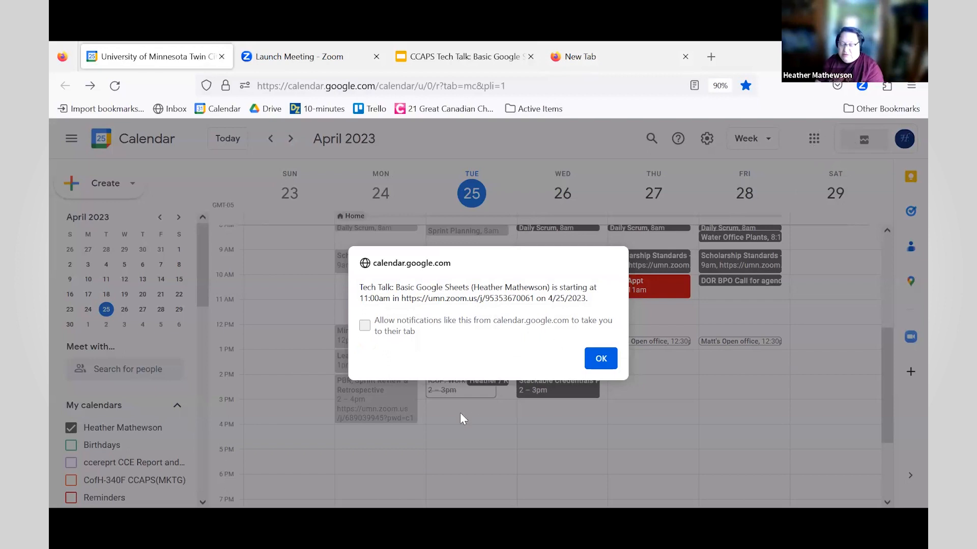
- Dismiss the Tech Talk notification and launch Google Drive from the Google apps list
click(601, 359)
click(813, 141)
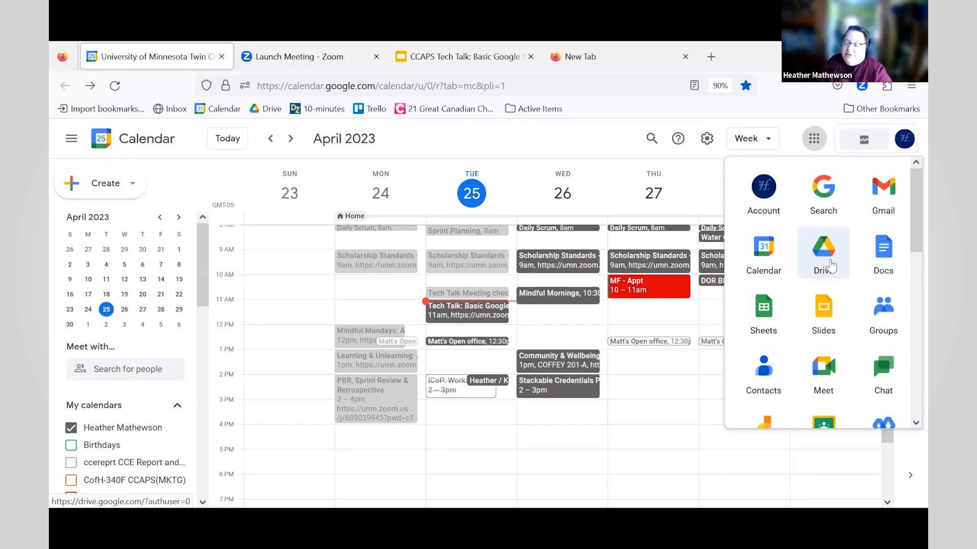
click(830, 266)
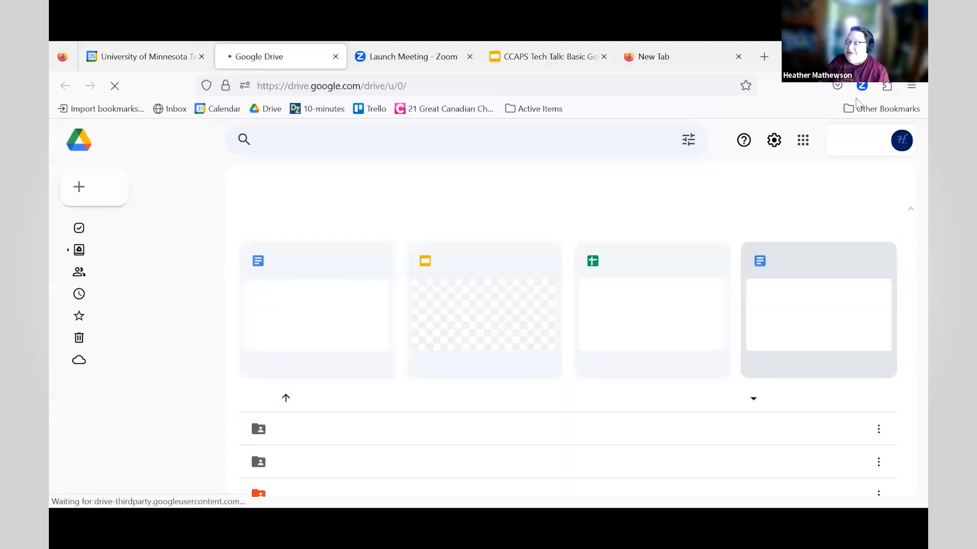
- Close the empty browser tab and create a new blank Google Sheets spreadsheet from Drive
click(738, 57)
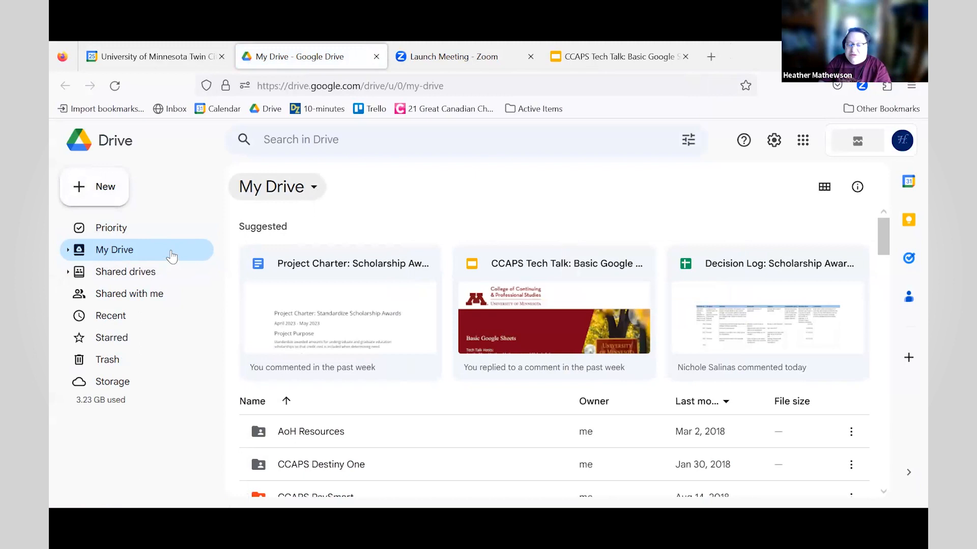
click(102, 198)
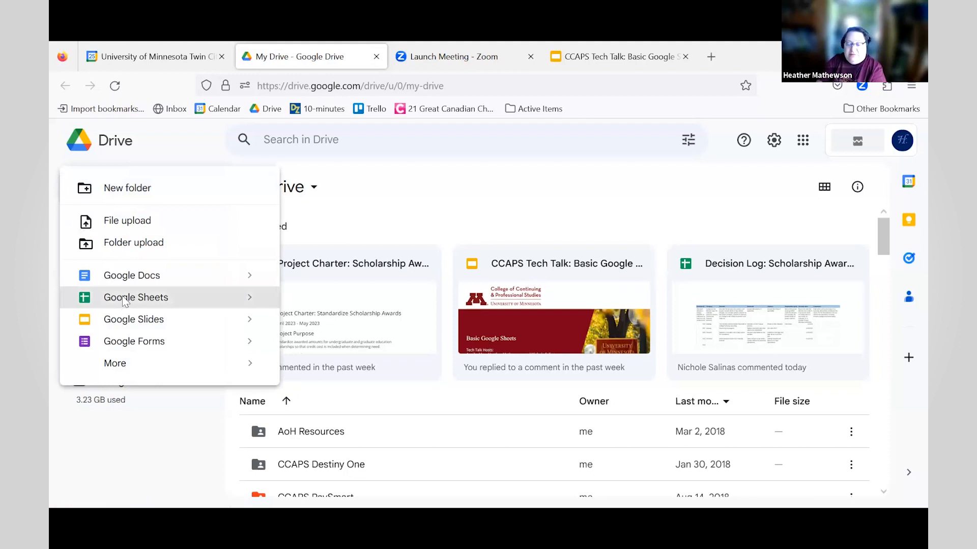
click(124, 301)
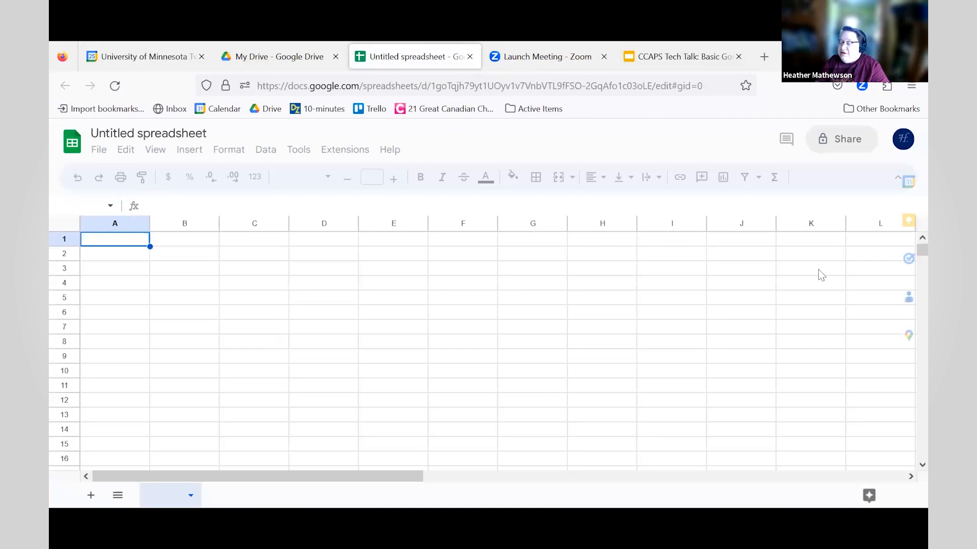
- Rename the untitled spreadsheet to 'My Drive Sheet' and bring up its Share dialog
click(136, 135)
double_click(136, 134)
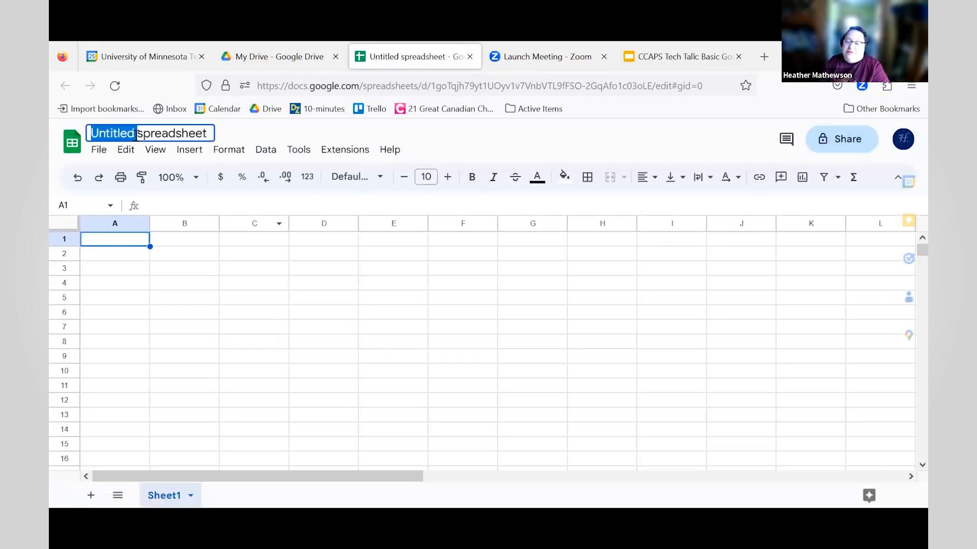
triple_click(137, 134)
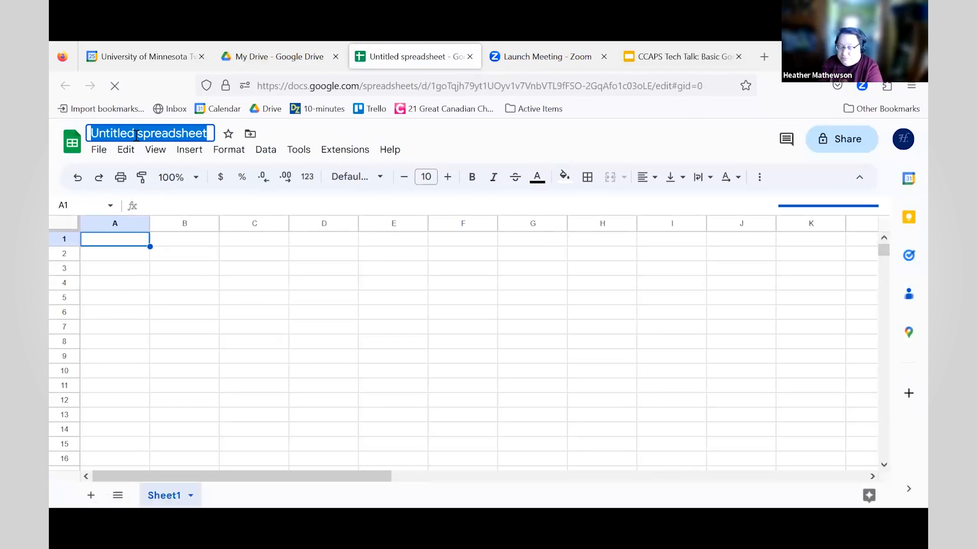
text(My Drive Sheet)
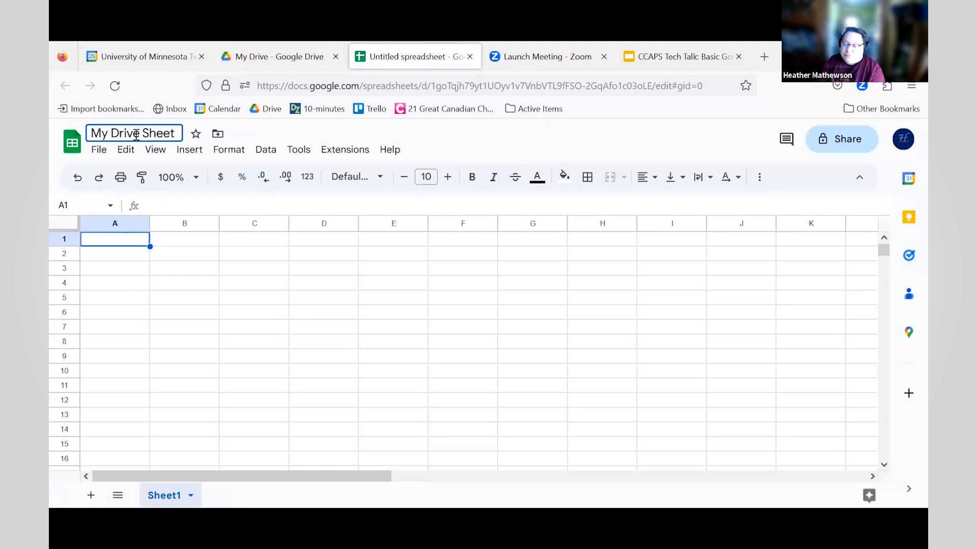
click(751, 144)
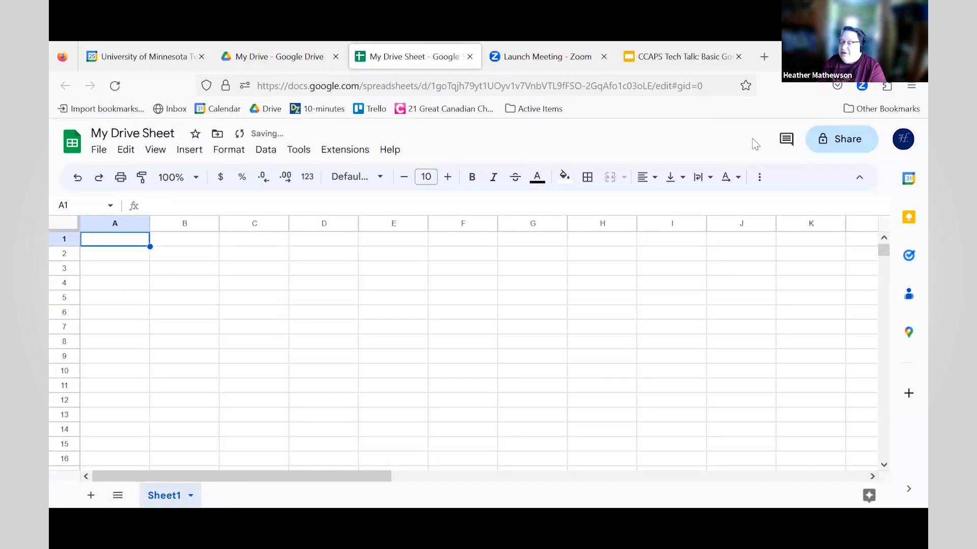
click(841, 145)
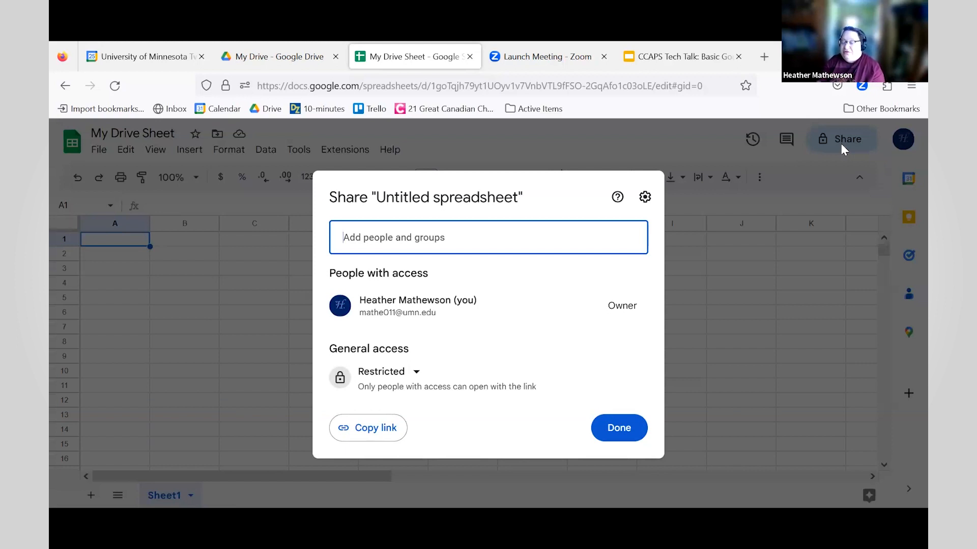
- Review the people suggestions and general access options, keeping access Restricted
click(533, 234)
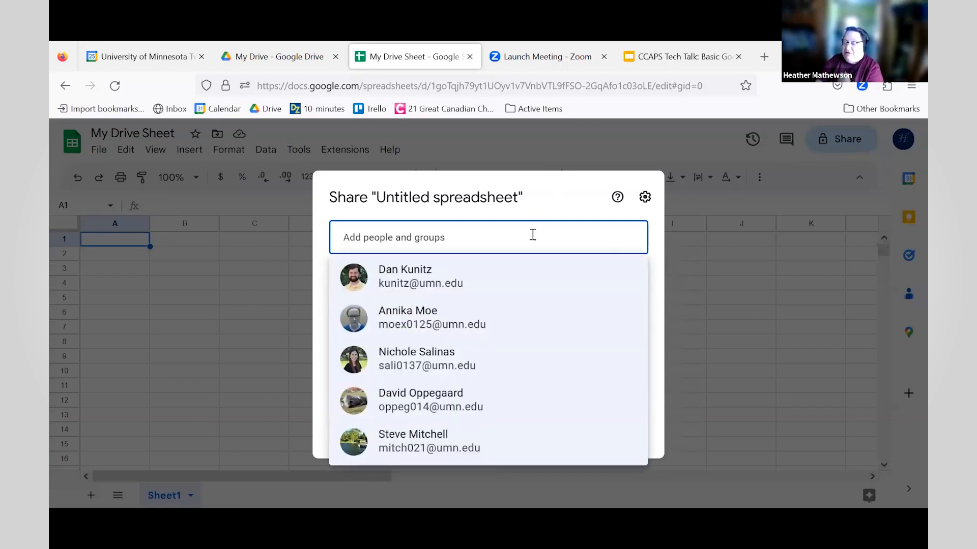
click(562, 209)
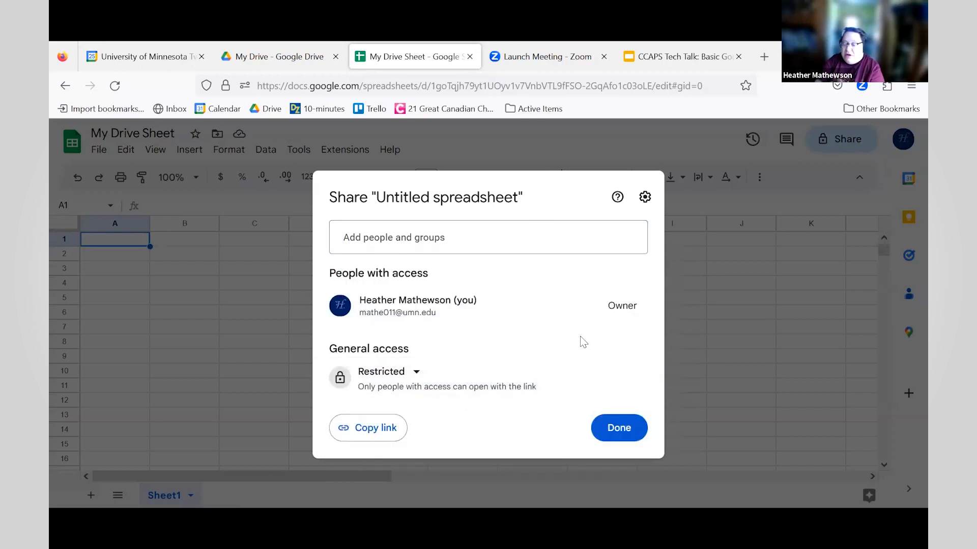
click(415, 373)
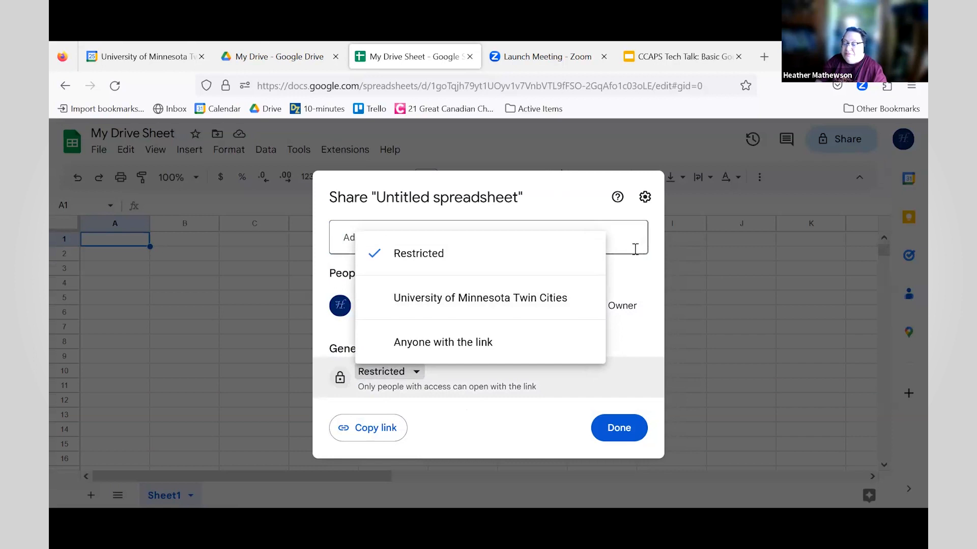
click(635, 271)
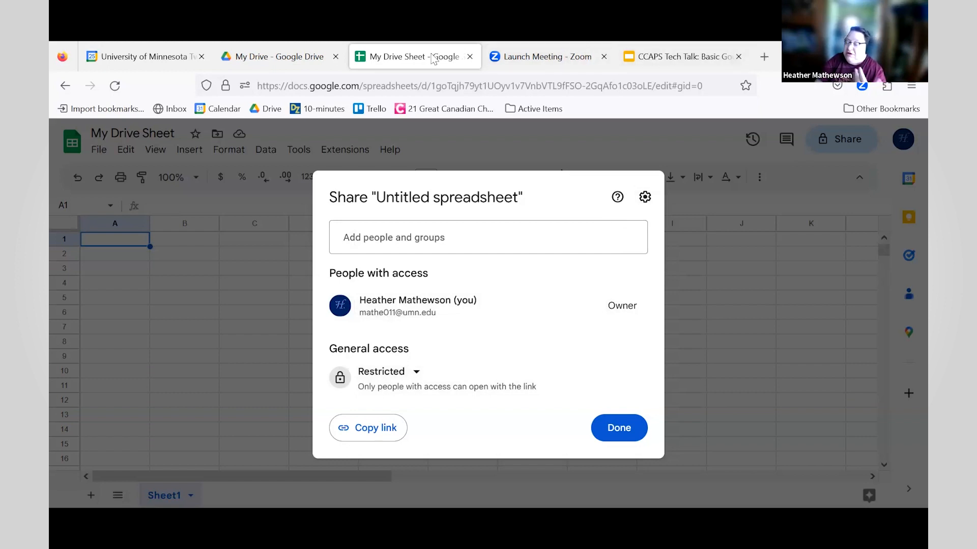
- Go to Shared drives, open CCAPS Information Technology, and show the New menu
click(269, 55)
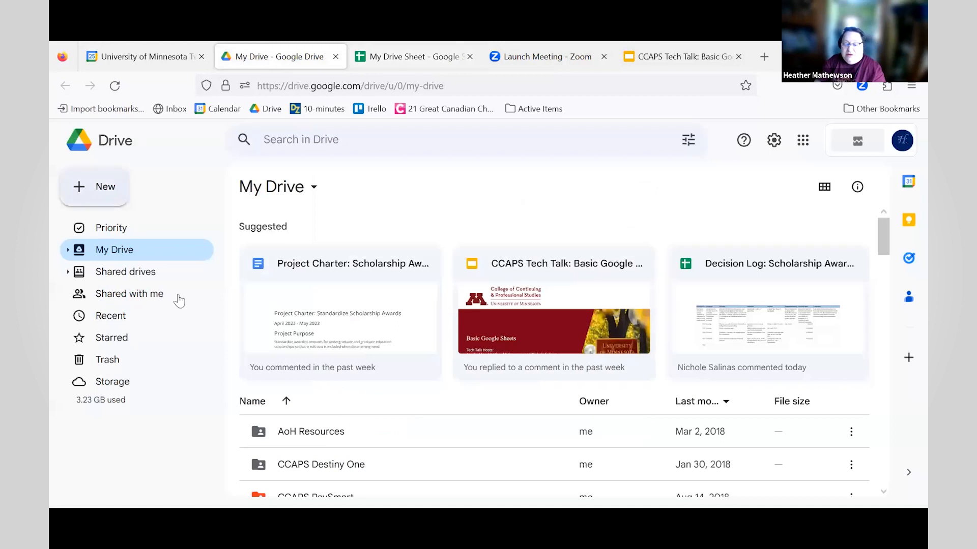
click(126, 280)
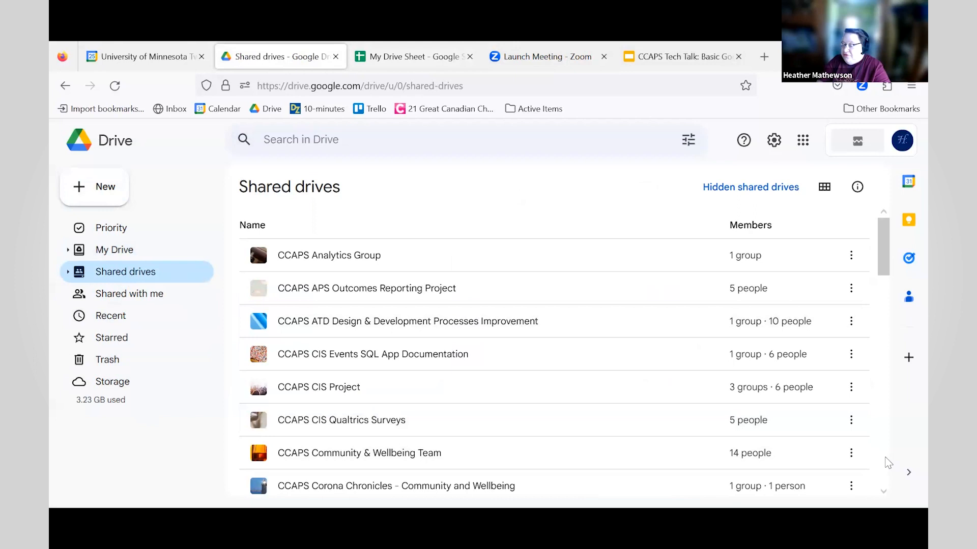
scroll(888, 463, down, 5)
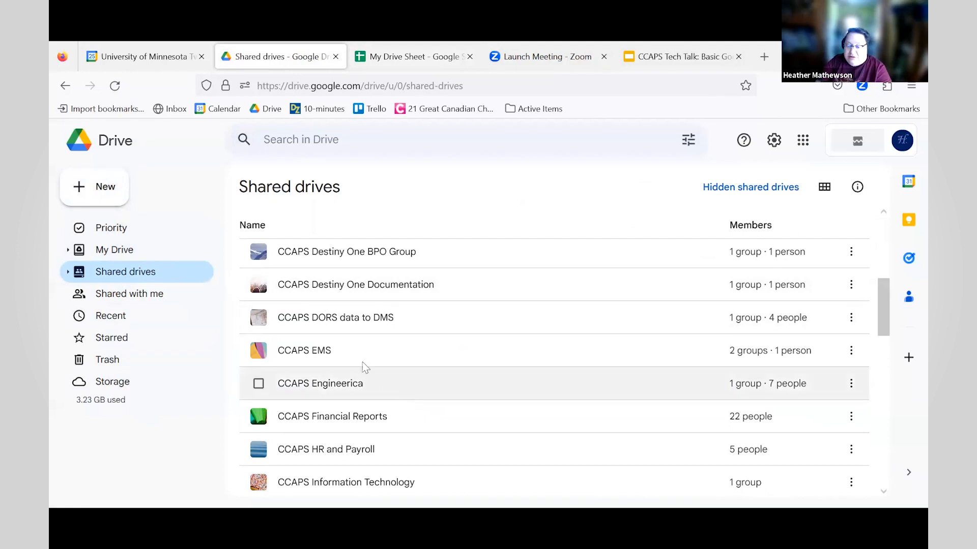
double_click(474, 492)
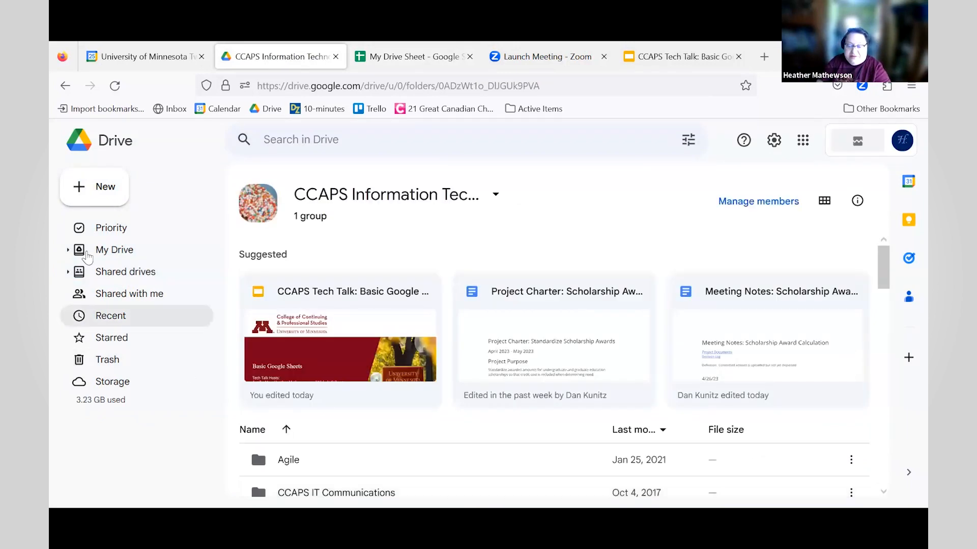
click(108, 200)
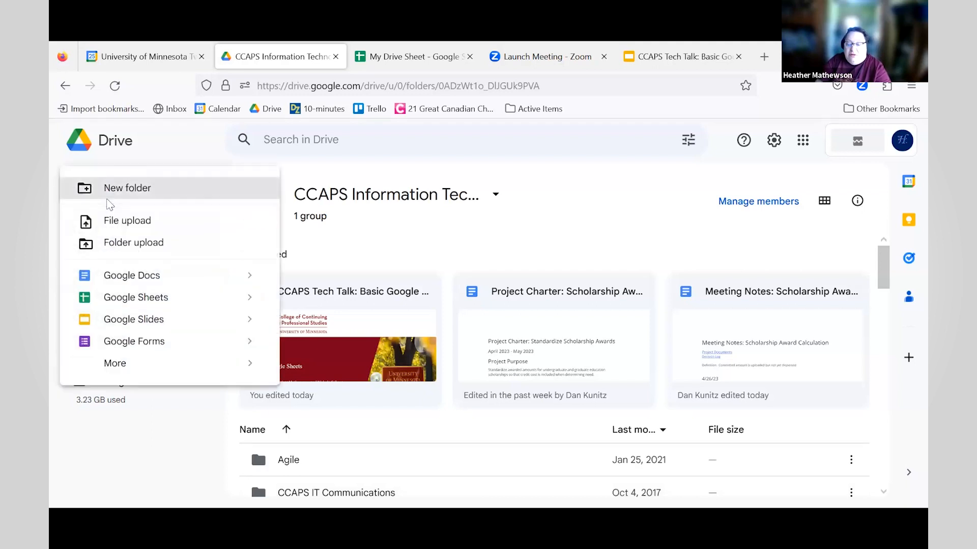
- Create a spreadsheet named 'Shared Drive Test' in the shared drive and view its sharing settings
click(113, 297)
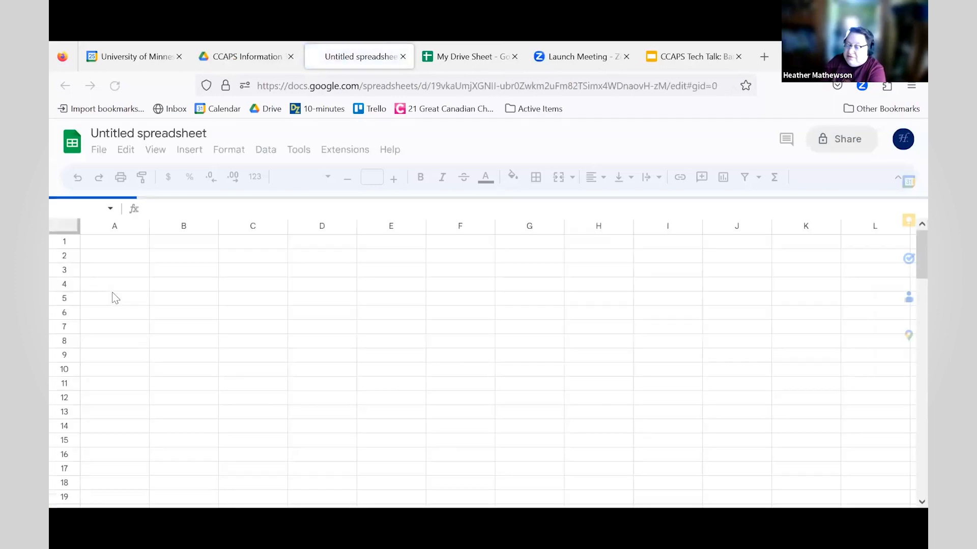
click(145, 132)
text(Shared Drive Test)
key(Return)
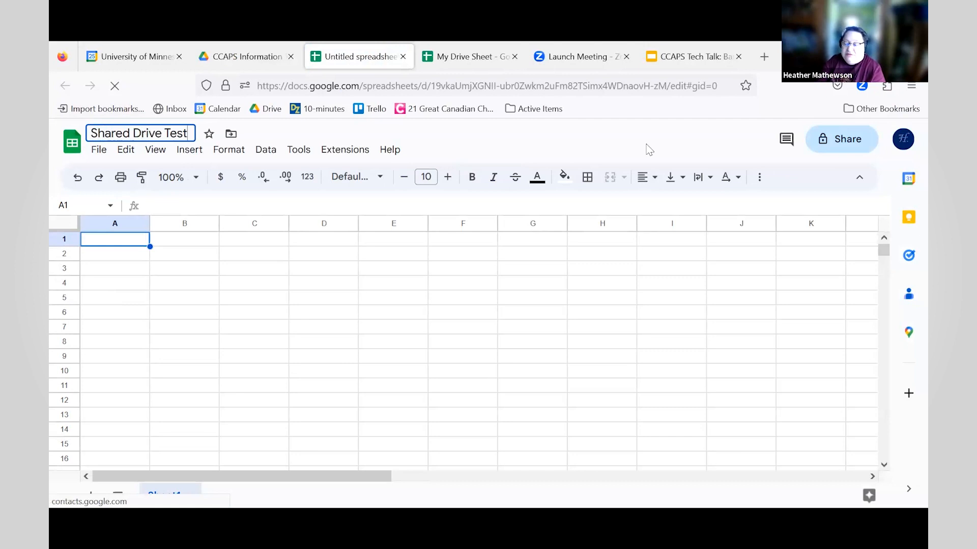
click(831, 145)
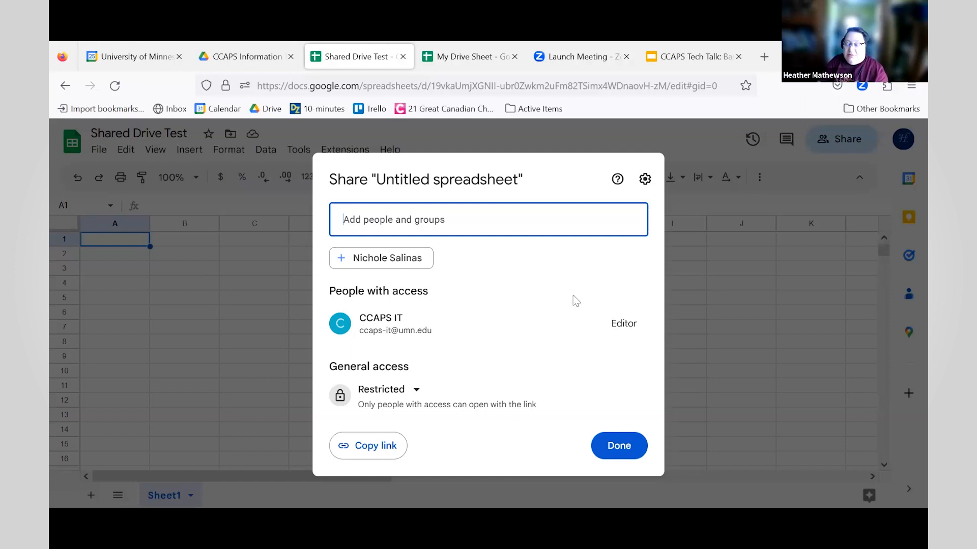
- Try a person search and the general access options, then close sharing with access Restricted
click(471, 223)
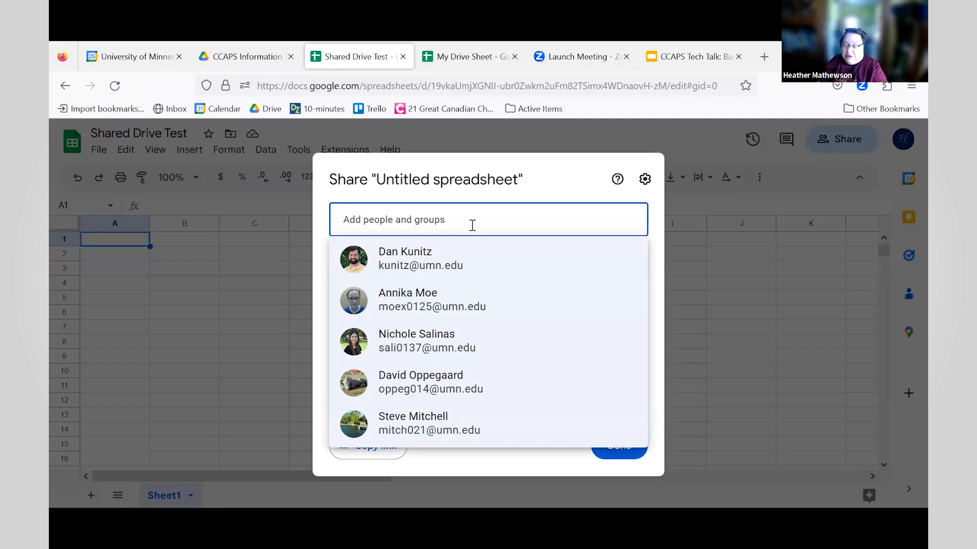
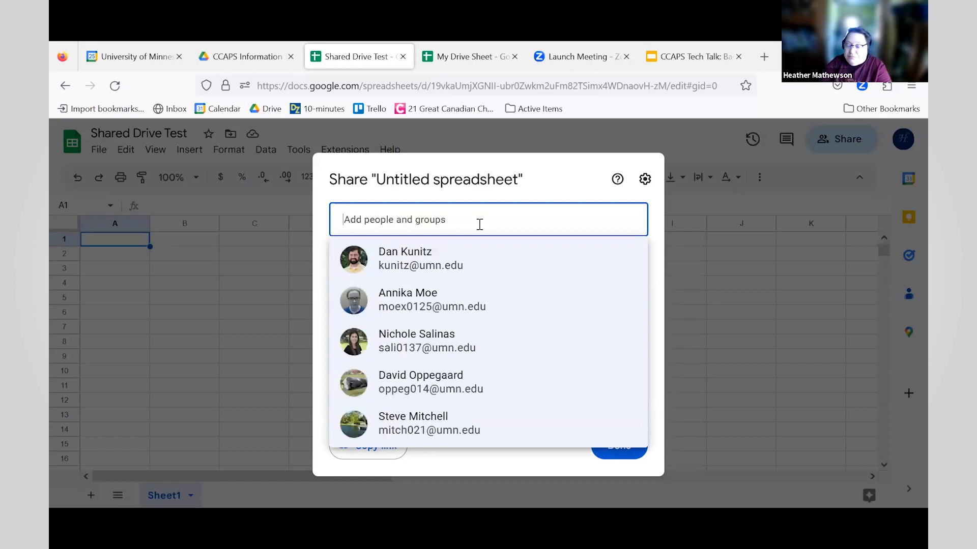
click(459, 333)
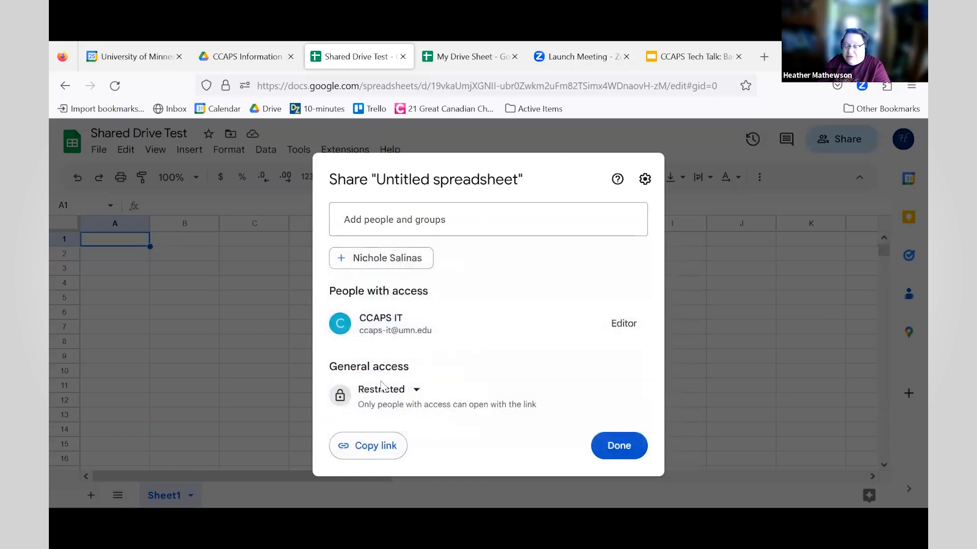
click(416, 390)
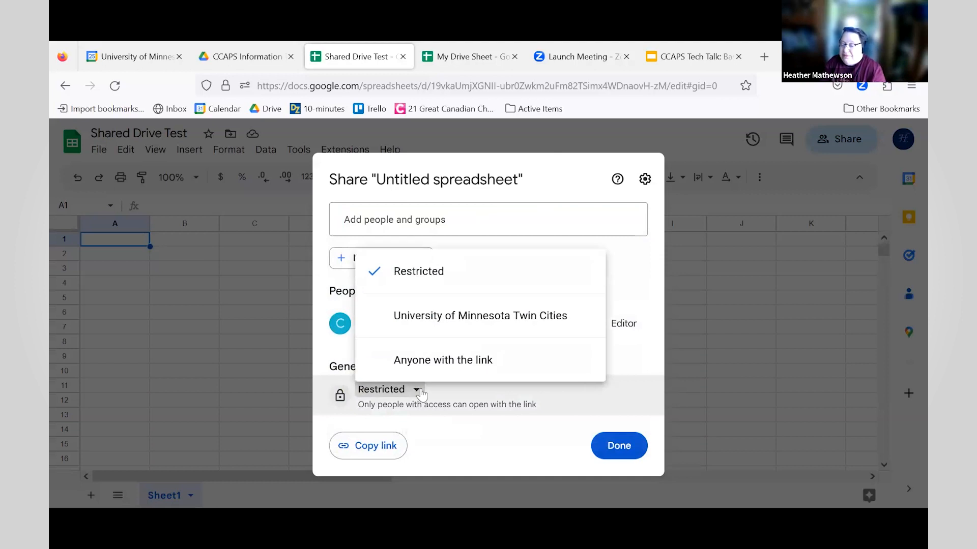
click(585, 171)
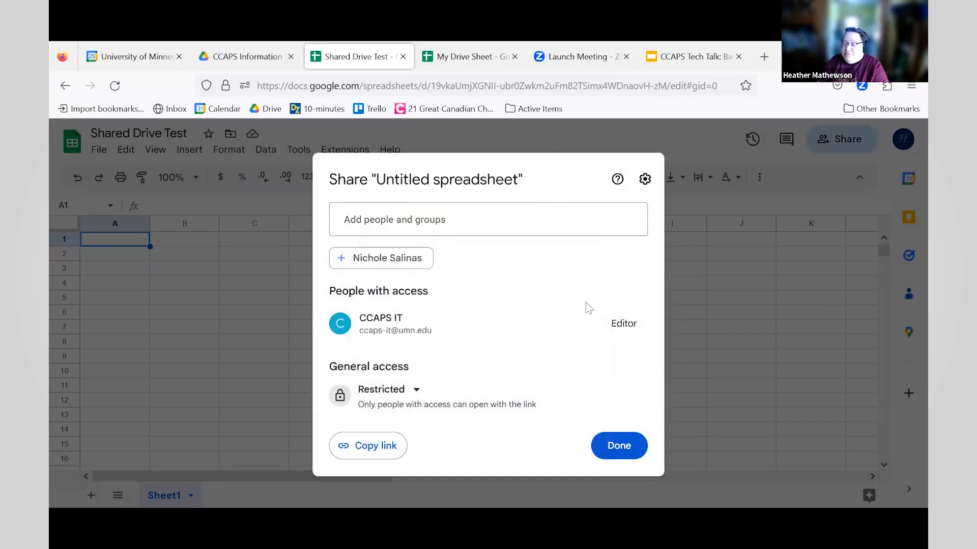
key(Escape)
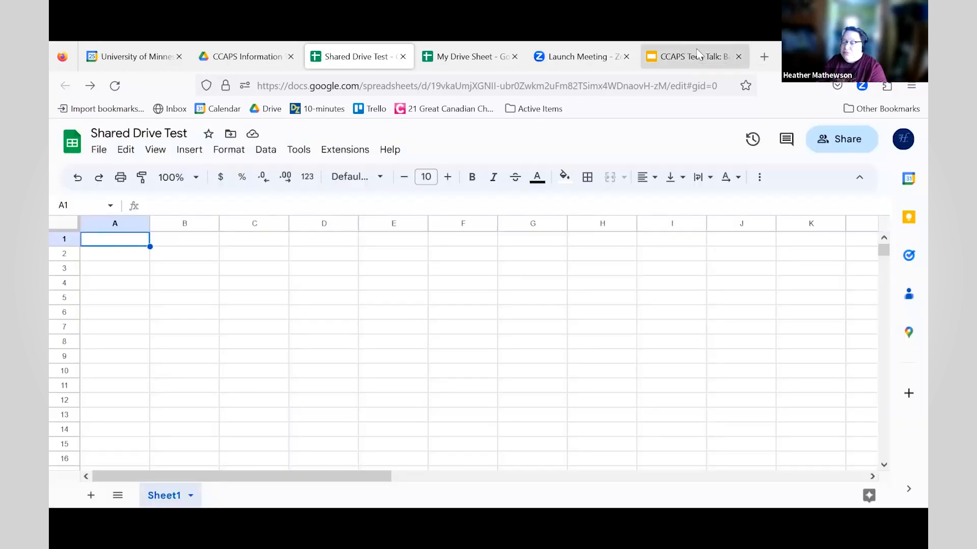
click(697, 56)
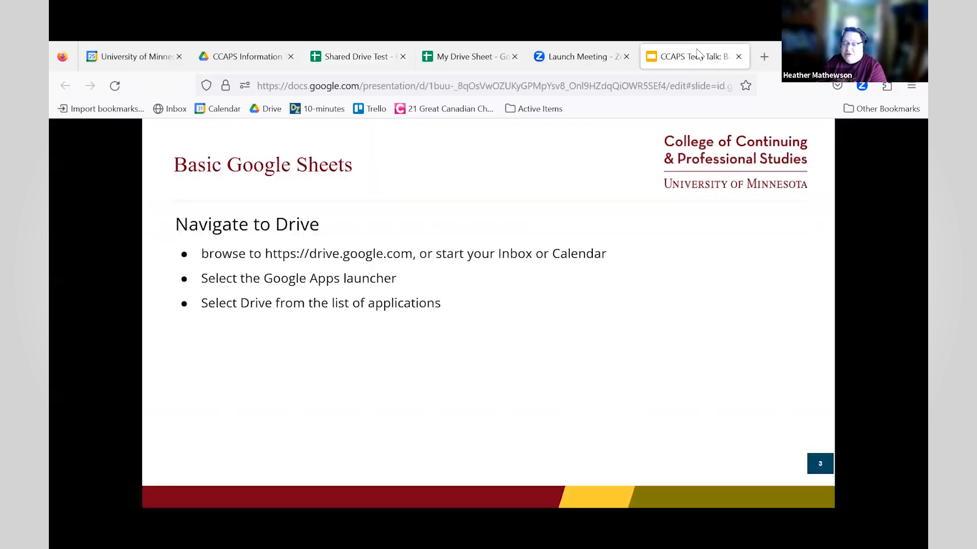
- Advance the Tech Talk slides through My Drive and Sharing Settings to the shared drive sharing slide
click(493, 260)
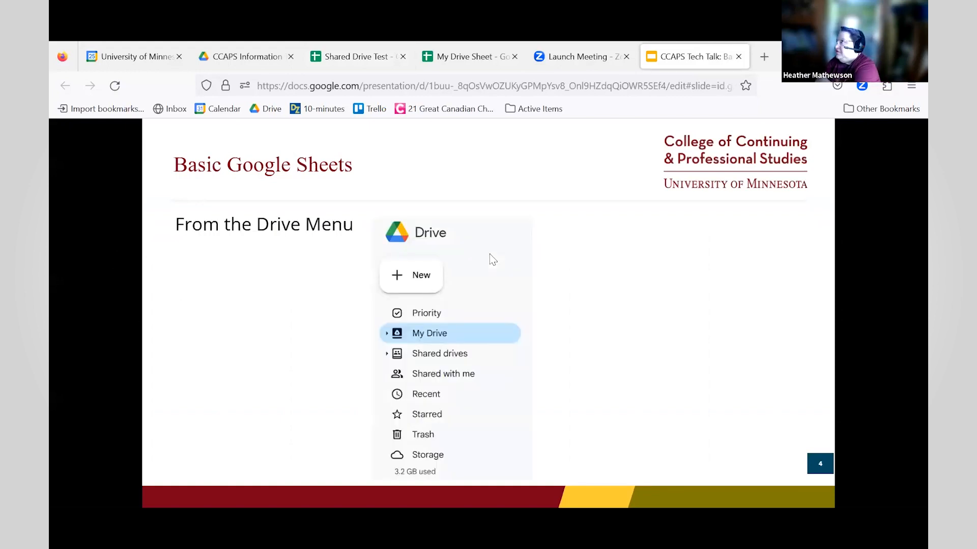
click(493, 260)
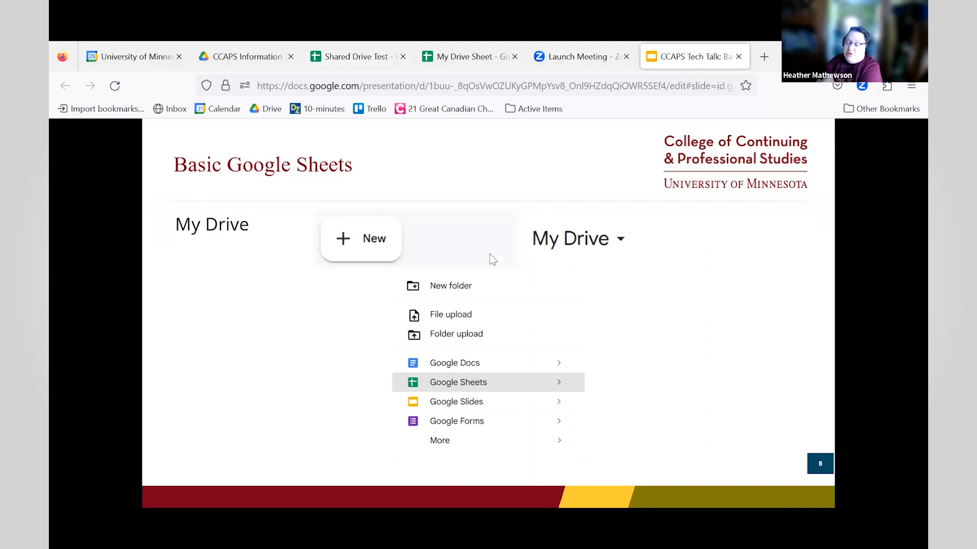
click(493, 259)
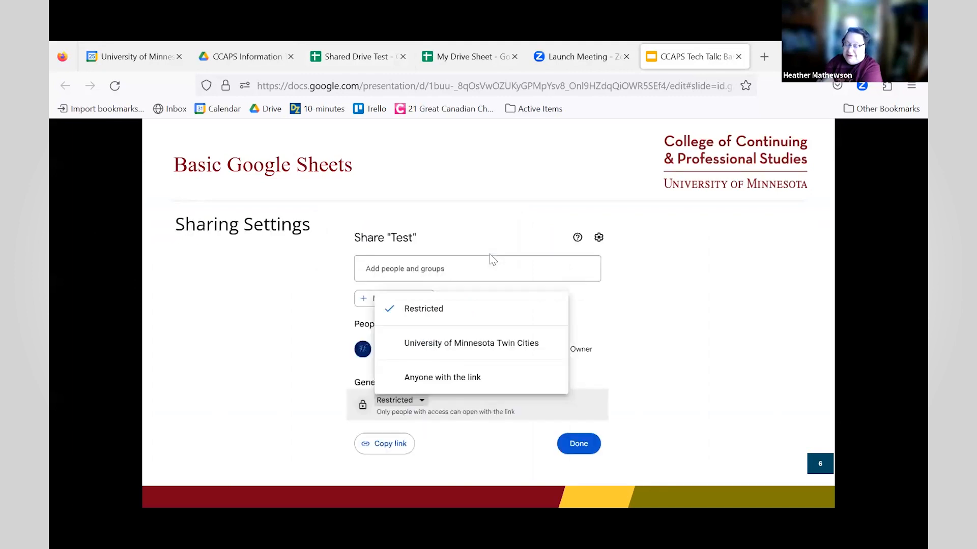
click(492, 259)
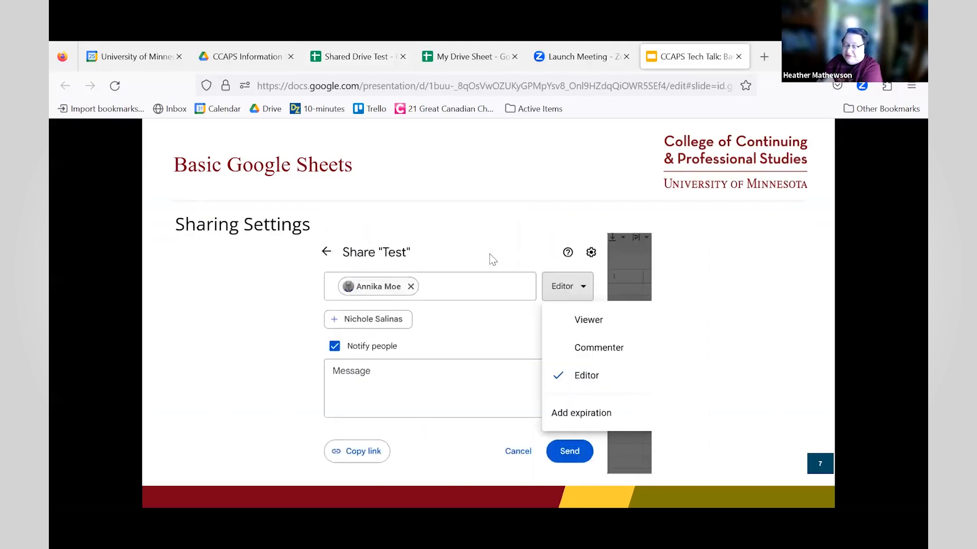
click(493, 259)
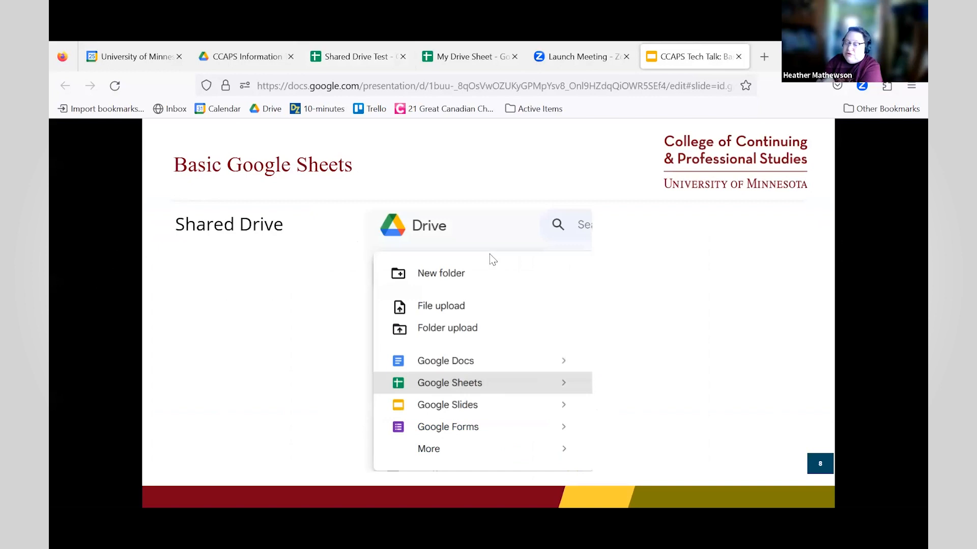
click(493, 259)
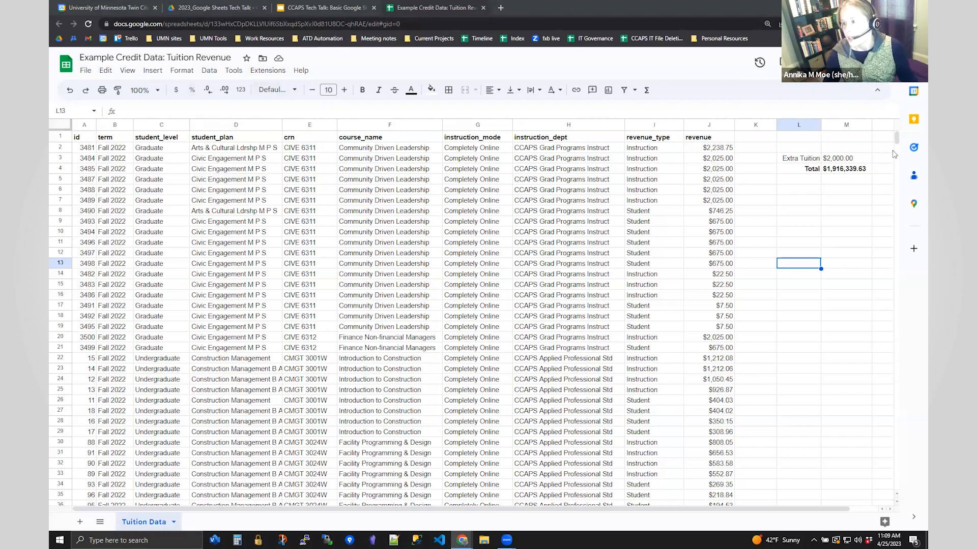
- Scroll through the Tuition Data sheet and look at the View menu's freeze options
scroll(895, 161, down, 20)
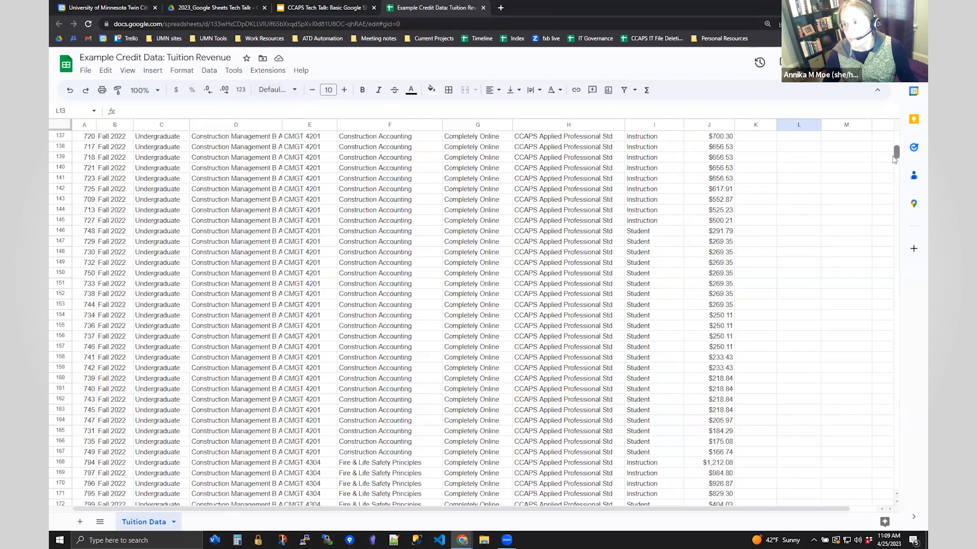
scroll(899, 305, down, 20)
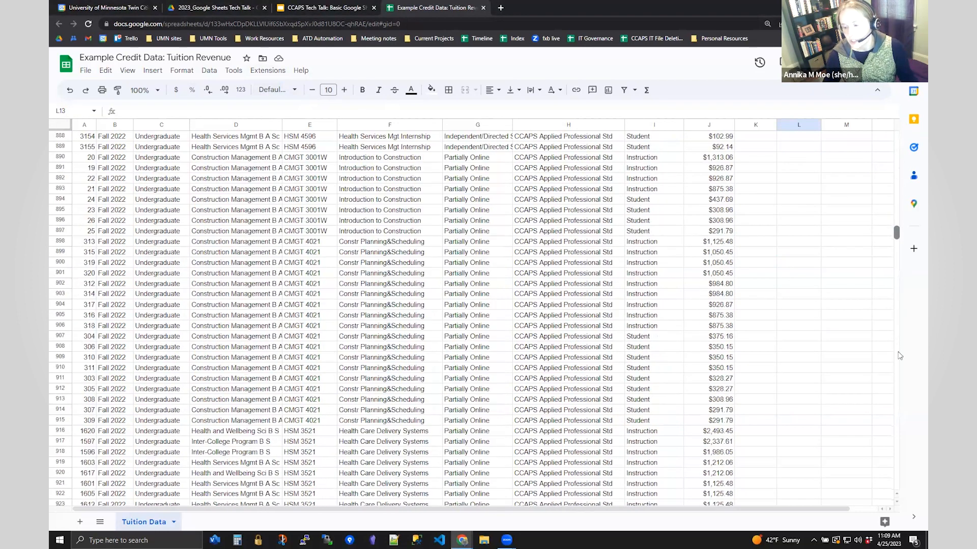
scroll(274, 144, up, 3)
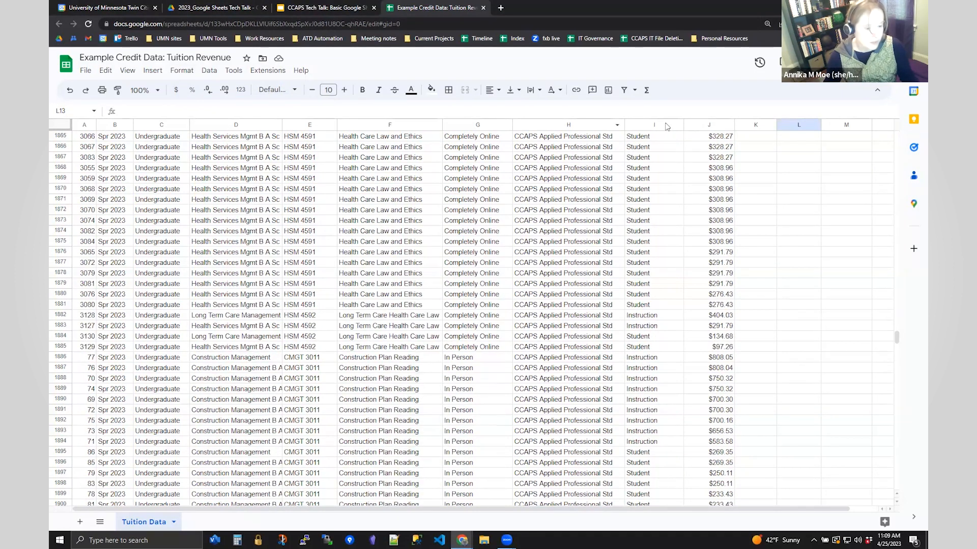
drag(895, 344, 895, 121)
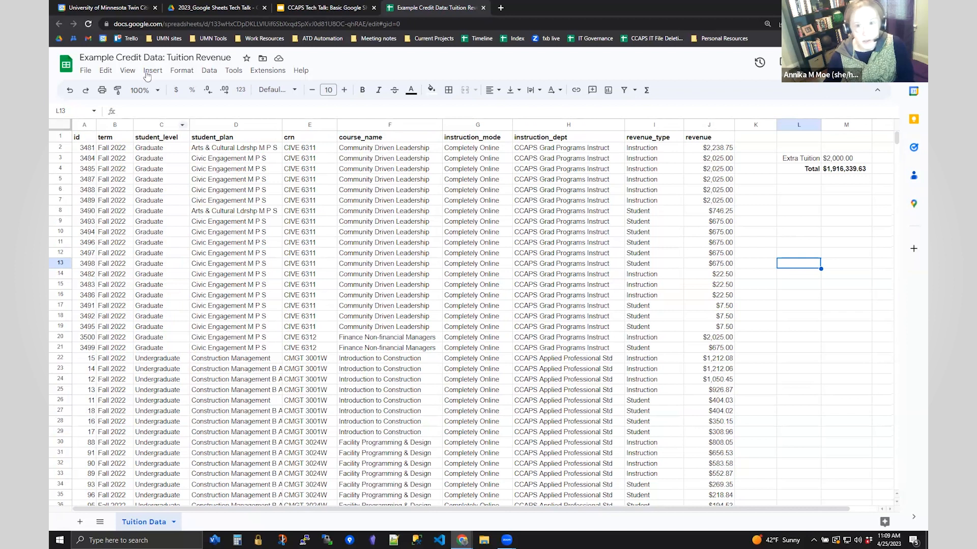
click(127, 71)
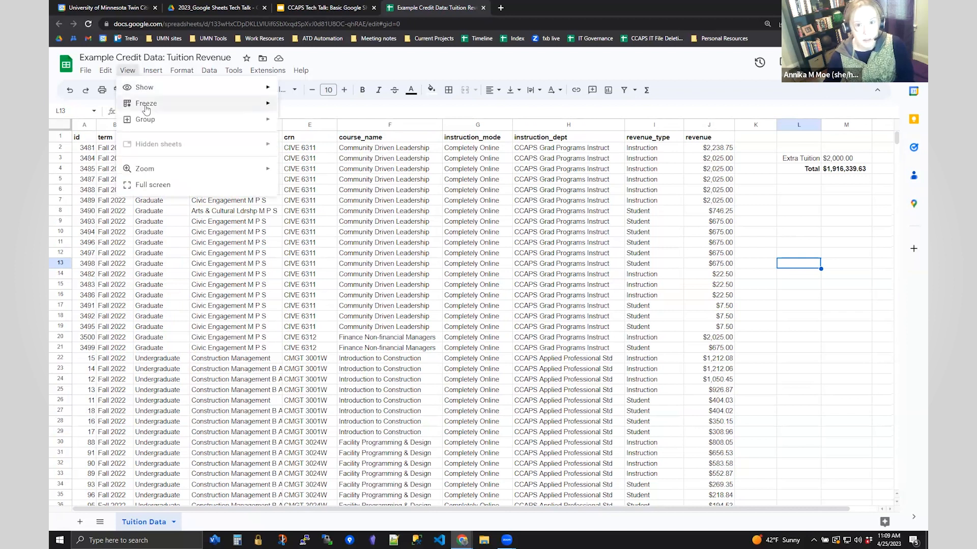
mouse_move(146, 107)
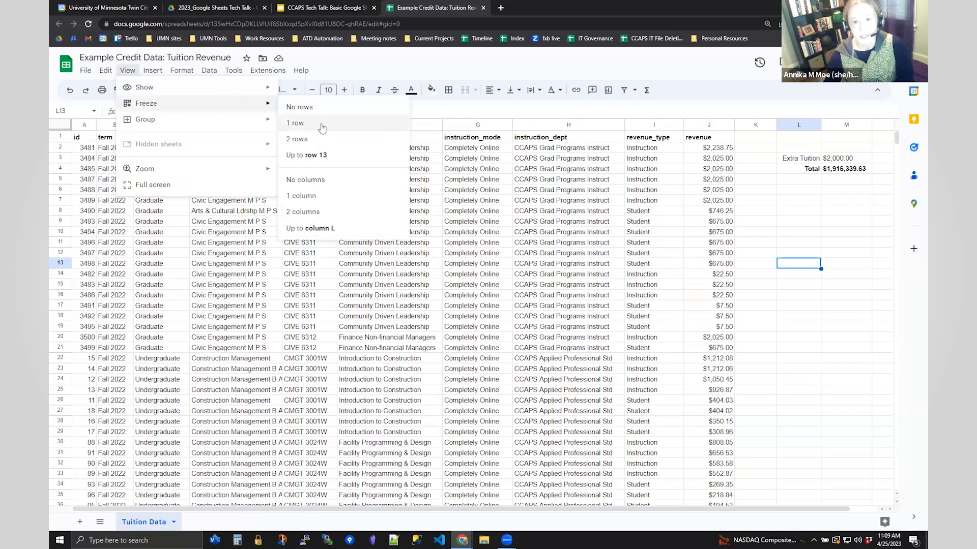
click(64, 390)
click(65, 390)
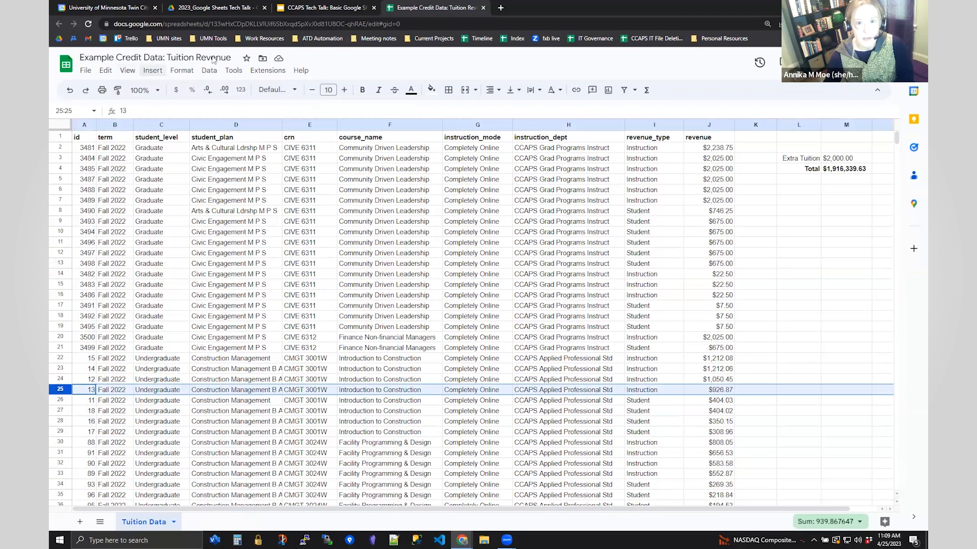
- Freeze the top header row 1 of the Tuition Data sheet
click(127, 70)
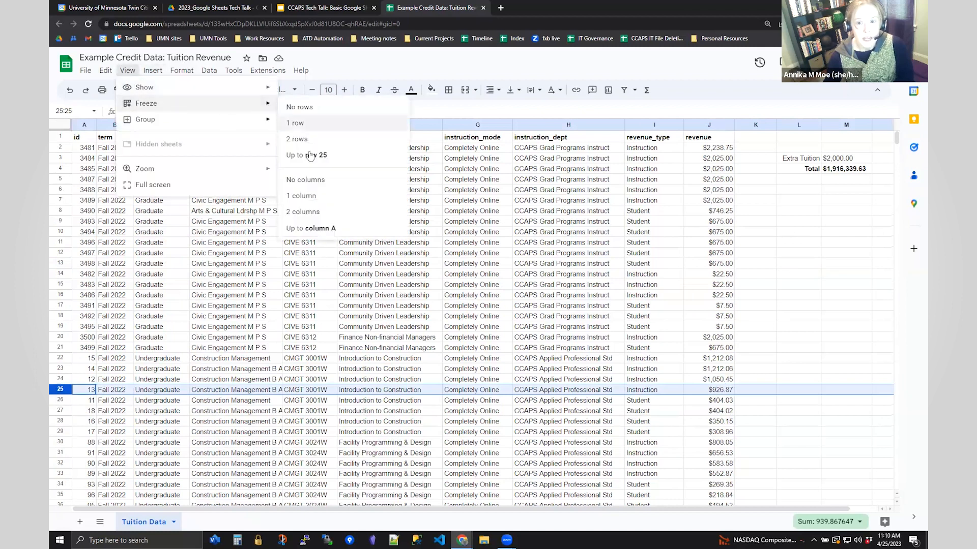
click(60, 137)
click(127, 70)
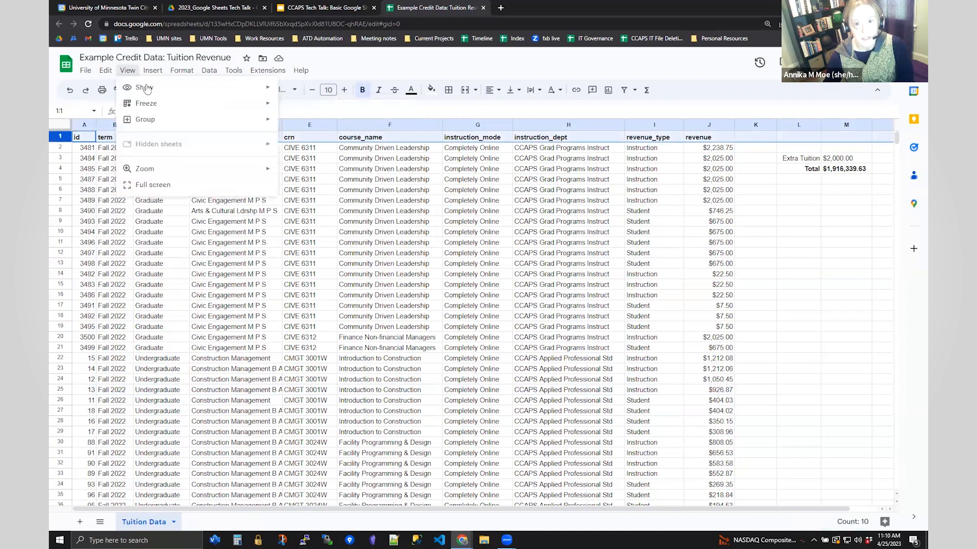
mouse_move(146, 103)
click(304, 124)
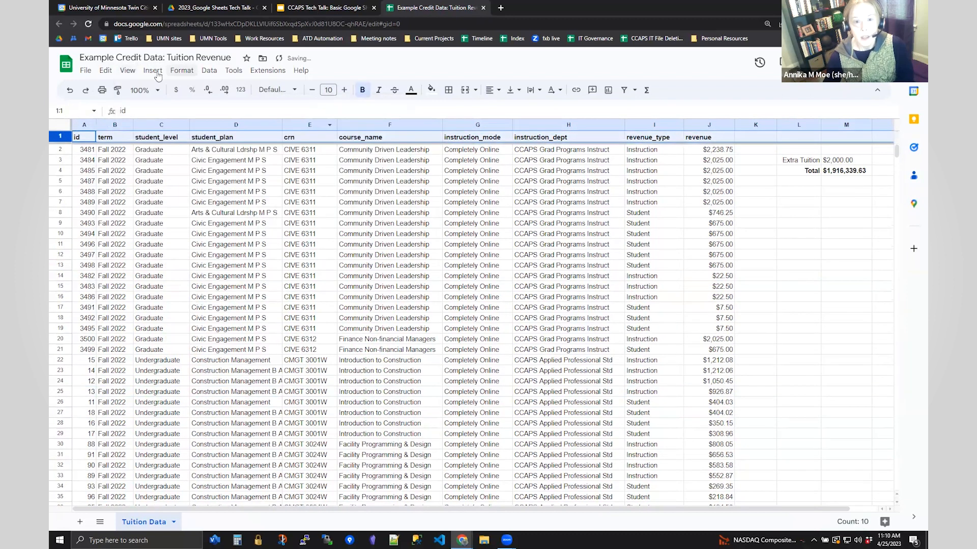
- Select column A and scroll the sheet to check the frozen header stays visible
click(130, 72)
mouse_move(147, 103)
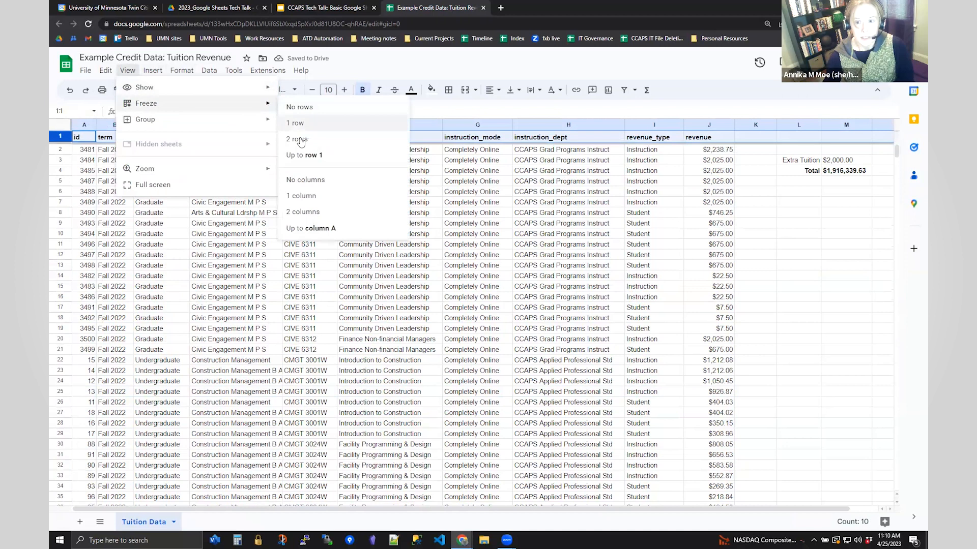
click(81, 126)
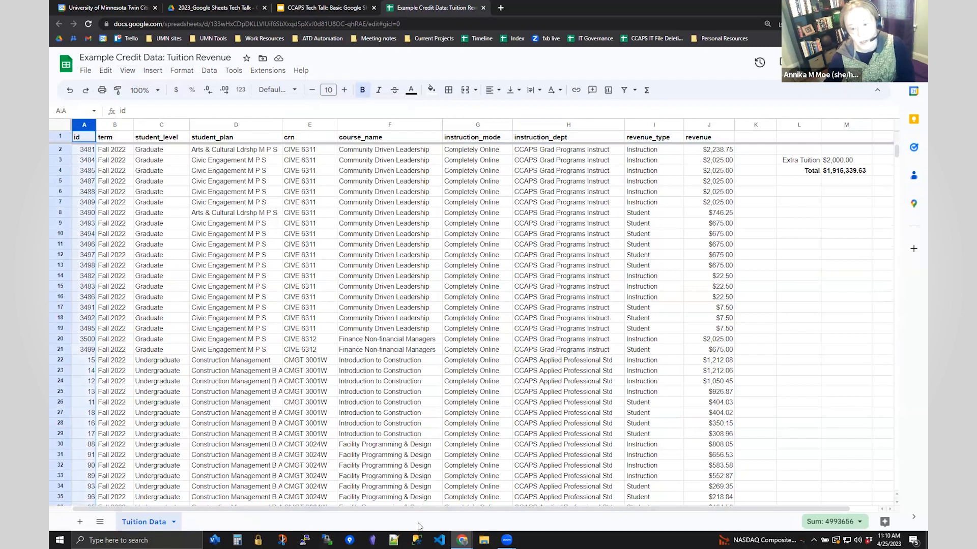
drag(395, 513, 252, 508)
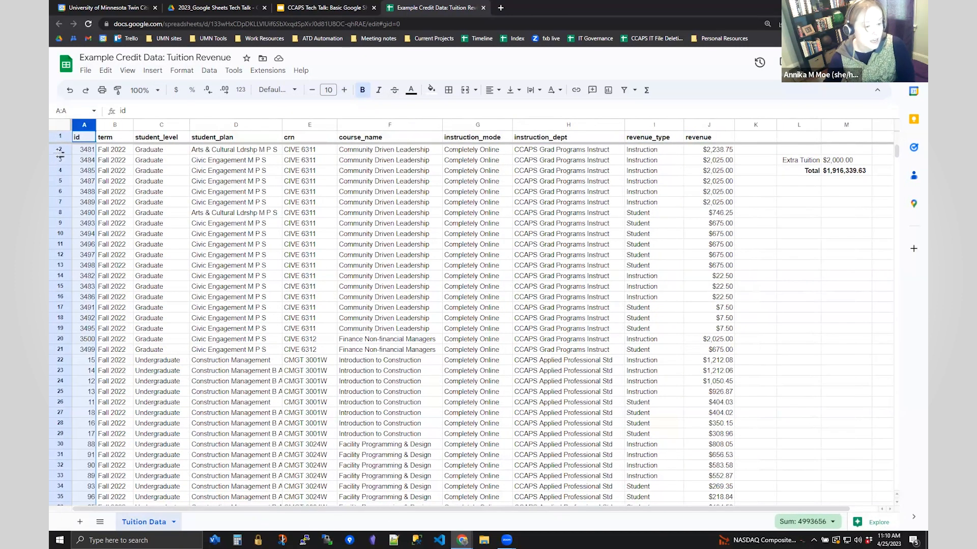
scroll(532, 251, down, 20)
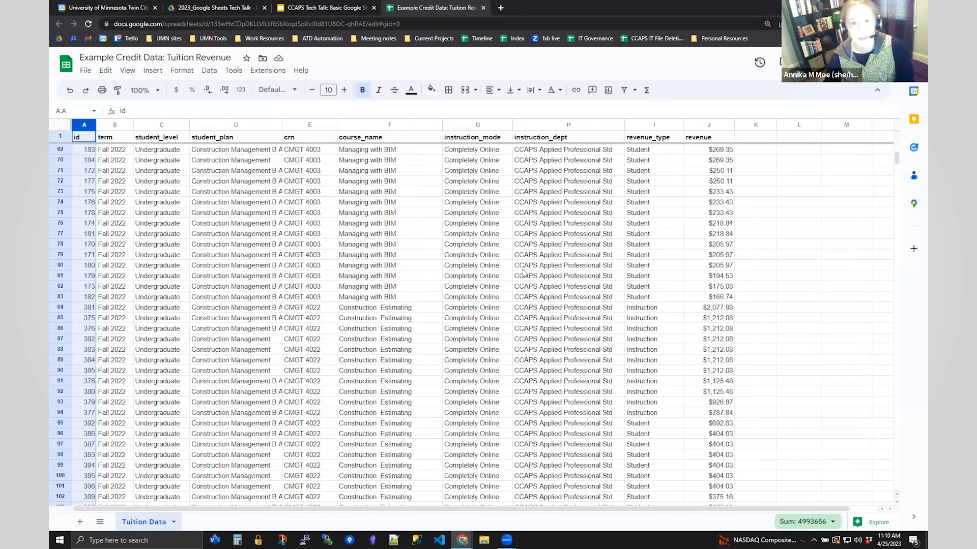
scroll(529, 357, up, 20)
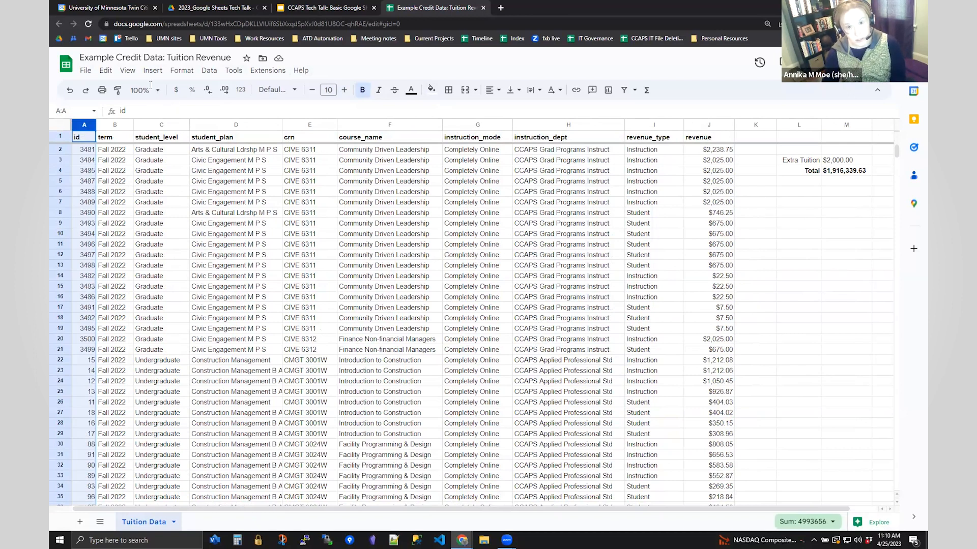
- Use Find and replace to search the Tuition Data sheet for 'Inter'
click(103, 71)
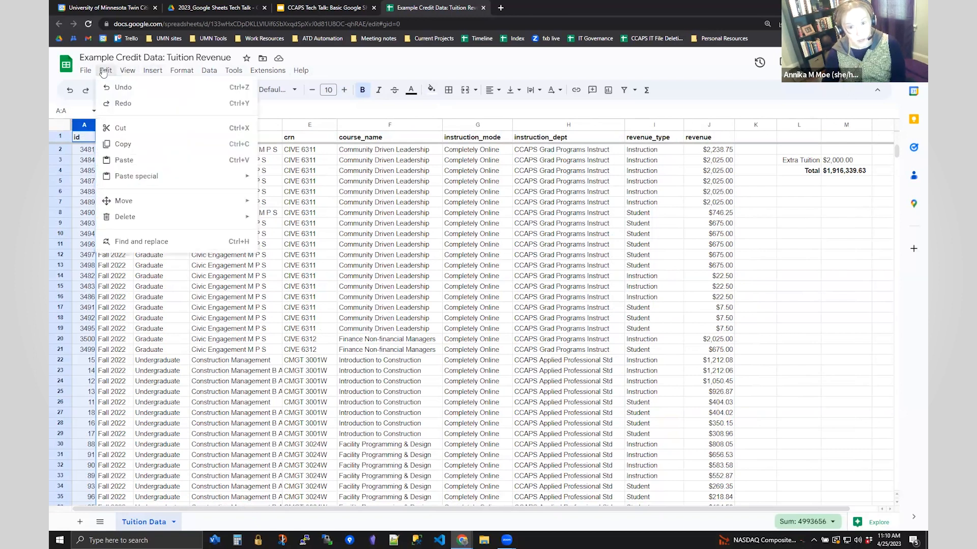
click(128, 245)
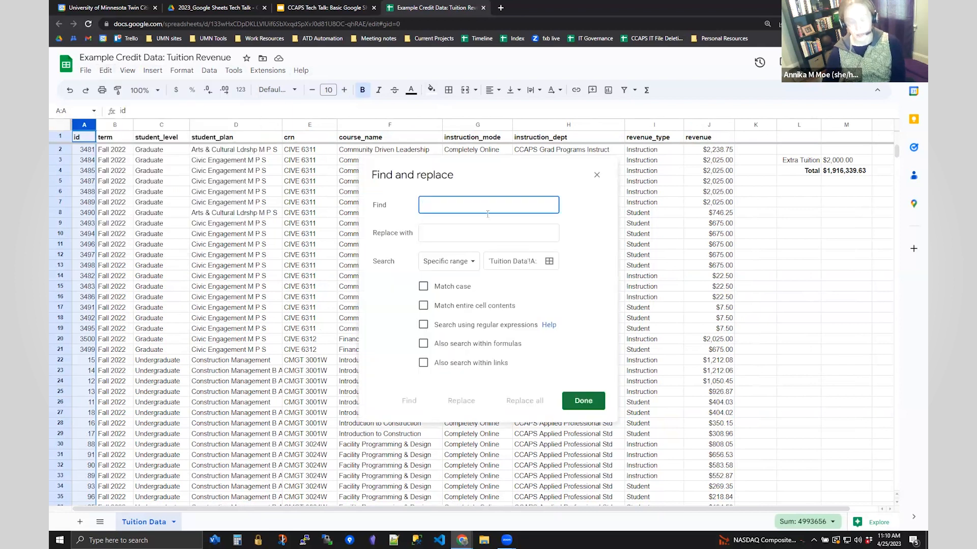
text(INter)
key(BackSpace)
key(BackSpace)
key(BackSpace)
text(Inter)
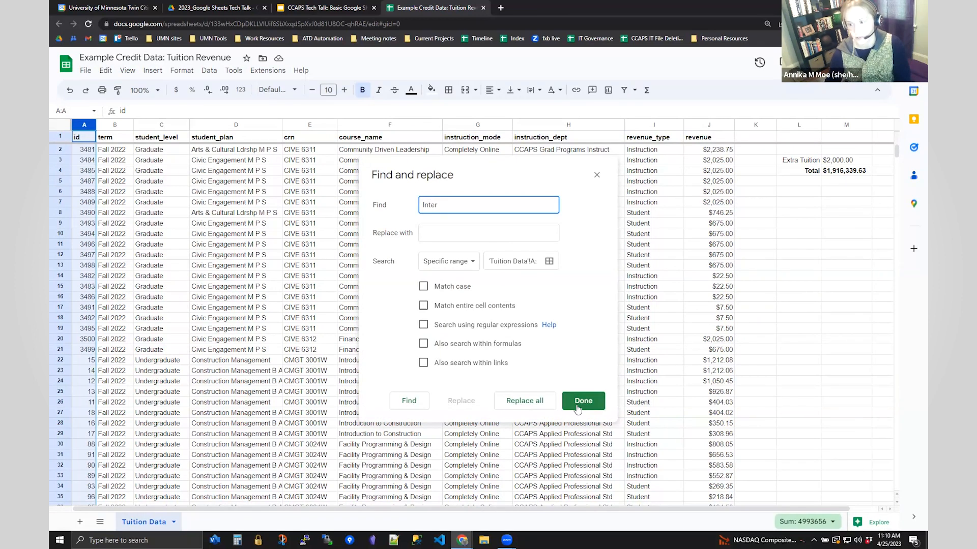
click(409, 401)
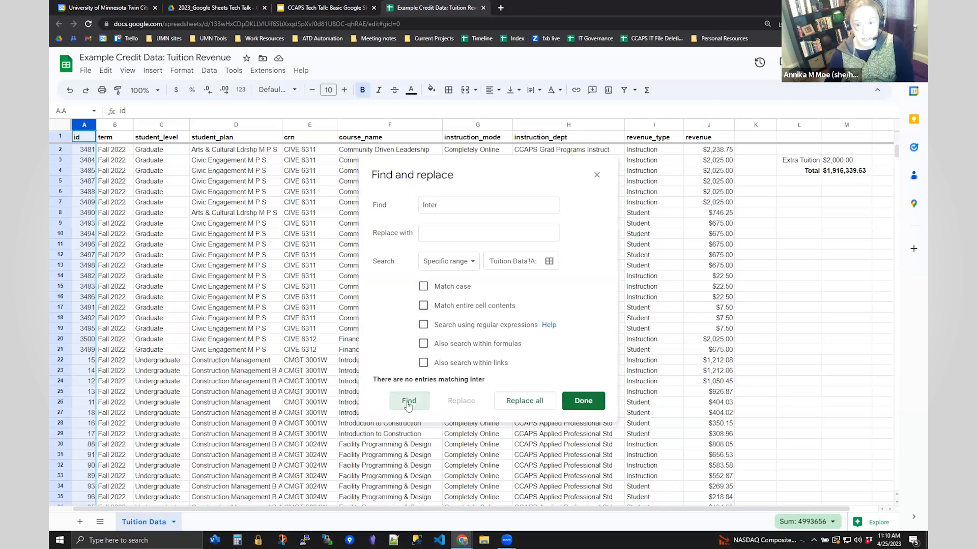
scroll(146, 176, down, 5)
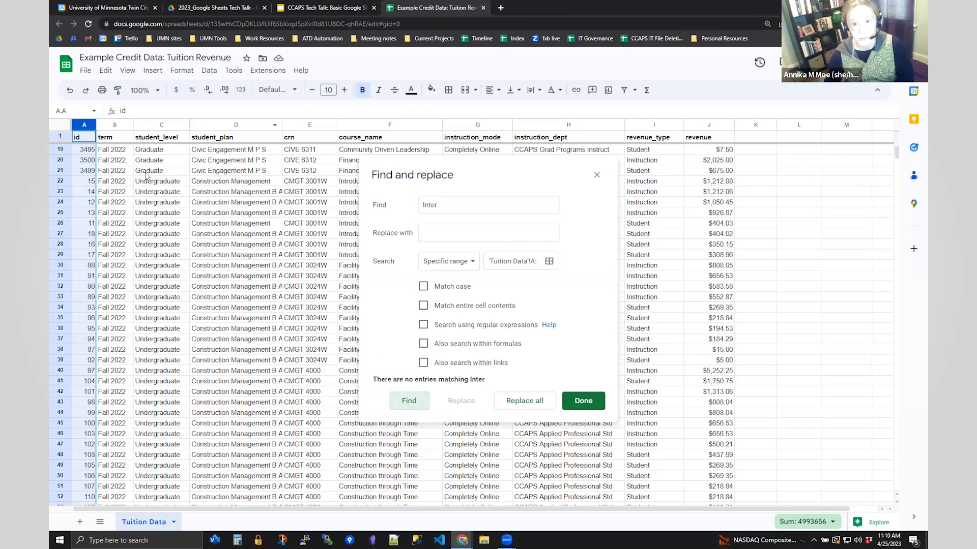
- Set the Find and replace search scope to the whole current sheet
click(61, 125)
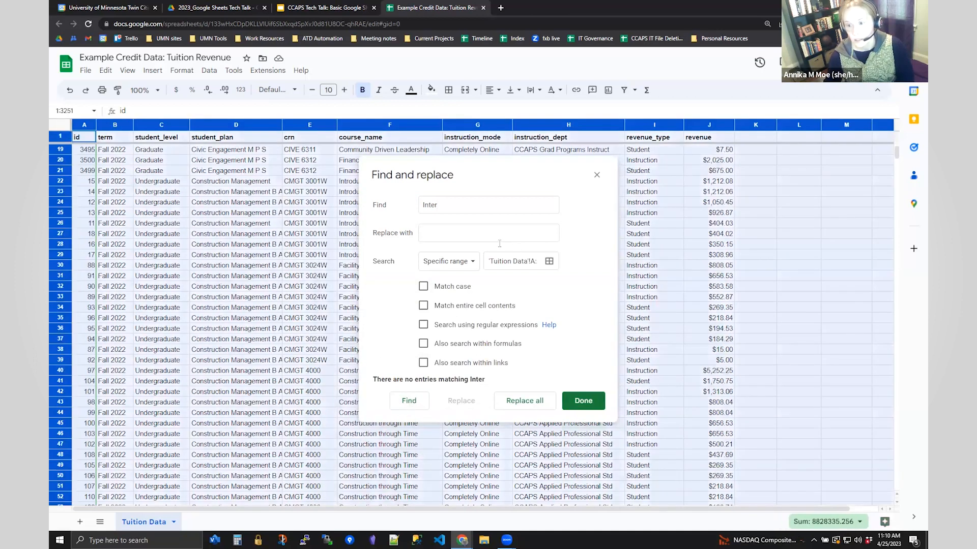
click(549, 262)
click(523, 266)
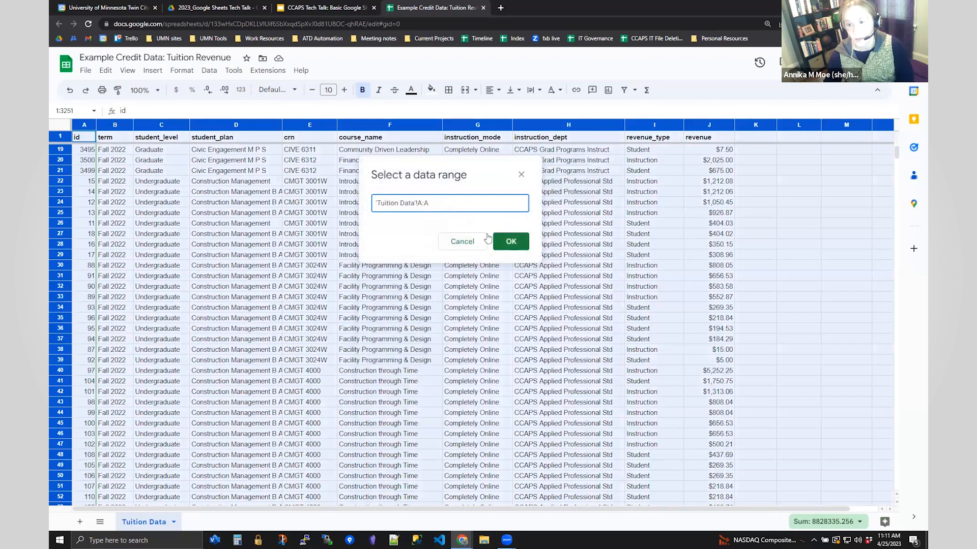
click(511, 241)
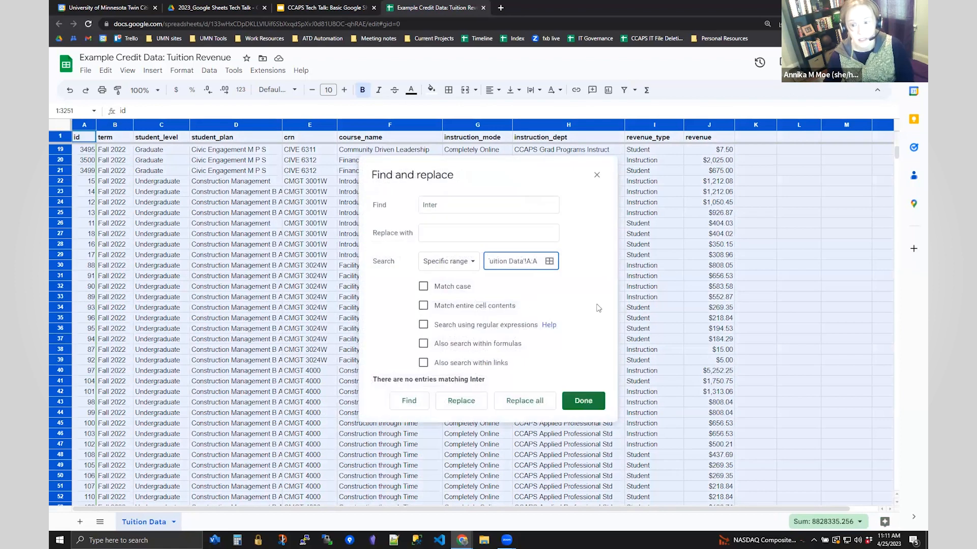
click(460, 261)
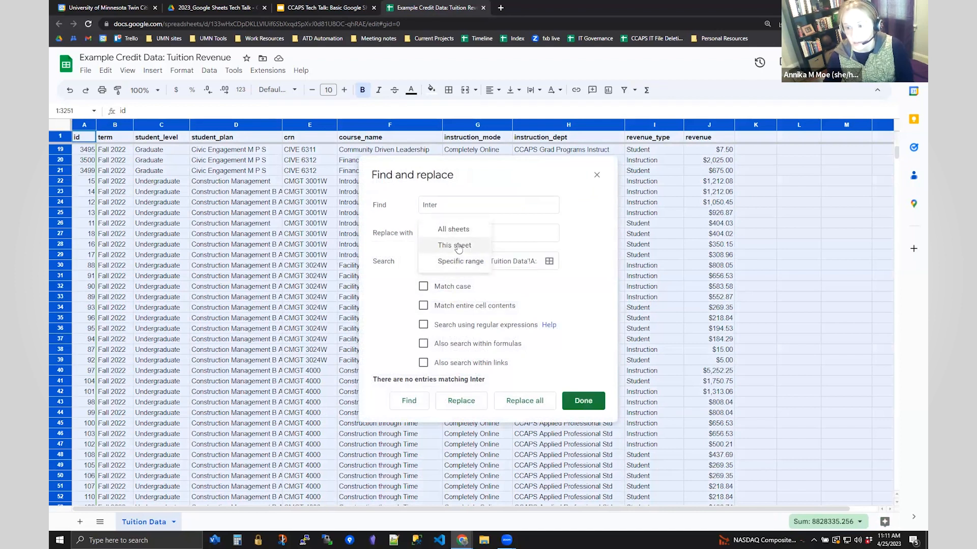
click(455, 245)
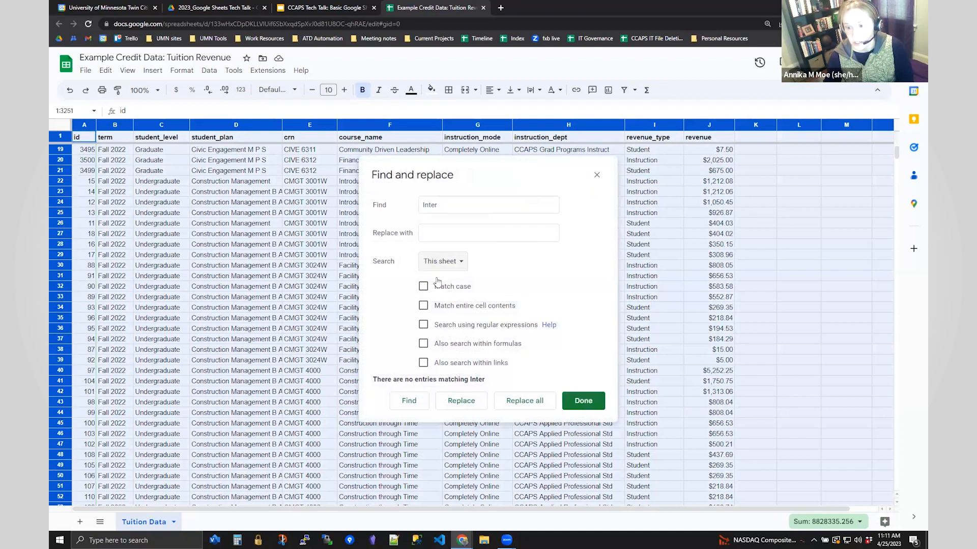
- Step through the Inter-College Program B S matches and close Find and replace
click(413, 401)
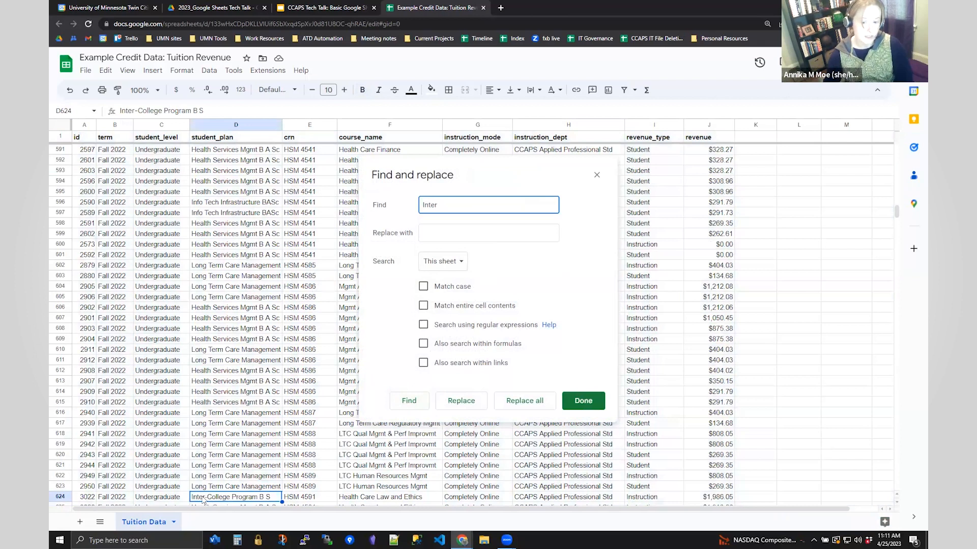
click(405, 405)
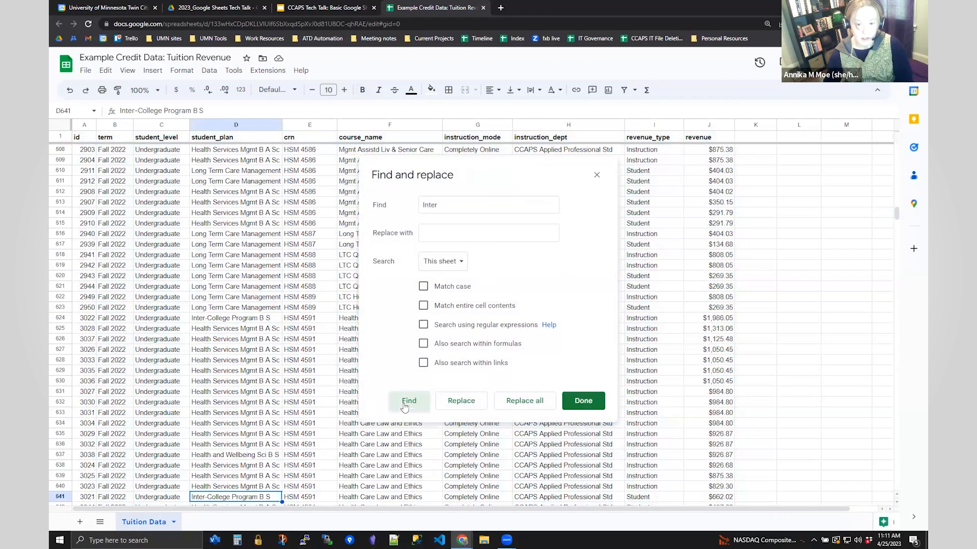
click(405, 406)
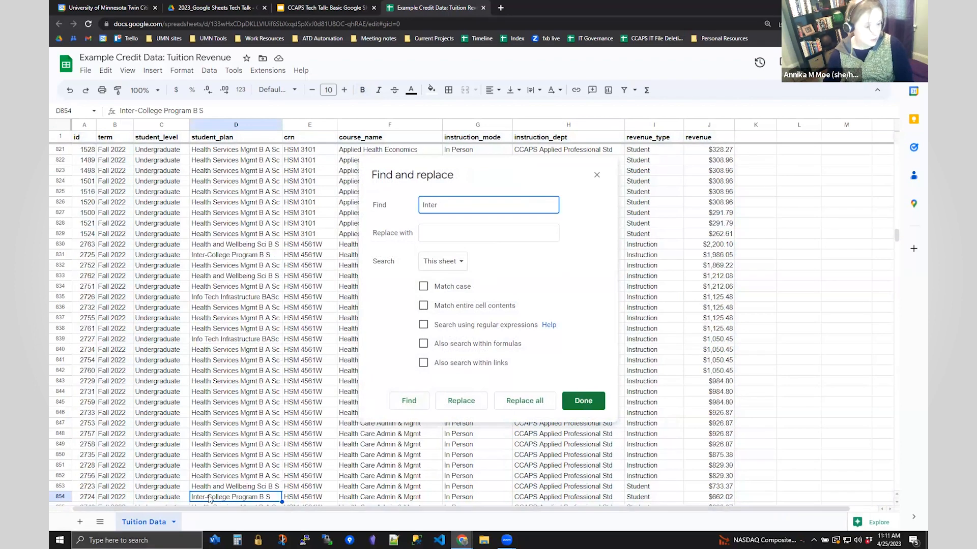
click(585, 402)
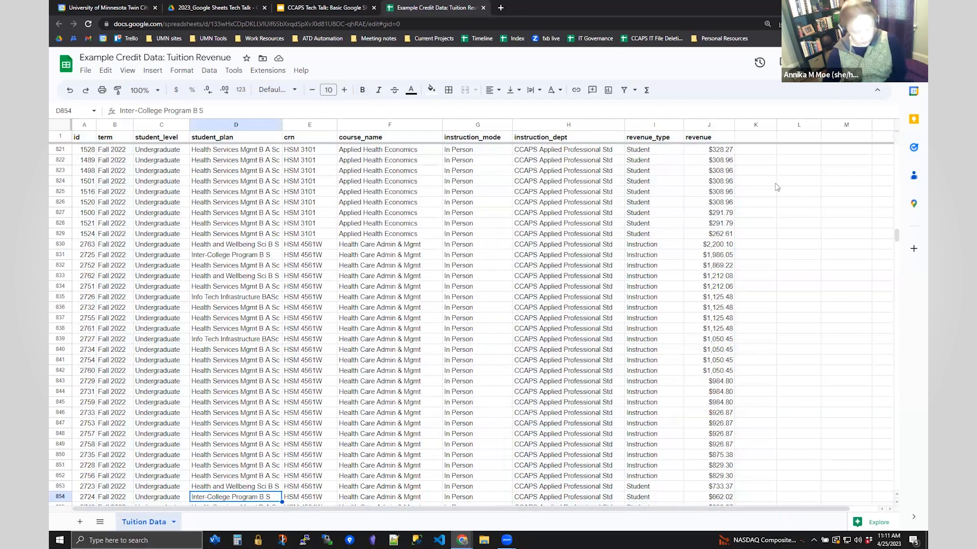
key(ctrl+f)
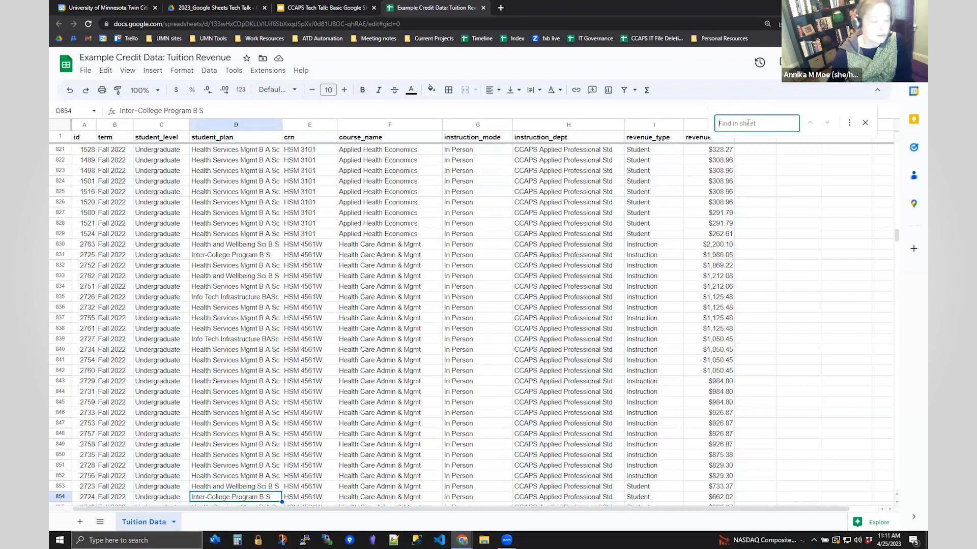
text(Inter)
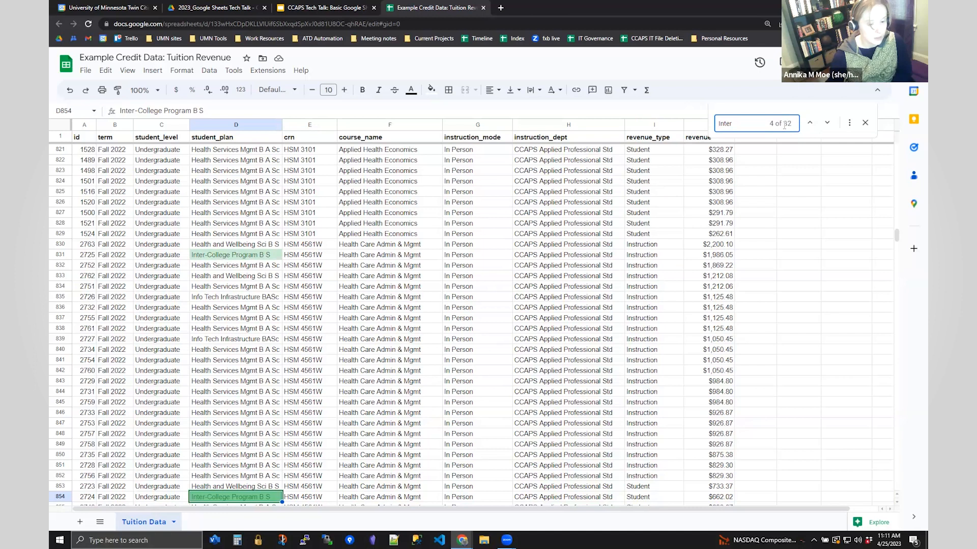
click(865, 125)
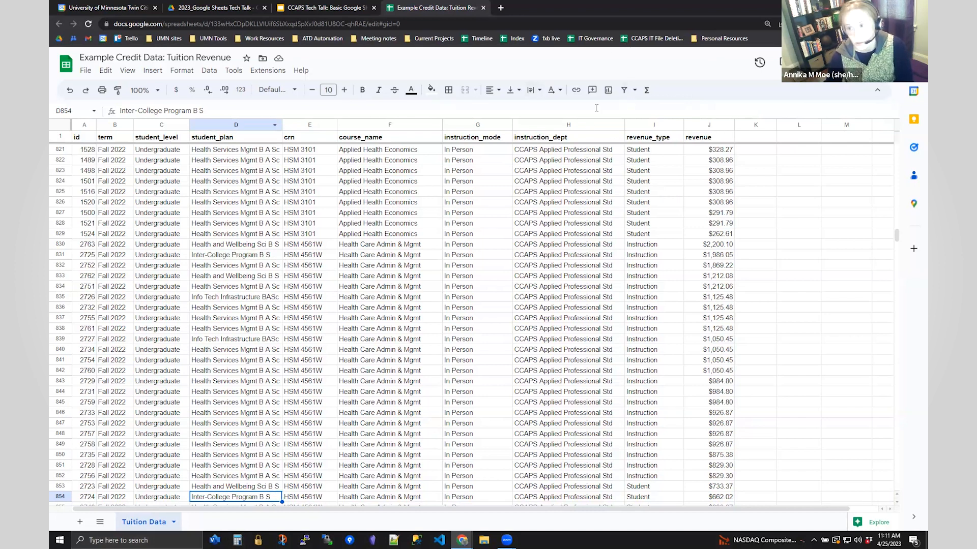
- Create a filter and limit student_plan to Inter-College Program B S, found by searching 'Inter'
click(624, 92)
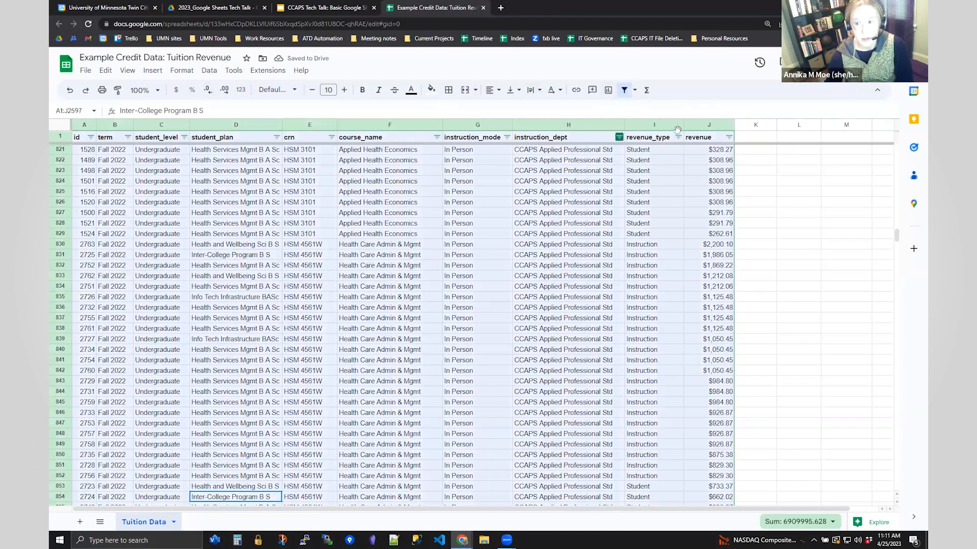
click(783, 214)
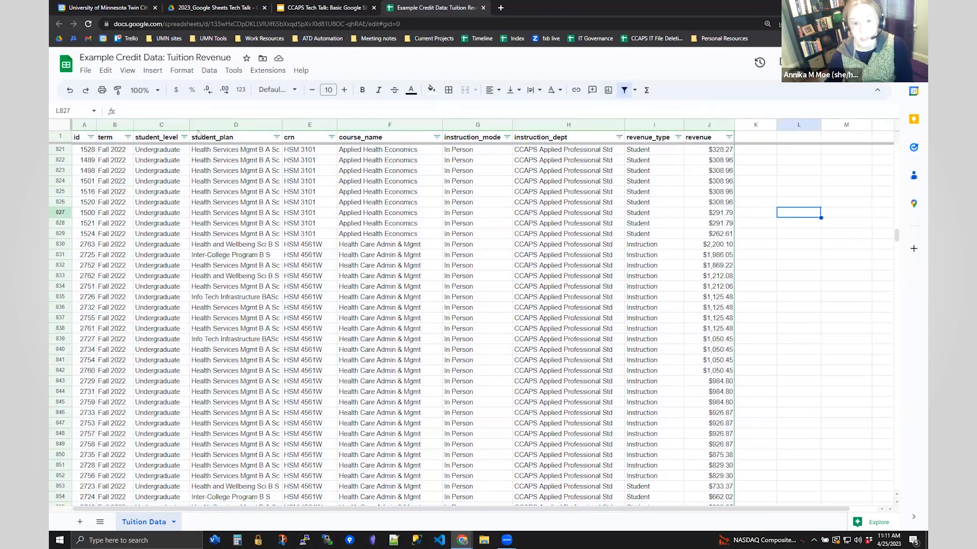
click(276, 137)
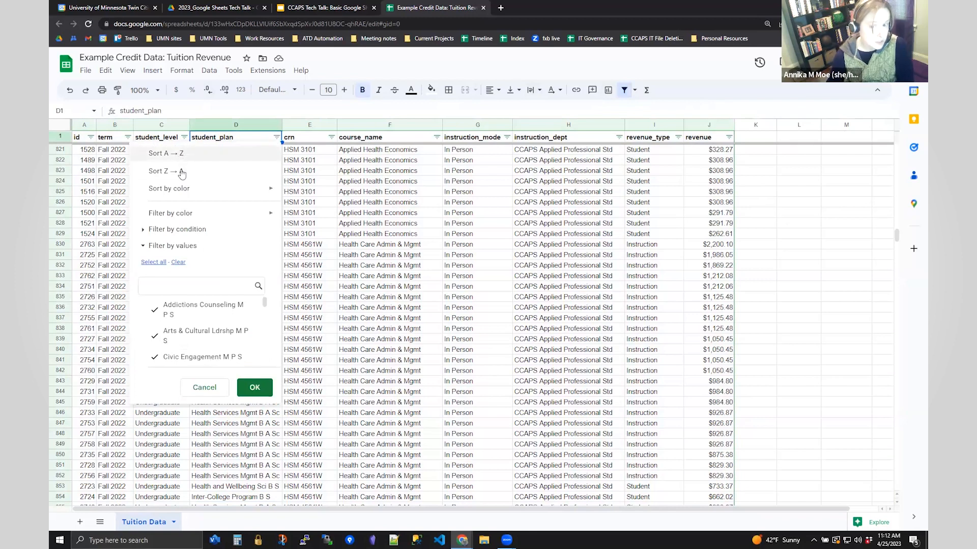
click(163, 246)
click(163, 246)
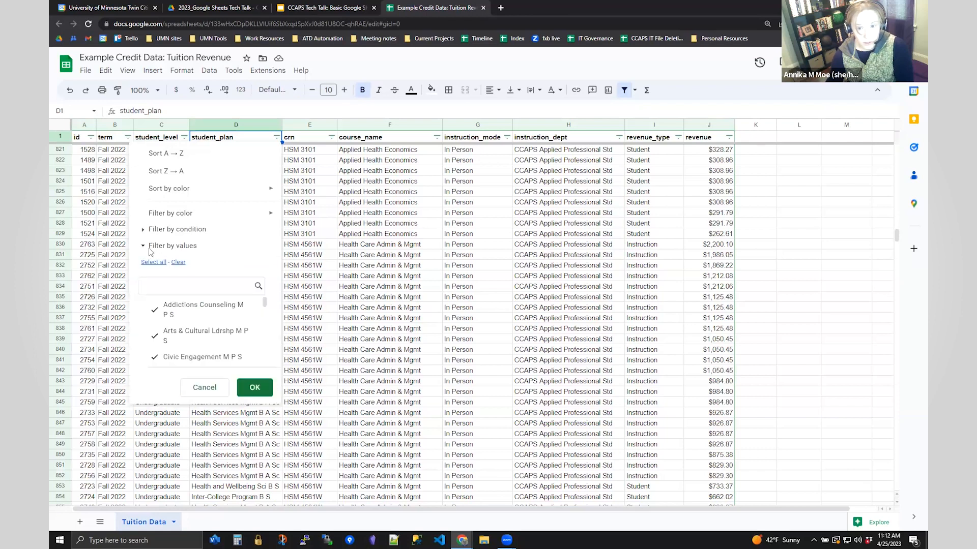
click(179, 263)
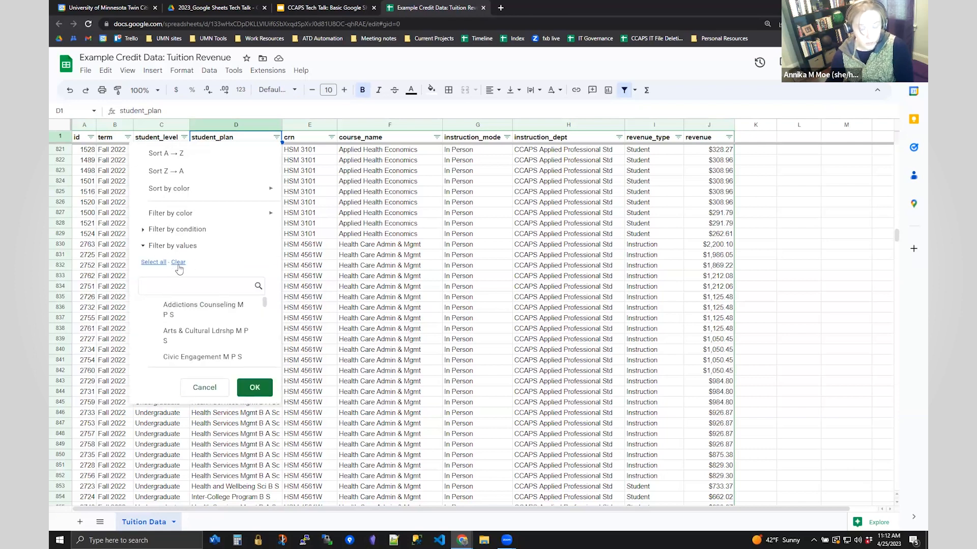
text(INter)
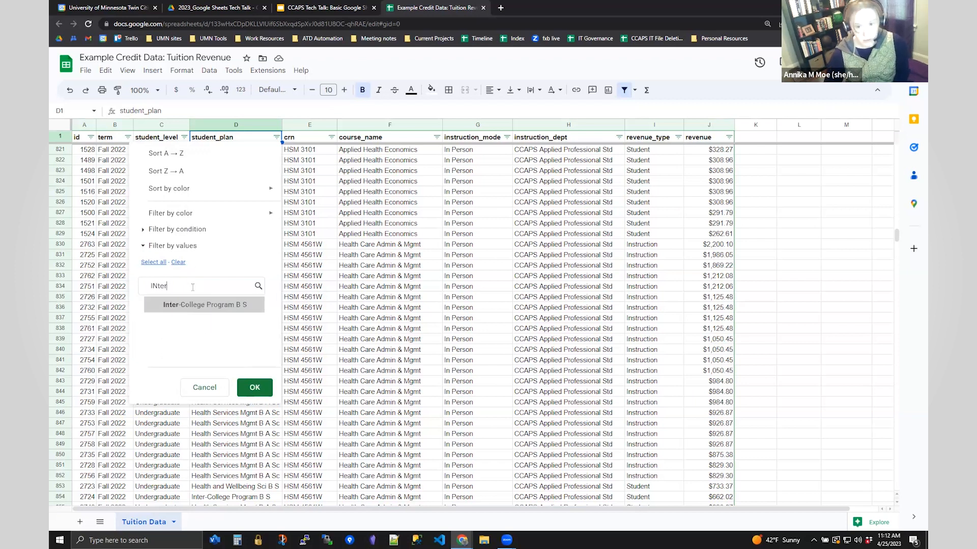
click(149, 306)
click(255, 388)
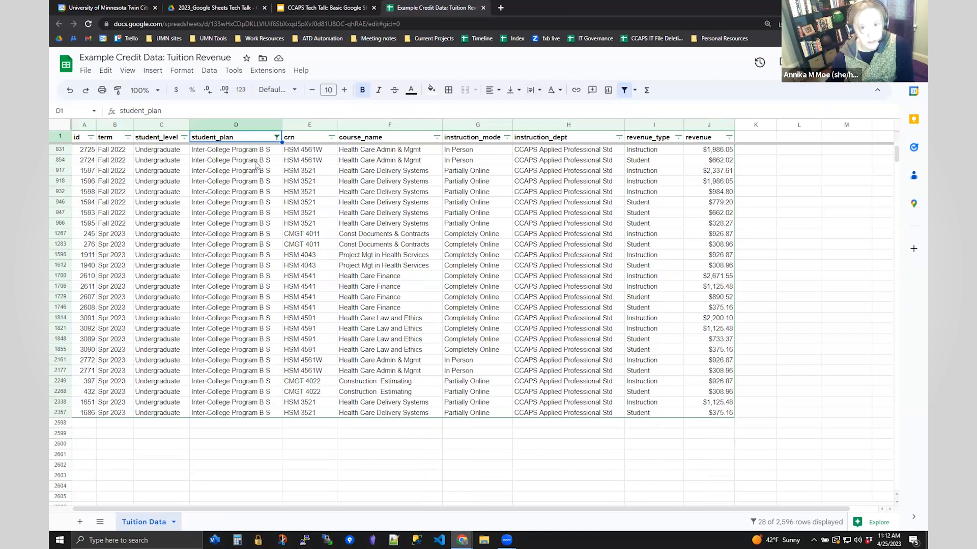
- Select filtered rows 831, 624 and 2357, then the Health Care Finance cell F1729
click(61, 149)
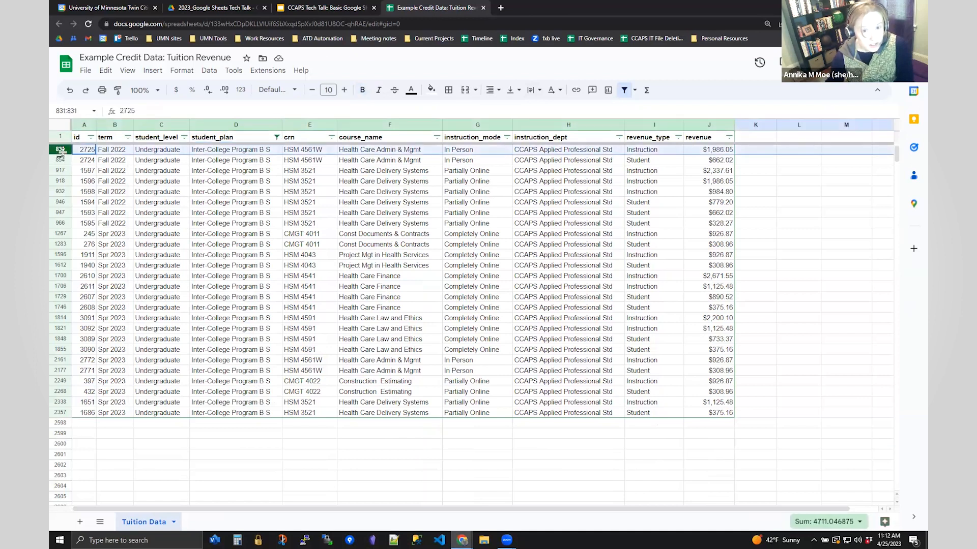
scroll(100, 182, up, 1)
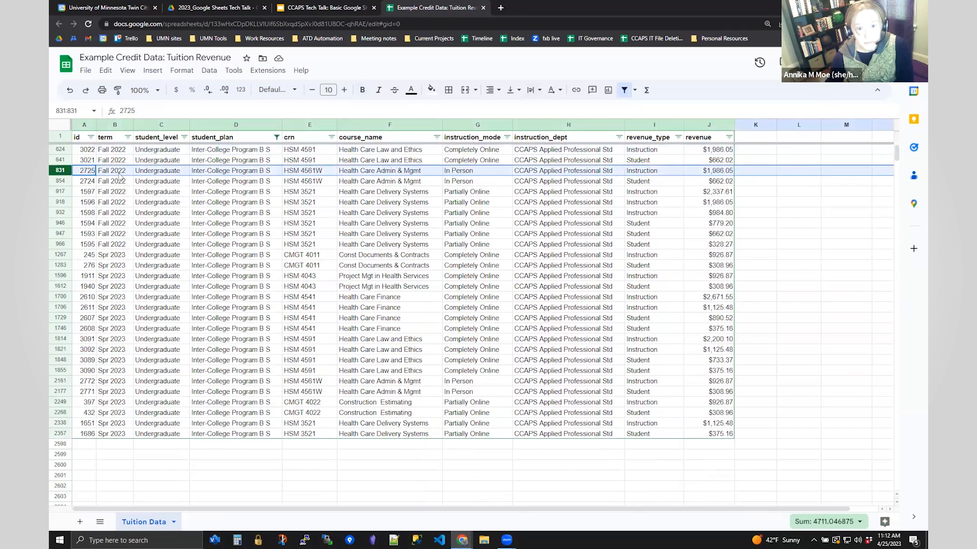
click(62, 150)
click(62, 434)
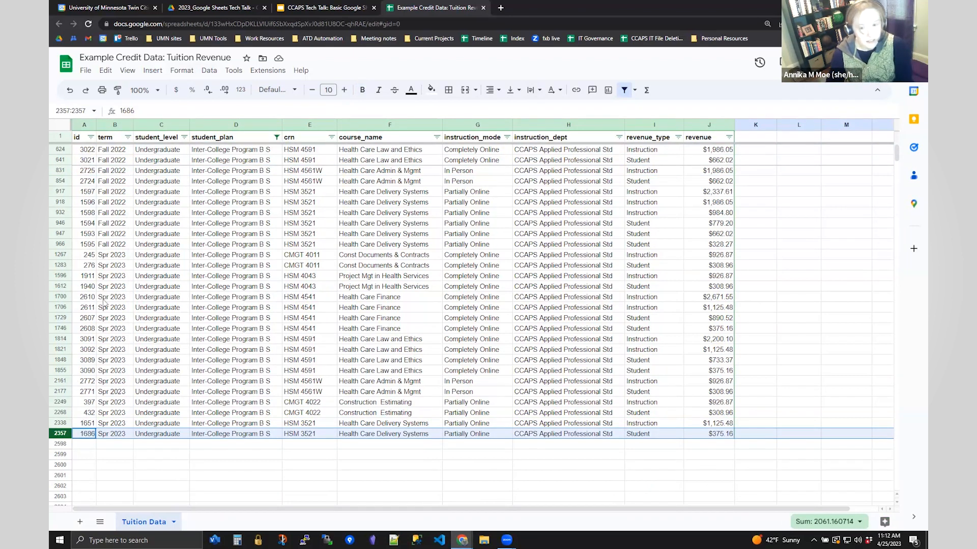
click(376, 320)
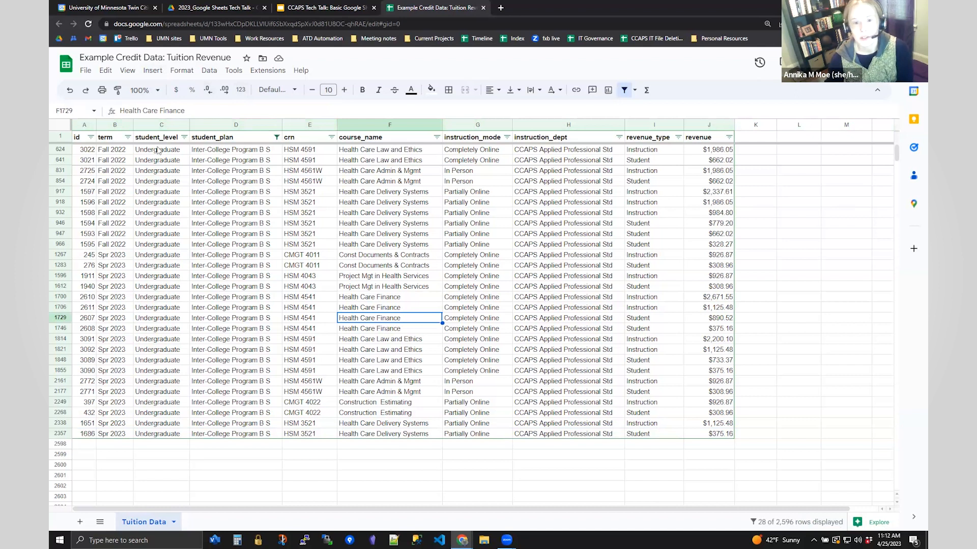
- Sort the filtered rows by term Z to A so Spr 2023 comes first, then select the whole sheet
click(127, 137)
click(152, 154)
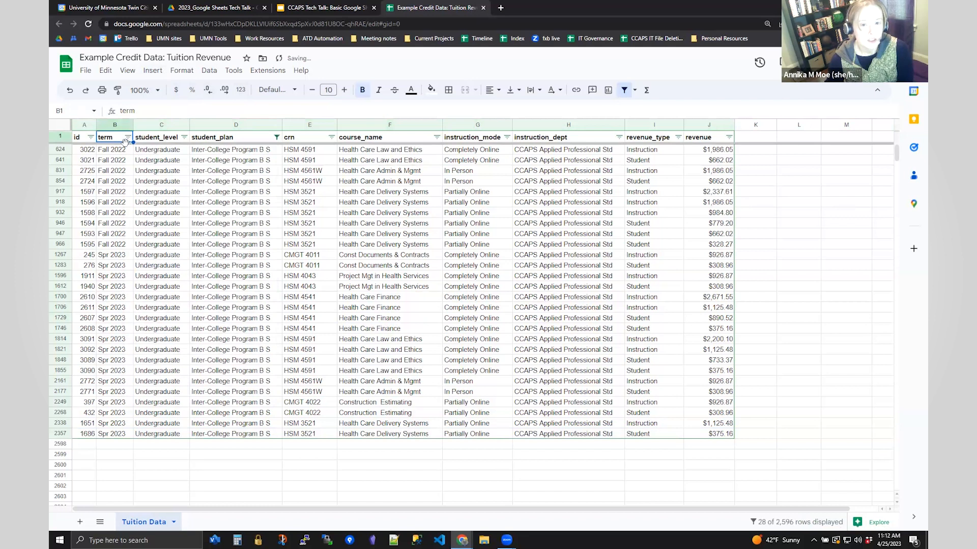
click(128, 139)
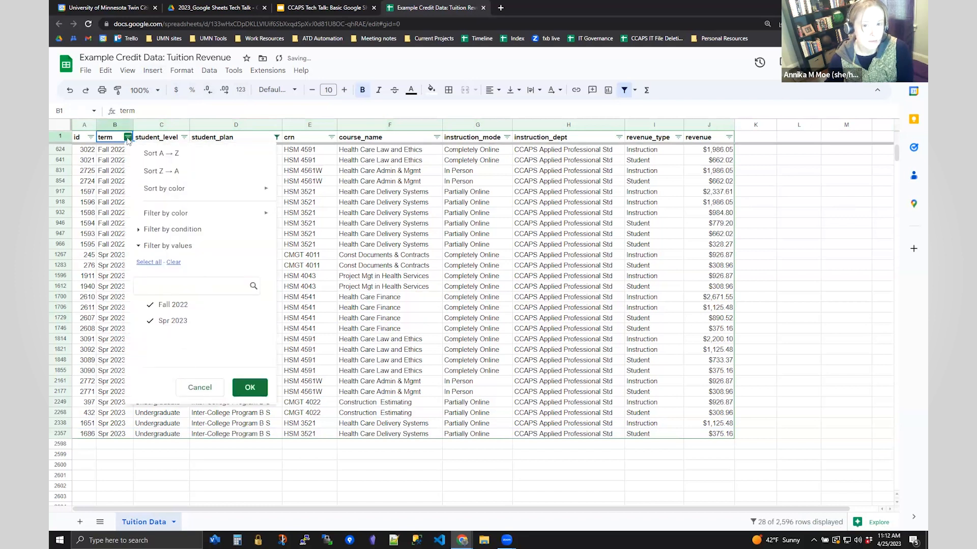
click(155, 160)
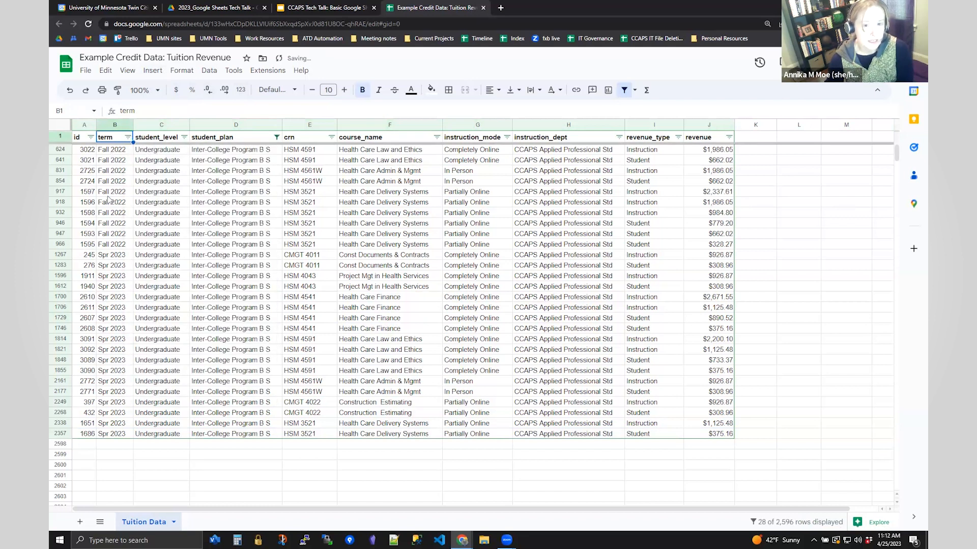
click(128, 137)
click(154, 172)
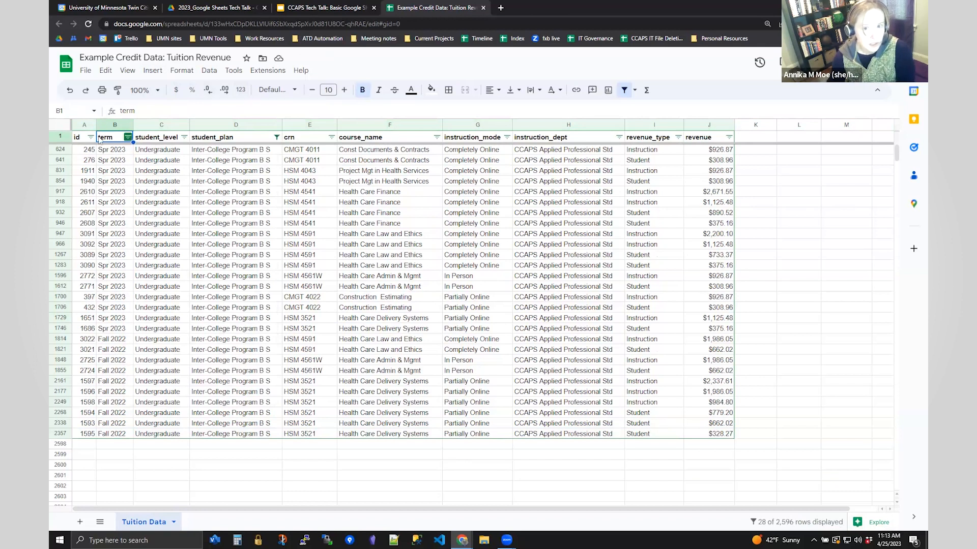
click(53, 127)
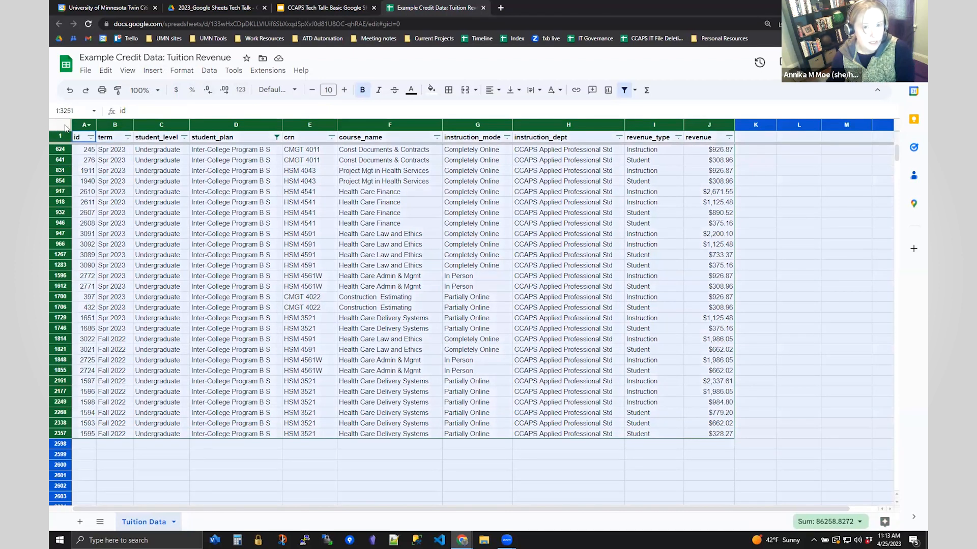
- Use advanced range sorting with a header row to sort by term, then crn, A to Z
click(209, 71)
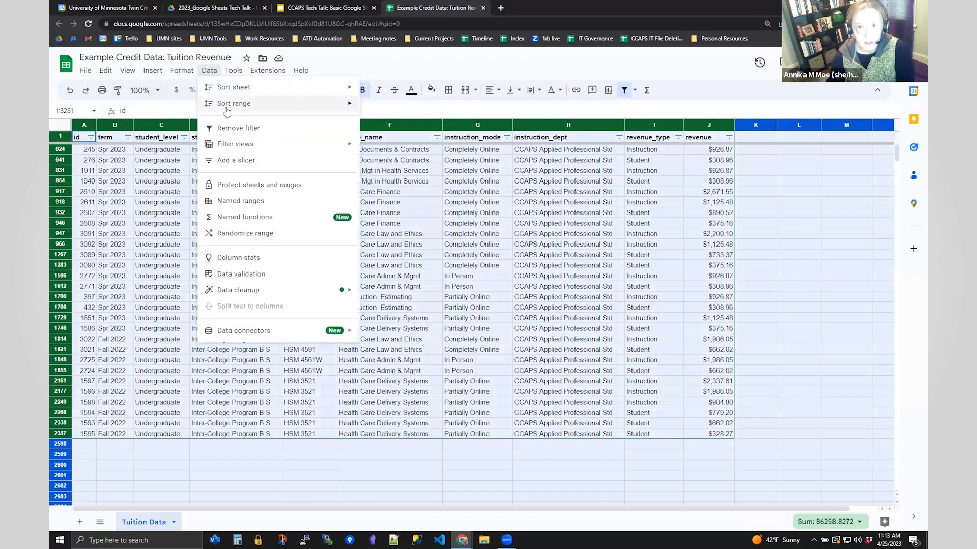
mouse_move(227, 110)
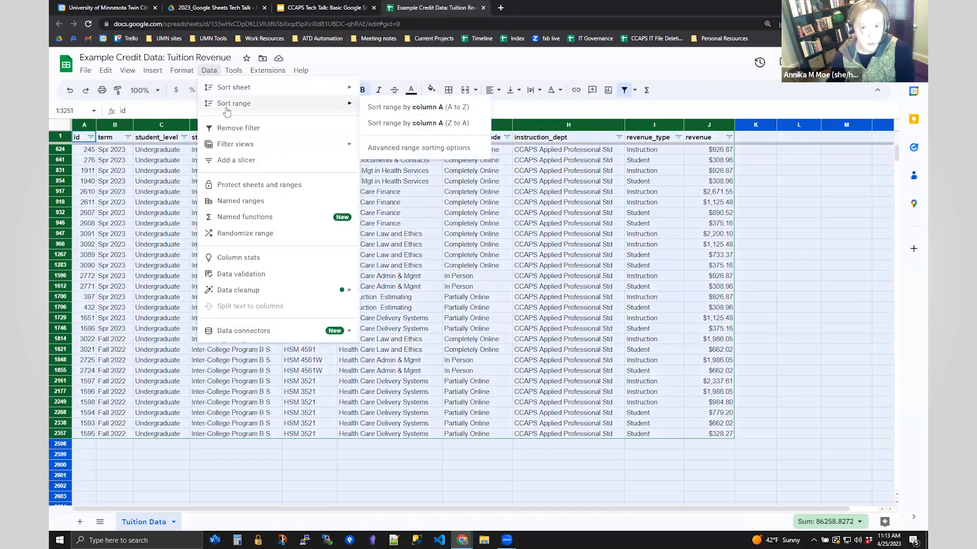
click(381, 150)
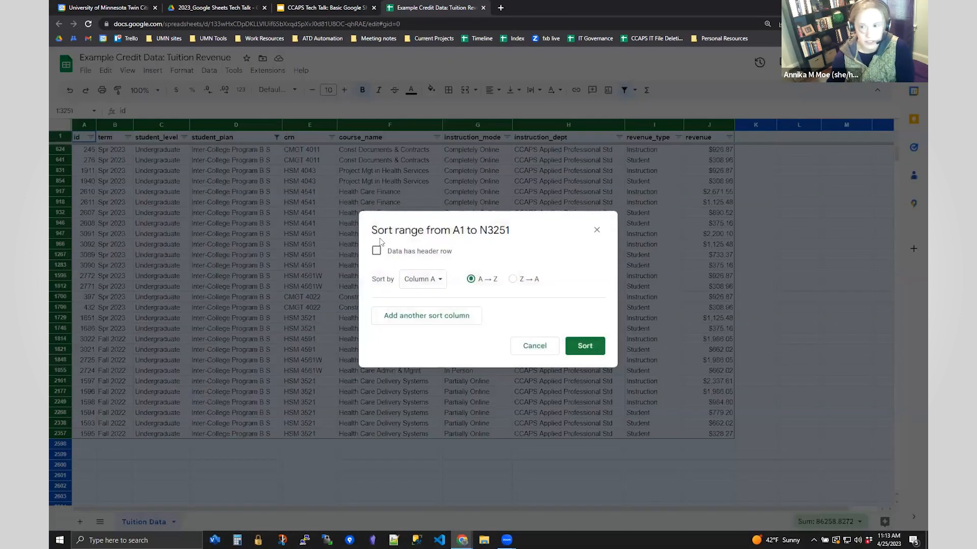
click(377, 252)
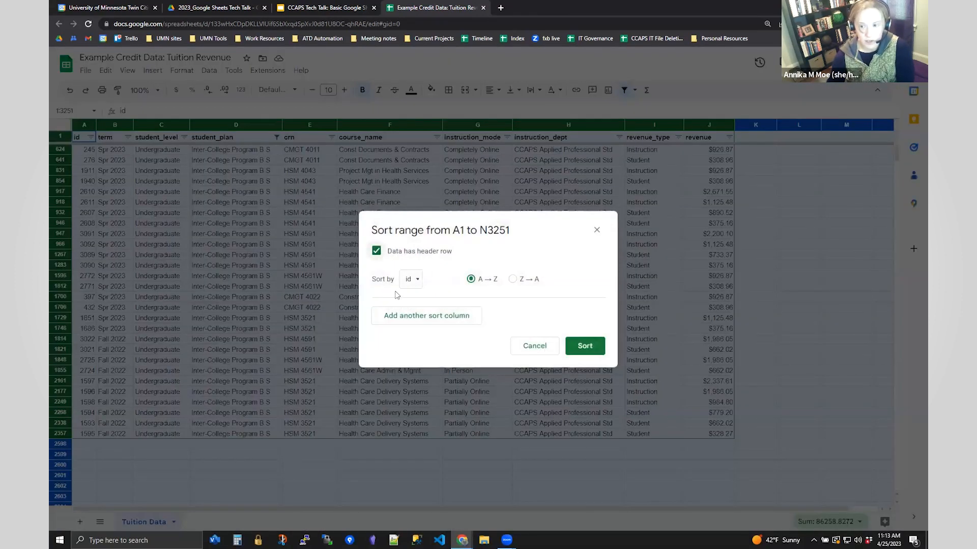
click(410, 279)
click(427, 298)
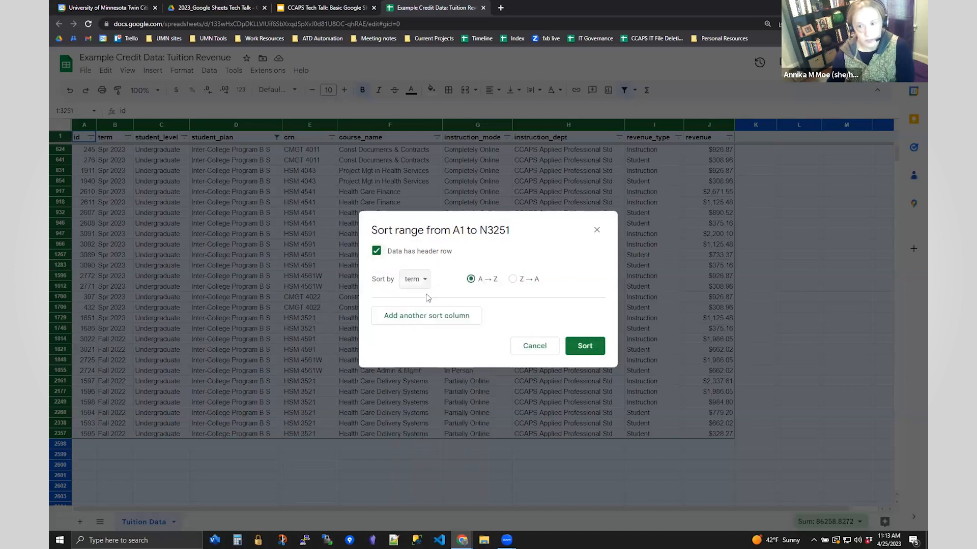
click(426, 320)
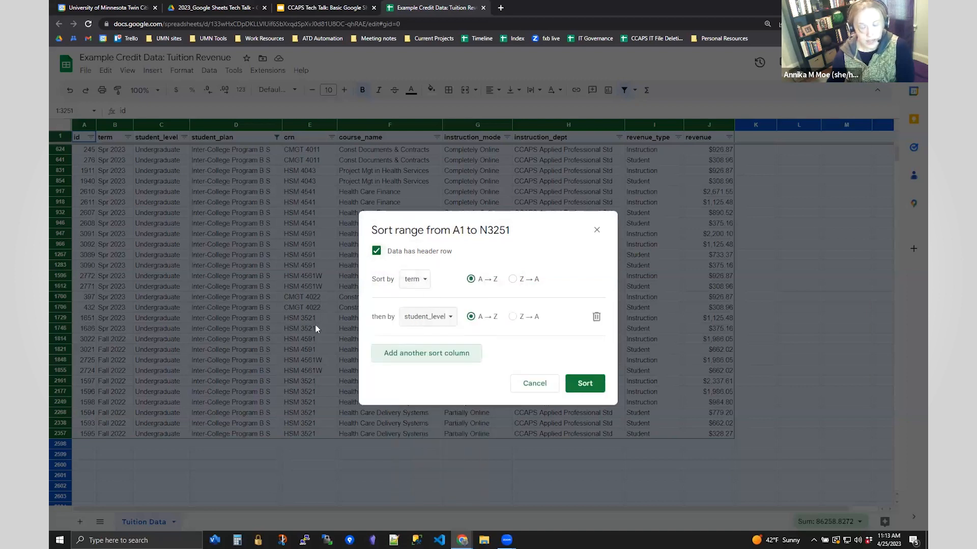
click(436, 316)
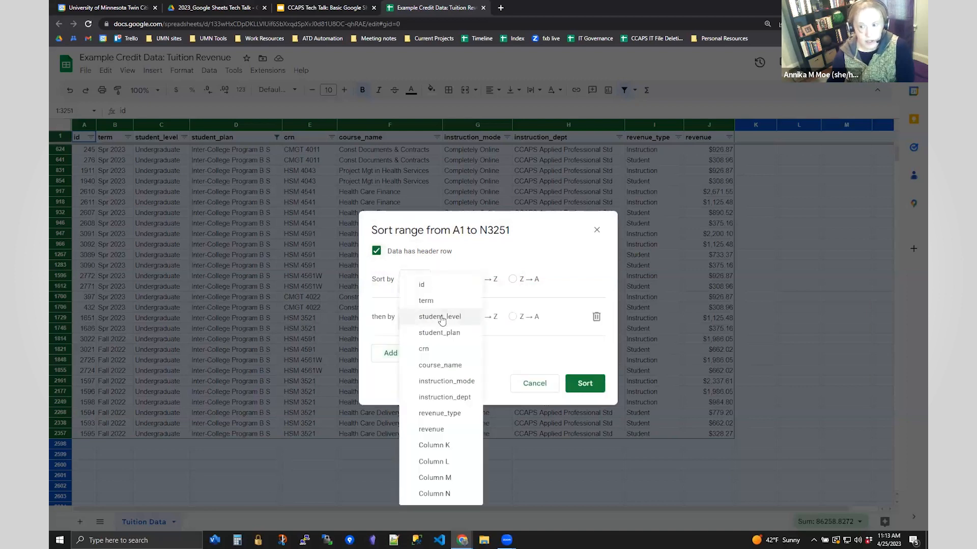
click(429, 350)
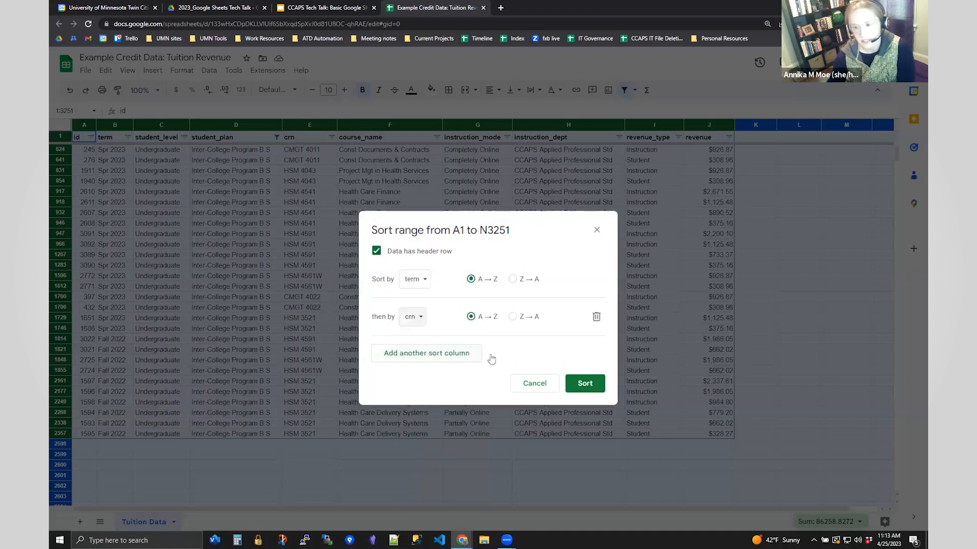
click(585, 384)
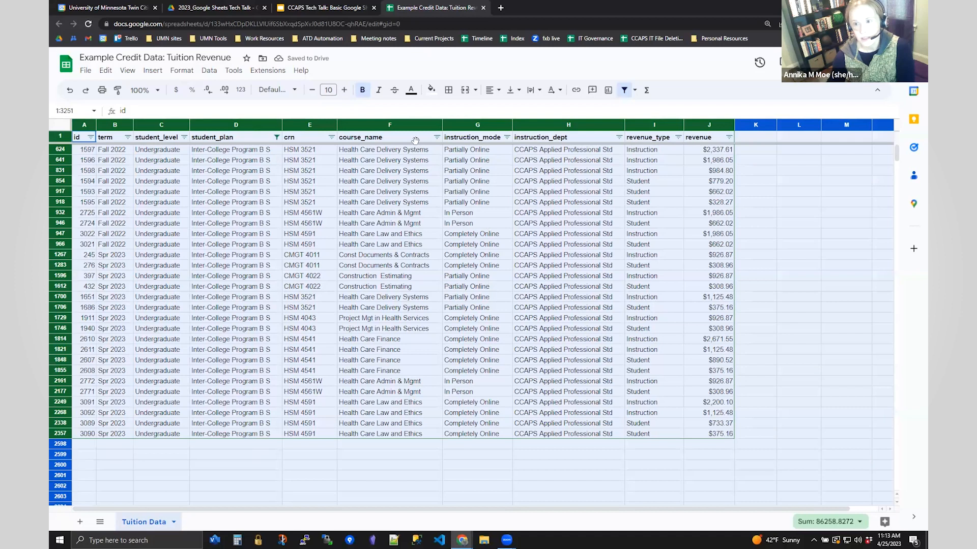
drag(334, 151, 314, 434)
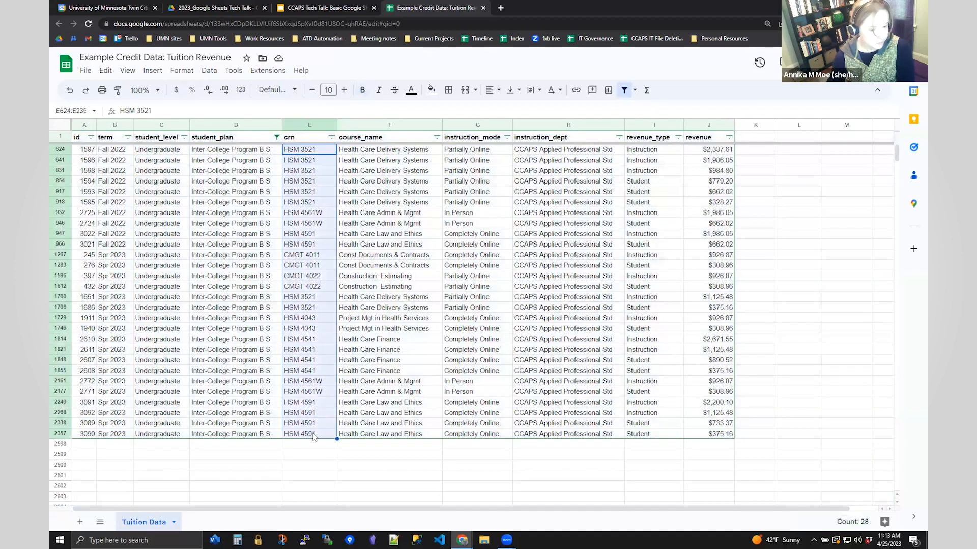
click(377, 464)
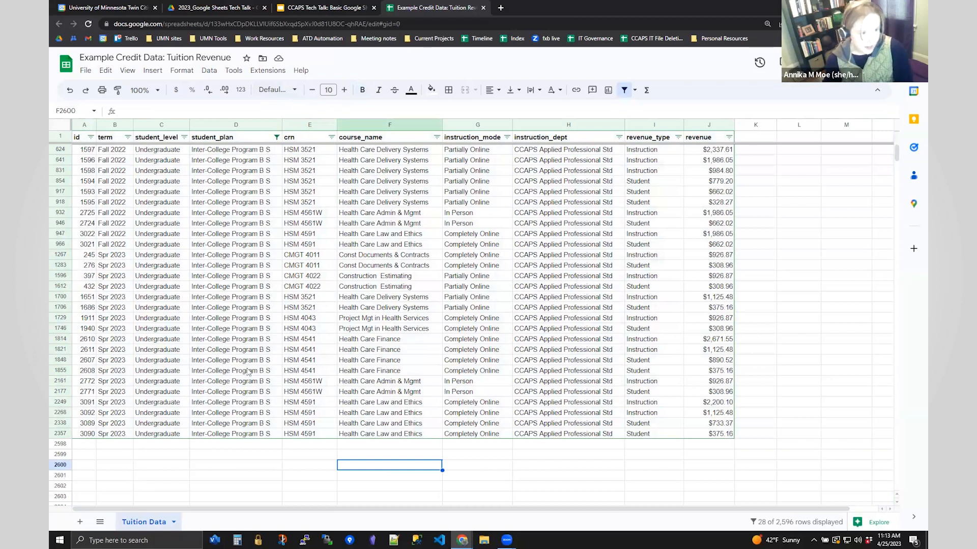
- Add a new blank sheet and rename Sheet10 to 'Fall'
click(80, 523)
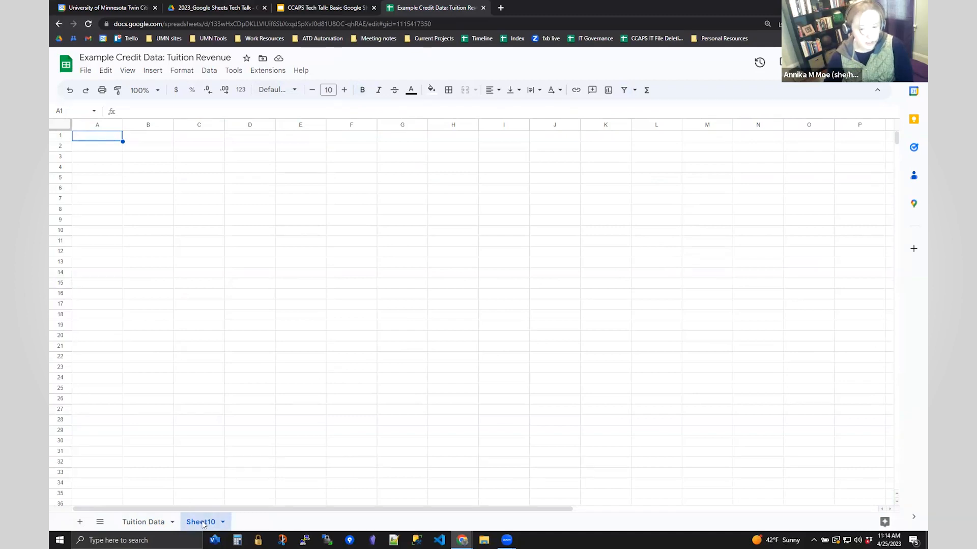
double_click(202, 522)
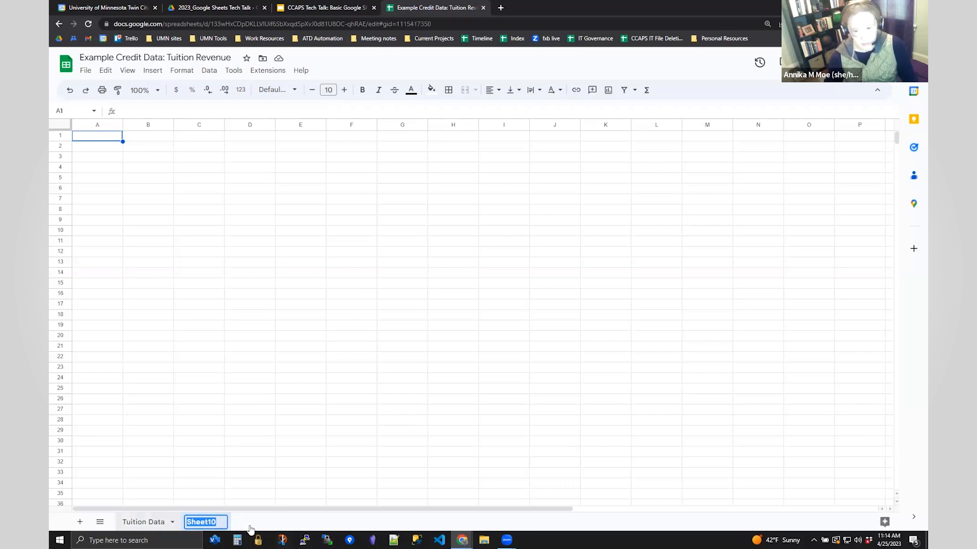
click(171, 466)
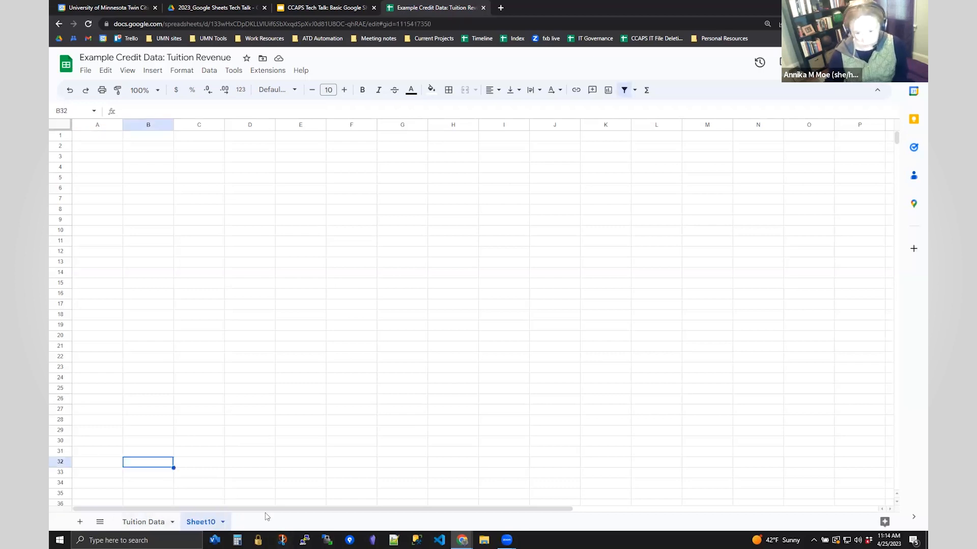
right_click(212, 526)
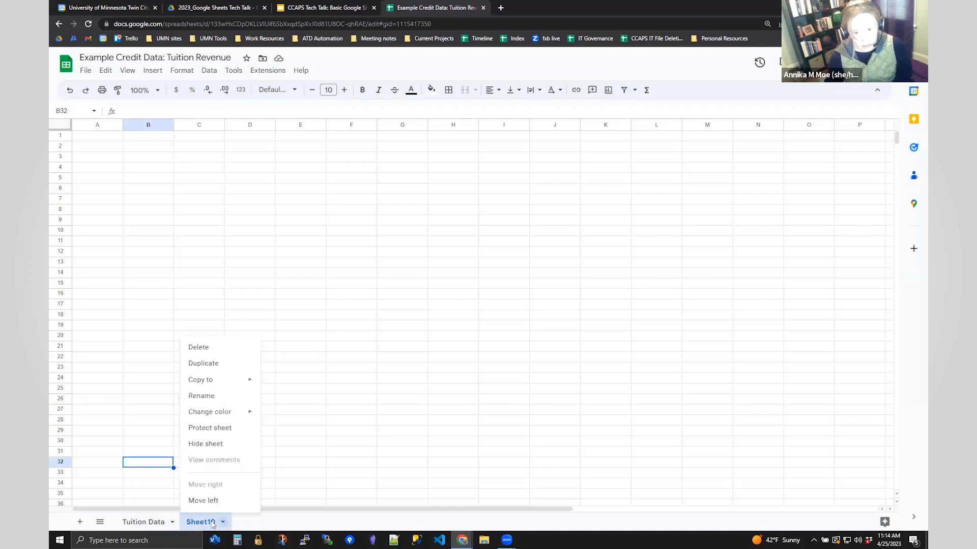
click(225, 523)
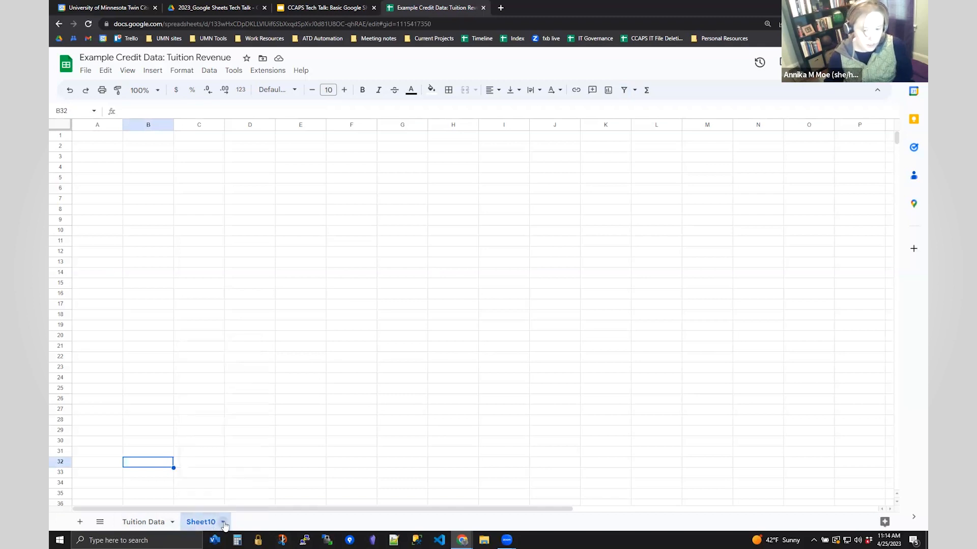
click(223, 524)
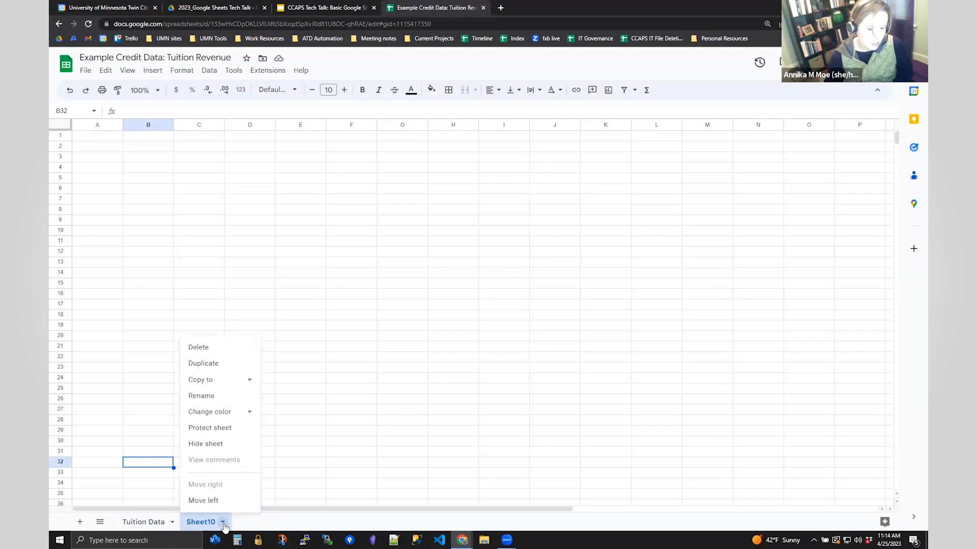
click(202, 397)
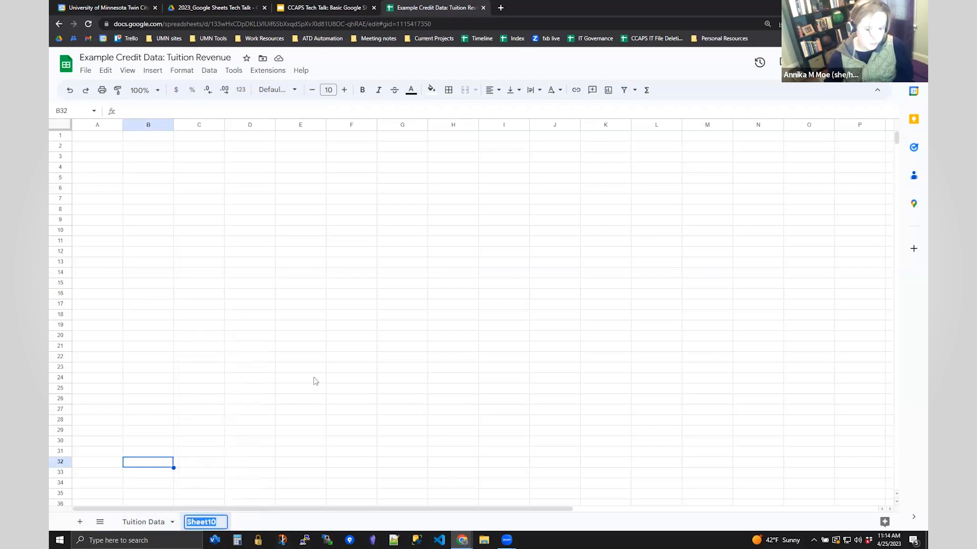
text(Fall)
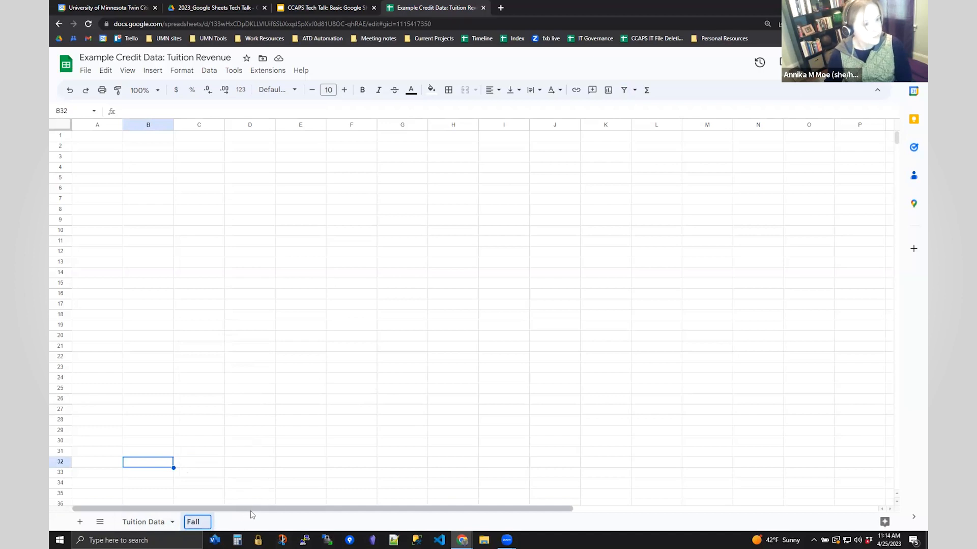
key(Return)
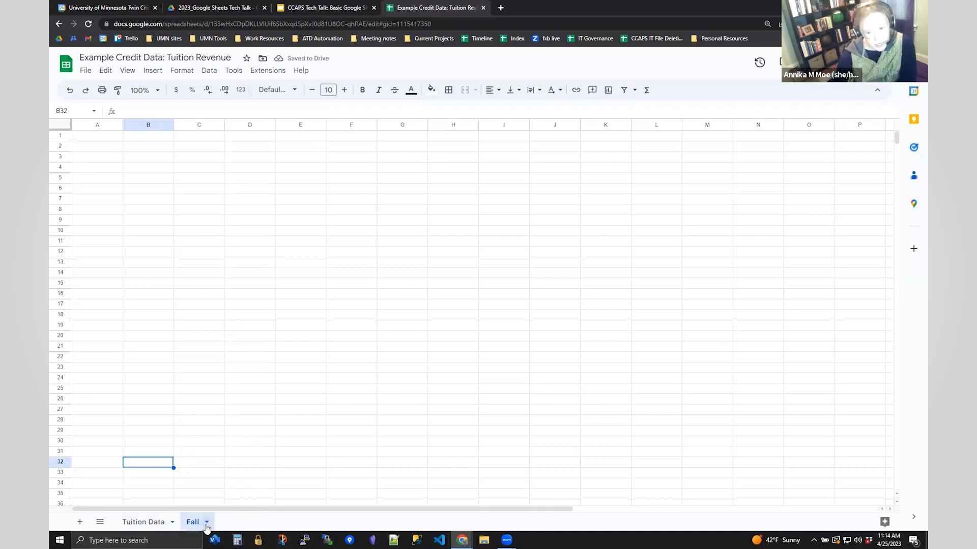
- Duplicate the Fall sheet and rename the copy 'Spring'
click(207, 522)
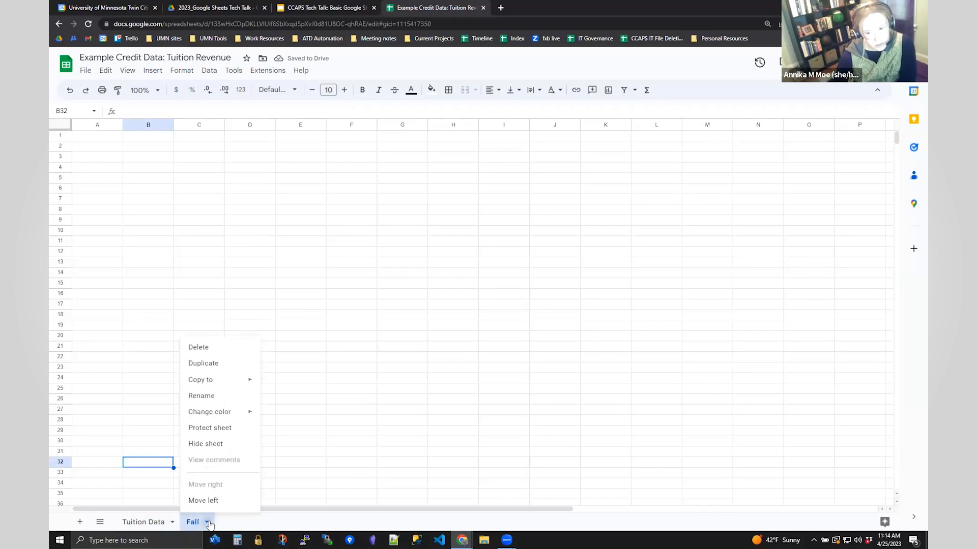
click(232, 364)
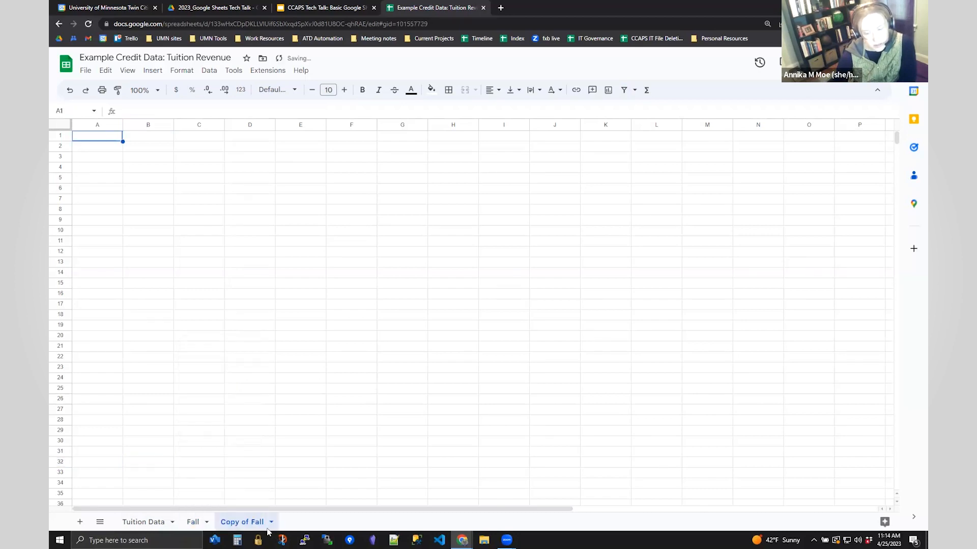
double_click(252, 523)
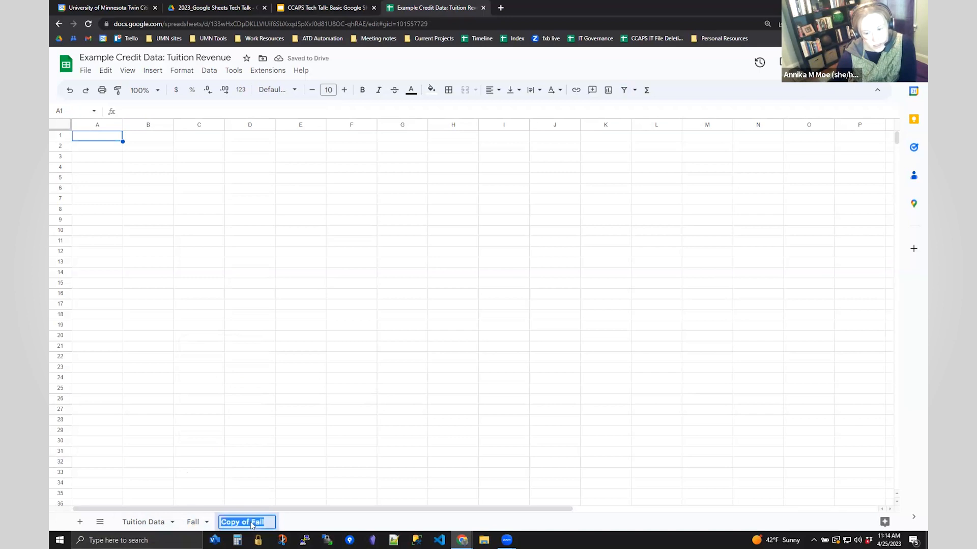
text(Spring)
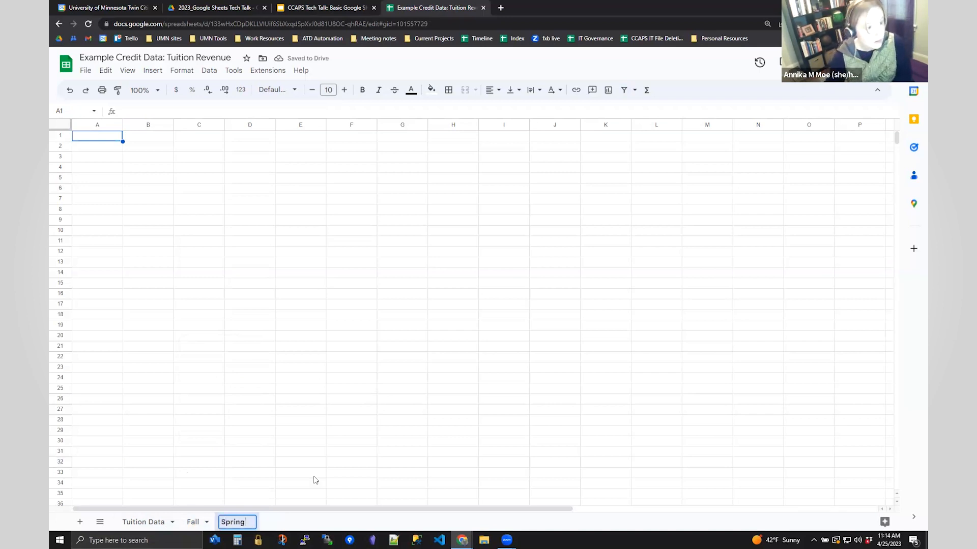
key(Return)
- Delete the extra Copy of Spring sheet
right_click(241, 527)
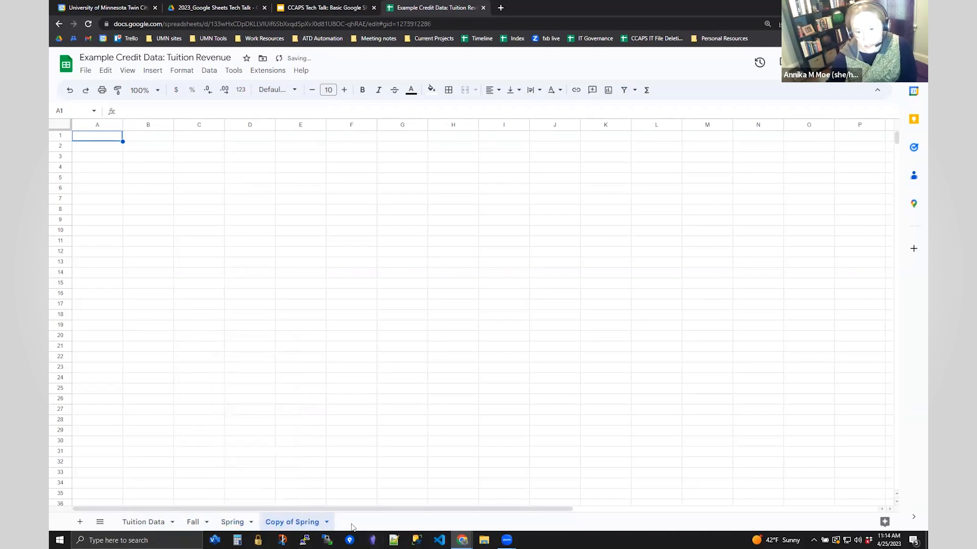
click(326, 522)
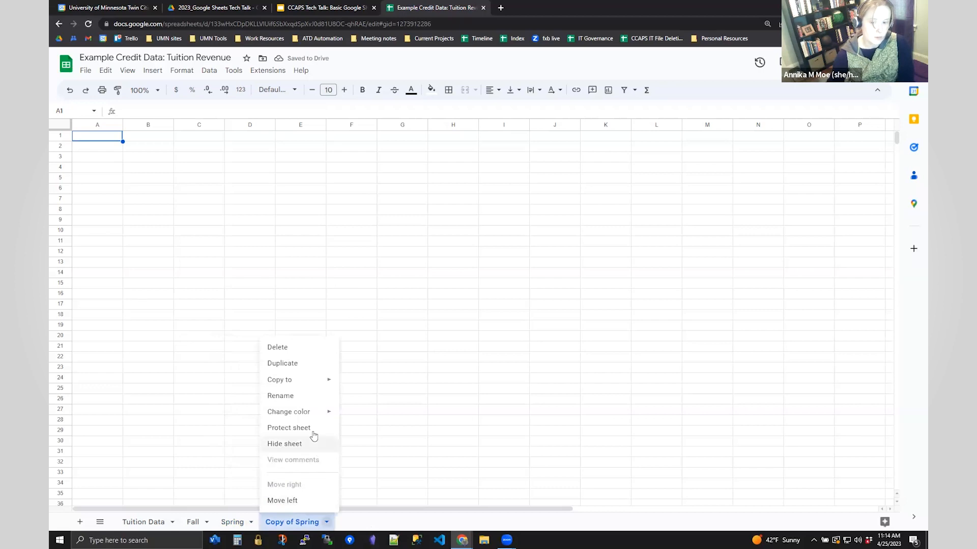
click(290, 350)
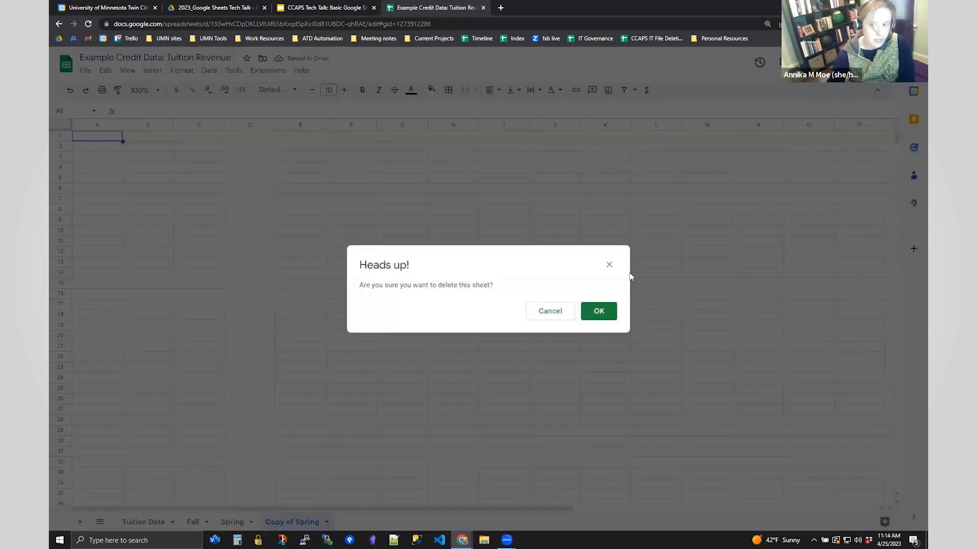
click(596, 312)
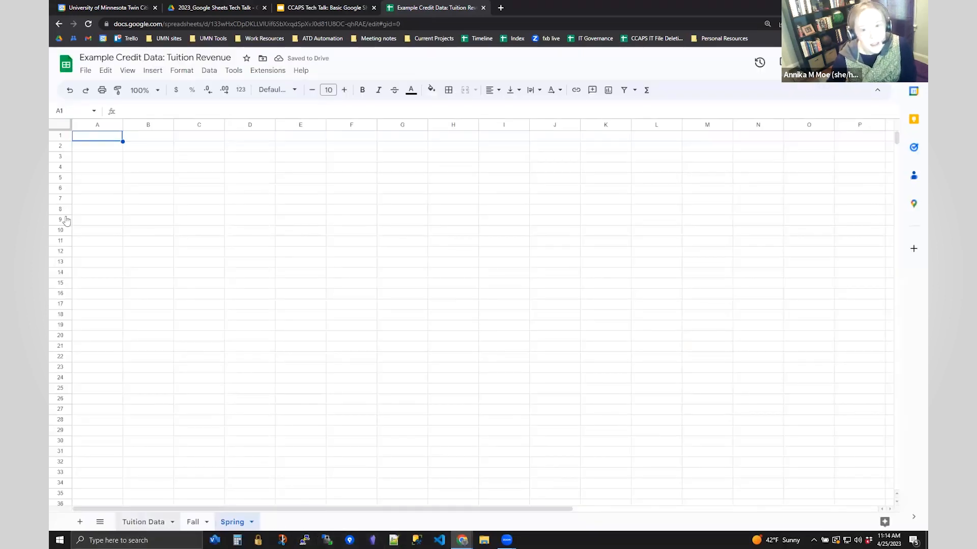
- Copy the Fall 2022 rows from Tuition Data into the Fall sheet starting at A2
click(128, 524)
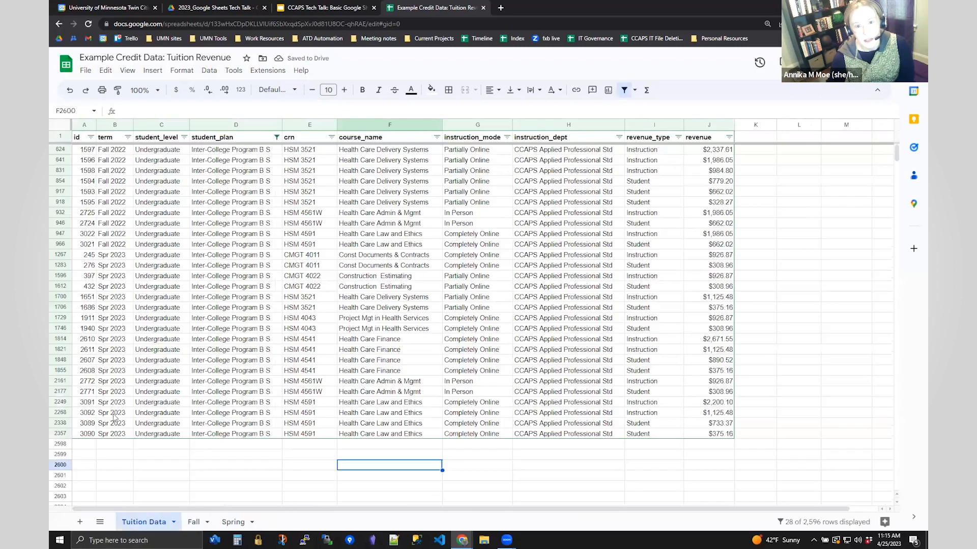
click(87, 151)
drag(237, 227, 716, 246)
key(ctrl+c)
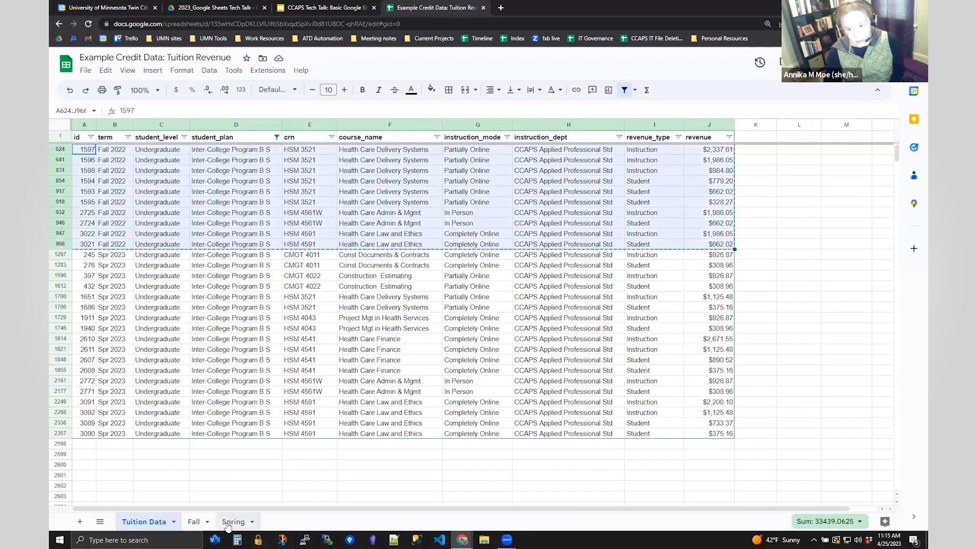
click(202, 524)
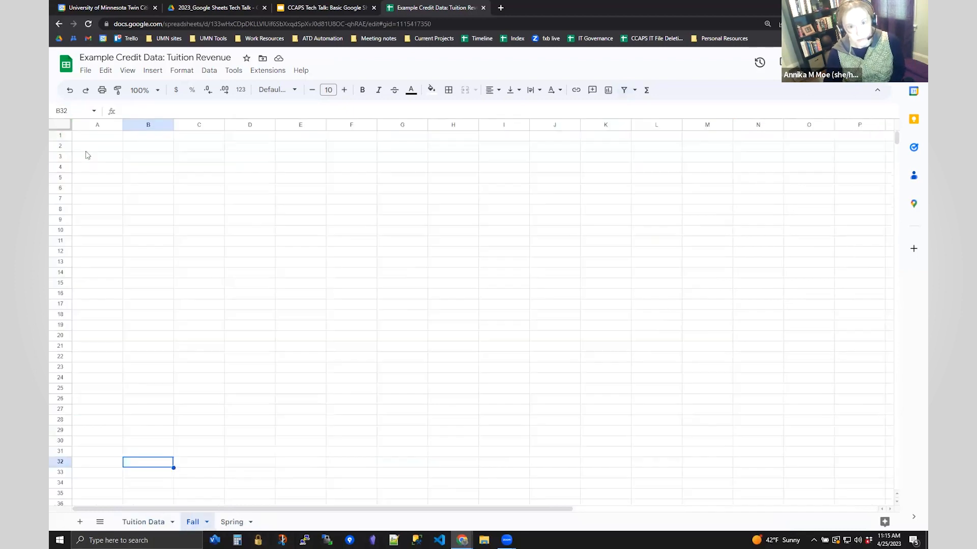
click(87, 147)
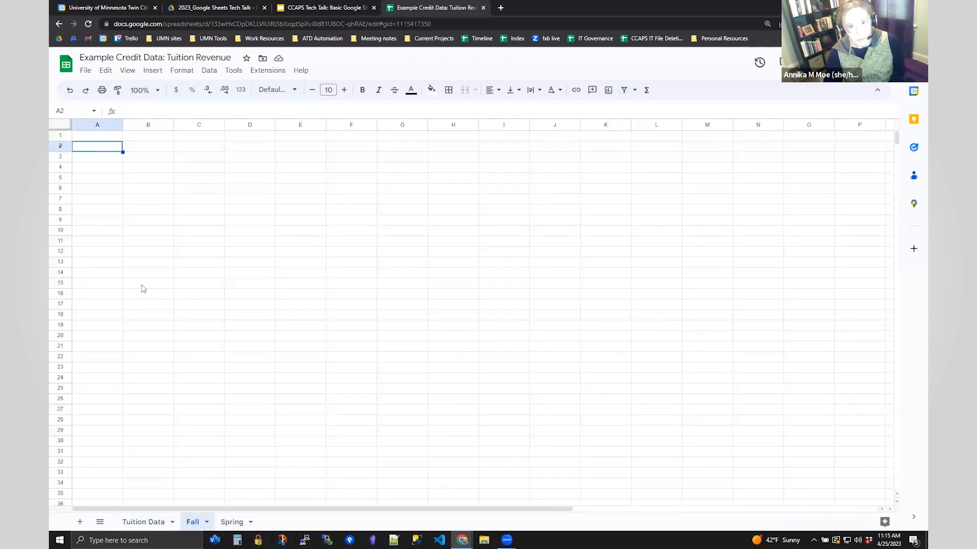
key(ctrl+v)
- Copy the Tuition Data header row into row 1 of both Fall and Spring
click(154, 522)
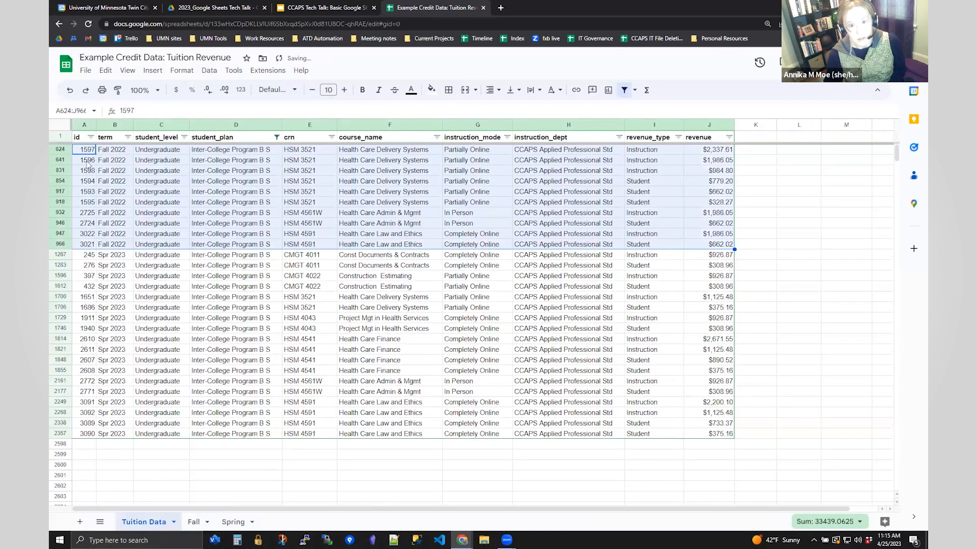
click(59, 136)
key(ctrl+c)
click(193, 522)
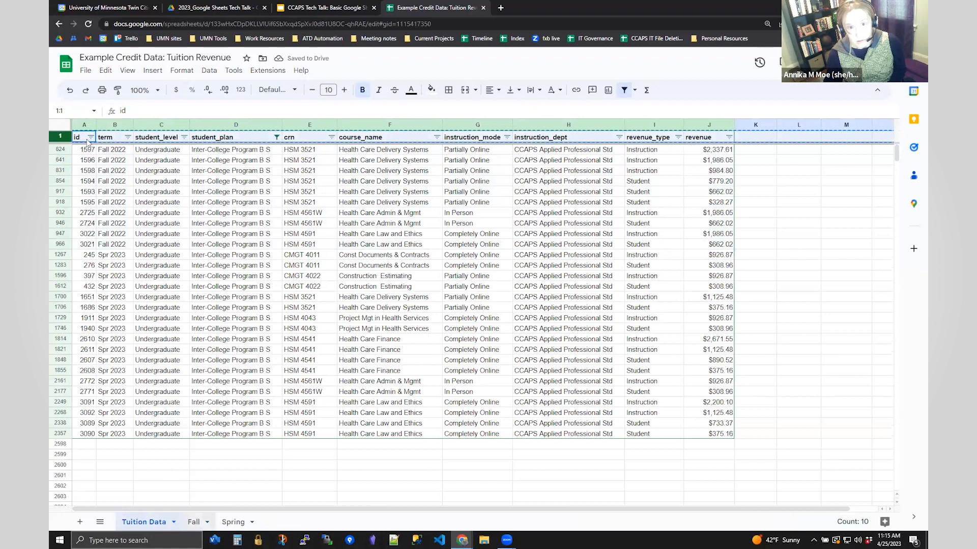
click(87, 137)
key(ctrl+v)
click(242, 524)
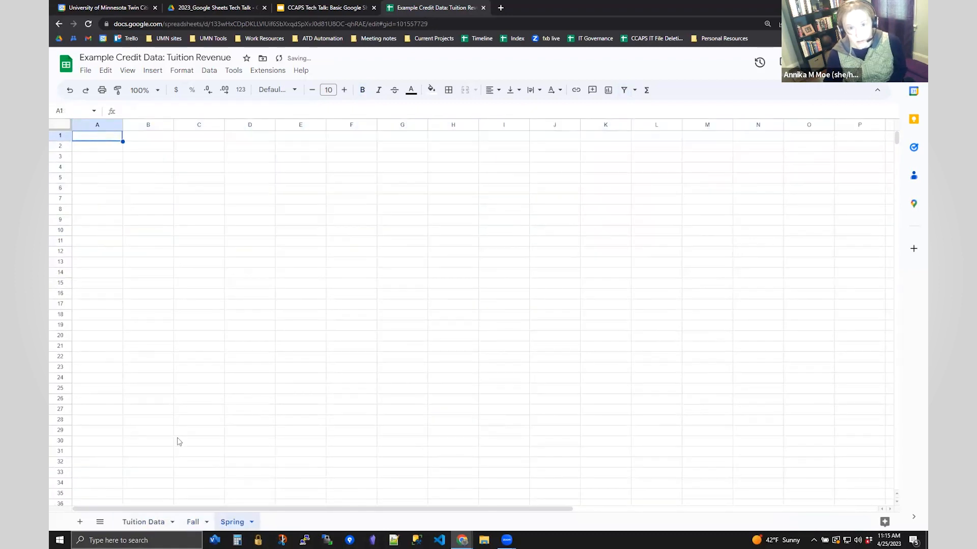
key(ctrl+v)
- Paste the Spr 2023 rows into Spring from A2 and move the Tuition Data tab to the end
click(150, 524)
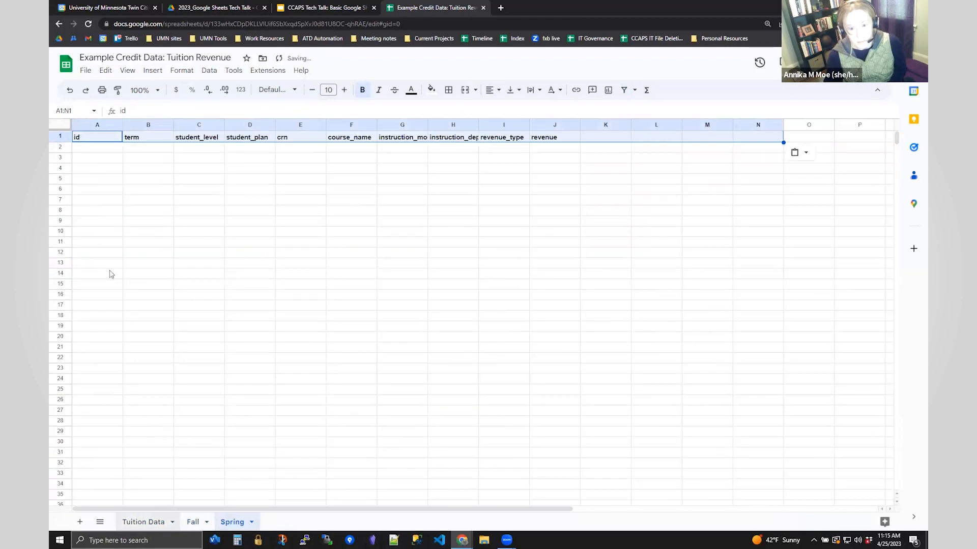
mouse_move(89, 255)
mouse_down()
mouse_move(589, 463)
mouse_move(711, 429)
mouse_move(108, 283)
mouse_move(92, 256)
mouse_up()
key(ctrl+c)
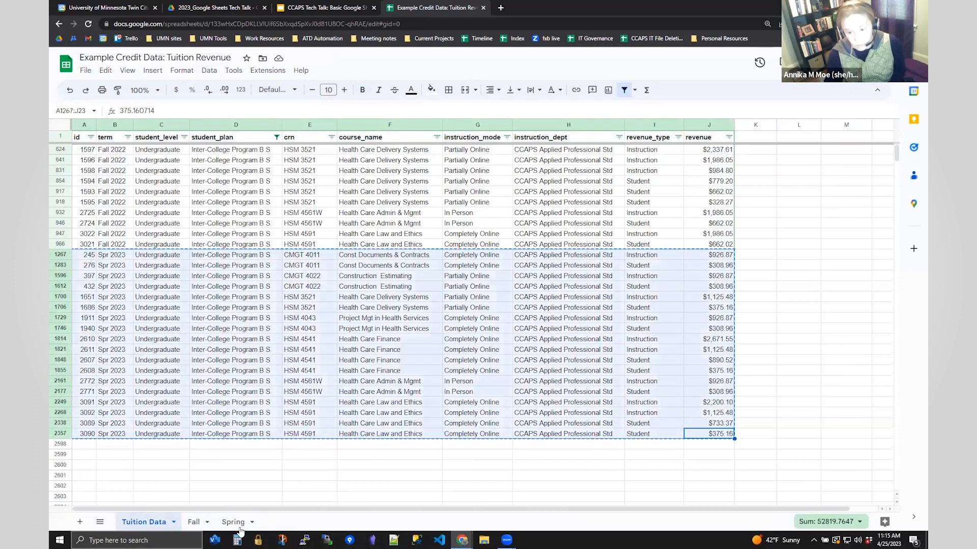
click(234, 524)
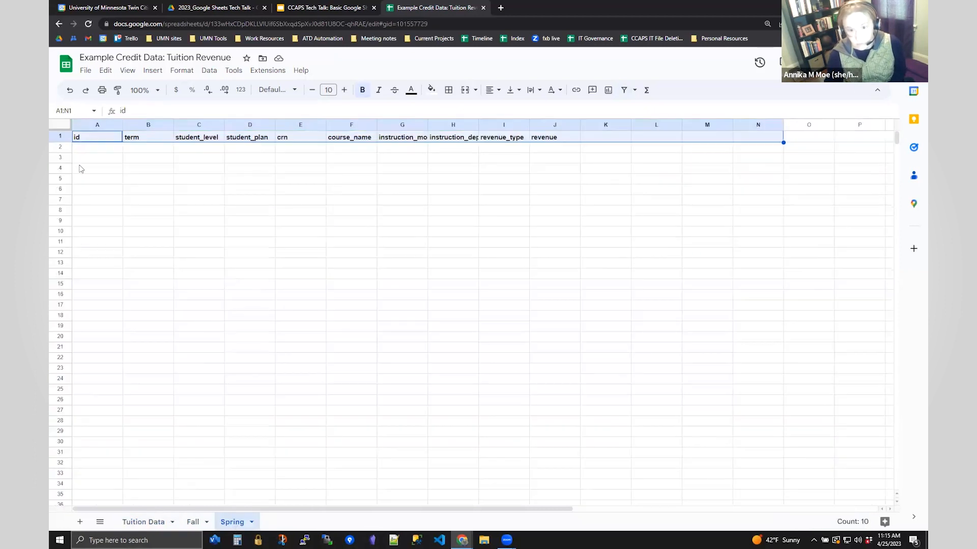
click(97, 147)
key(ctrl+v)
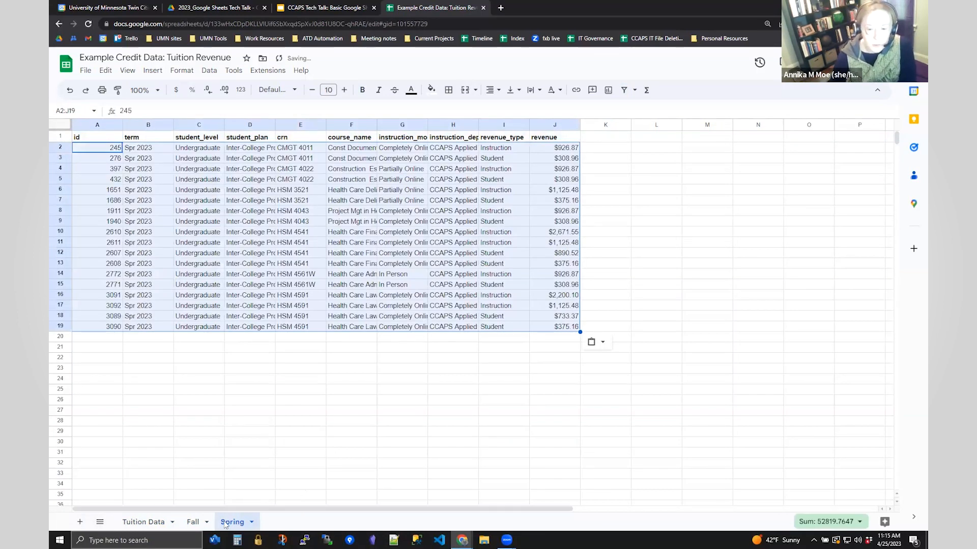
click(147, 524)
drag(150, 525, 242, 529)
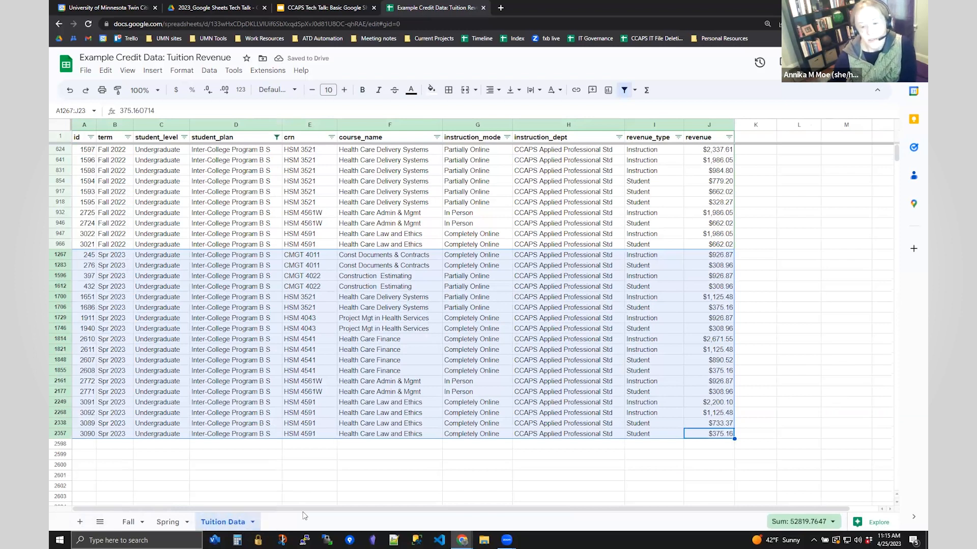
- Hide the Tuition Data sheet
click(313, 475)
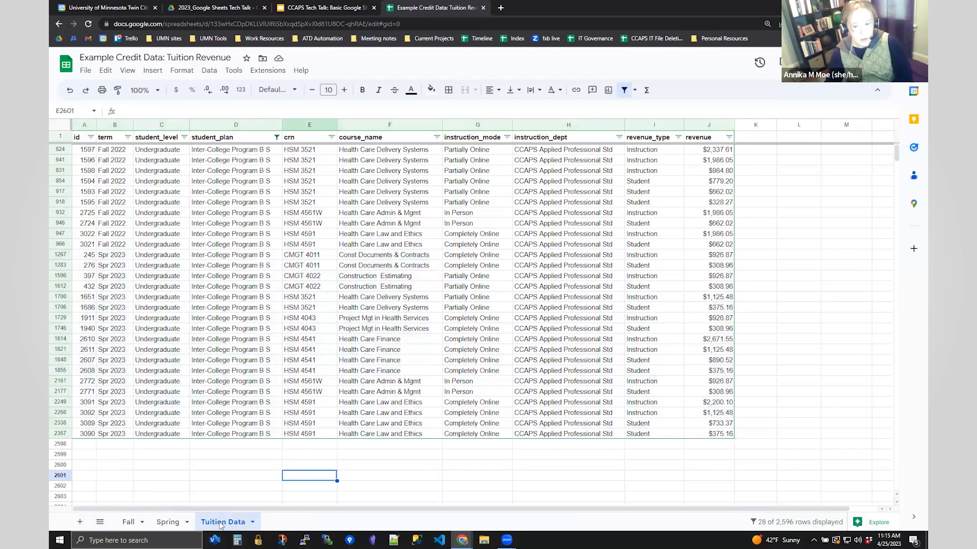
right_click(221, 525)
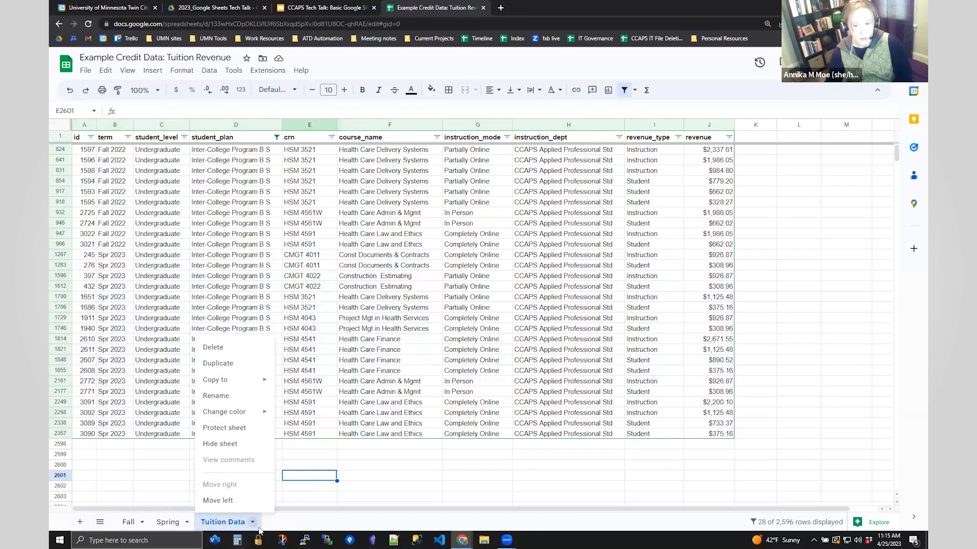
click(232, 448)
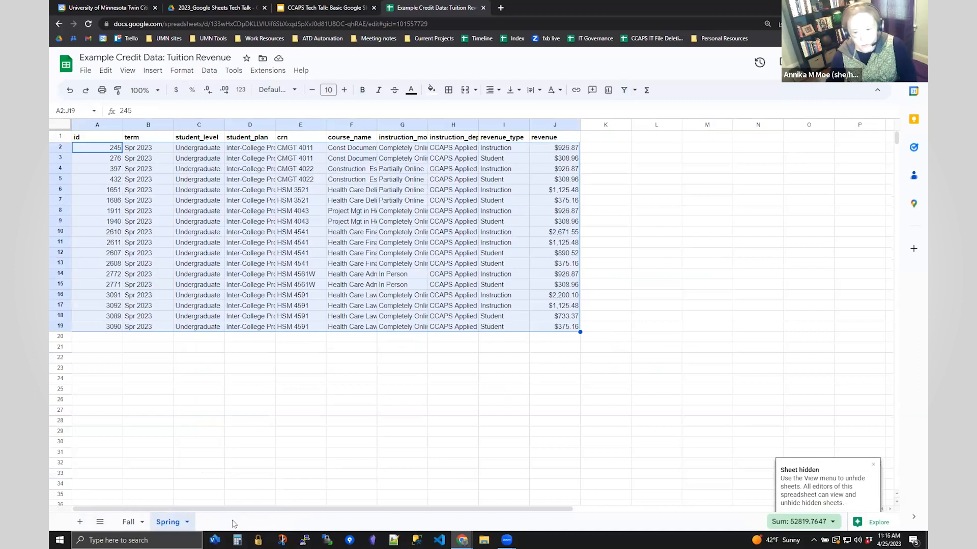
- Unhide Tuition Data via View > Hidden sheets and move its tab to the first position
click(126, 71)
mouse_move(143, 148)
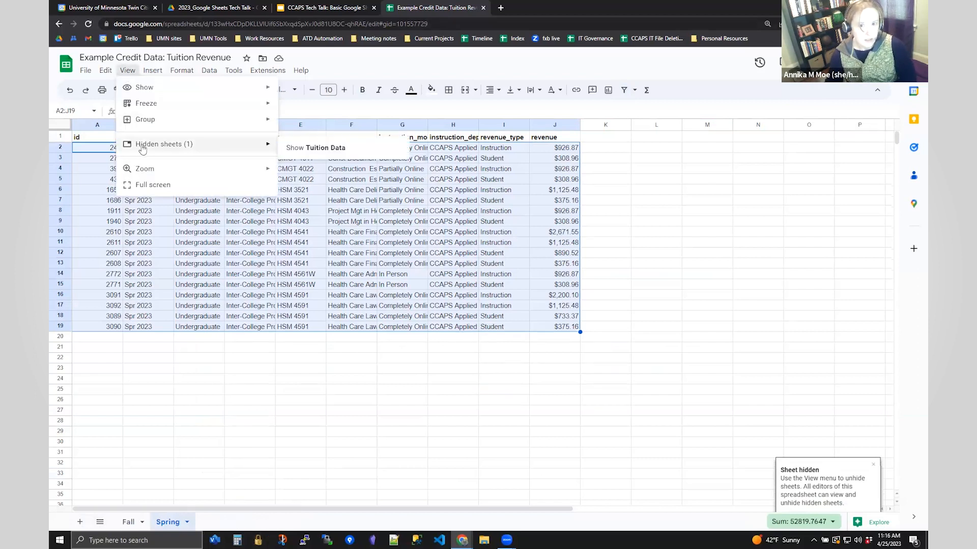
click(318, 151)
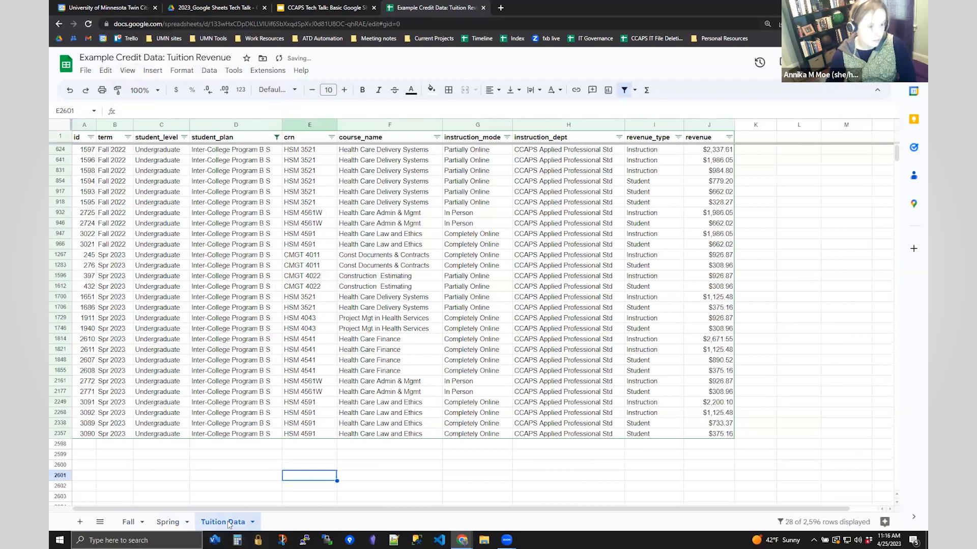
click(420, 480)
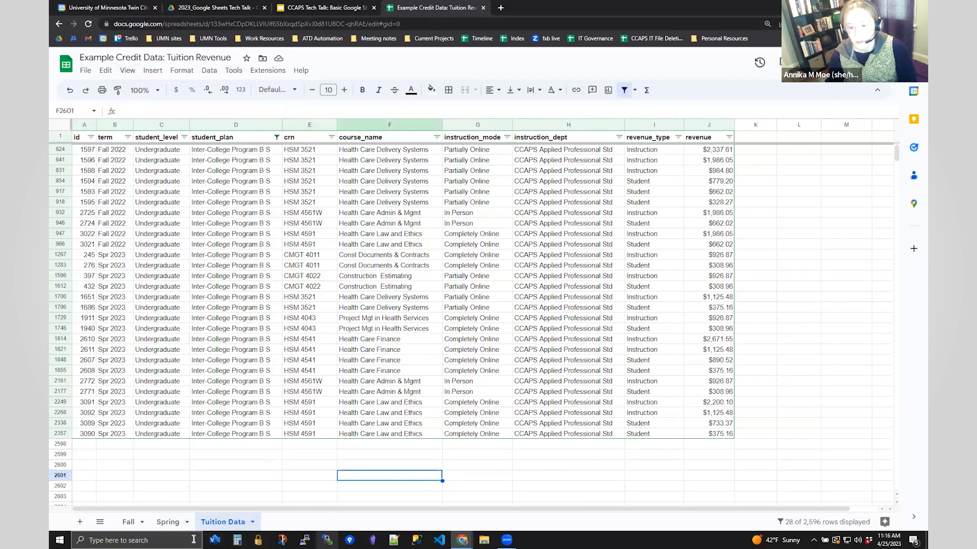
drag(211, 522, 124, 522)
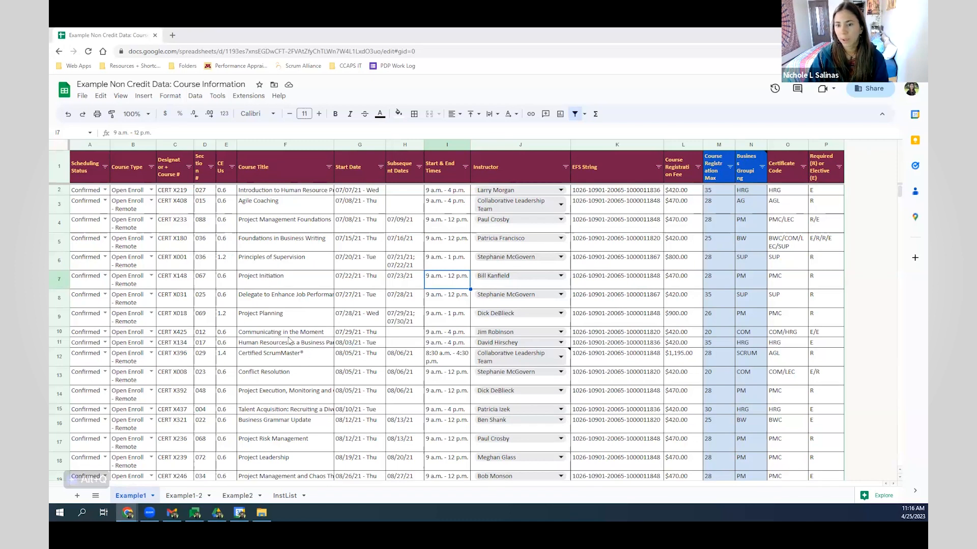
- Fill row 40 with status Confirmed, type Open Enroll - Remote, and course number CERT X274
scroll(290, 337, down, 2)
scroll(289, 335, down, 10)
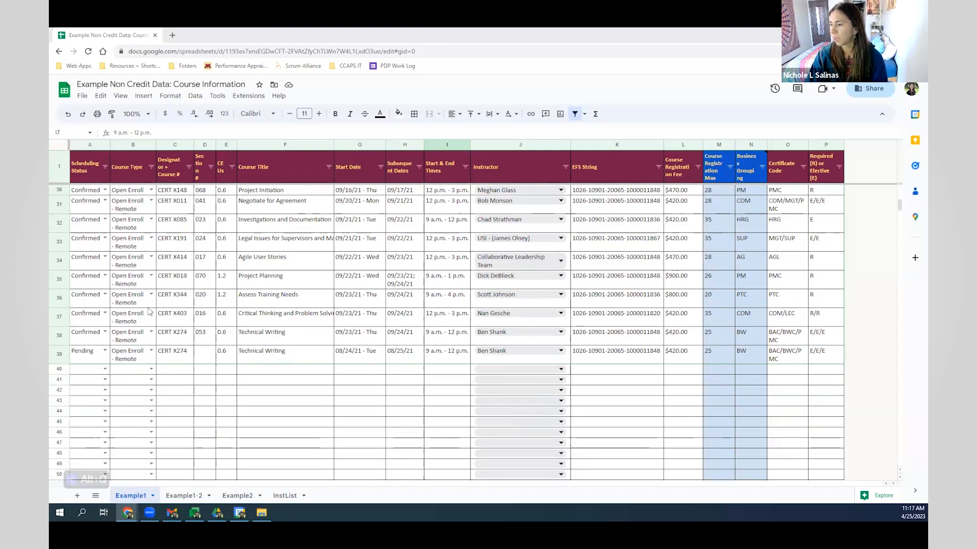
click(87, 369)
click(104, 370)
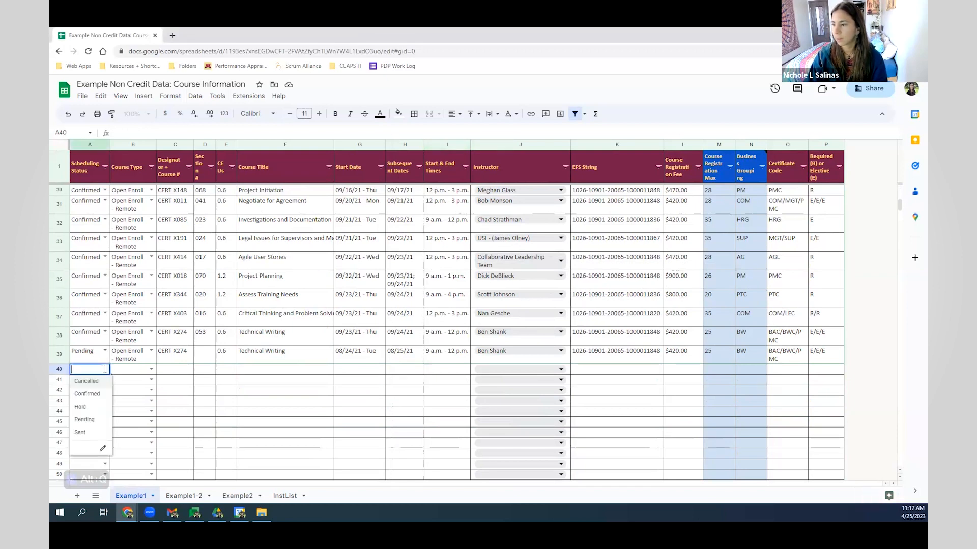
click(103, 396)
click(151, 370)
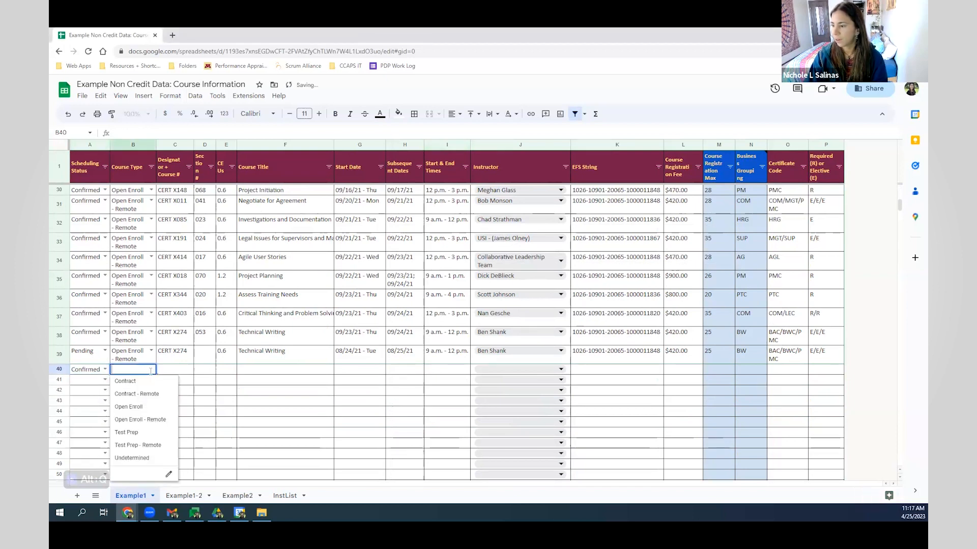
click(152, 420)
click(172, 377)
text(CE)
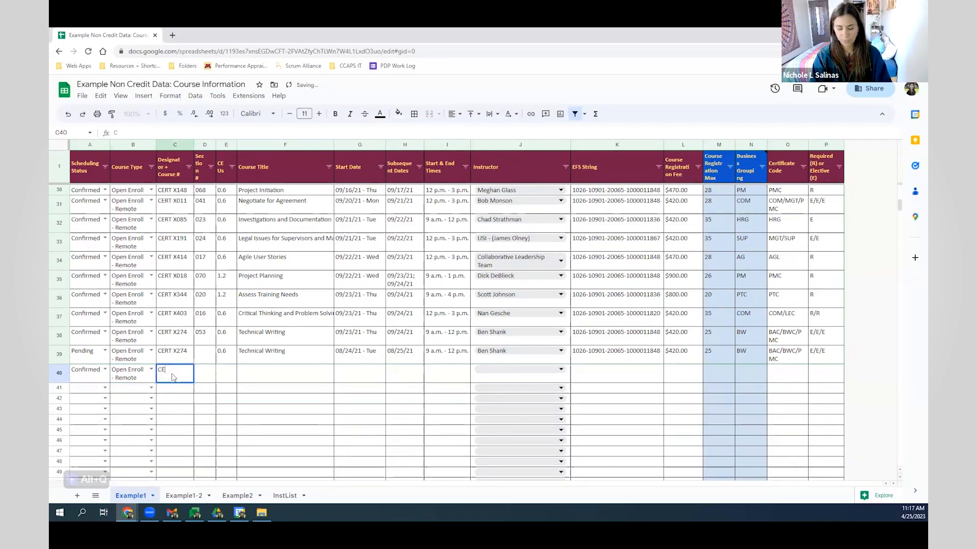
text(RT X275)
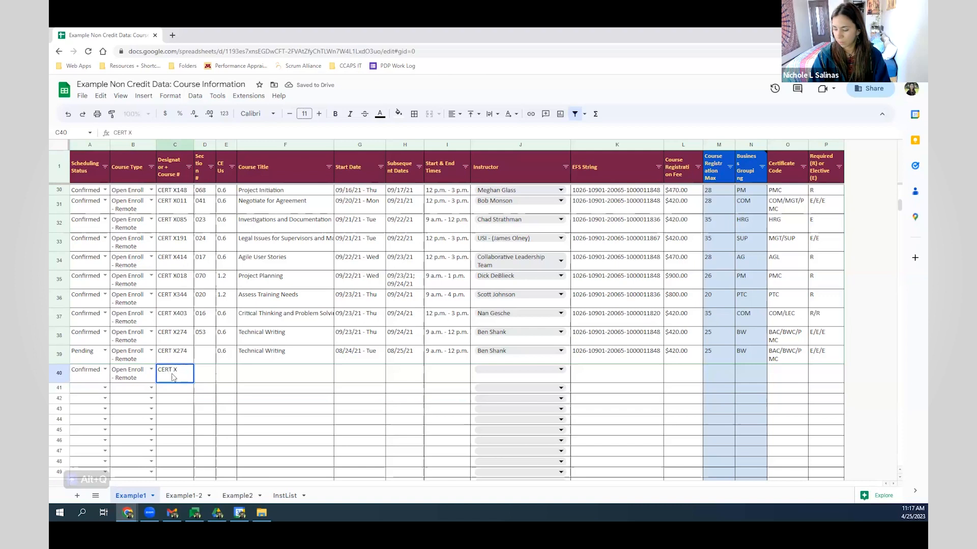
key(BackSpace)
text(4)
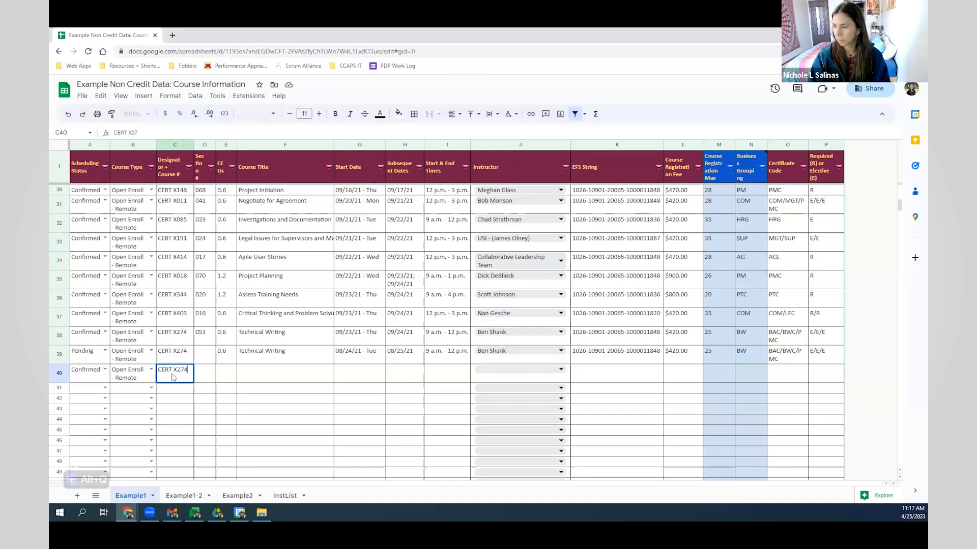
key(Tab)
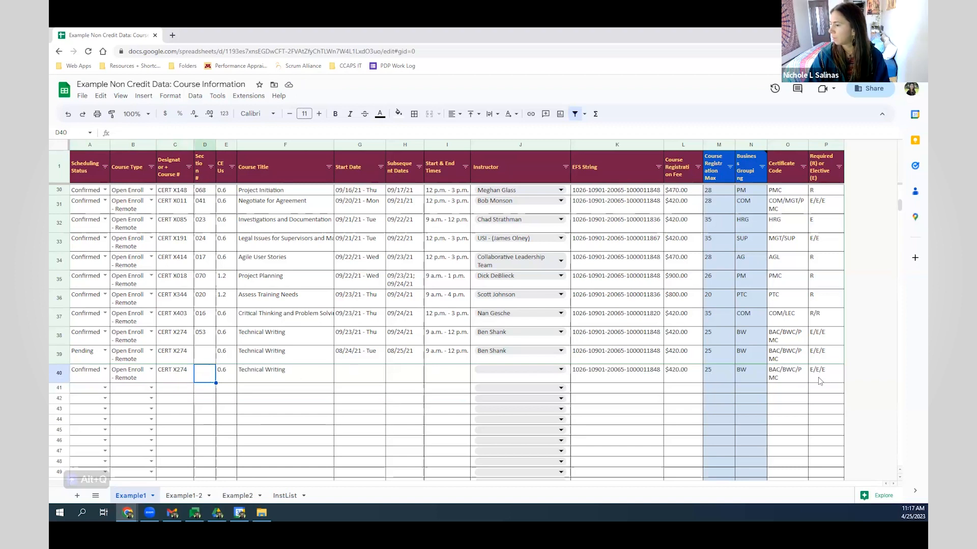
- Copy row 39's start and subsequent dates into G40:H40
click(361, 351)
click(365, 379)
click(368, 358)
drag(376, 362, 399, 359)
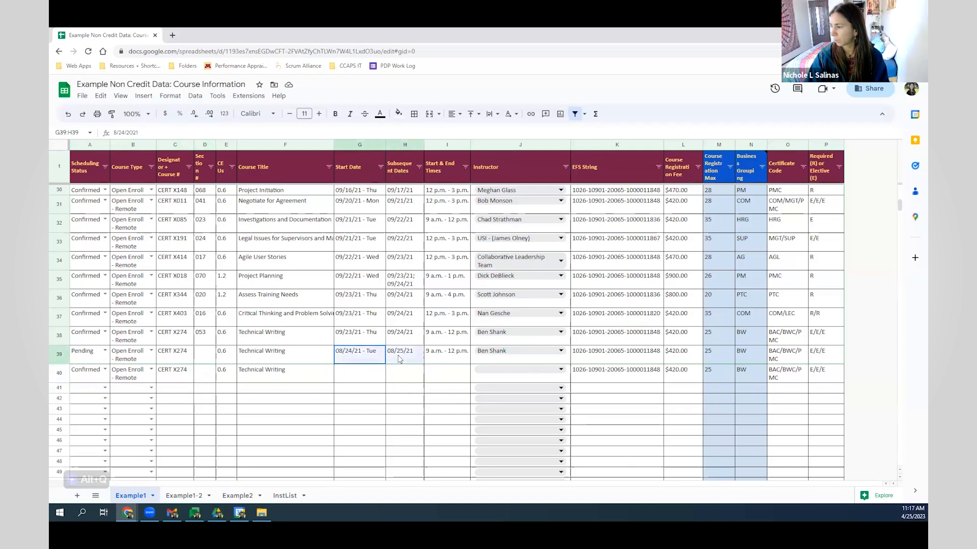
key(ctrl+c)
click(373, 374)
key(ctrl+v)
- Set G40's start date to August 10 and H40's subsequent date to August 11
double_click(373, 374)
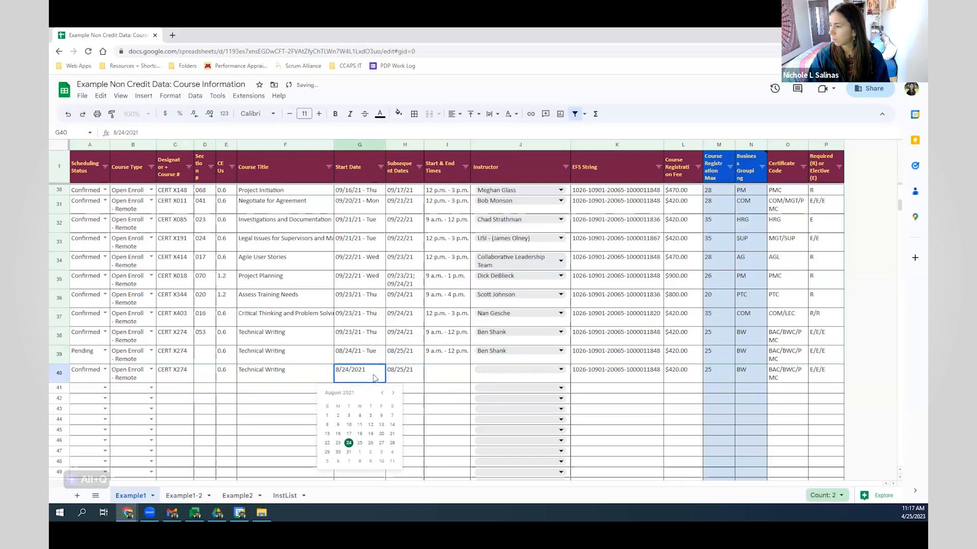
click(349, 425)
double_click(405, 375)
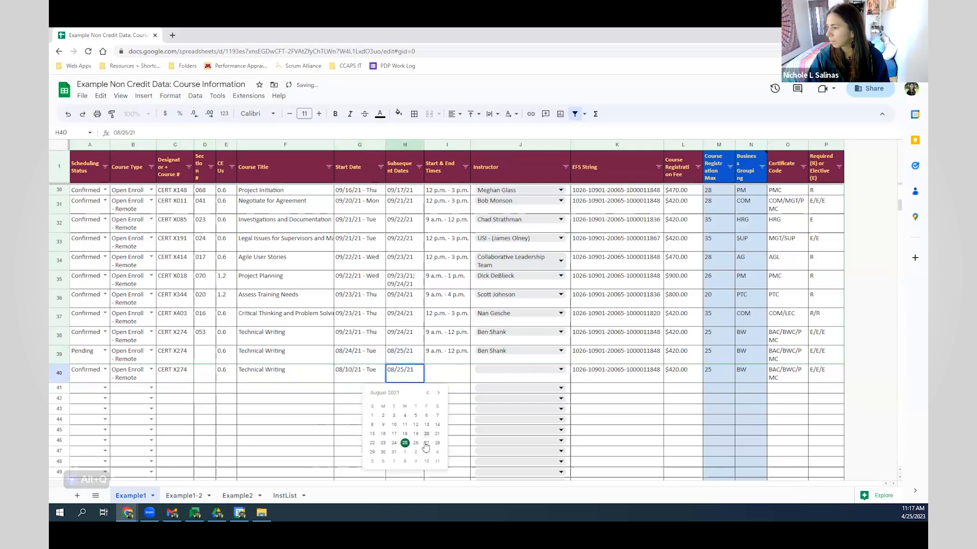
click(405, 424)
click(363, 386)
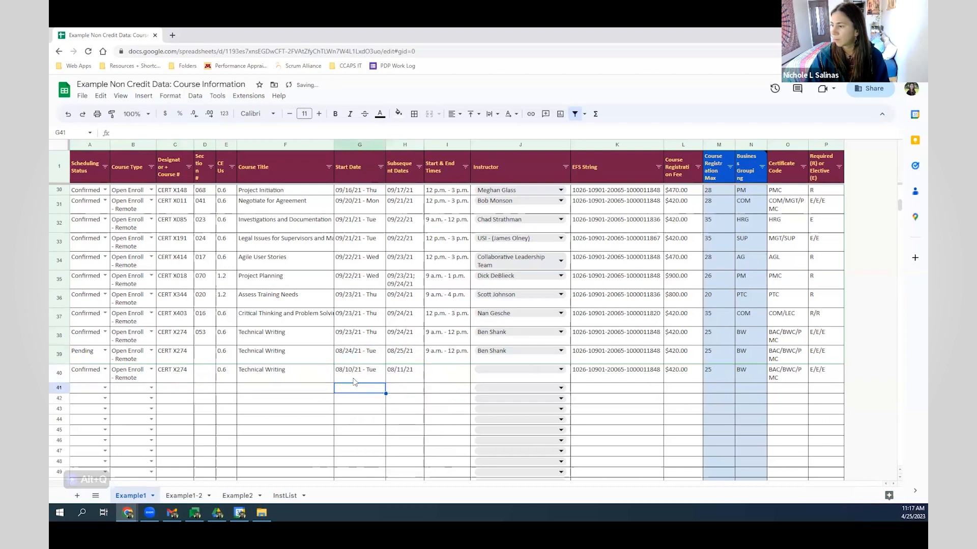
click(363, 378)
- Insert a blank row above row 15
scroll(364, 323, up, 8)
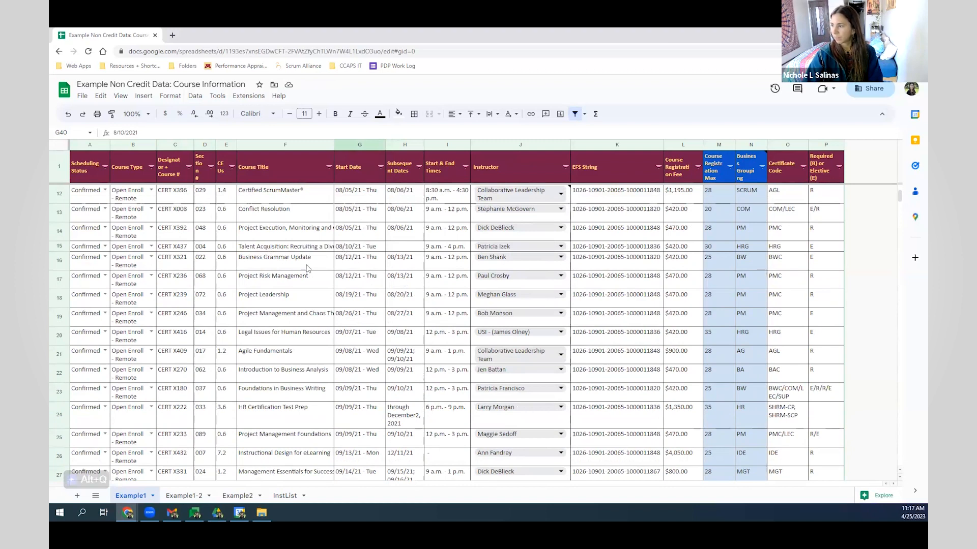
scroll(305, 265, down, 7)
scroll(325, 291, up, 3)
scroll(325, 291, up, 5)
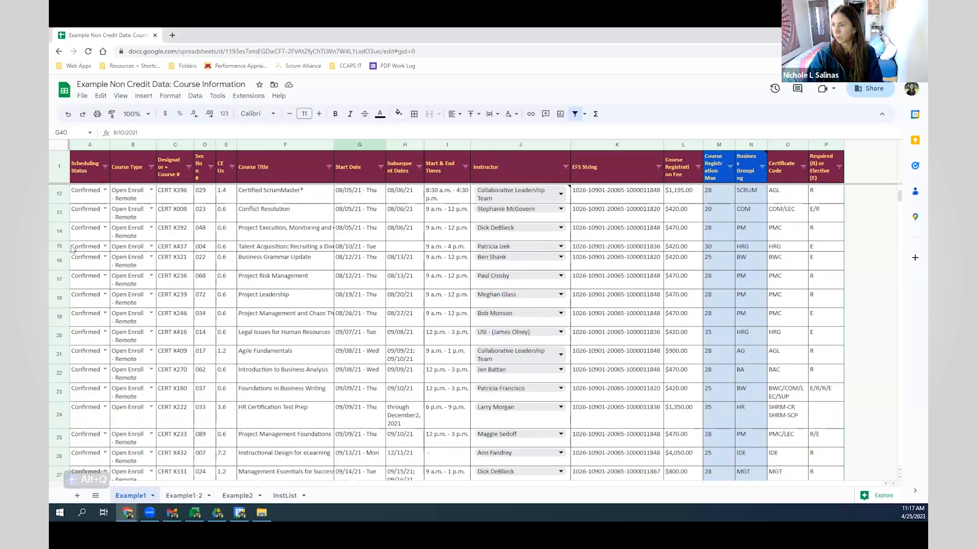
right_click(60, 247)
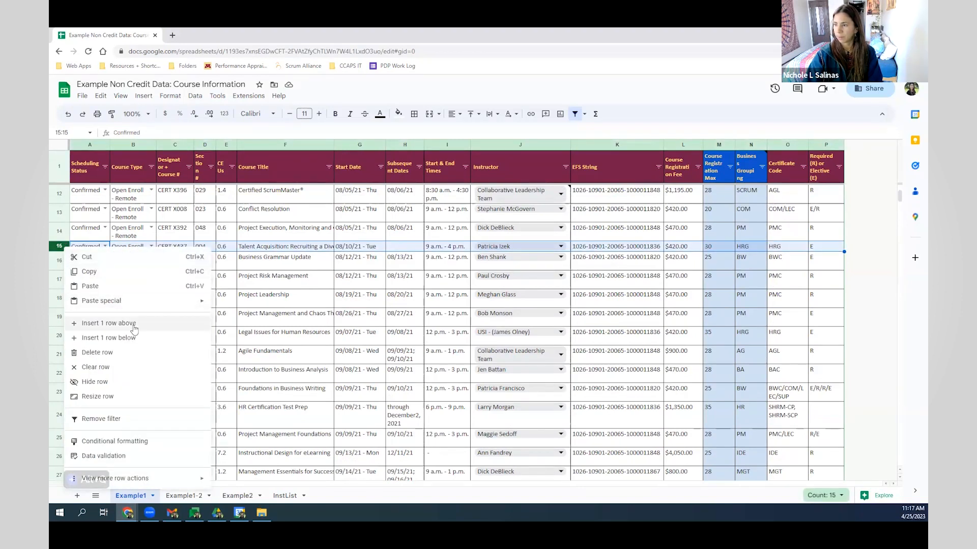
click(132, 324)
- Set the new row to Confirmed, Open Enroll - Remote, and course number CERT X274
click(106, 246)
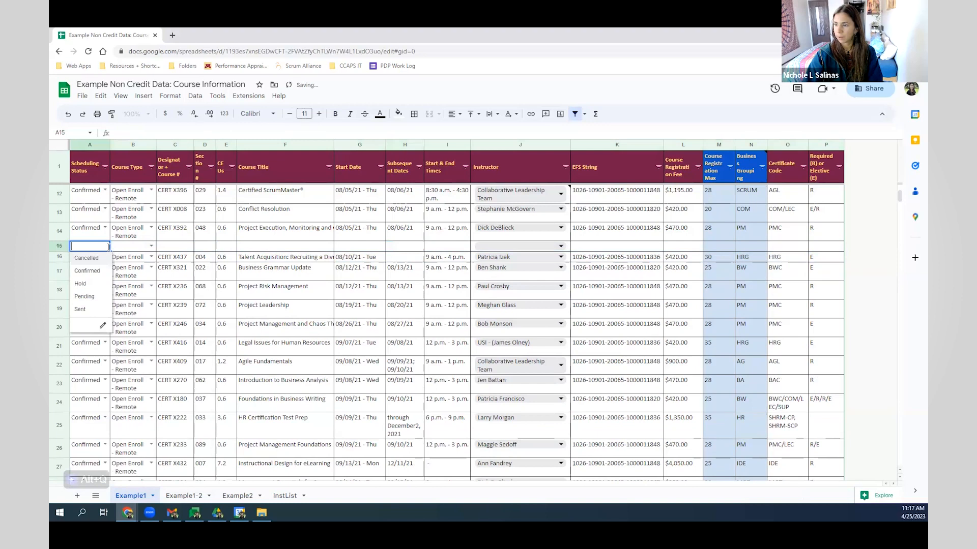
click(88, 271)
click(151, 246)
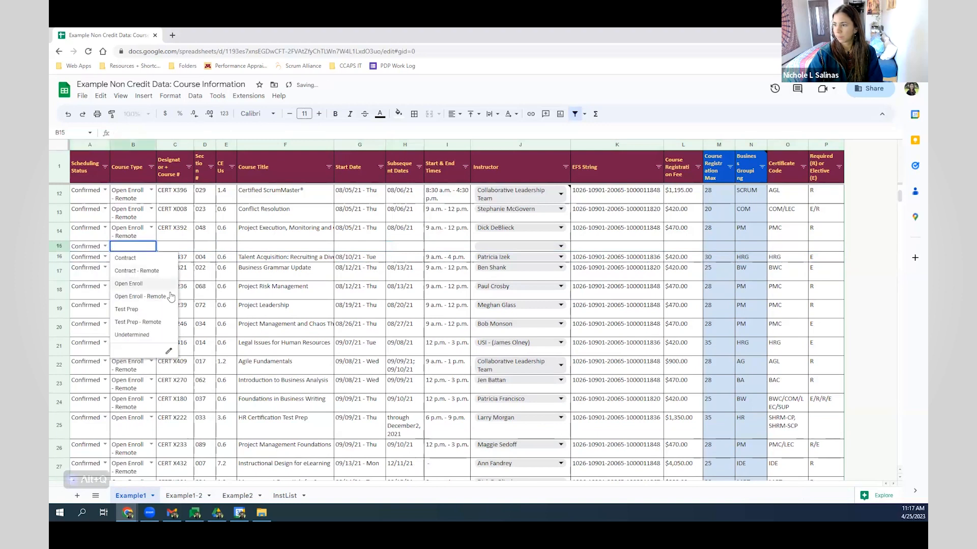
click(147, 284)
click(183, 248)
text(C)
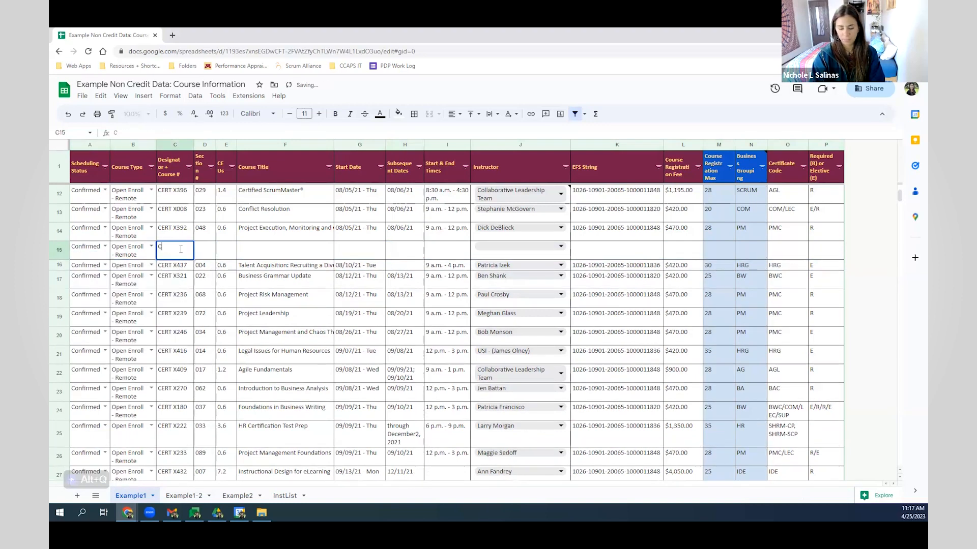
text(ERT X274)
key(Tab)
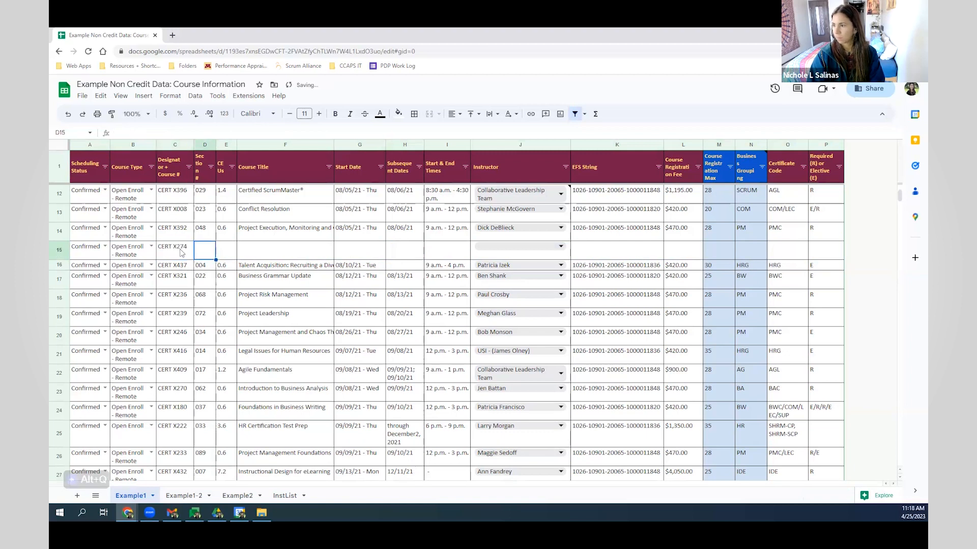
- Step through row 15's remaining fields, leaving them empty, then select the last Technical Writing start date
click(295, 254)
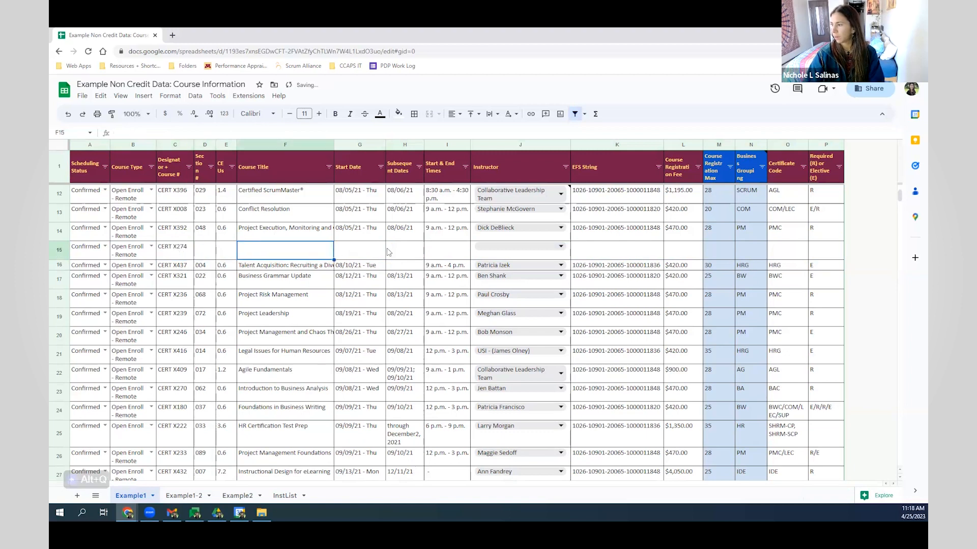
click(402, 253)
click(437, 252)
click(515, 246)
click(615, 251)
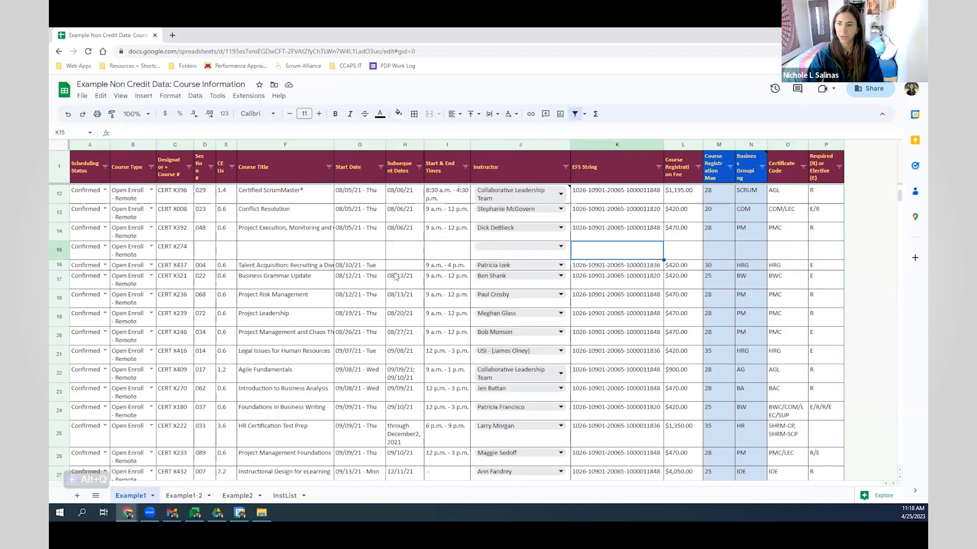
scroll(531, 331, down, 5)
scroll(371, 320, down, 5)
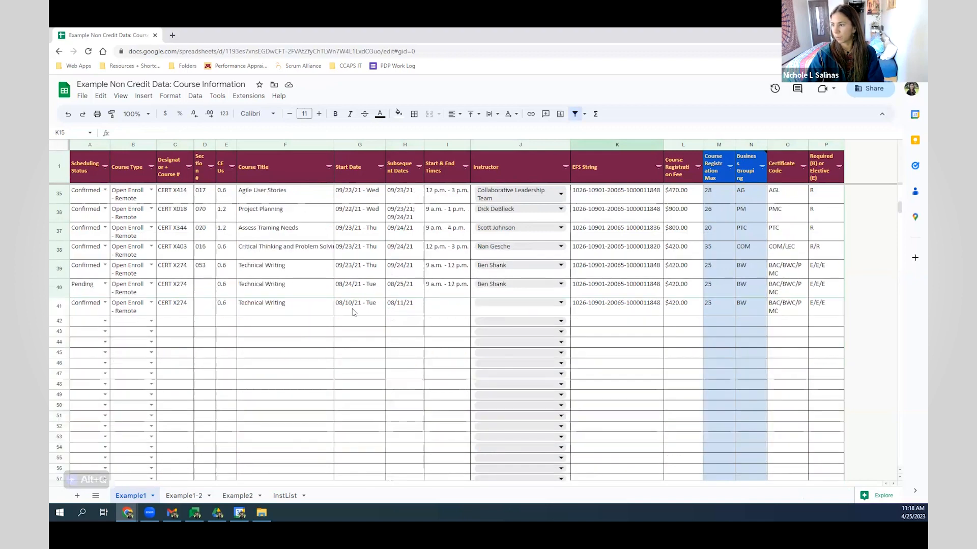
click(360, 312)
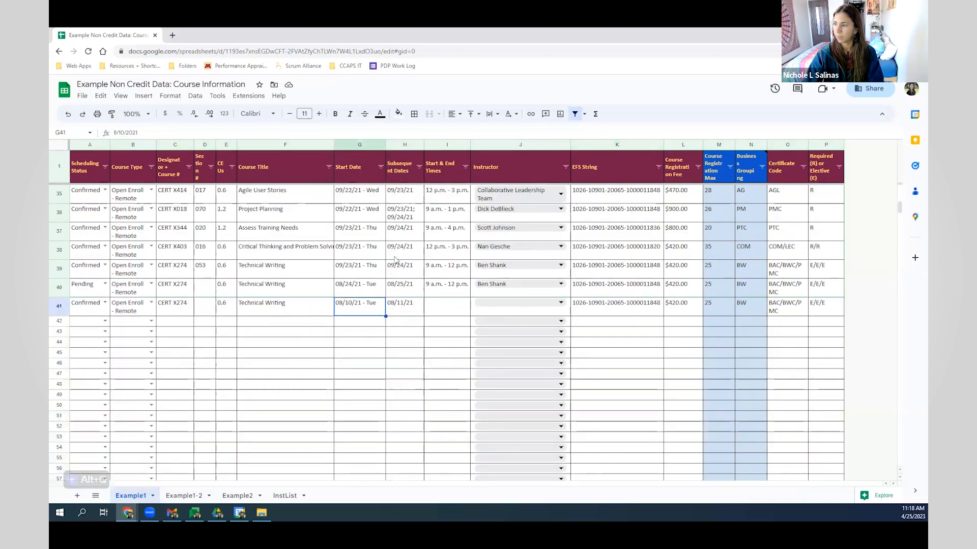
click(379, 168)
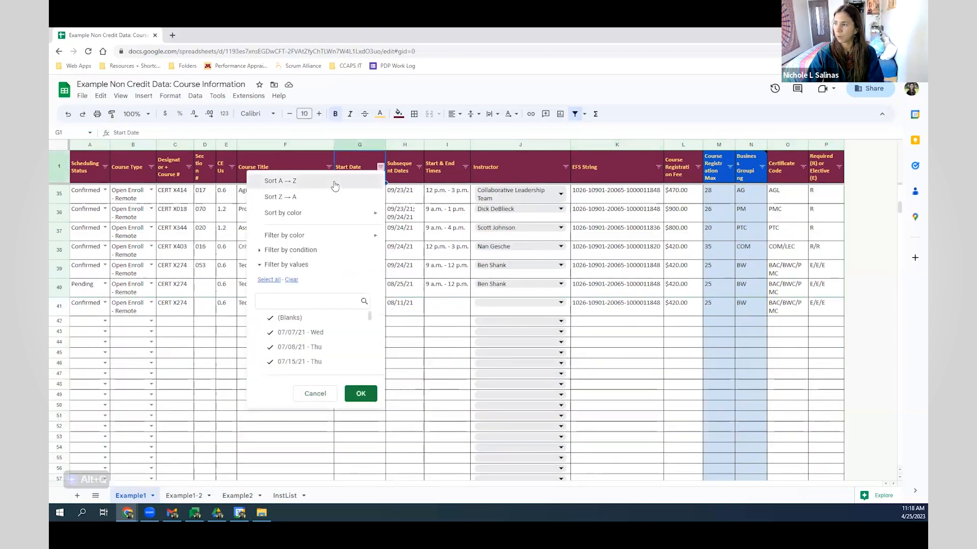
click(334, 184)
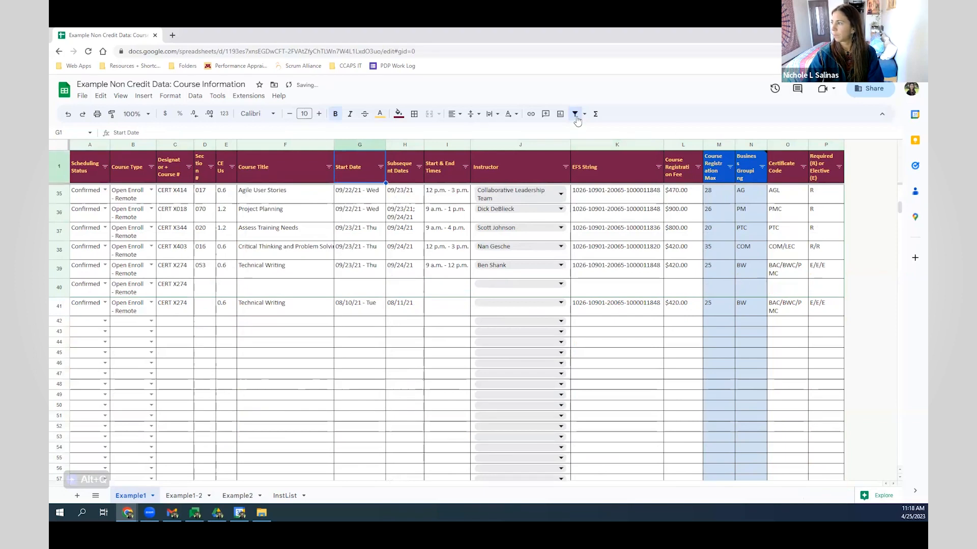
key(ctrl+a)
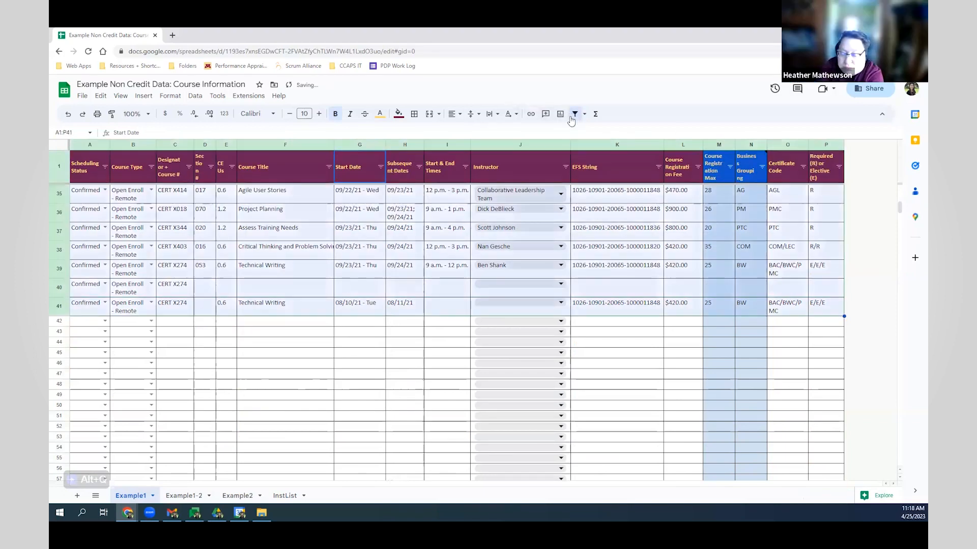
click(382, 168)
click(351, 180)
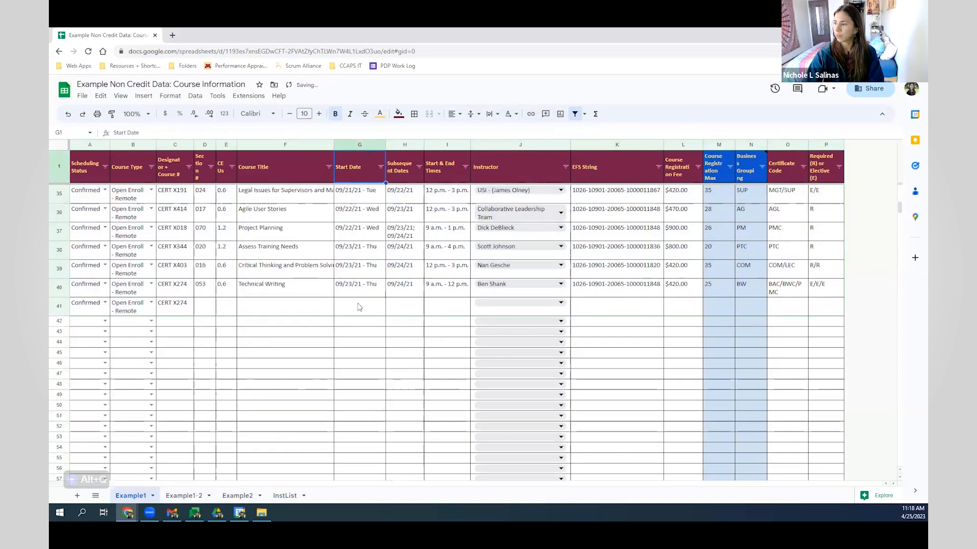
scroll(358, 307, up, 2)
scroll(359, 306, up, 10)
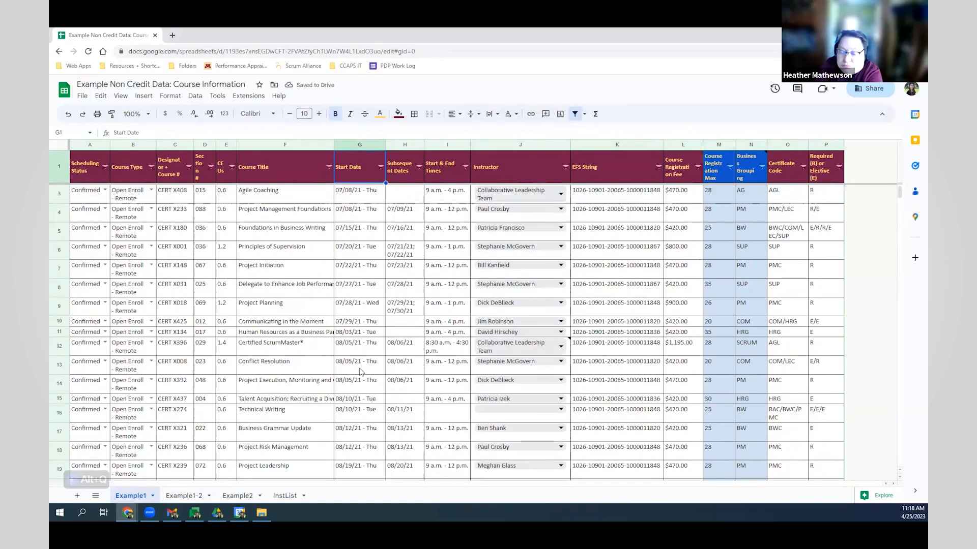
scroll(360, 372, down, 2)
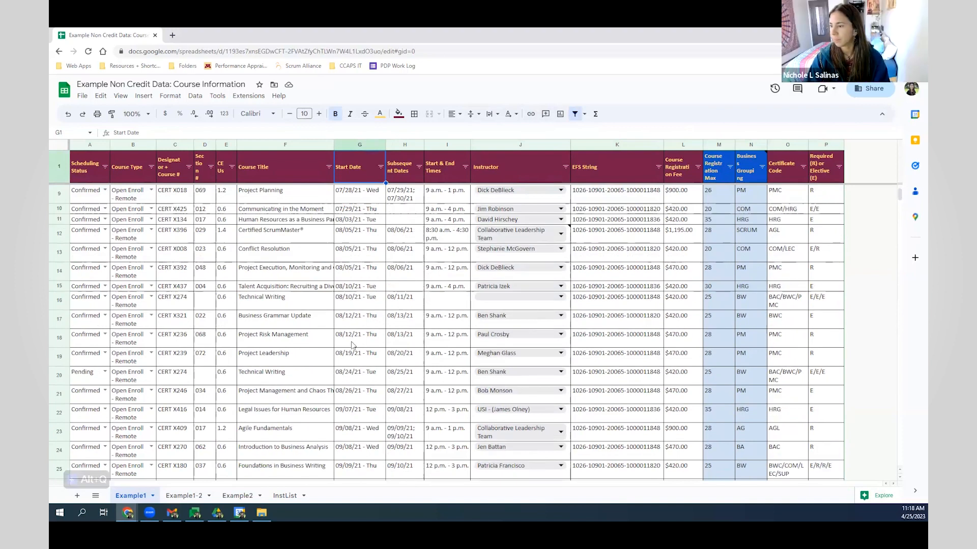
scroll(328, 344, down, 2)
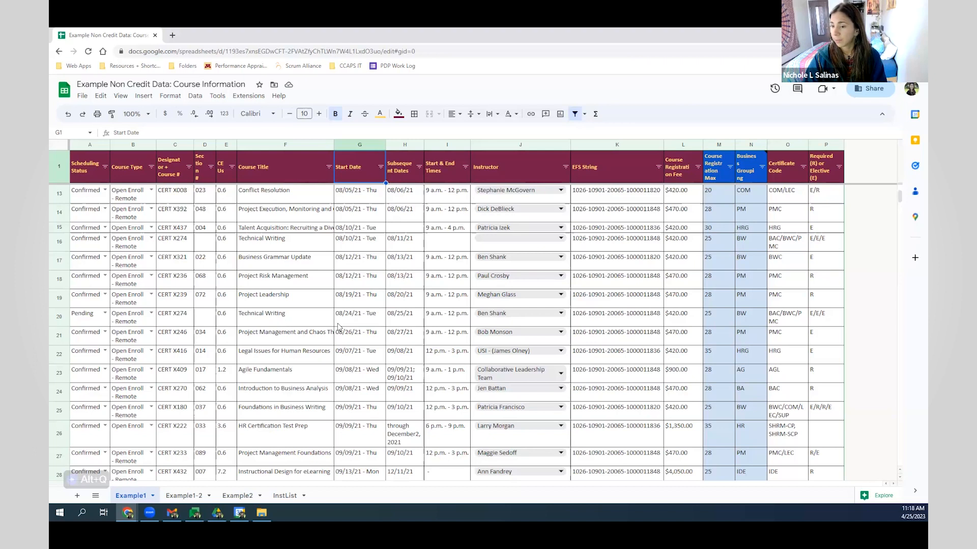
click(105, 189)
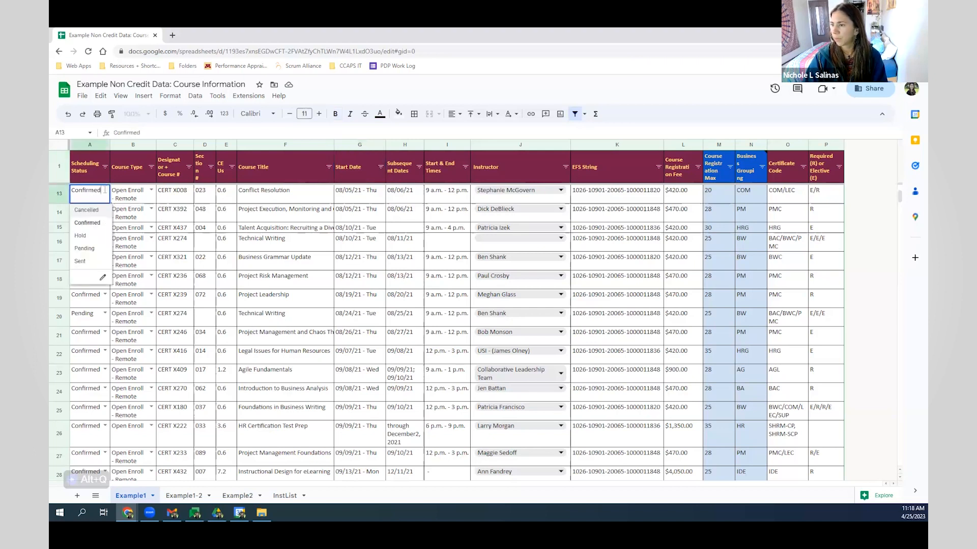
click(137, 198)
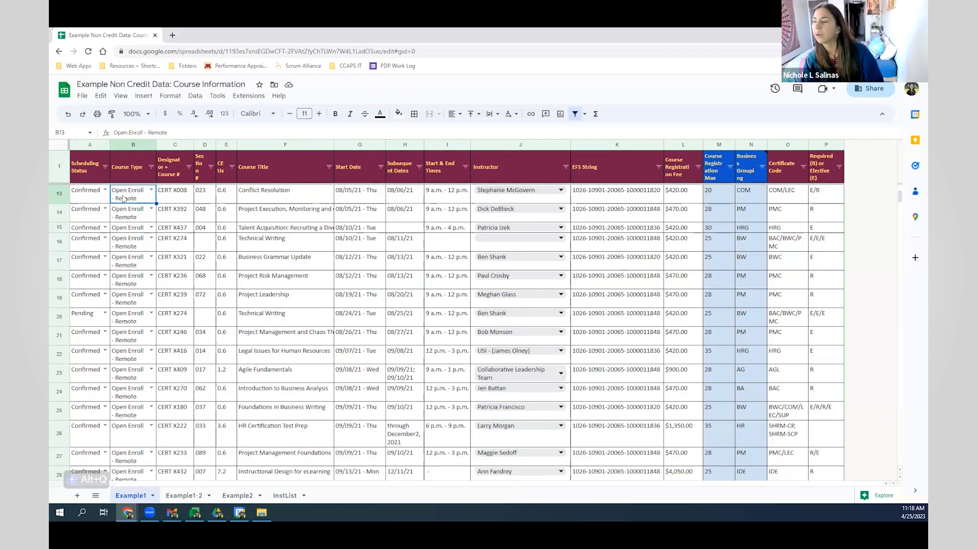
click(80, 201)
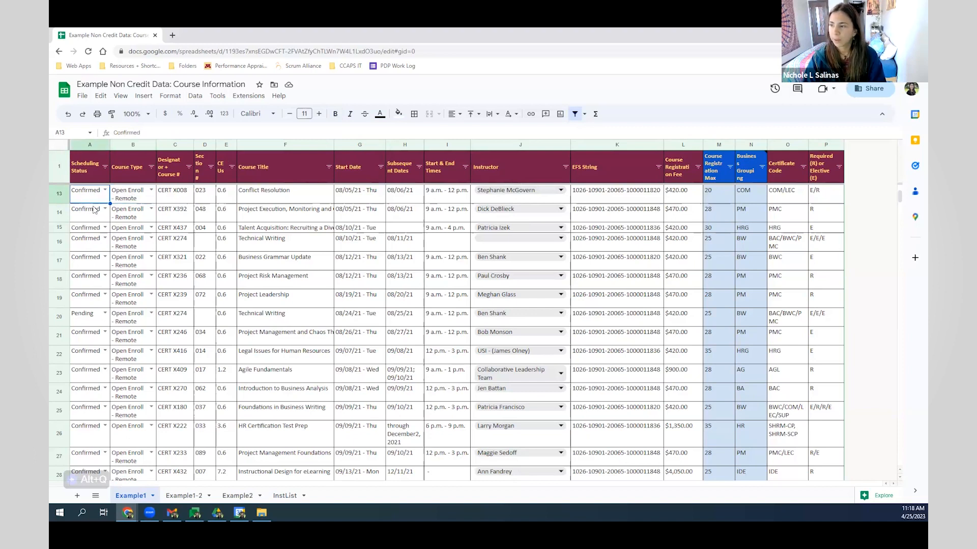
scroll(98, 256, down, 6)
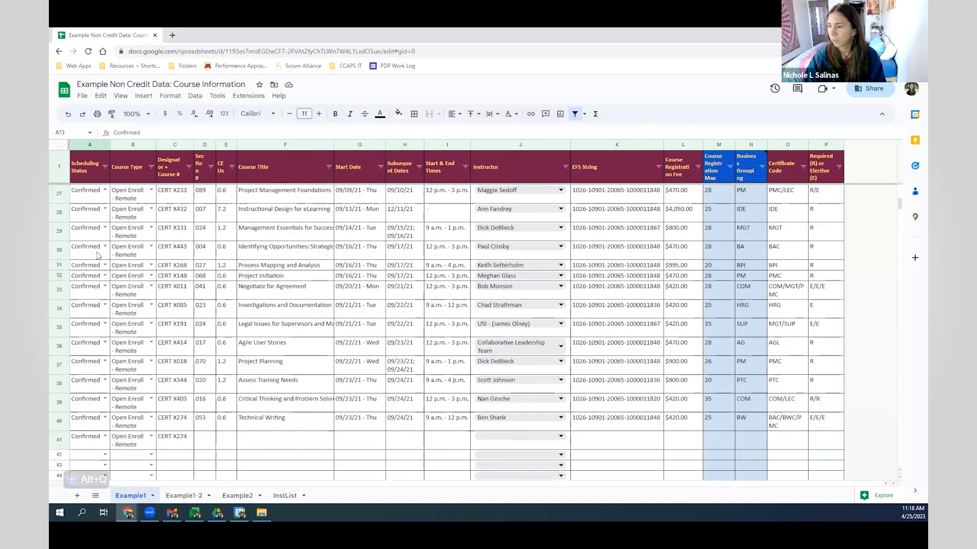
click(88, 367)
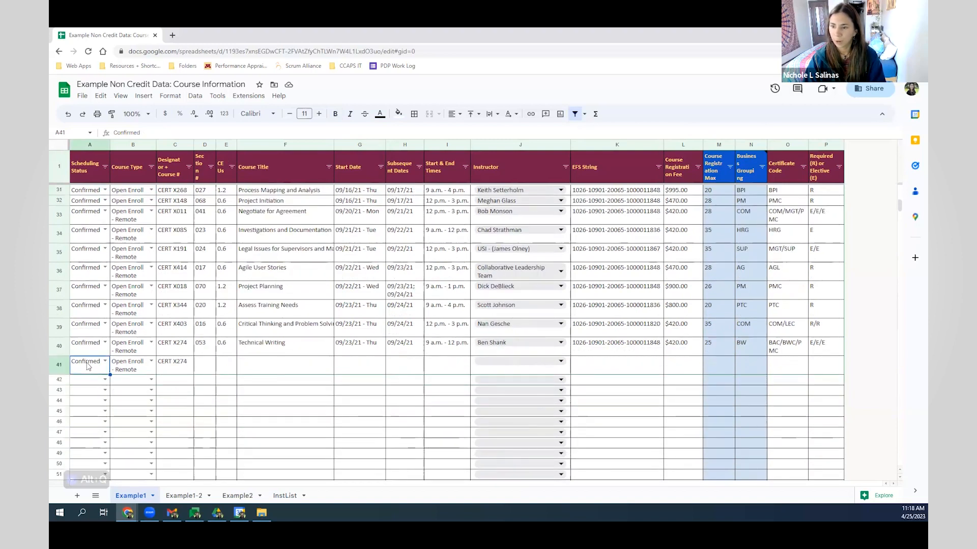
click(105, 361)
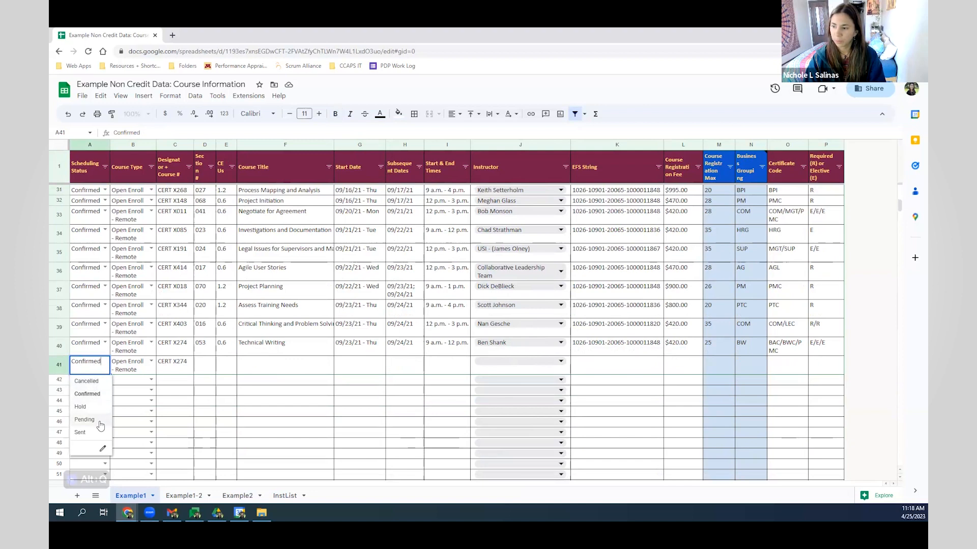
click(93, 369)
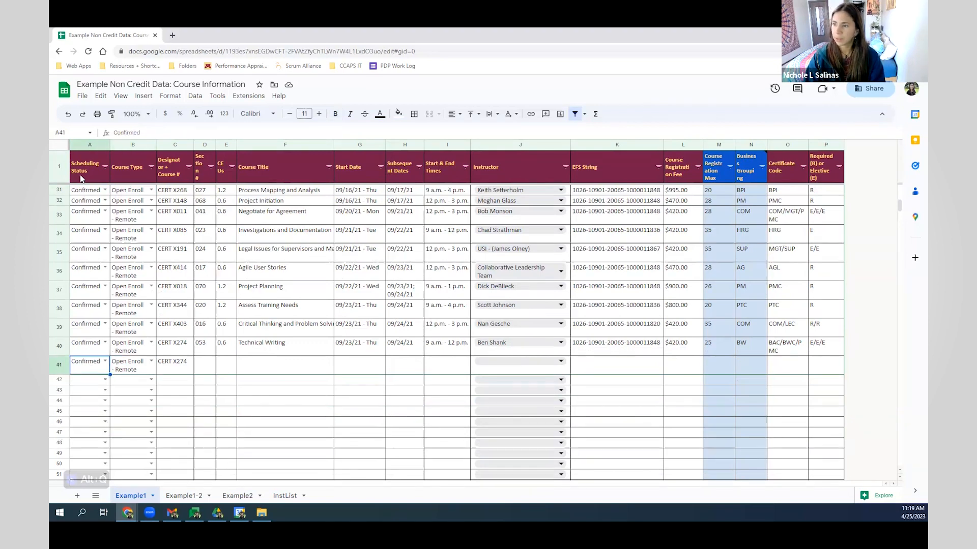
- Through column A's data validation, add XHDSJ as a new option to the A2:A60 status rule
click(86, 145)
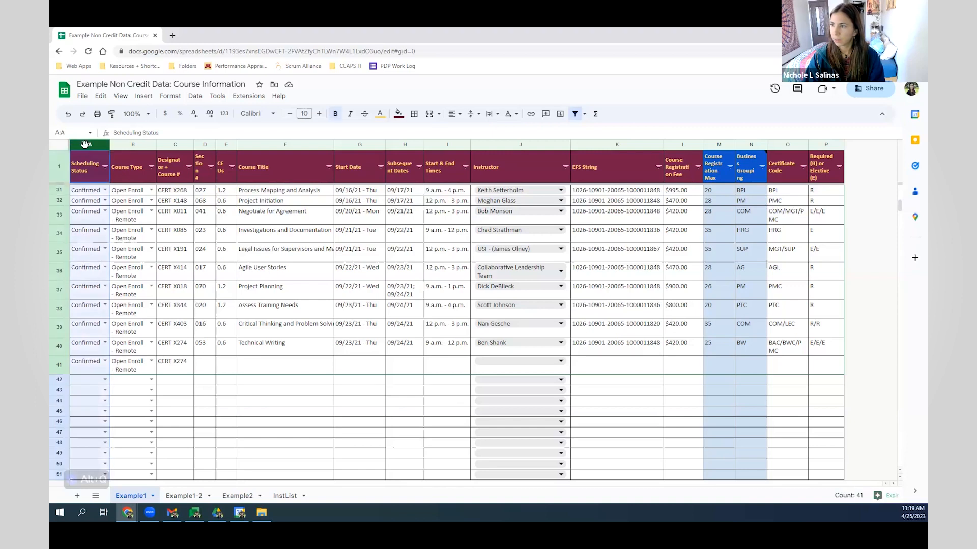
right_click(87, 240)
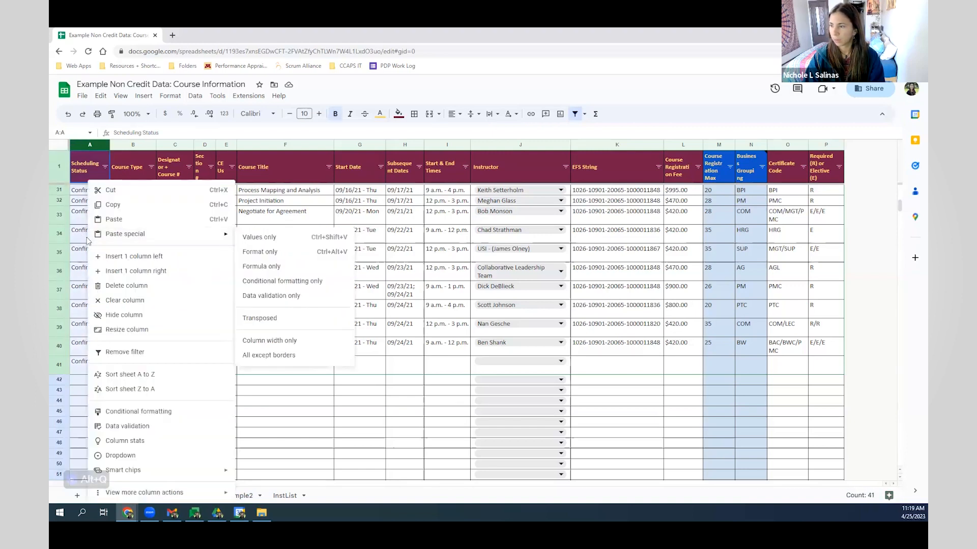
click(127, 426)
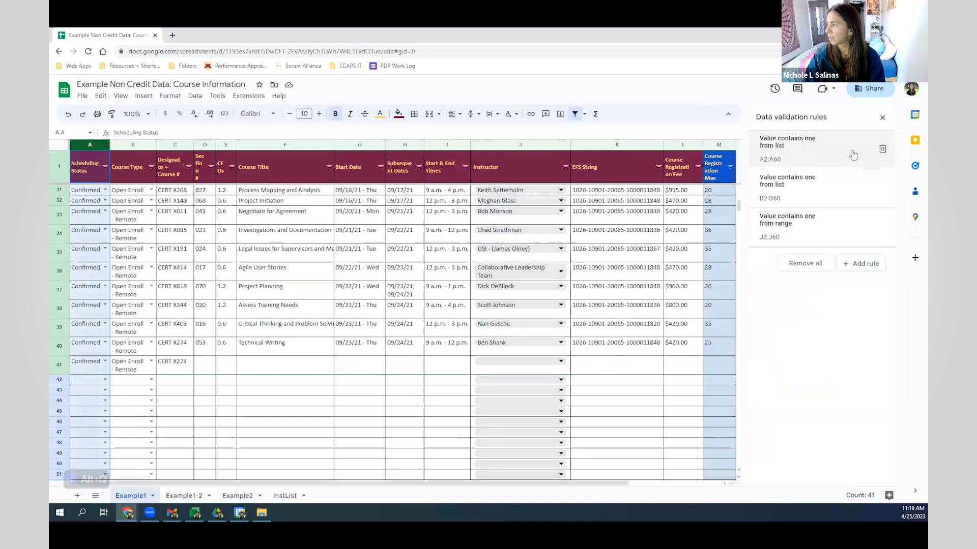
click(812, 158)
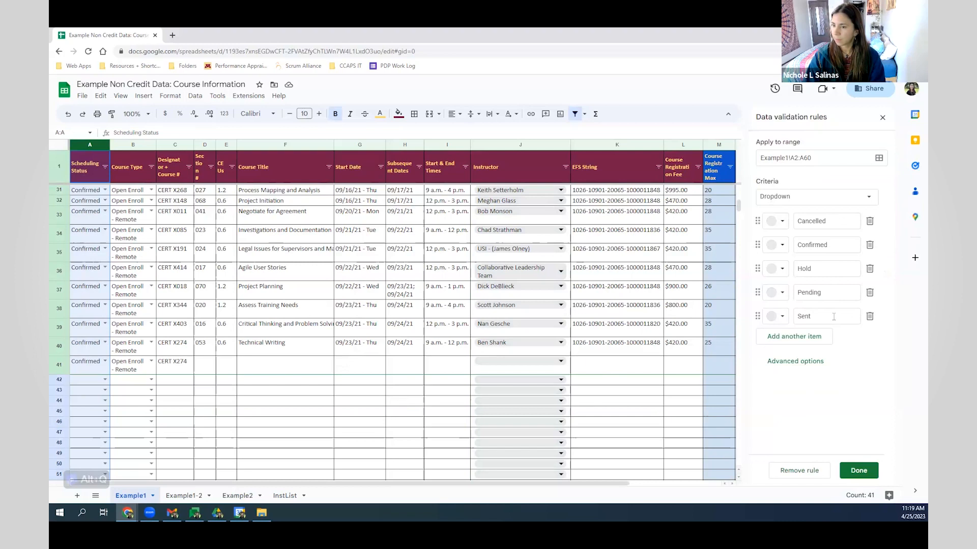
click(819, 338)
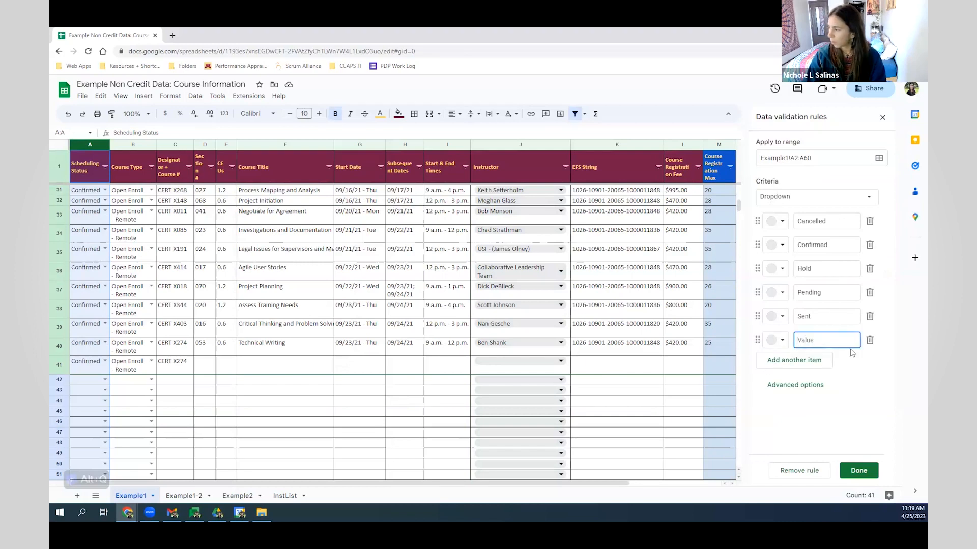
text(XHDSJ)
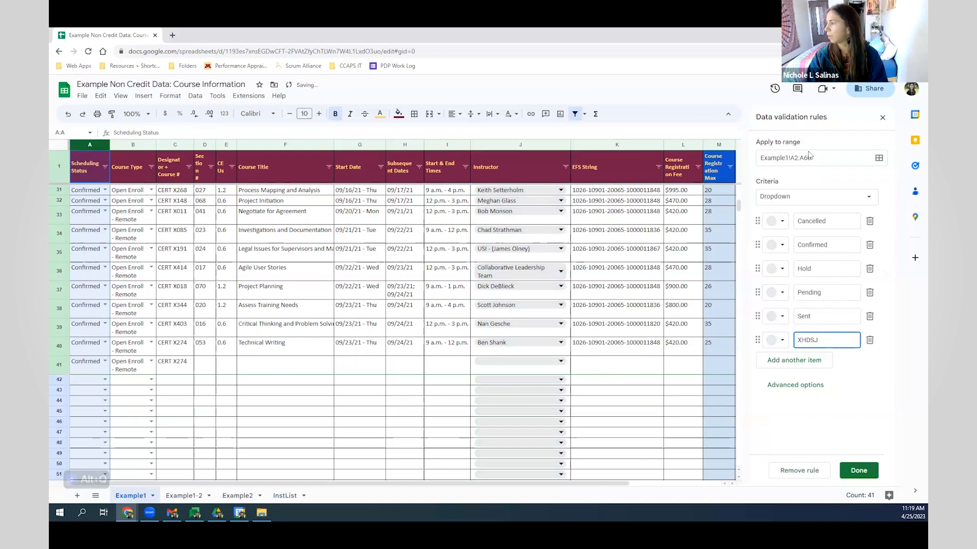
click(868, 475)
- Confirm XHDSJ appears in A40's status dropdown, then reopen the A2:A60 rule for editing
click(105, 343)
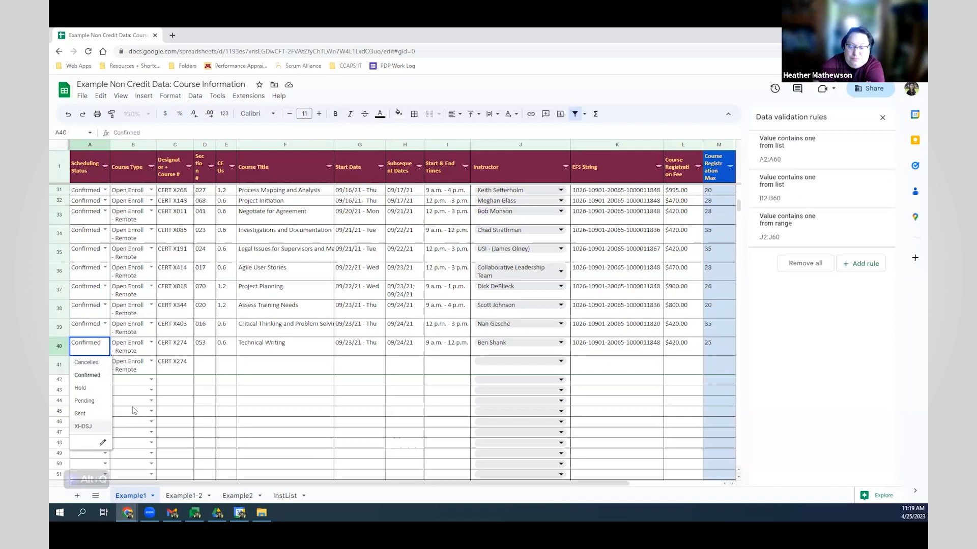
click(85, 255)
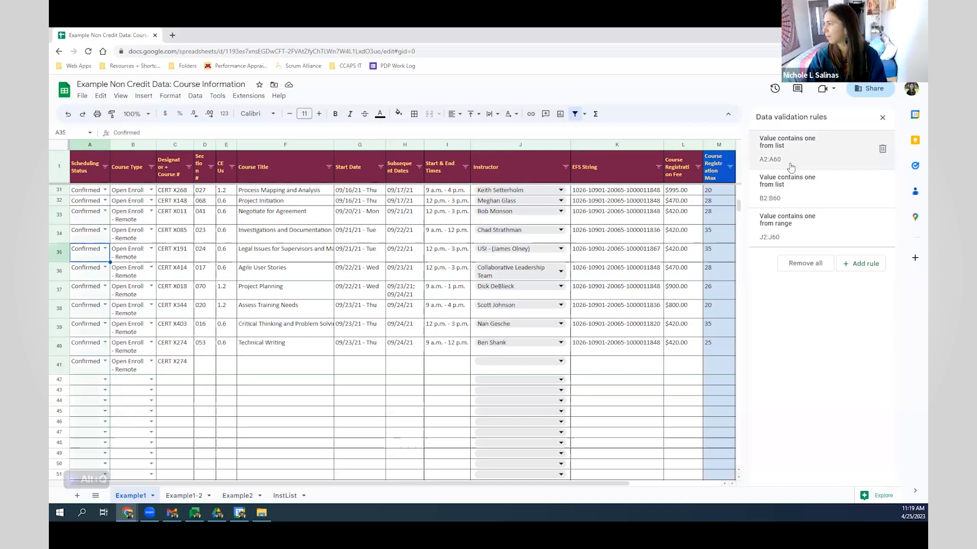
click(805, 150)
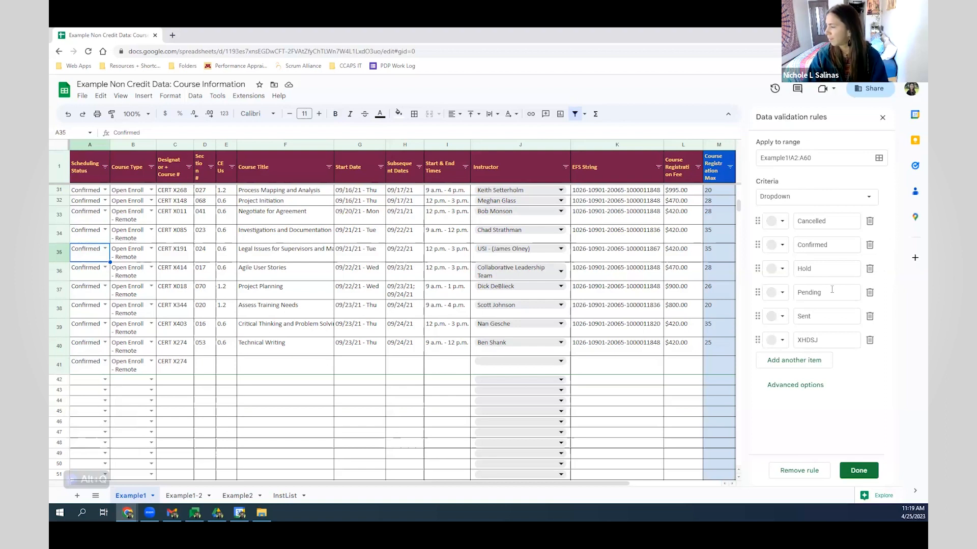
- Remove XHDSJ from the status dropdown options, save the rule, and select the Instructor column
click(870, 341)
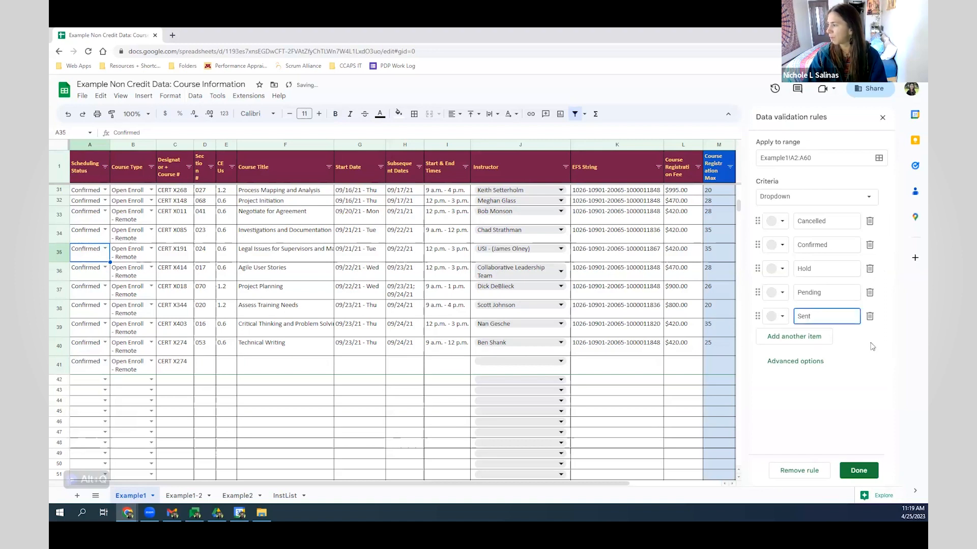
click(873, 474)
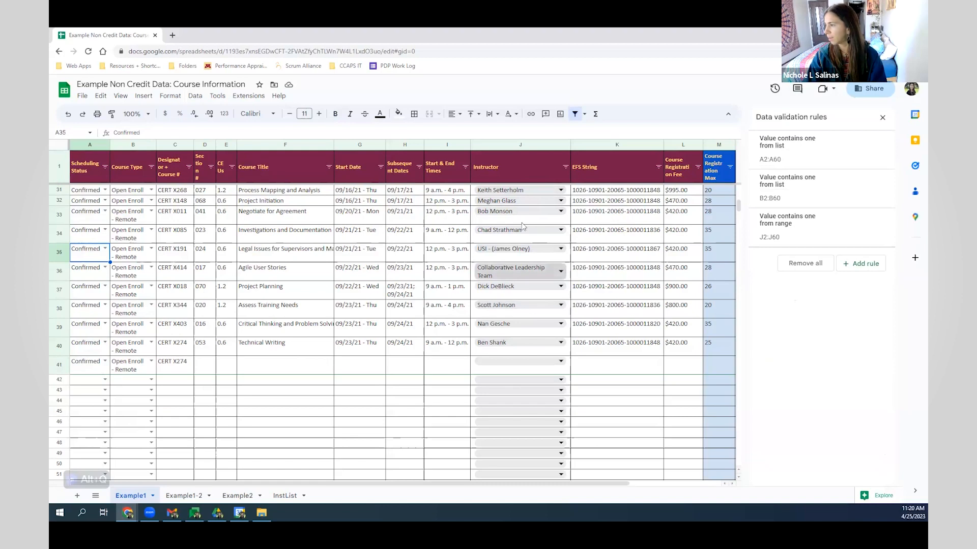
click(524, 145)
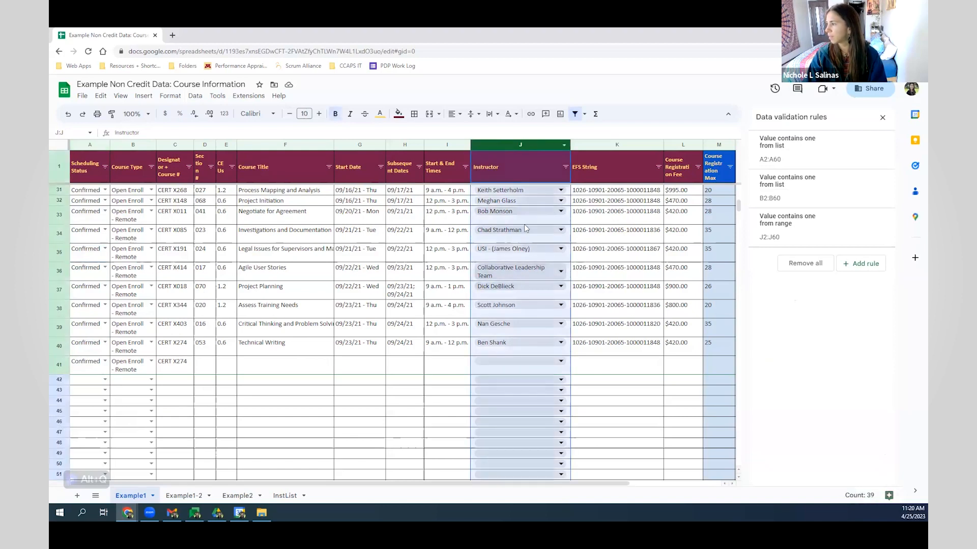
- Review the instructor names in InstList B3:B27, then reselect Example1's Instructor column
click(285, 496)
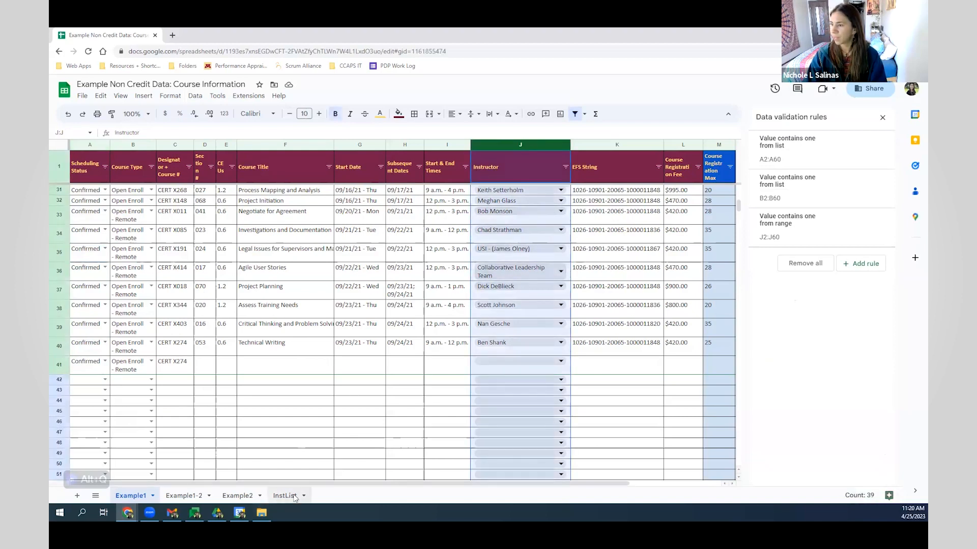
drag(148, 162, 131, 425)
click(203, 293)
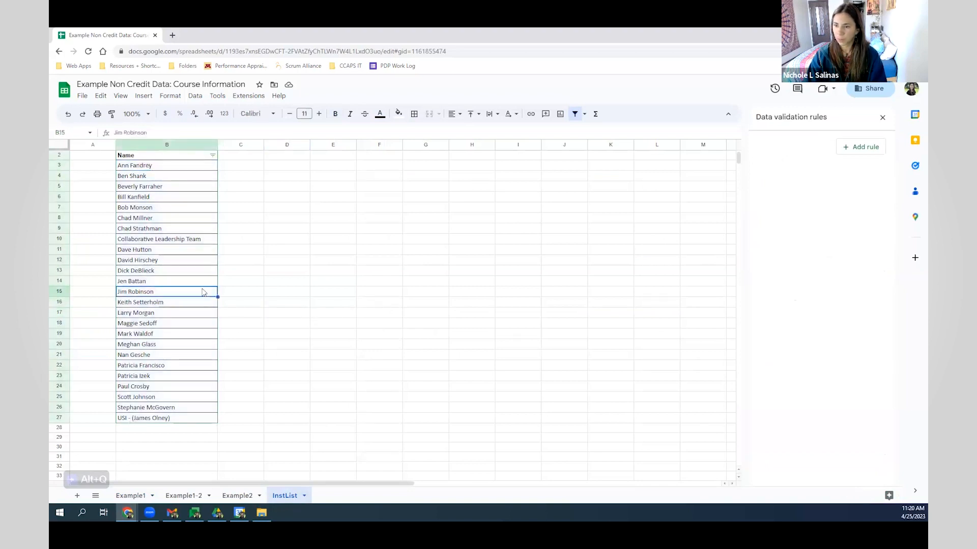
click(134, 496)
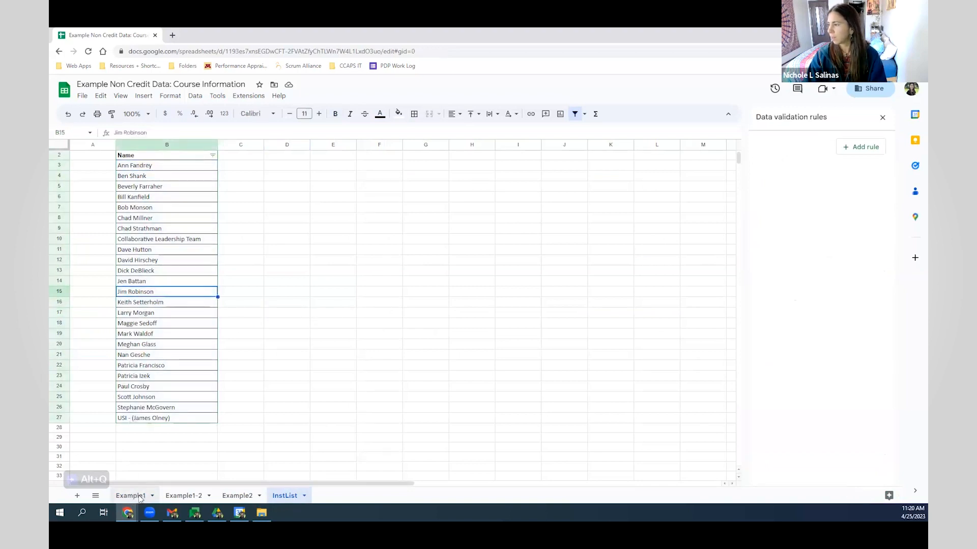
click(534, 146)
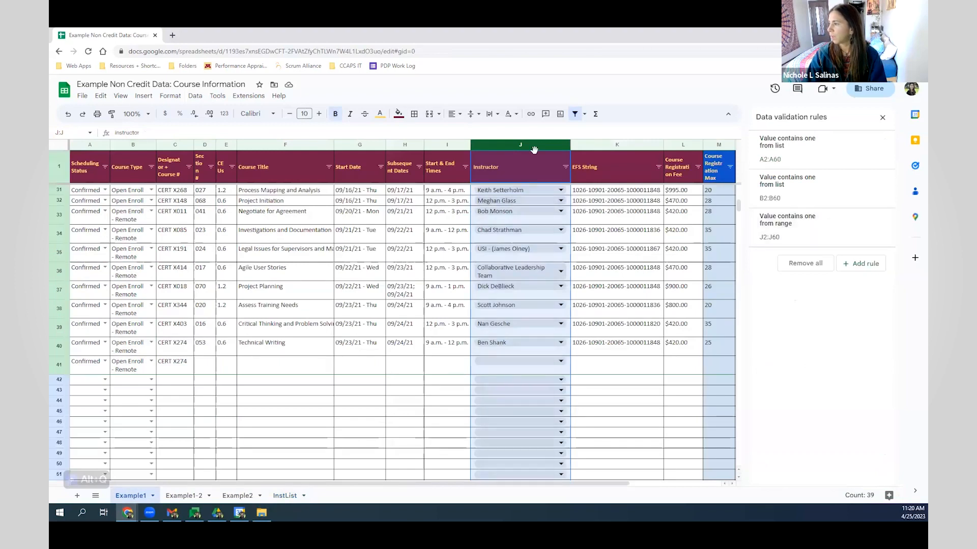
click(794, 228)
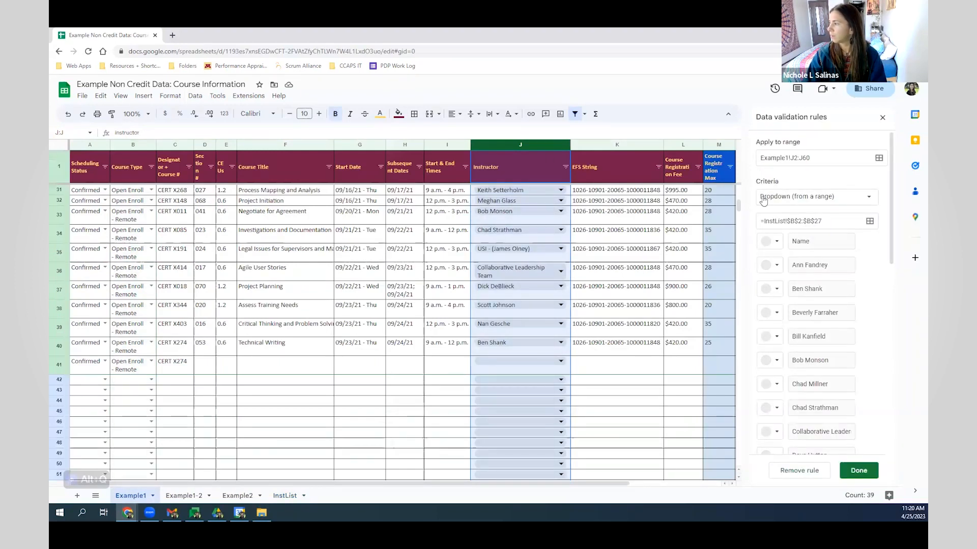
click(862, 203)
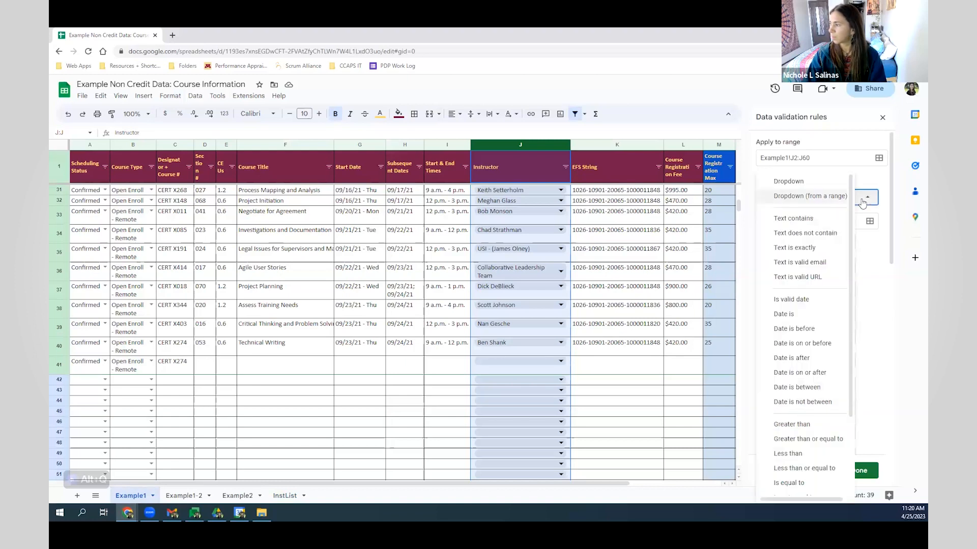
scroll(848, 230, down, 1)
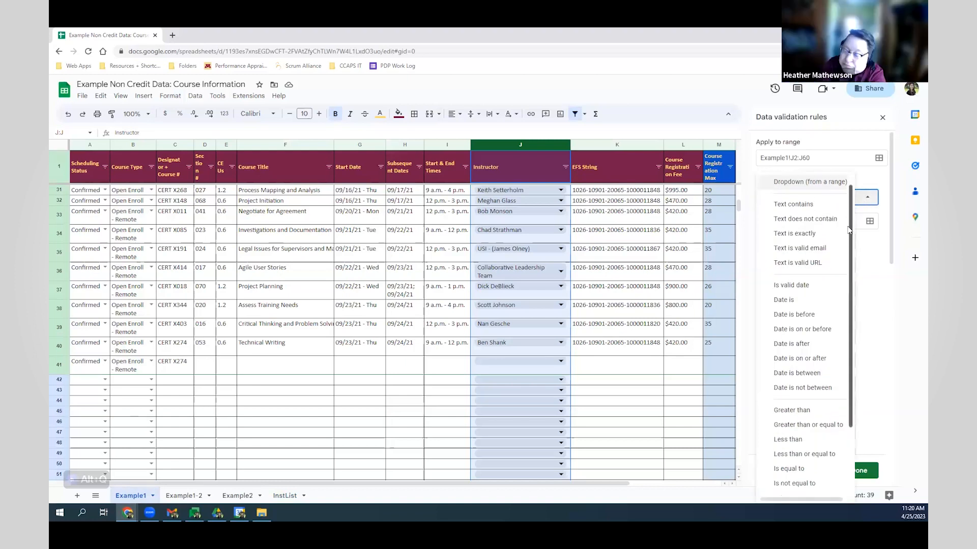
scroll(849, 229, down, 1)
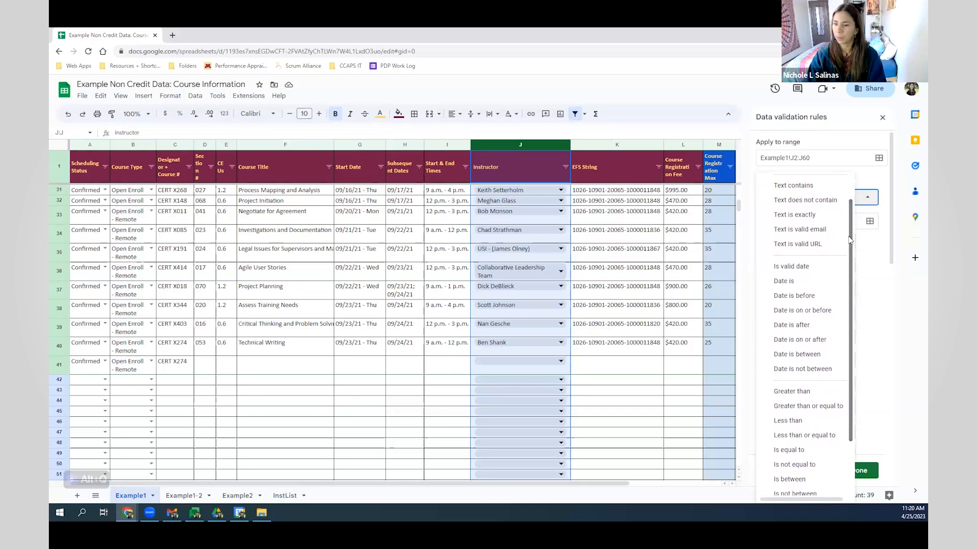
click(870, 199)
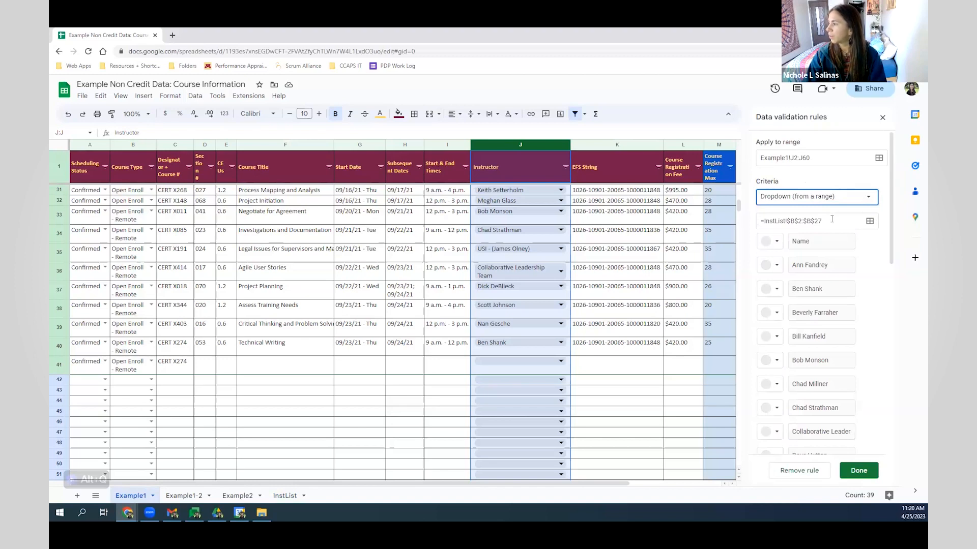
drag(832, 219, 759, 222)
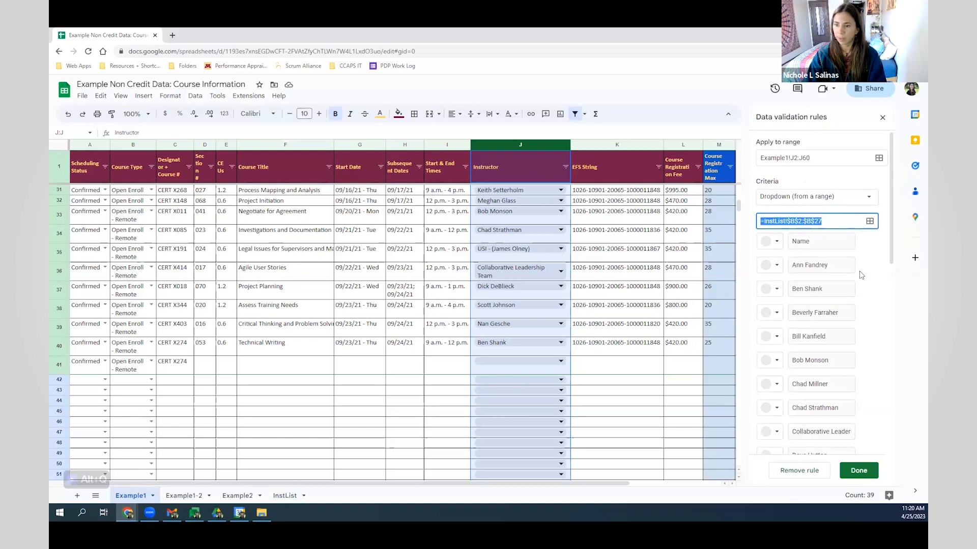
click(863, 471)
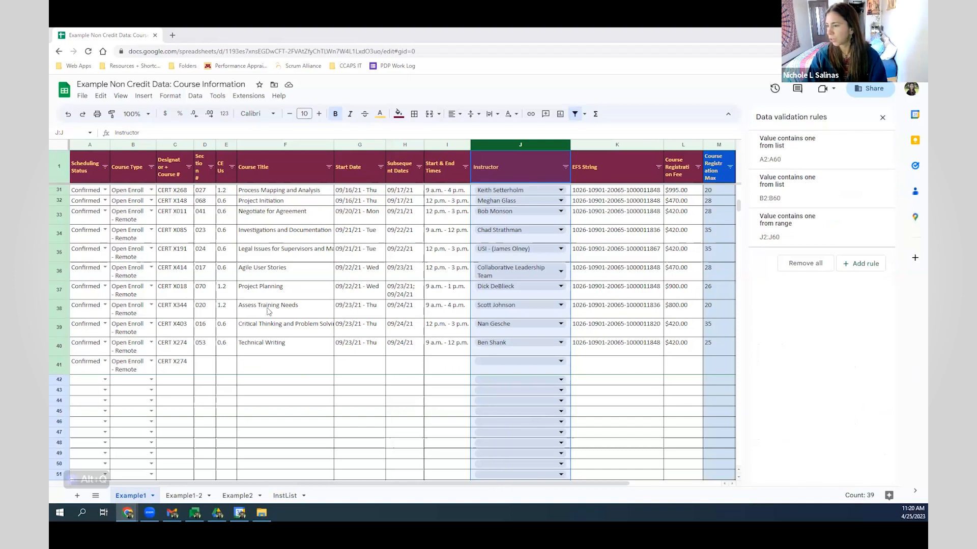
- Copy the seven course rows from Example1-2 and paste them into Example1 starting at row 42
click(188, 499)
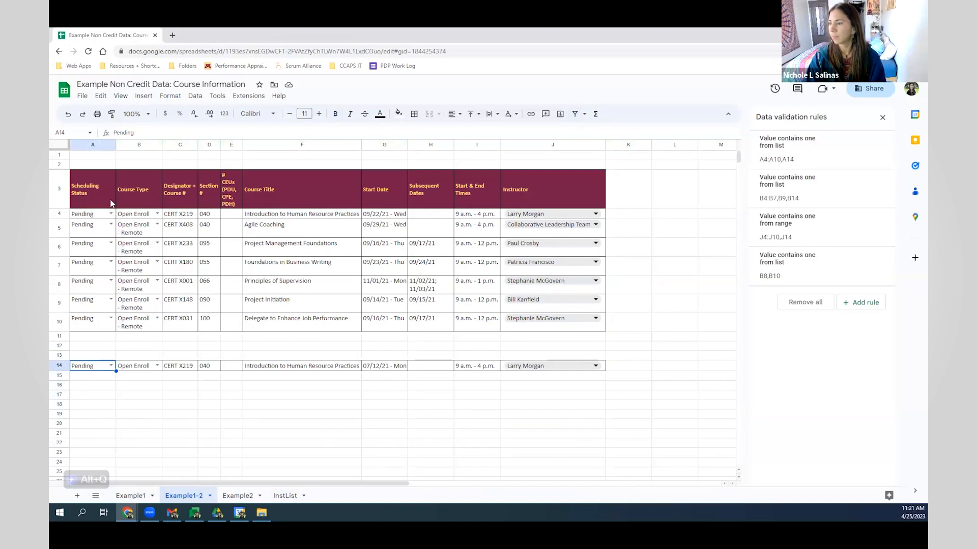
mouse_move(97, 214)
mouse_down()
mouse_move(513, 318)
mouse_move(533, 332)
mouse_up()
key(ctrl+c)
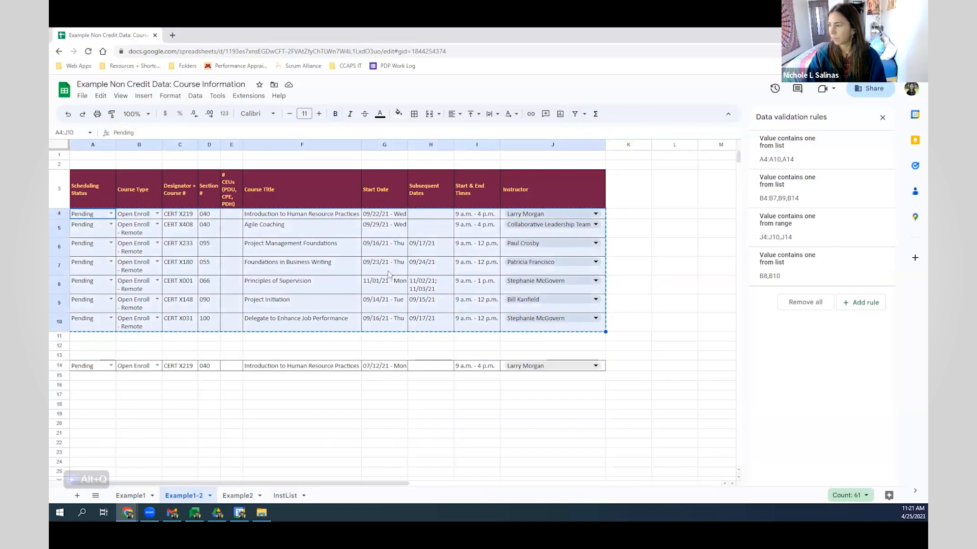
click(144, 501)
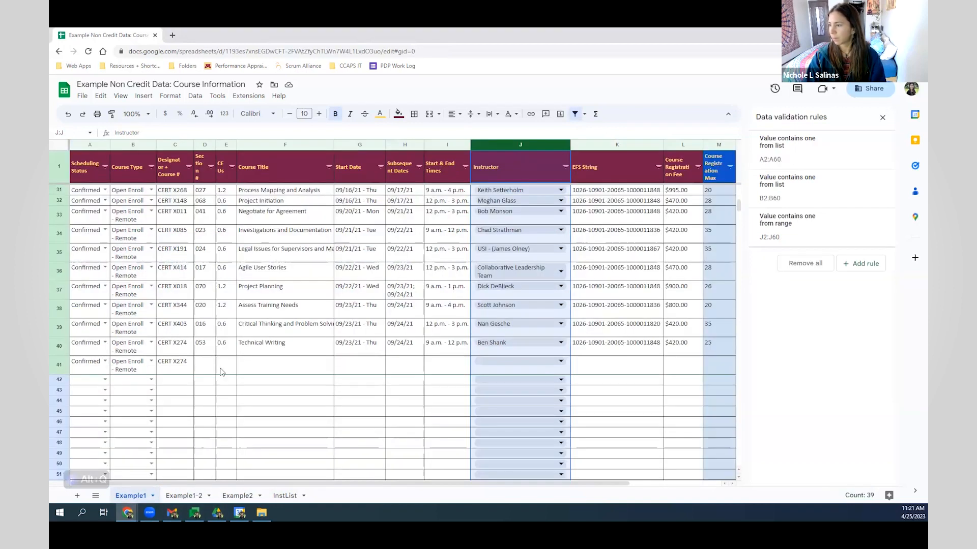
click(87, 385)
key(ctrl+v)
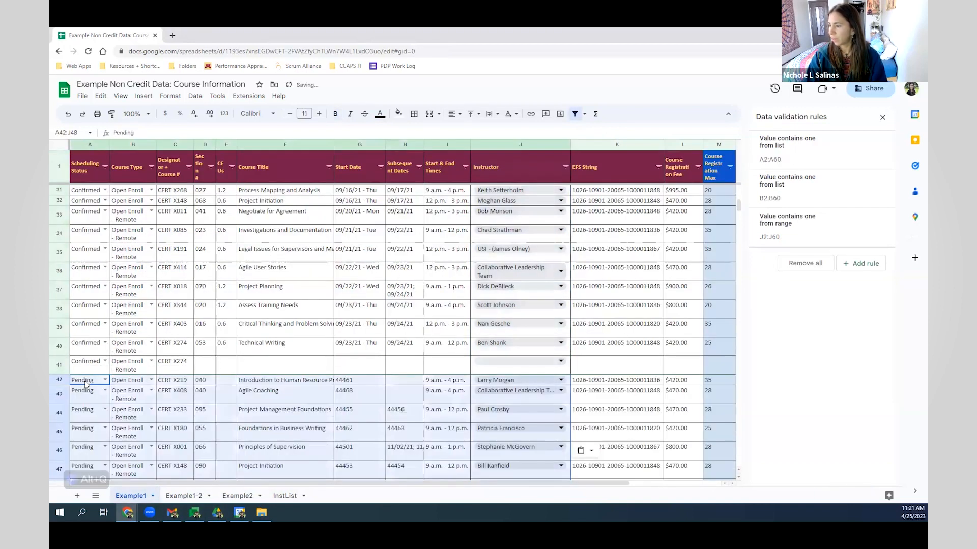
- Select the new rows' start and end dates in G42:H48
scroll(259, 376, down, 1)
scroll(260, 376, down, 2)
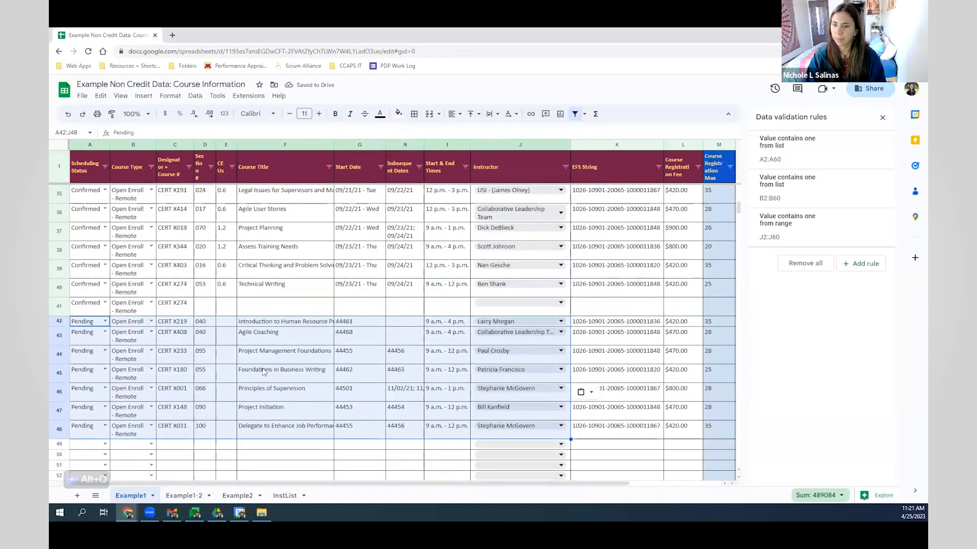
drag(359, 320, 407, 430)
click(409, 355)
click(364, 344)
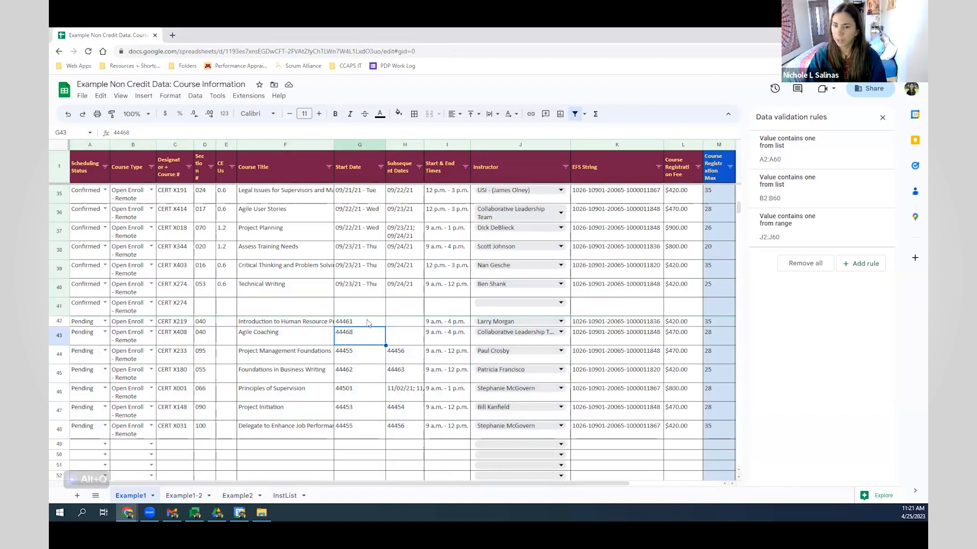
drag(367, 322, 406, 431)
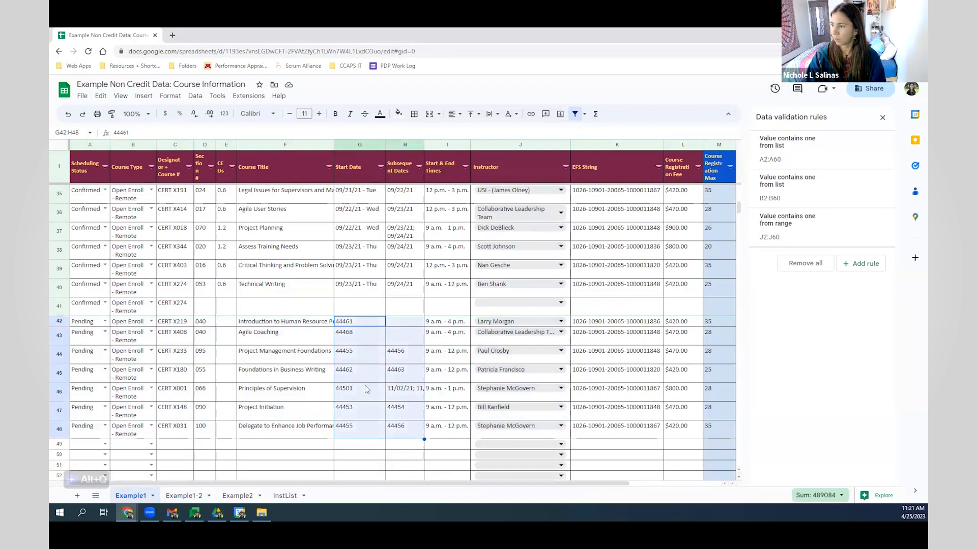
- Format the new dates G42:H48 as 09/26/08 - Fri with the weekday shown
click(171, 96)
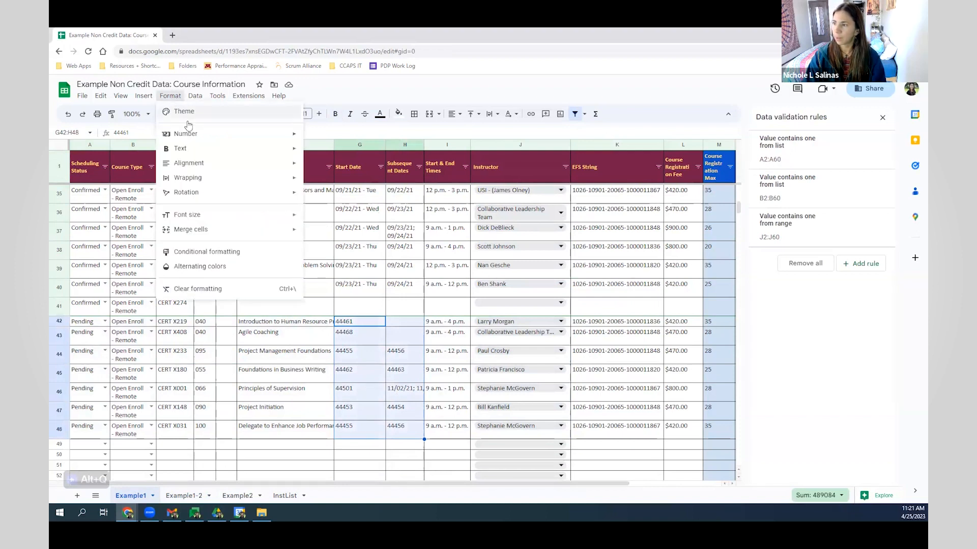
mouse_move(199, 139)
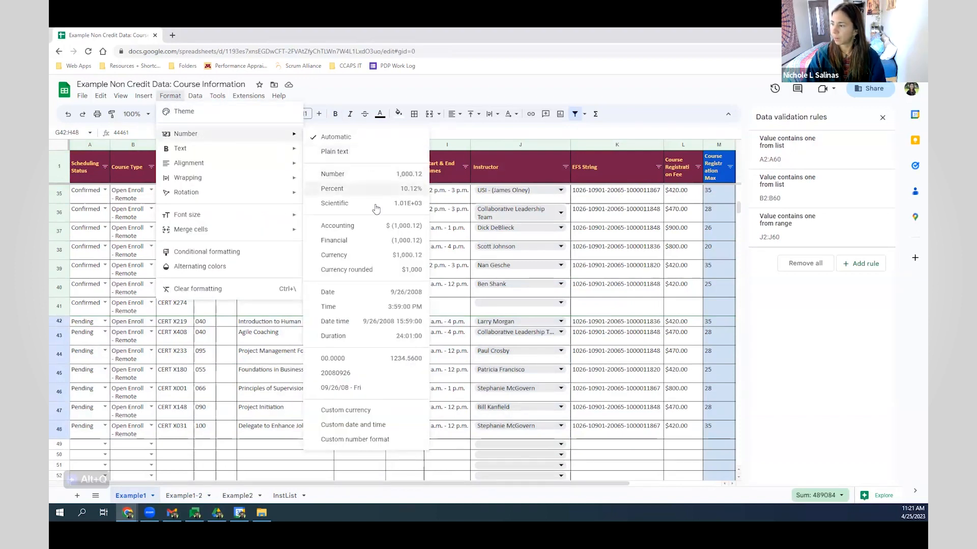
click(379, 394)
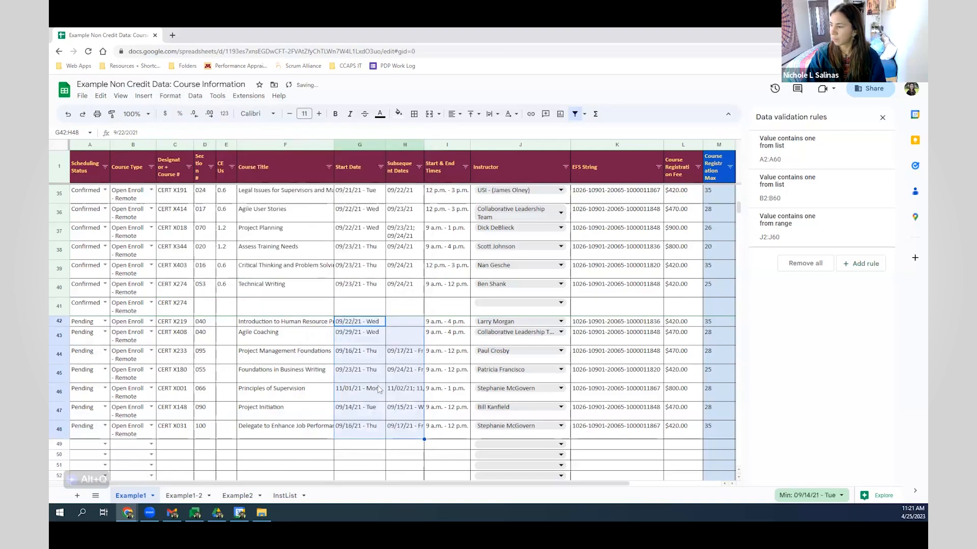
click(377, 374)
drag(372, 325, 370, 426)
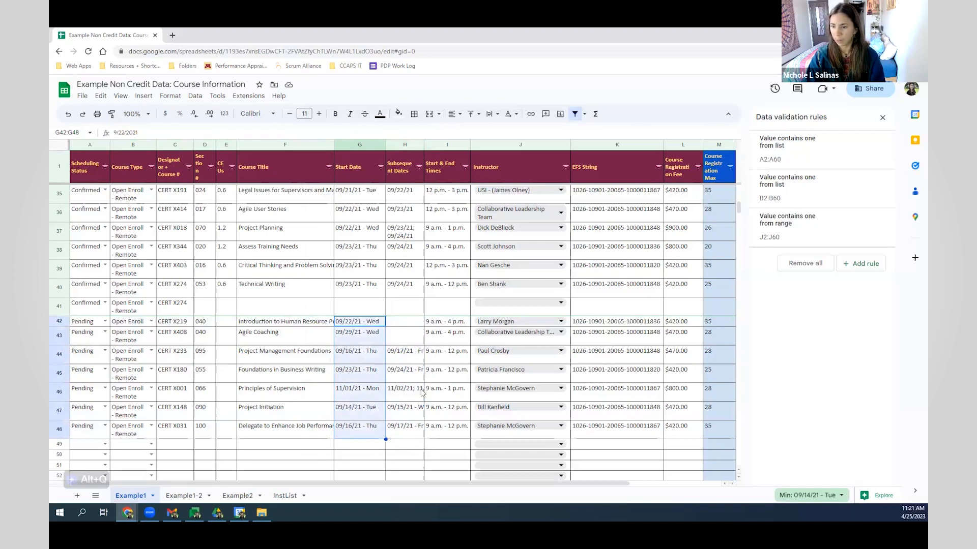
- Set the lower rows' registration fees L35:L48 to the Number format
click(408, 363)
drag(687, 431, 695, 203)
scroll(683, 330, up, 5)
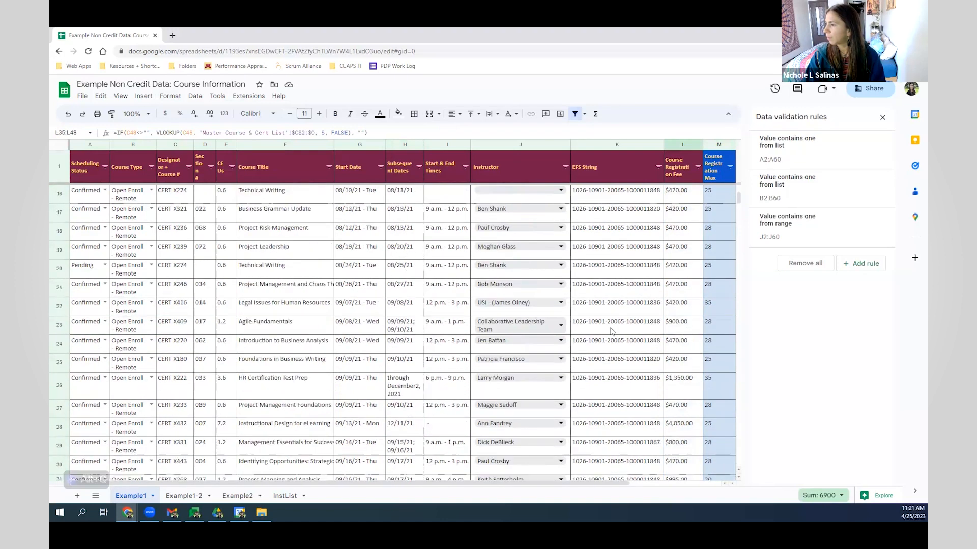
click(170, 95)
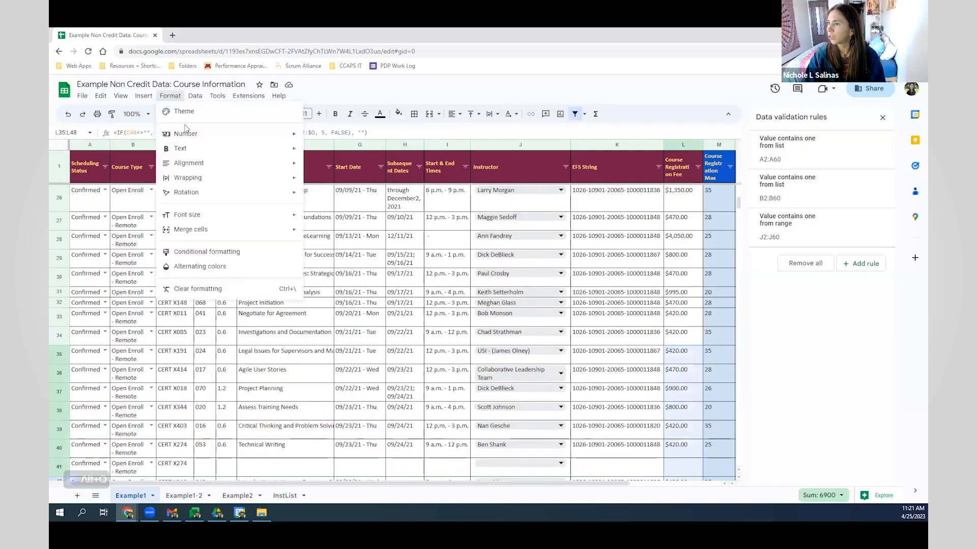
mouse_move(186, 135)
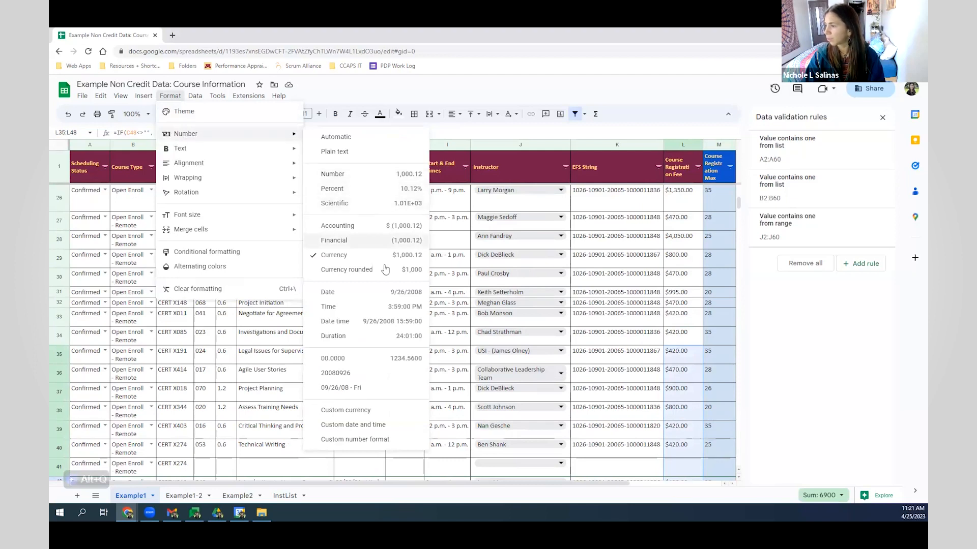
click(369, 175)
click(688, 358)
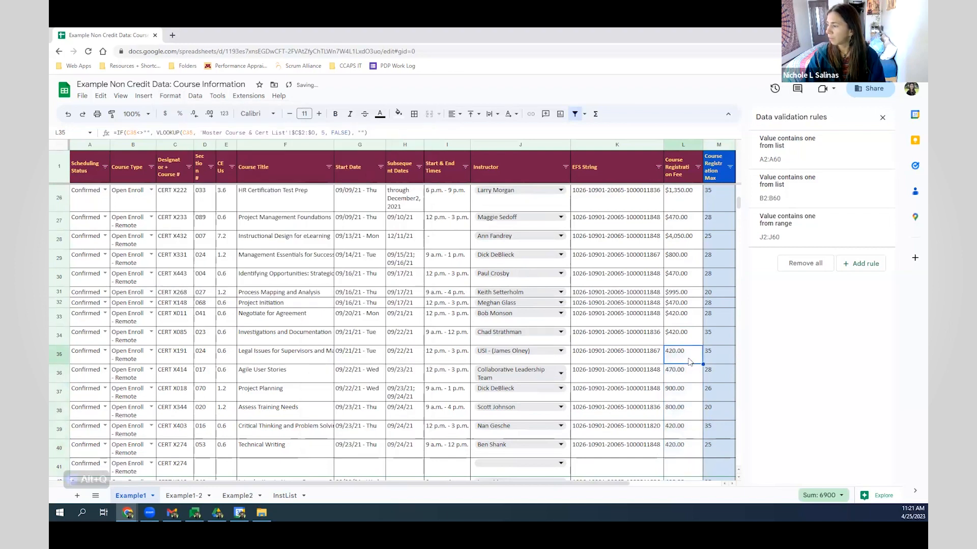
- Format the whole registration fee column L as Currency rounded, e.g. $1,350
click(689, 204)
drag(682, 228, 683, 449)
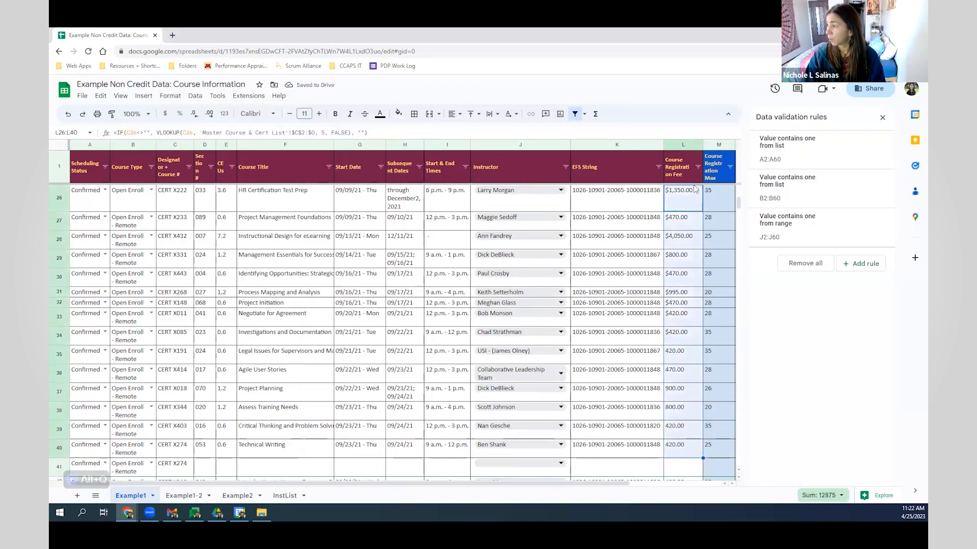
click(684, 146)
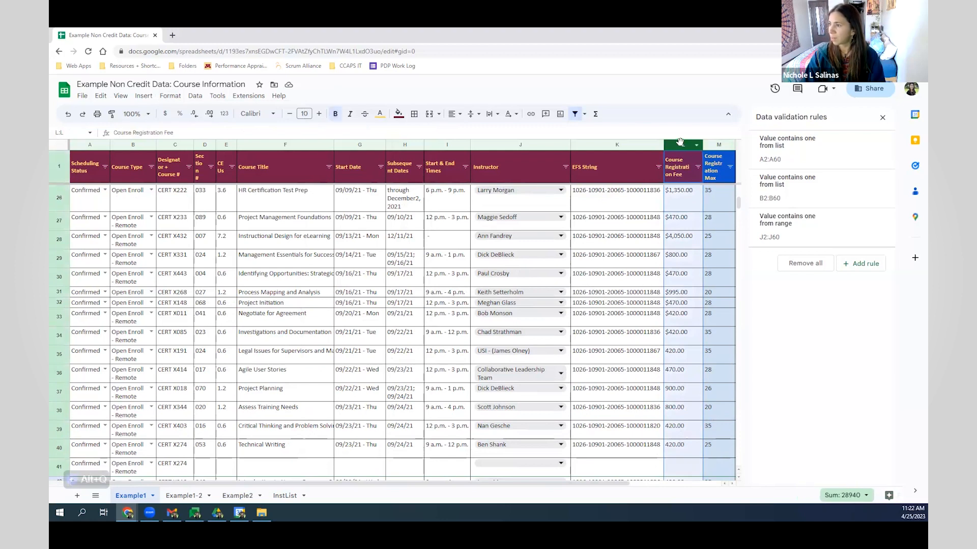
click(170, 97)
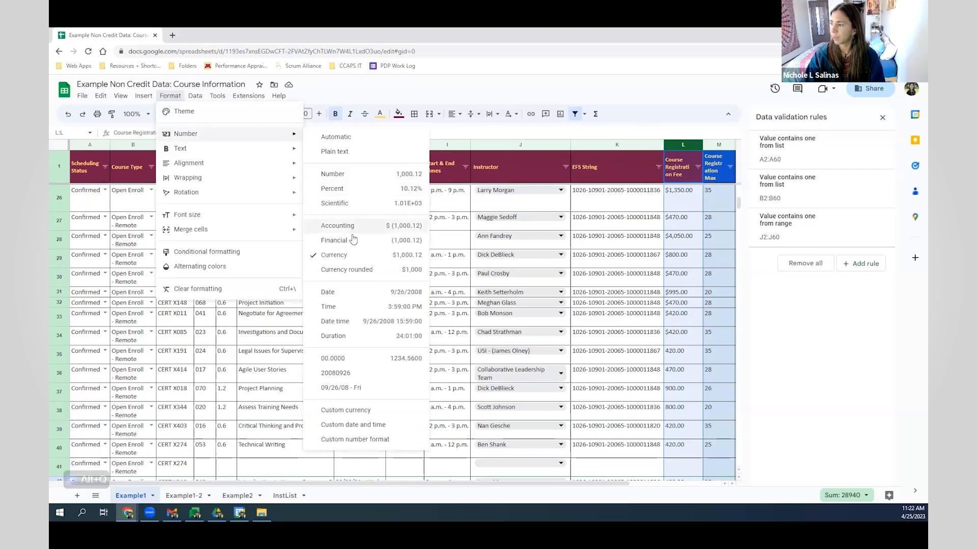
click(365, 270)
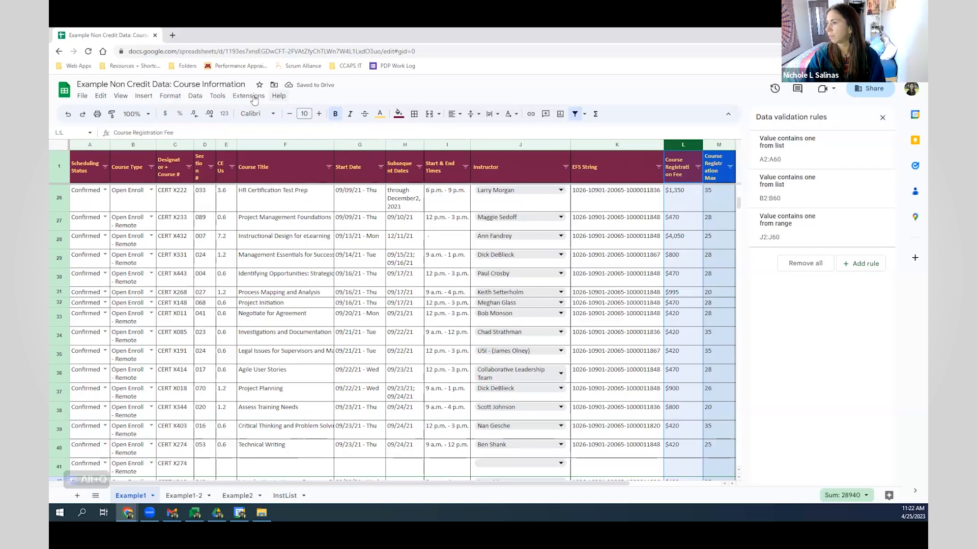
click(713, 295)
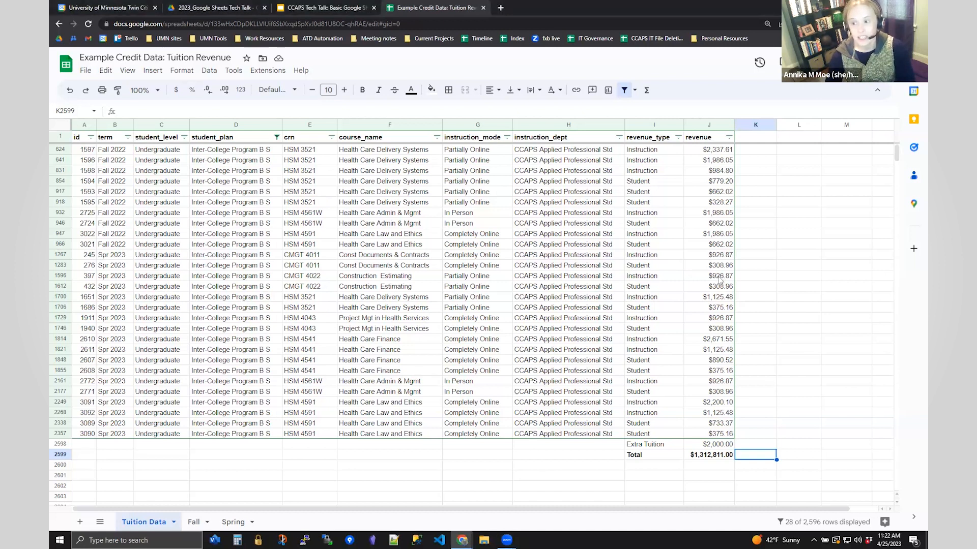
- Inspect J1596's unrounded revenue and the Total formula =SUM(J624:J2357), then switch to the presentation
click(719, 279)
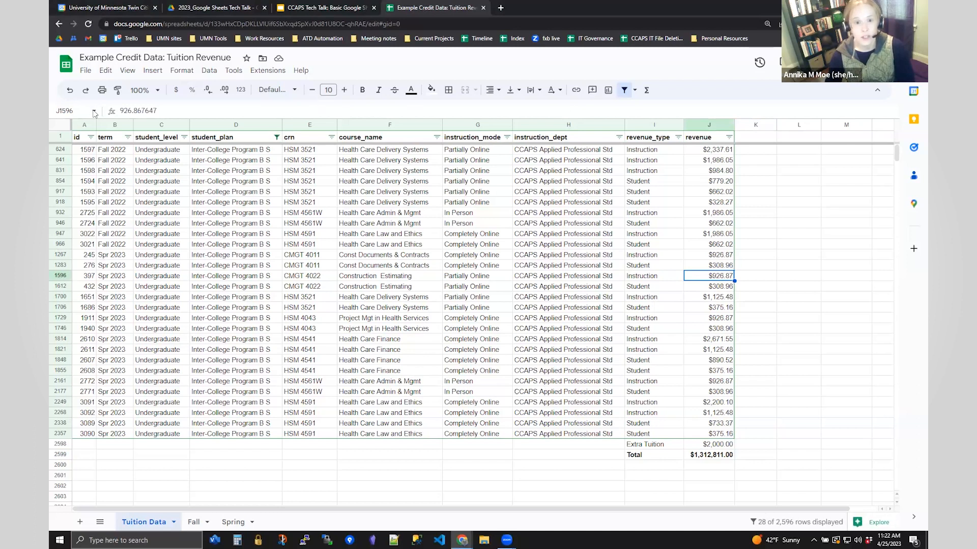
double_click(117, 112)
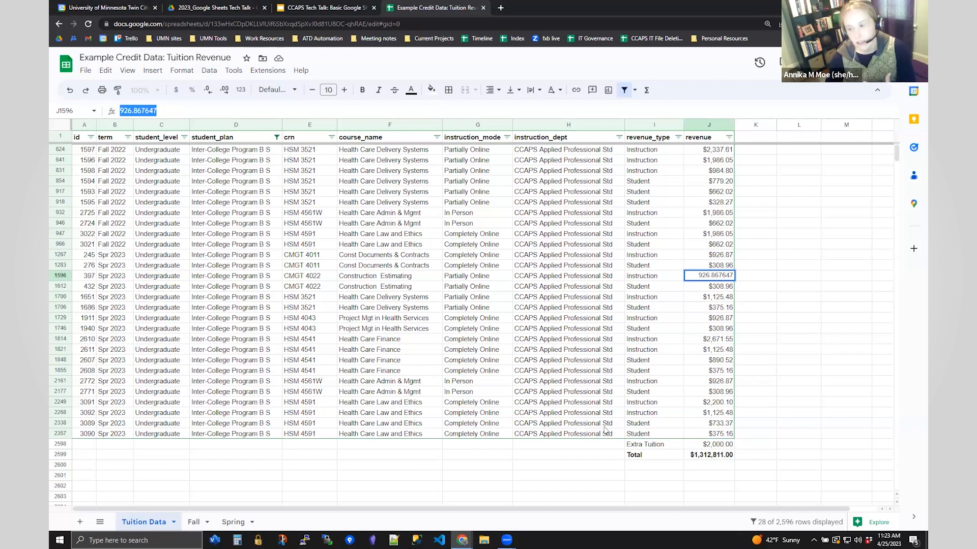
click(702, 458)
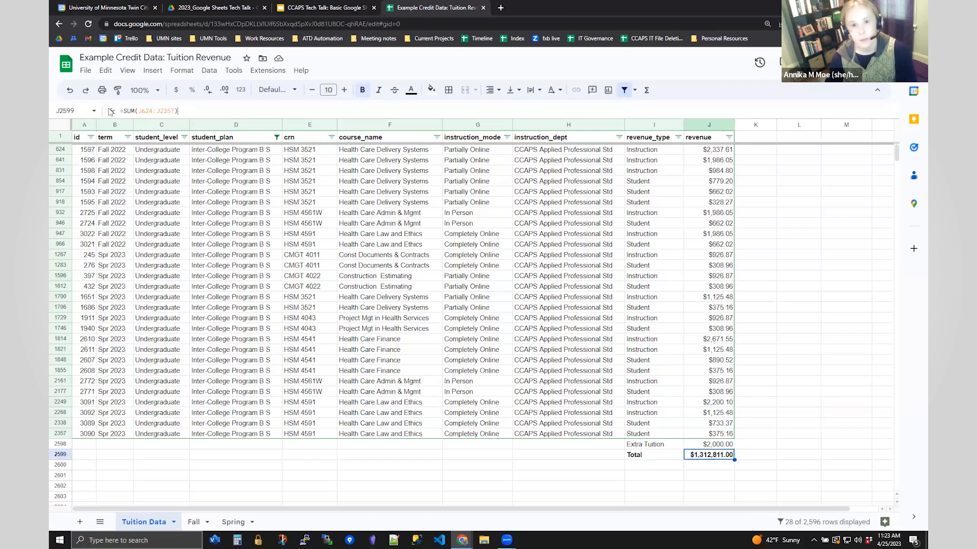
drag(110, 112, 193, 113)
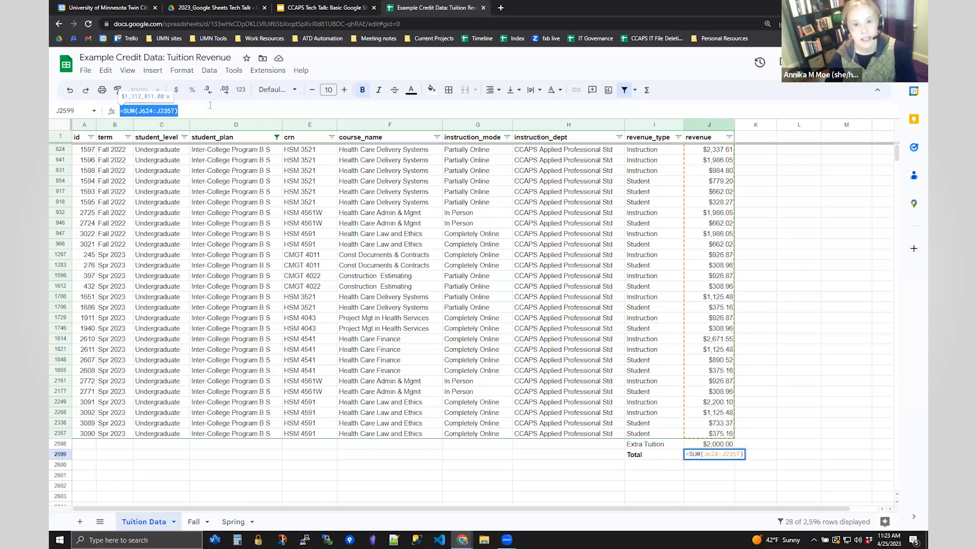
click(122, 111)
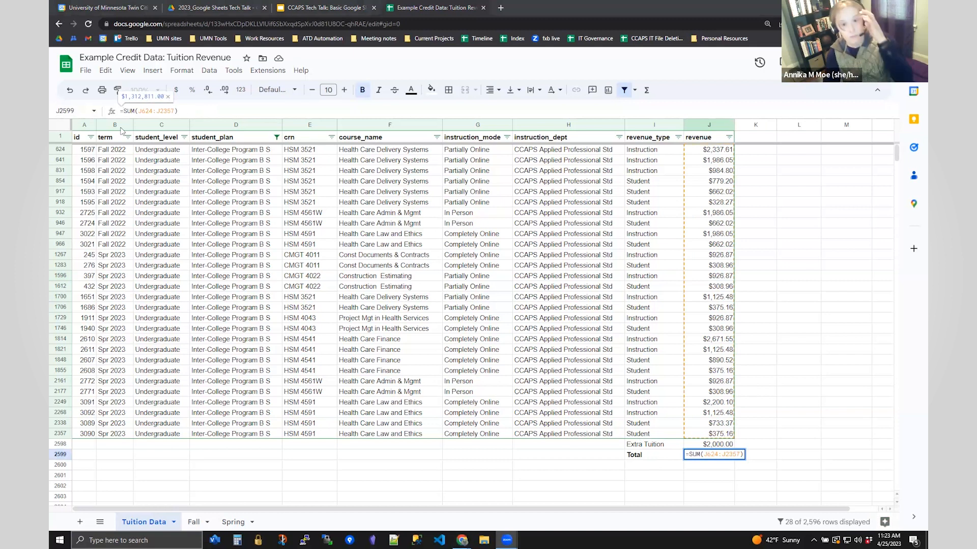
click(337, 10)
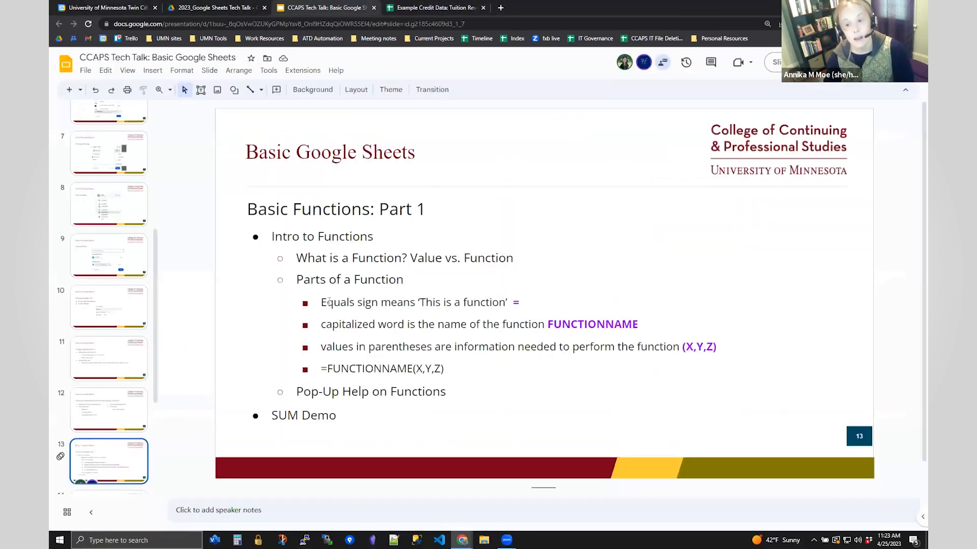
triple_click(523, 302)
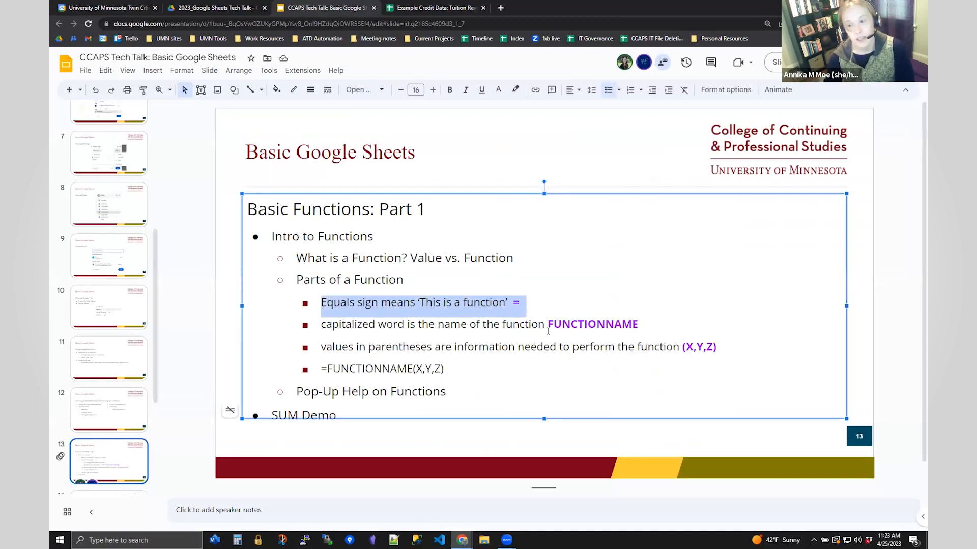
drag(549, 325, 639, 326)
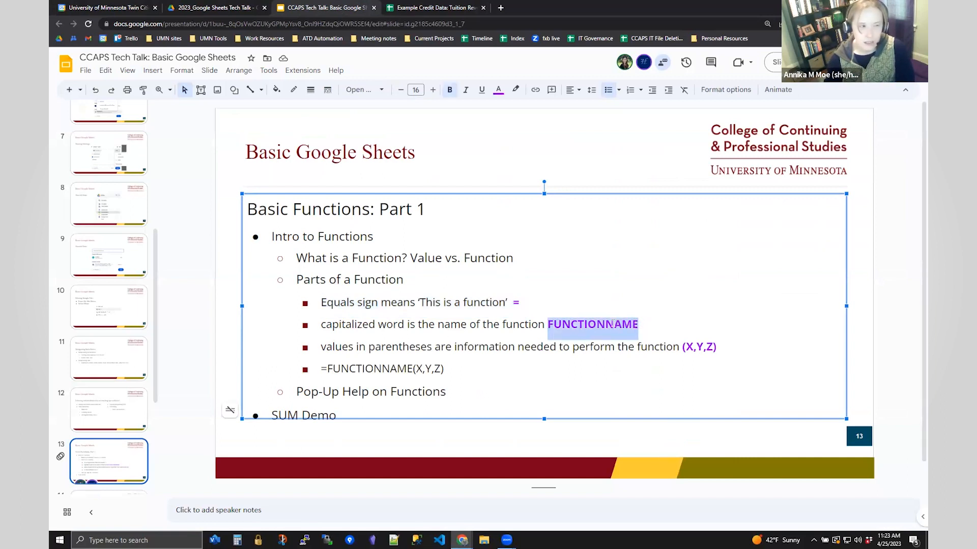
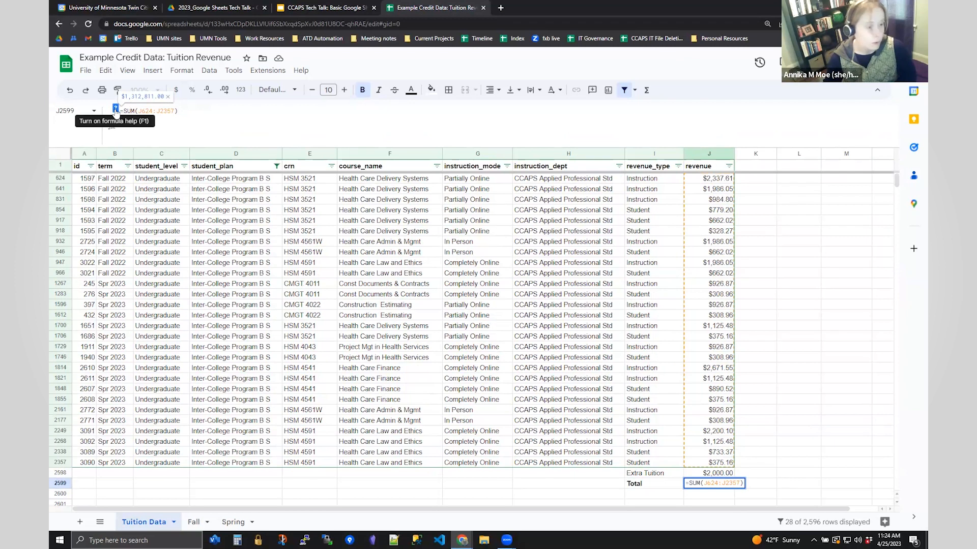
- Show the SUM help for J2599's =SUM(J624:J2357), including its example and argument descriptions
click(116, 110)
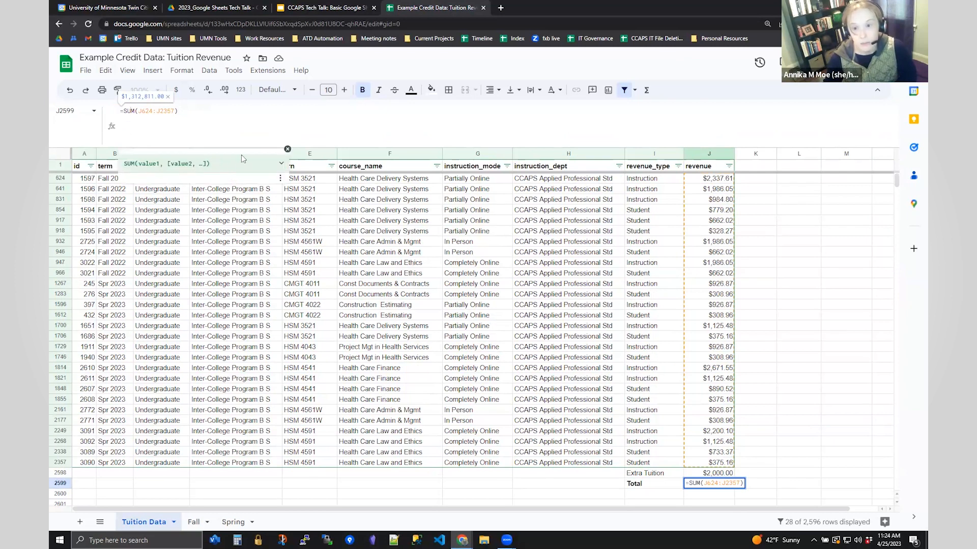
key(ctrl+a)
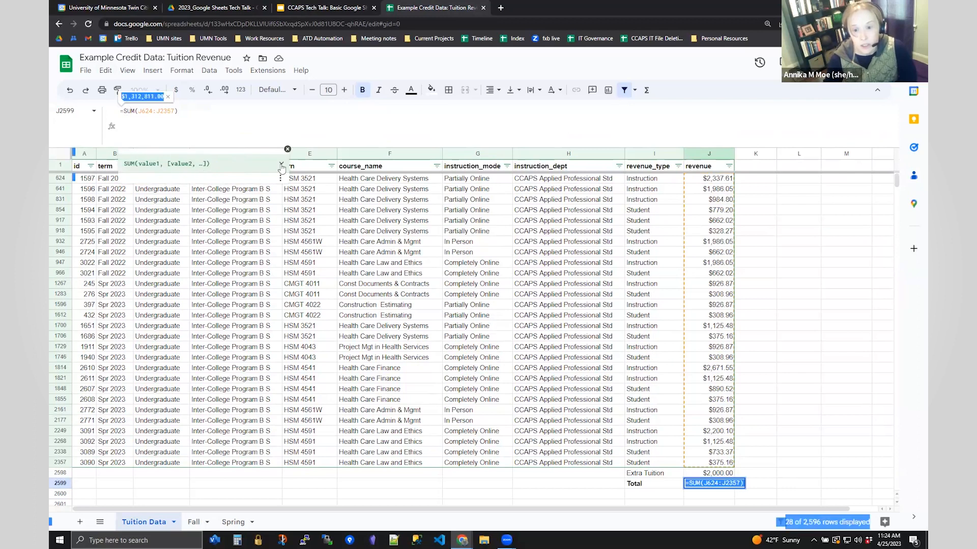
click(281, 163)
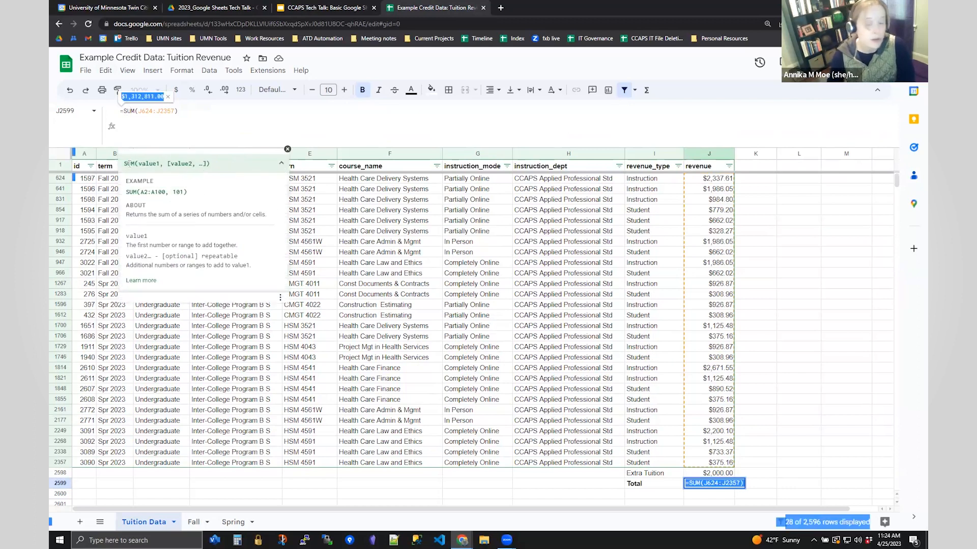
drag(127, 163, 211, 164)
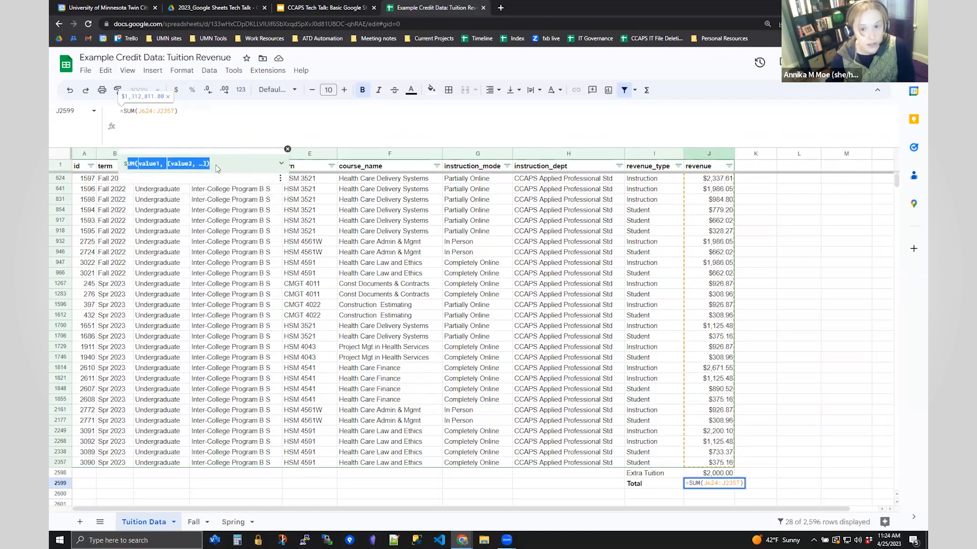
click(216, 169)
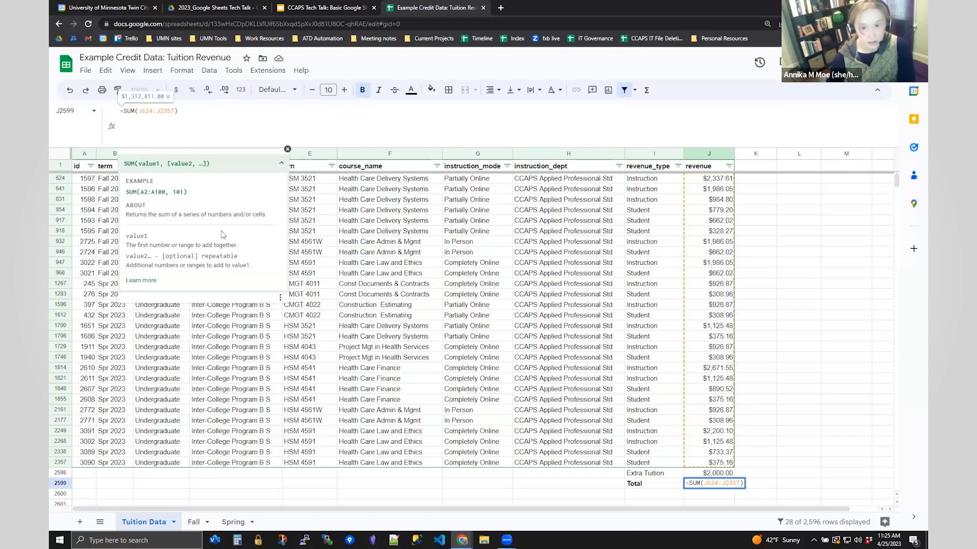
click(281, 163)
- Add Extra Tuition J2598 to the Total SUM so it shows $1,314,811.00
click(281, 165)
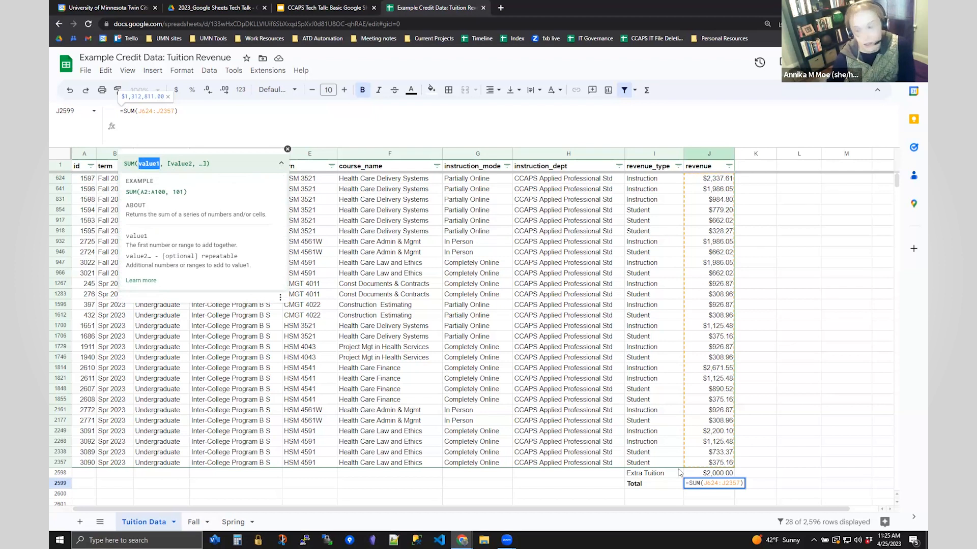
click(143, 112)
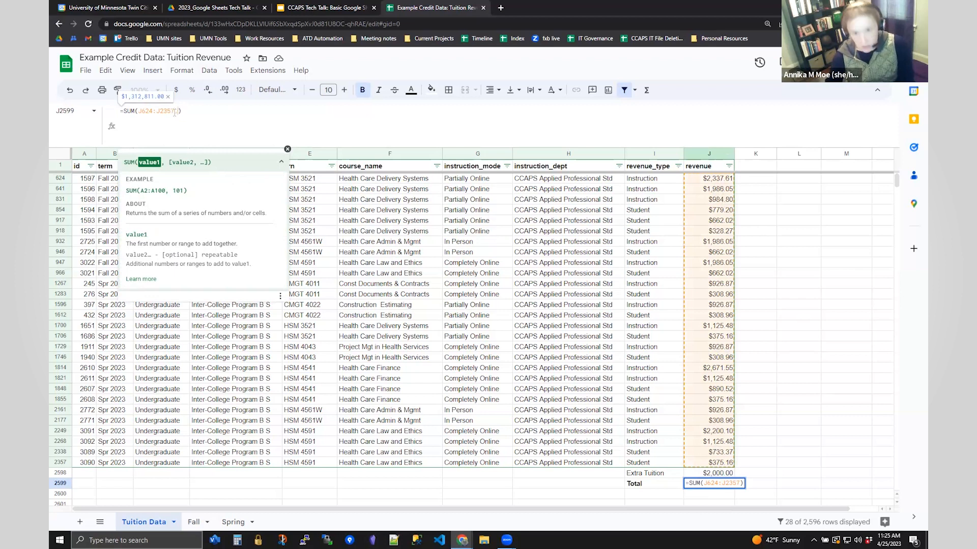
text(,)
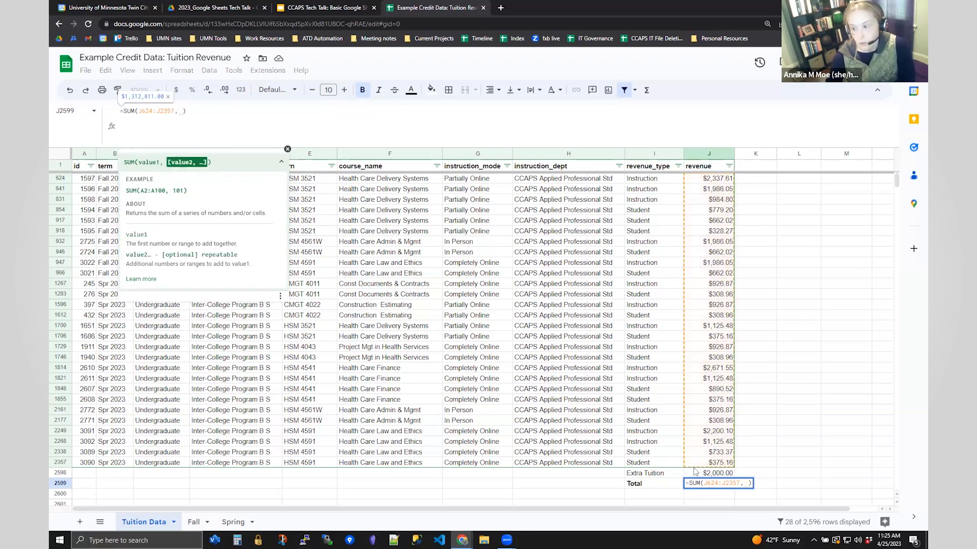
click(718, 474)
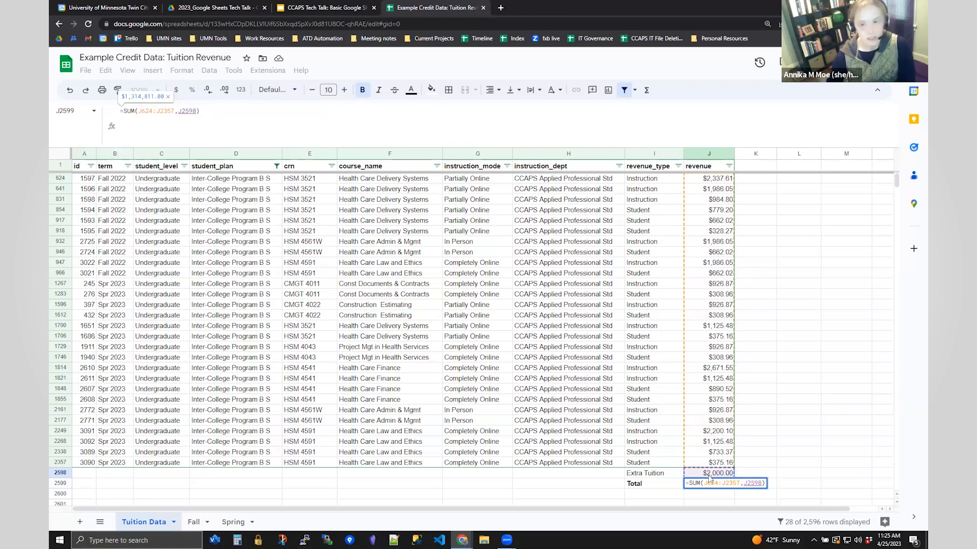
key(Return)
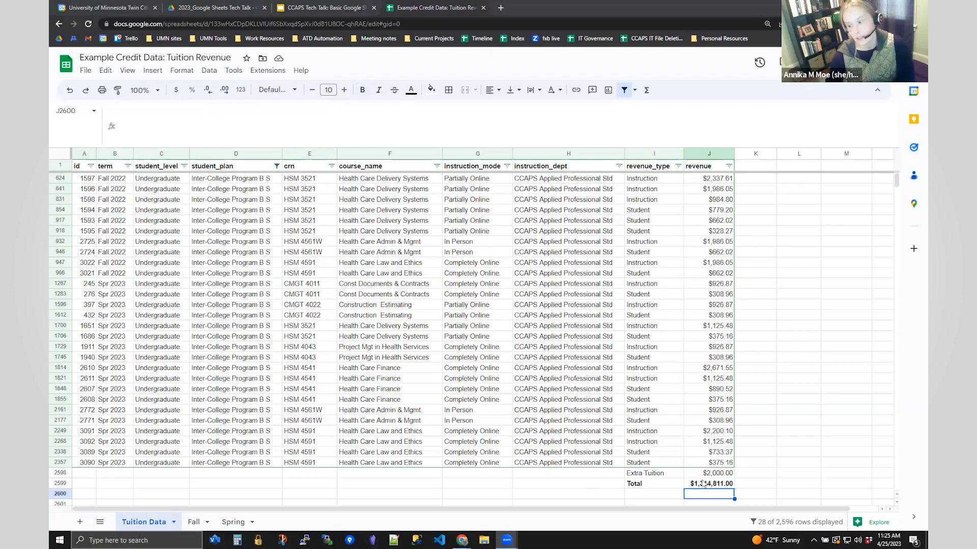
- Copy the Total formula from J2599 and go to the Fall sheet
click(711, 485)
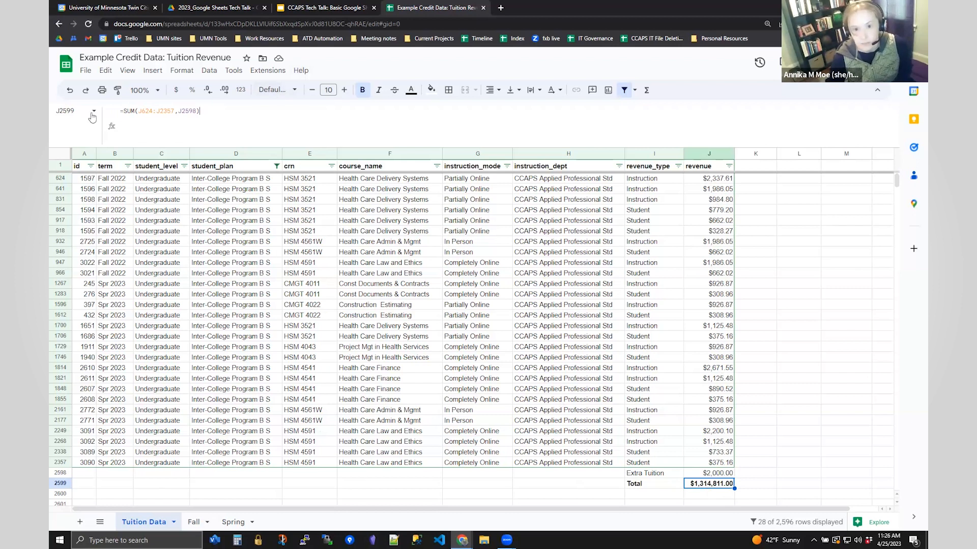
key(ctrl+a)
key(ctrl+c)
click(199, 524)
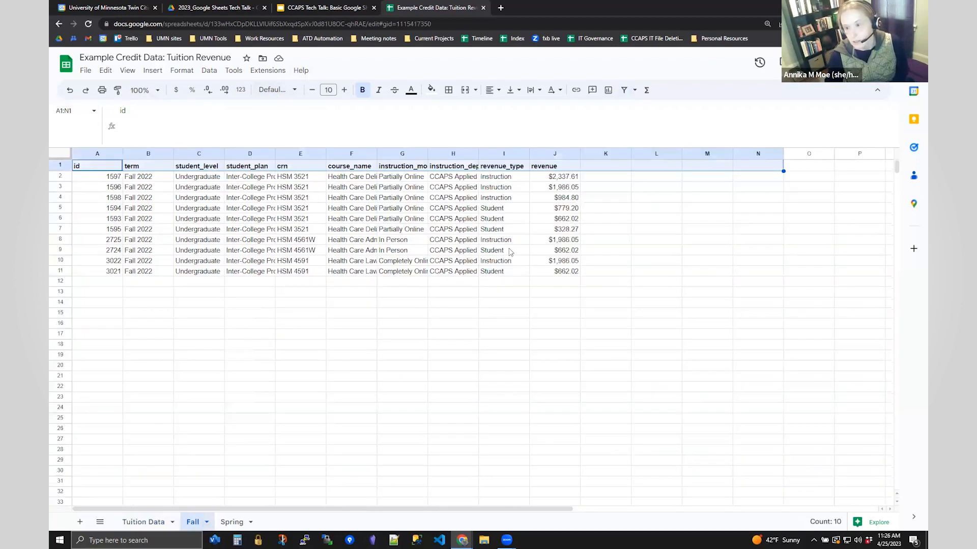
- Paste the SUM into J13 and change it to =SUM(J2:J11), totaling $12,374.06
click(547, 292)
key(ctrl+v)
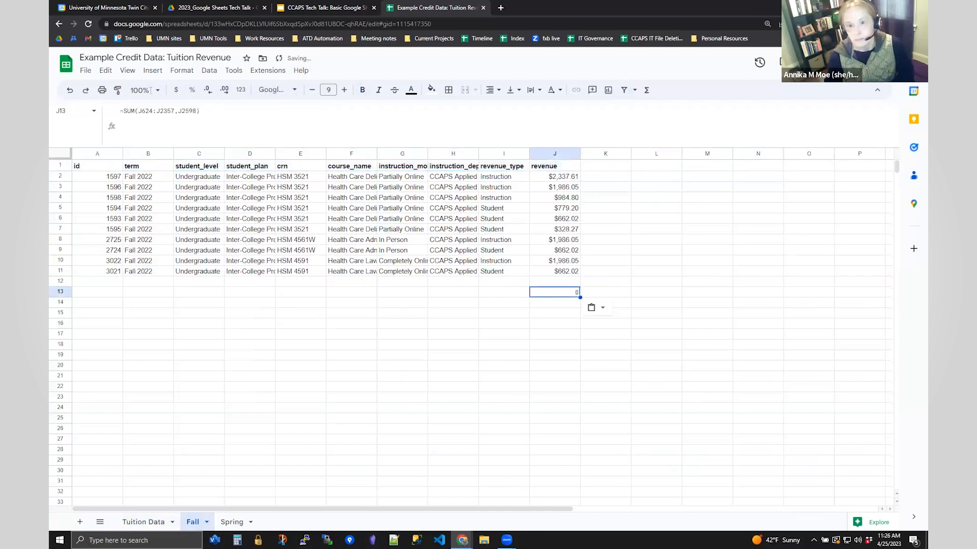
drag(196, 111, 138, 111)
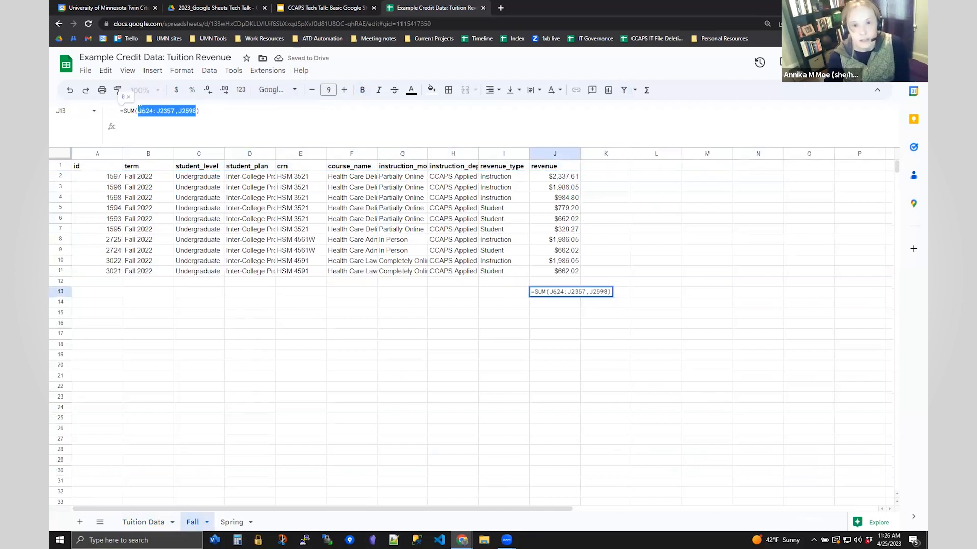
key(BackSpace)
drag(568, 273, 567, 178)
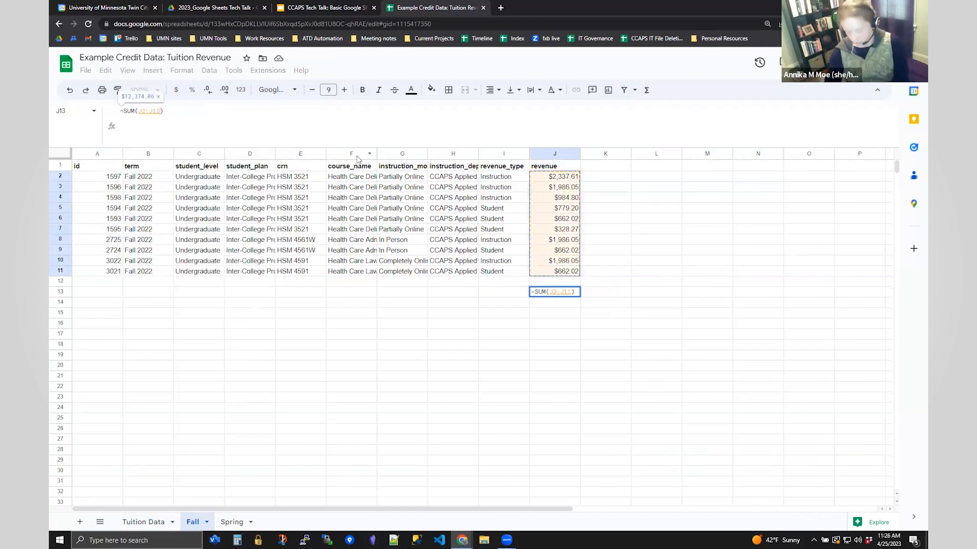
key(Return)
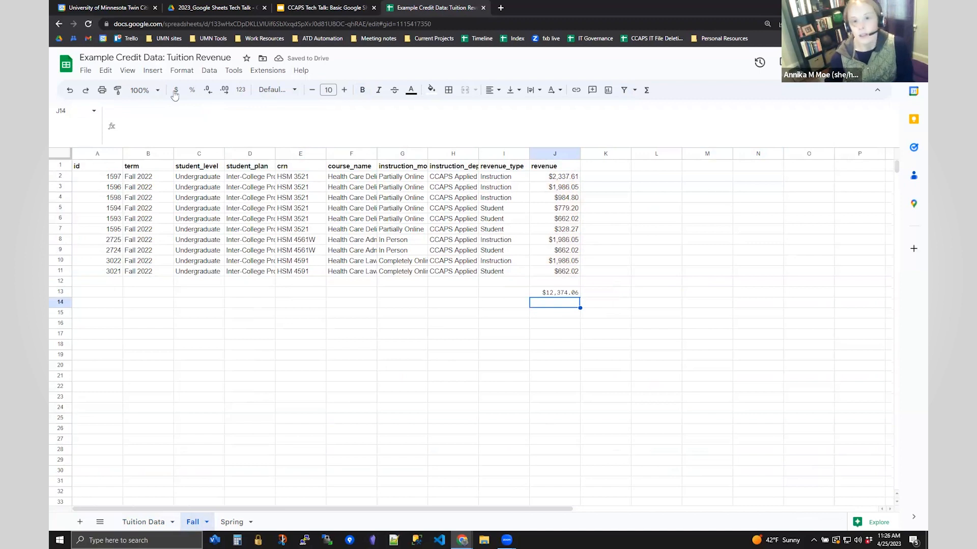
- Open the full SUM help article from J13's formula popup
click(562, 293)
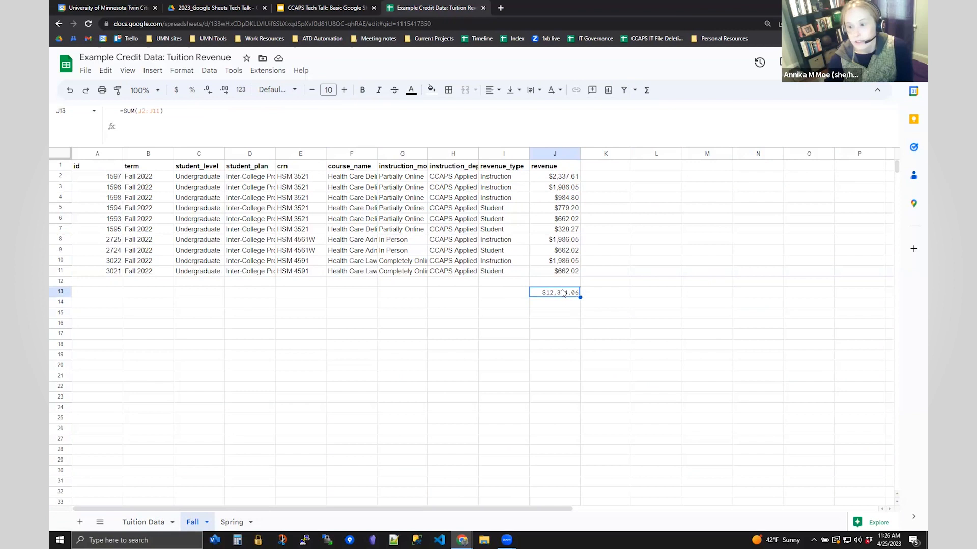
click(131, 111)
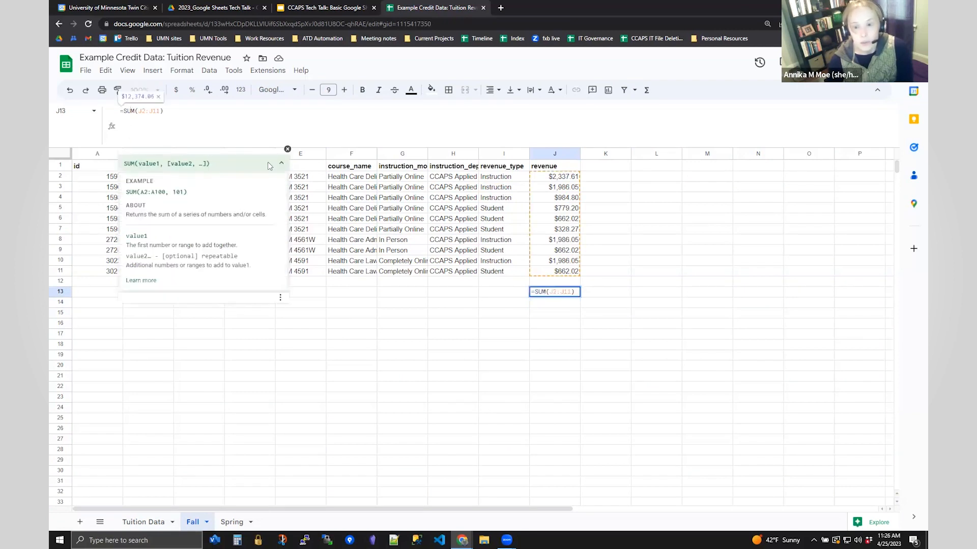
click(150, 282)
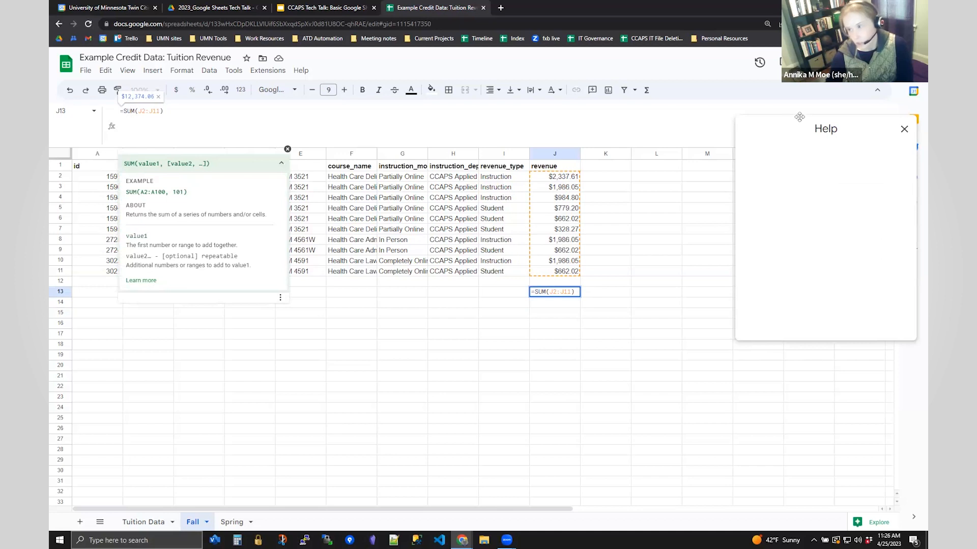
- Close the SUM Help panel and the formula suggestion popup, then return to the presentation
drag(791, 129, 785, 92)
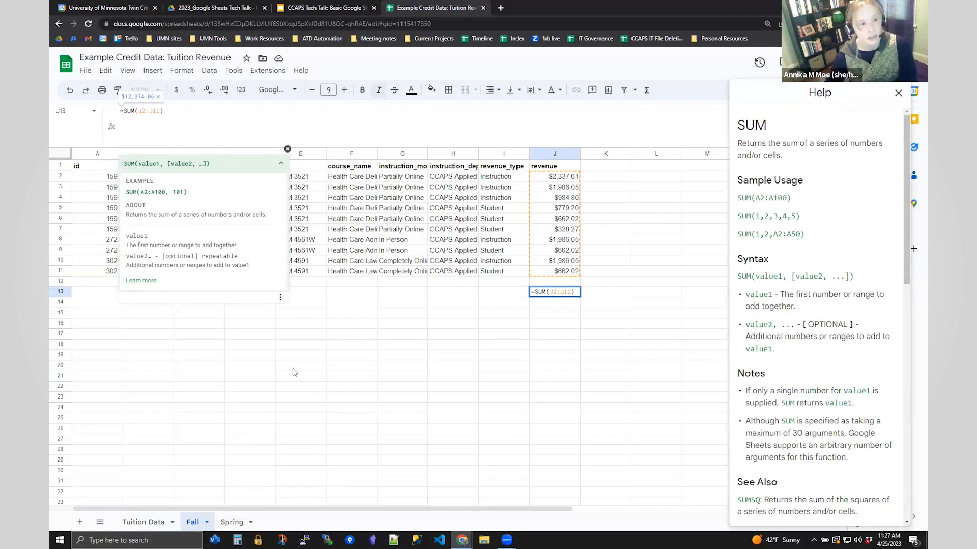
drag(907, 204, 884, 122)
click(898, 94)
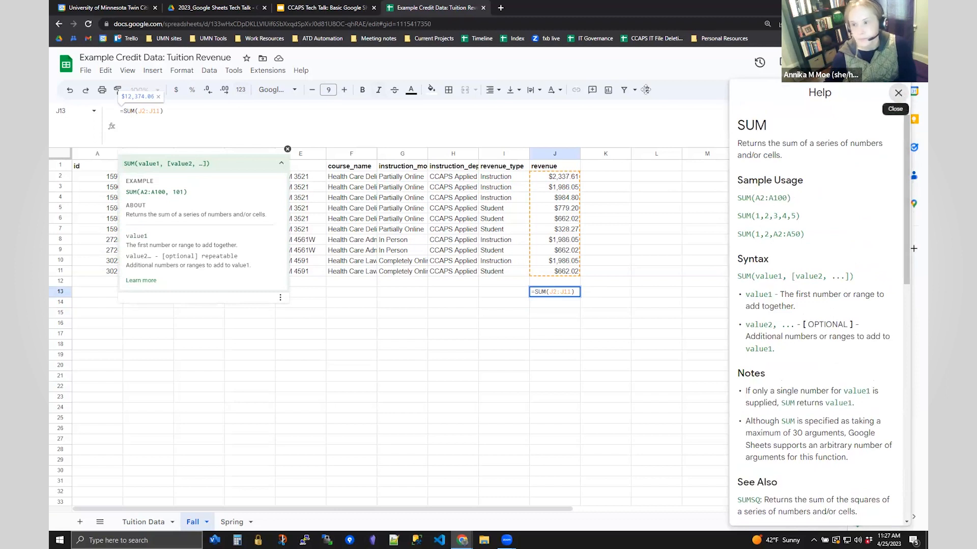
click(288, 150)
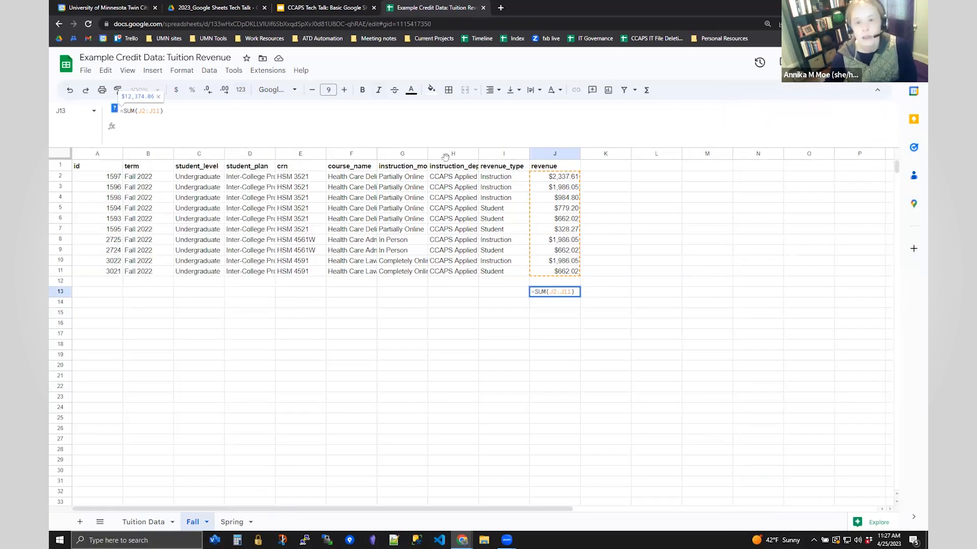
click(332, 7)
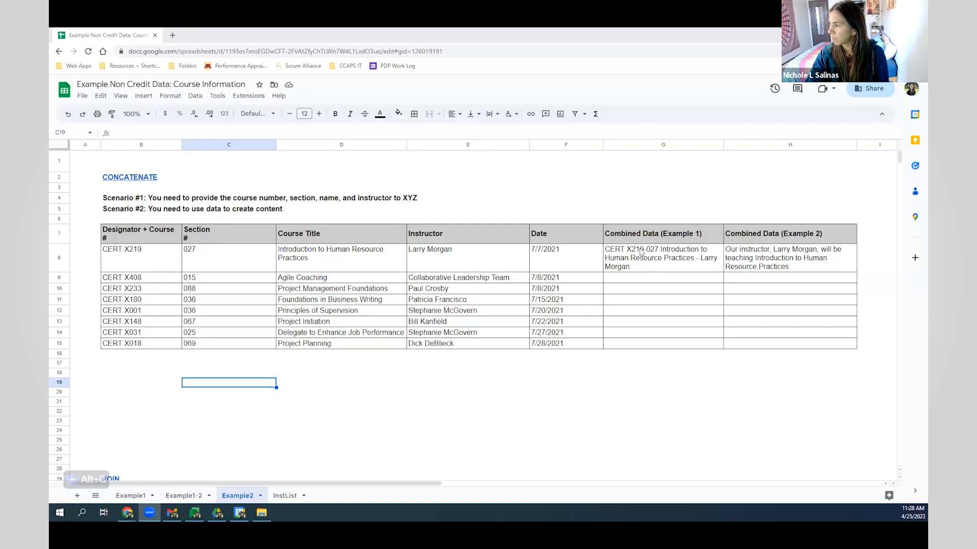
- Start a CONCATENATE formula in G9 for the CERT X408 course row
click(643, 280)
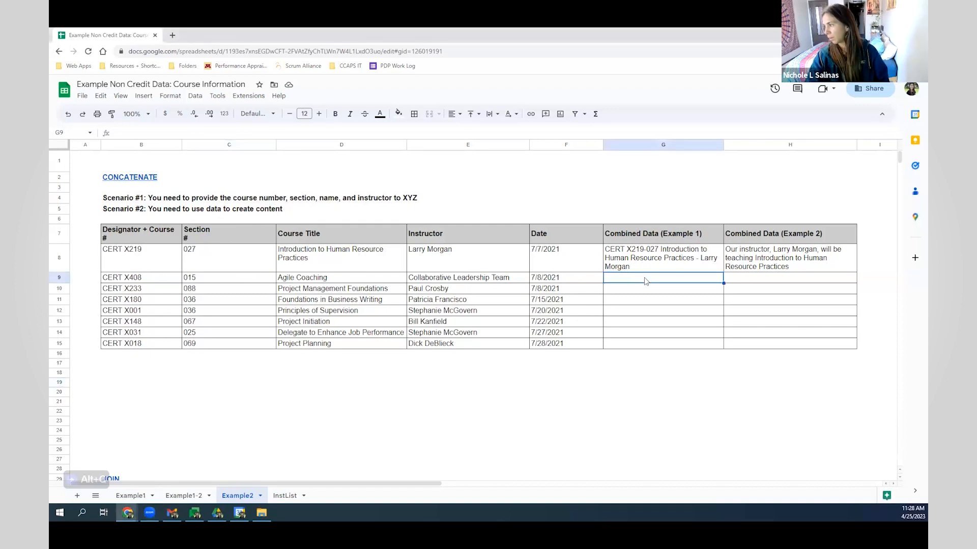
text(=conco)
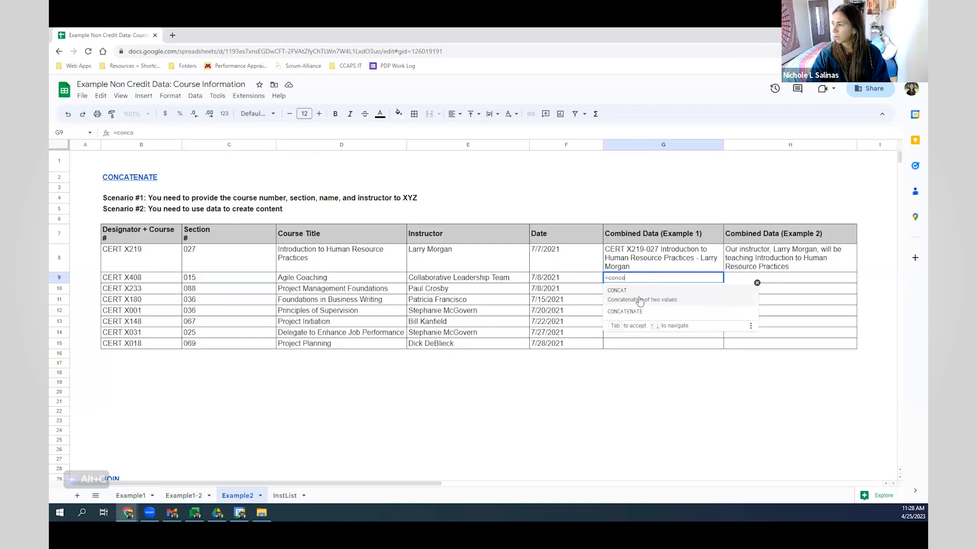
click(670, 311)
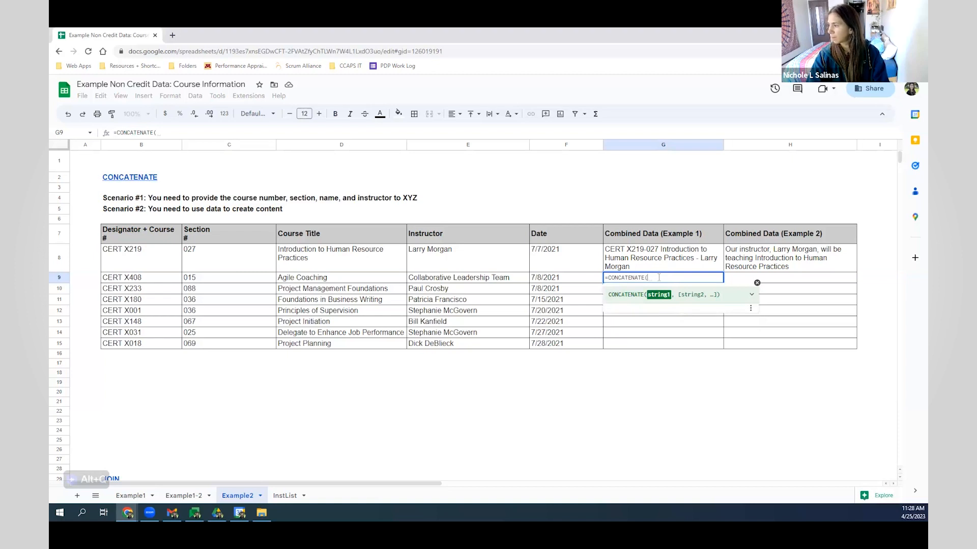
drag(652, 278, 628, 279)
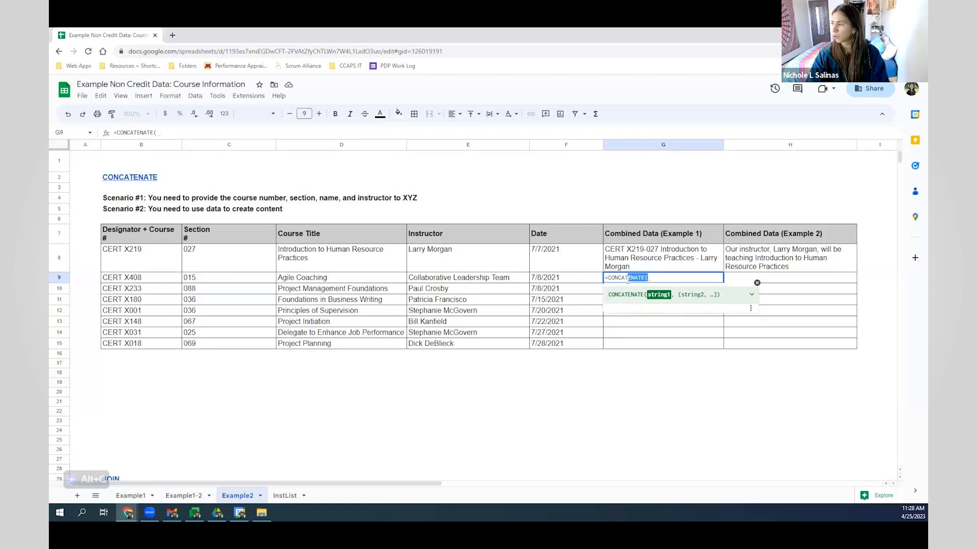
key(BackSpace)
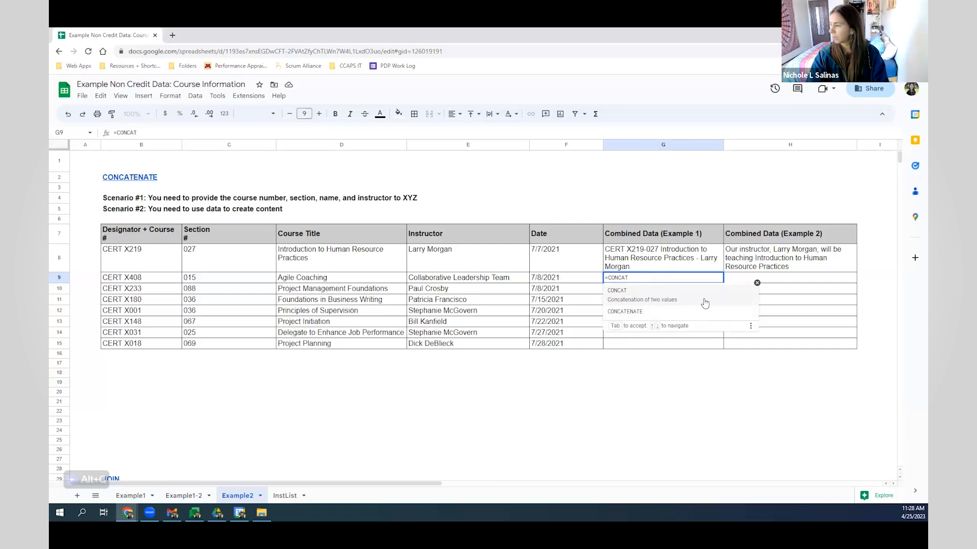
click(665, 317)
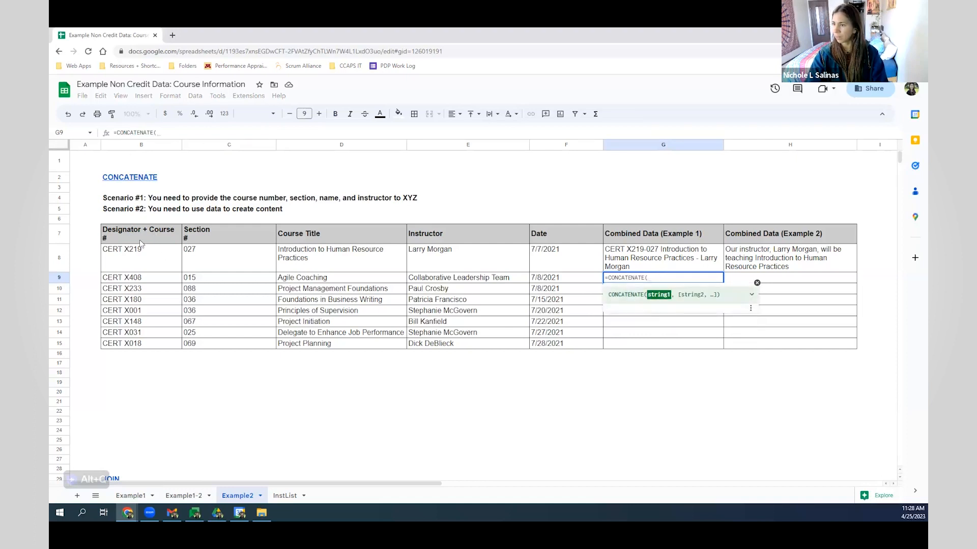
- Join B9, C9, D9 and E9 in G9, giving CERT X408015Agile CoachingCollaborative Leadership Team
click(173, 282)
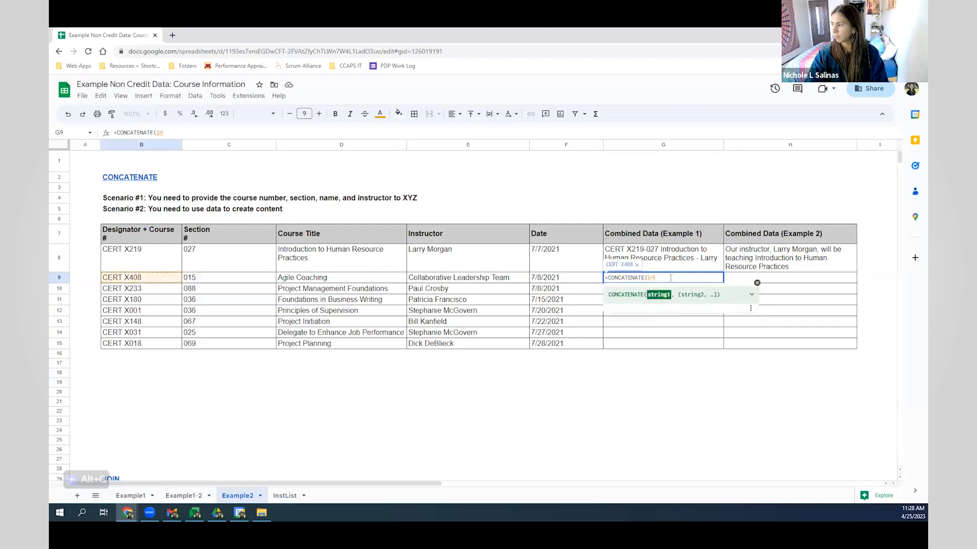
text(,)
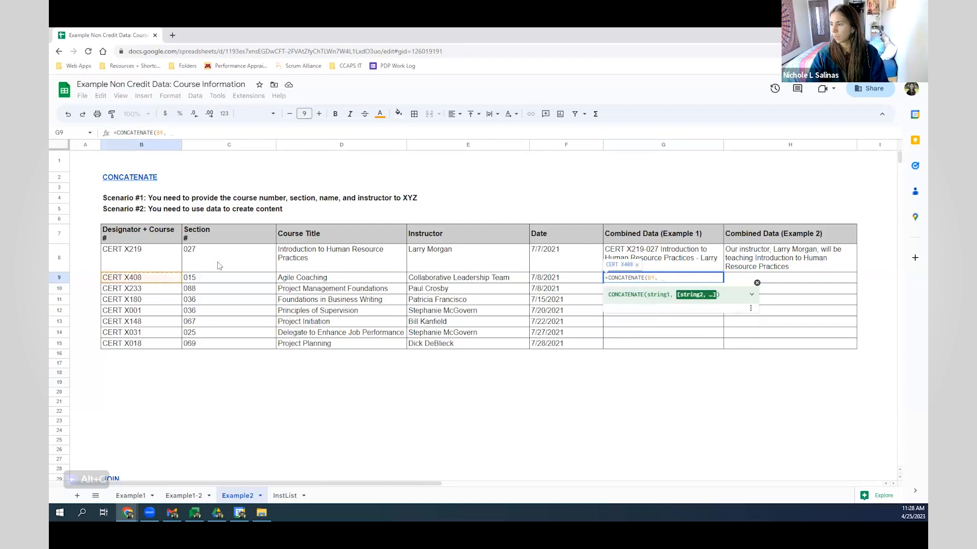
click(218, 278)
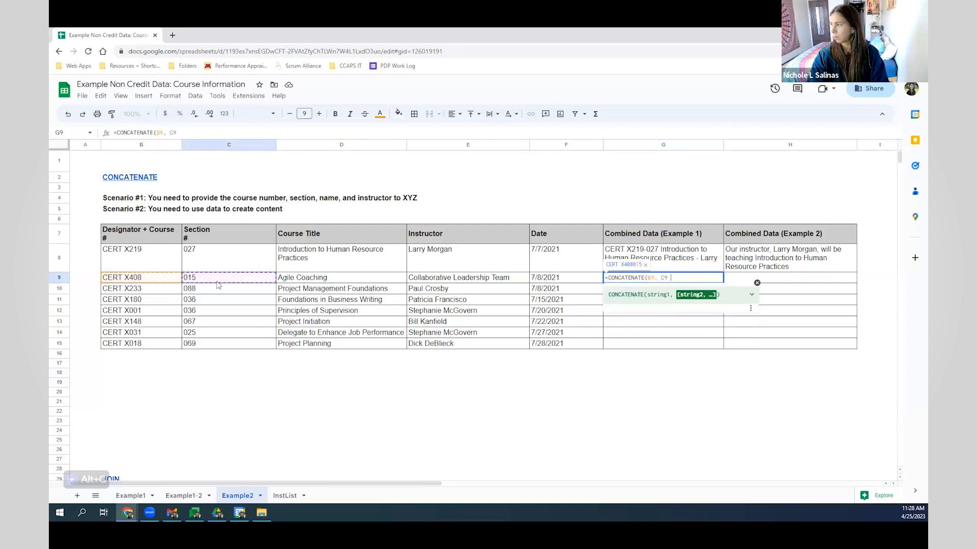
text(,)
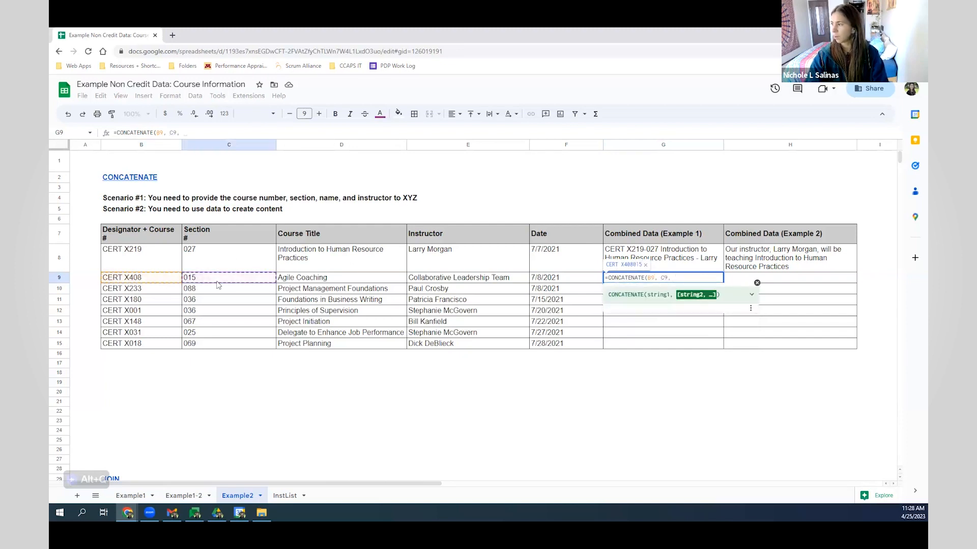
click(299, 281)
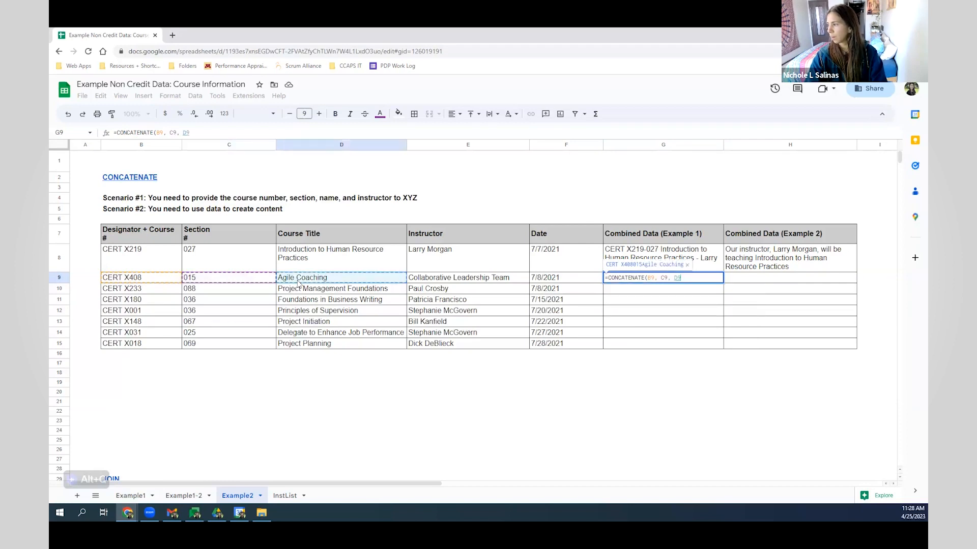
text(,)
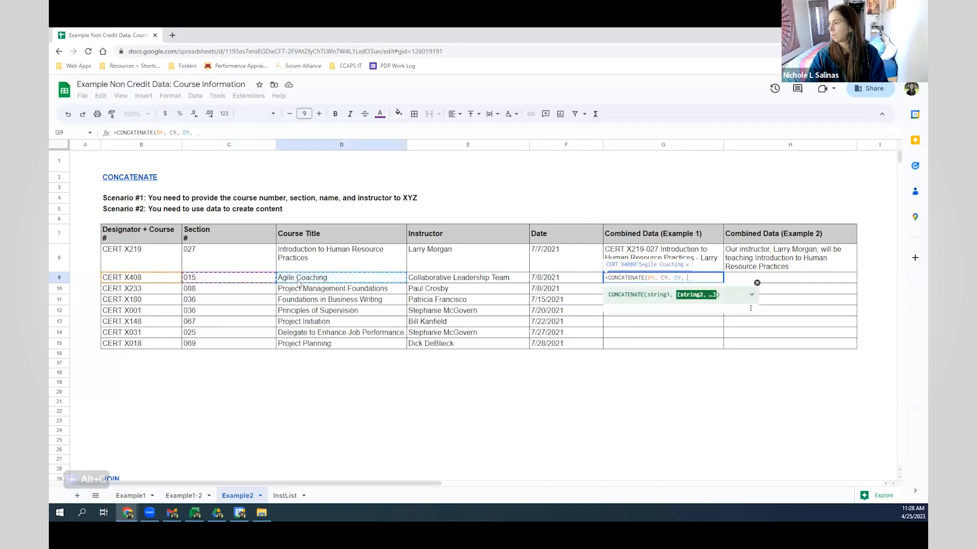
click(497, 283)
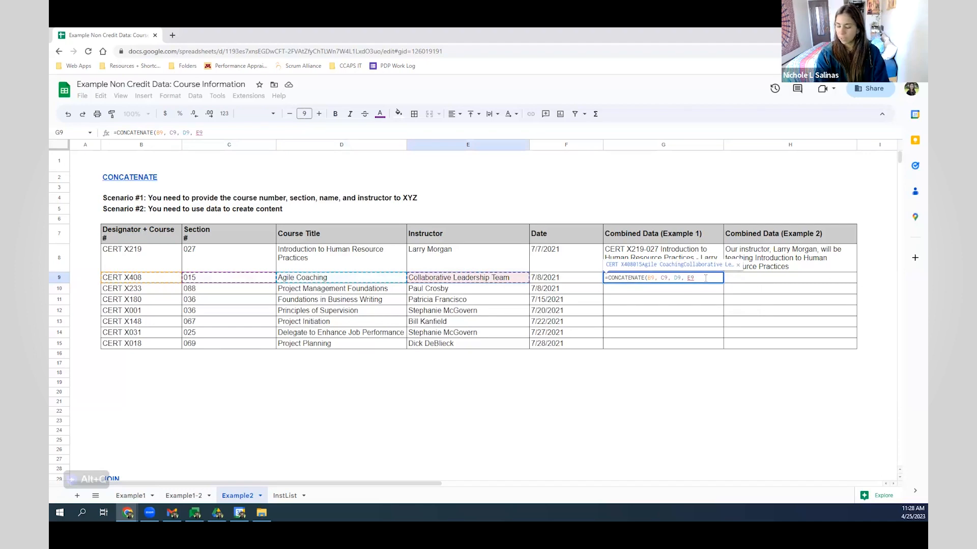
text())
key(Return)
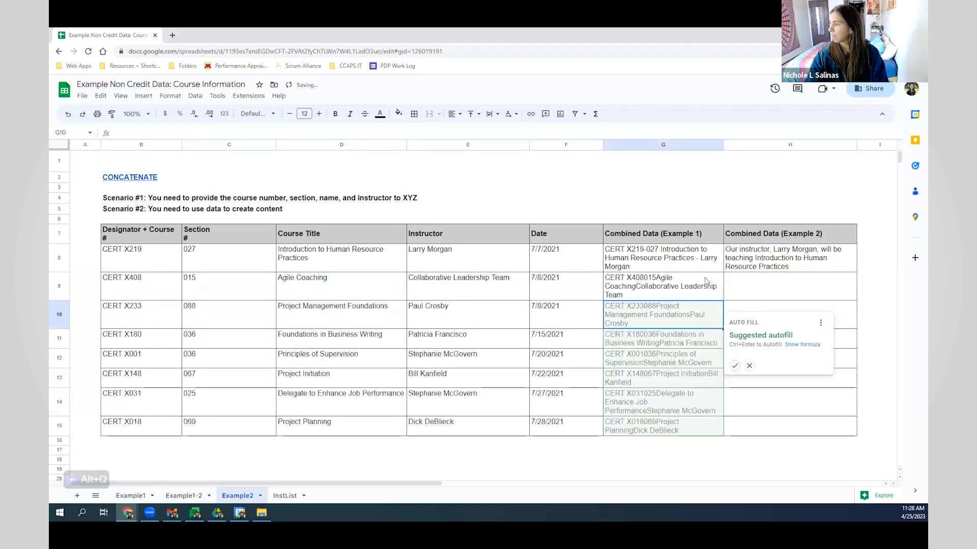
- Change G9 to =CONCATENATE(B9,"-", C9, " ", D9, " - ", E9) so the pieces get separators
click(750, 367)
click(653, 290)
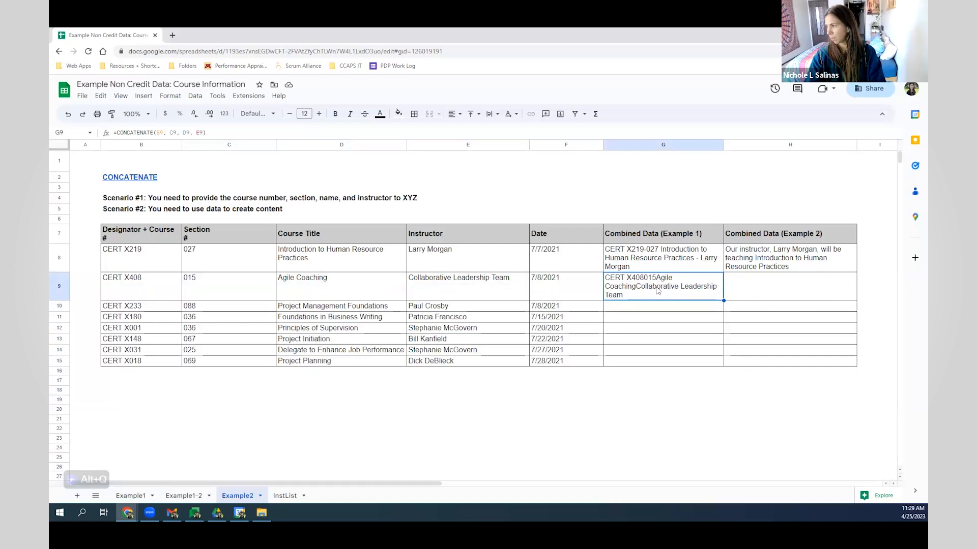
click(171, 134)
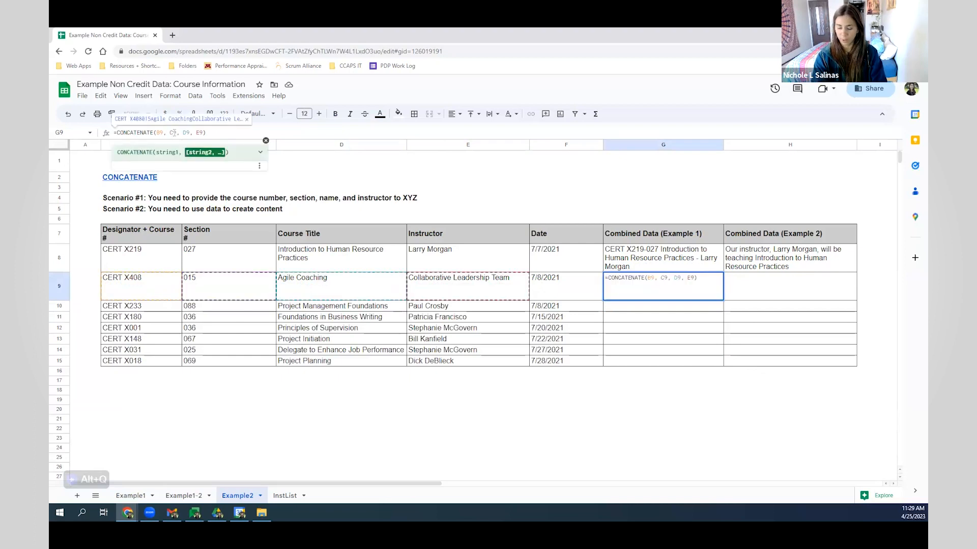
text("-)
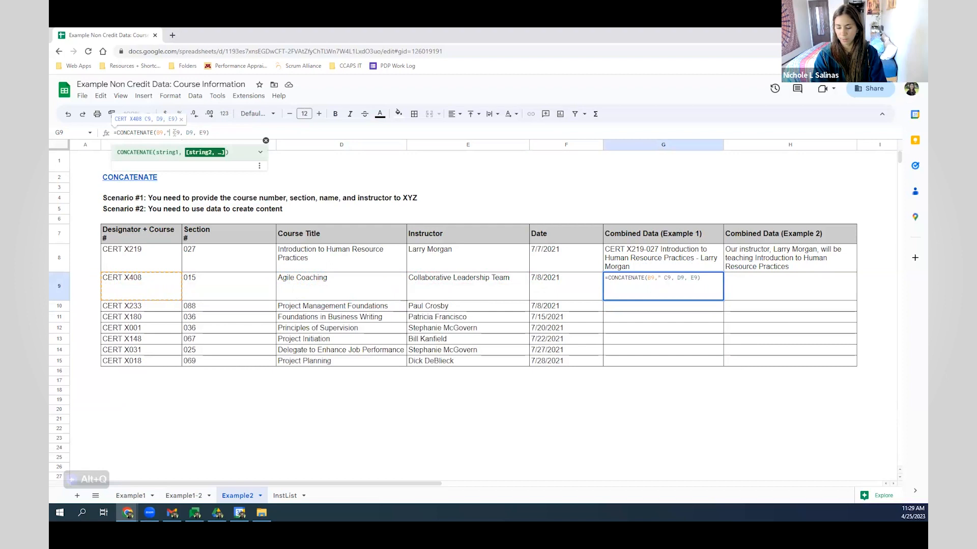
text(",)
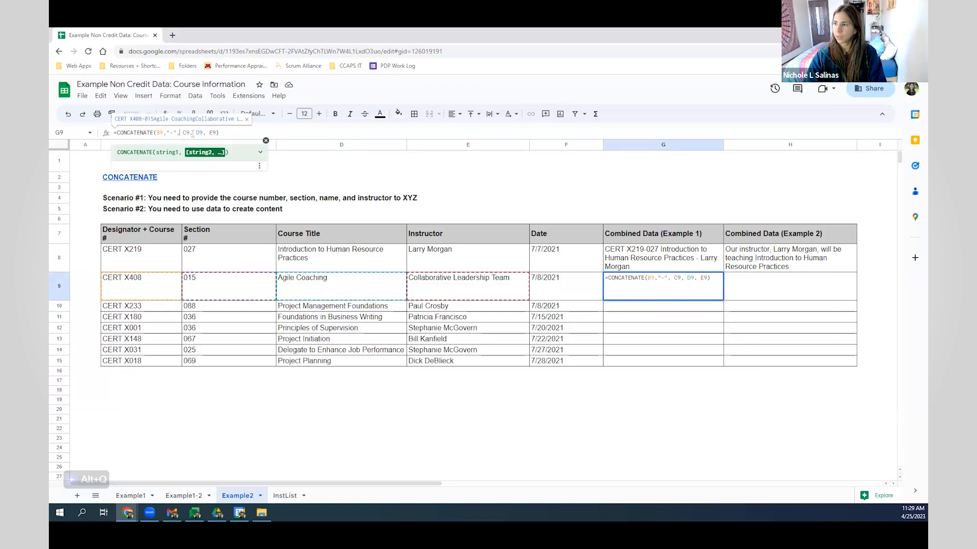
text(" ", D9)
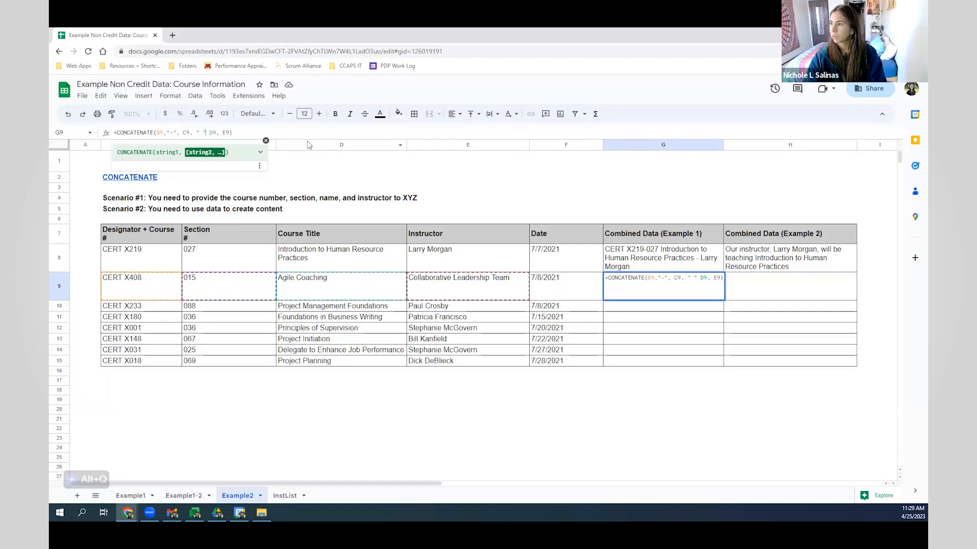
text(,)
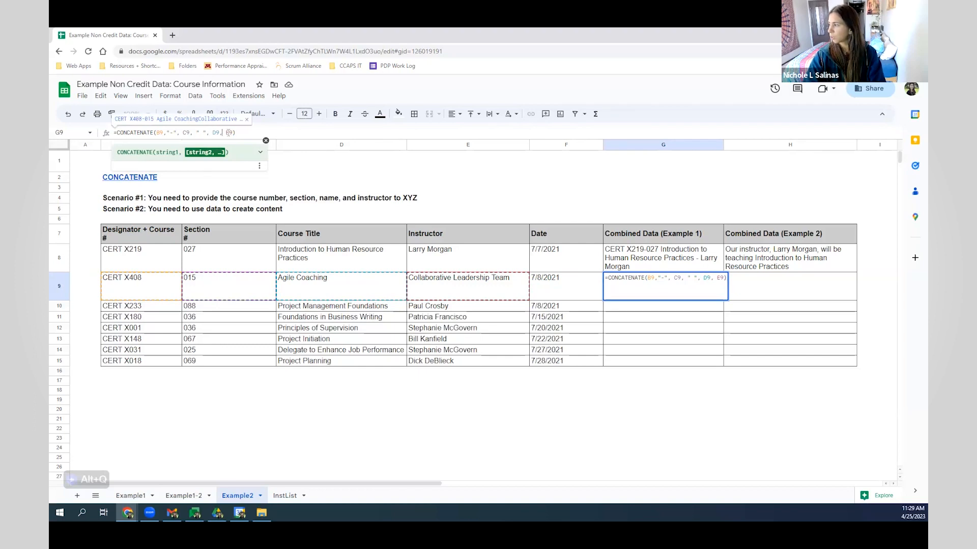
text(" - )
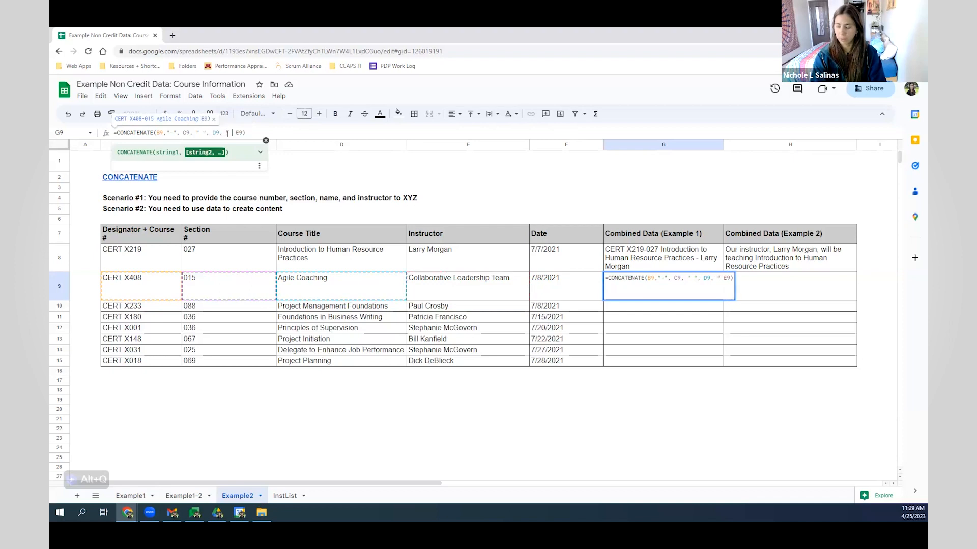
text(",)
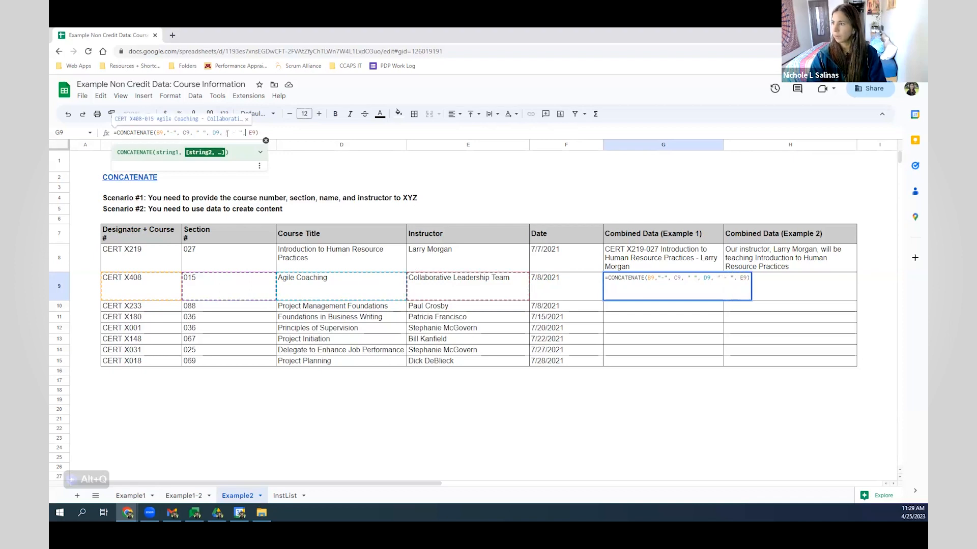
key(Return)
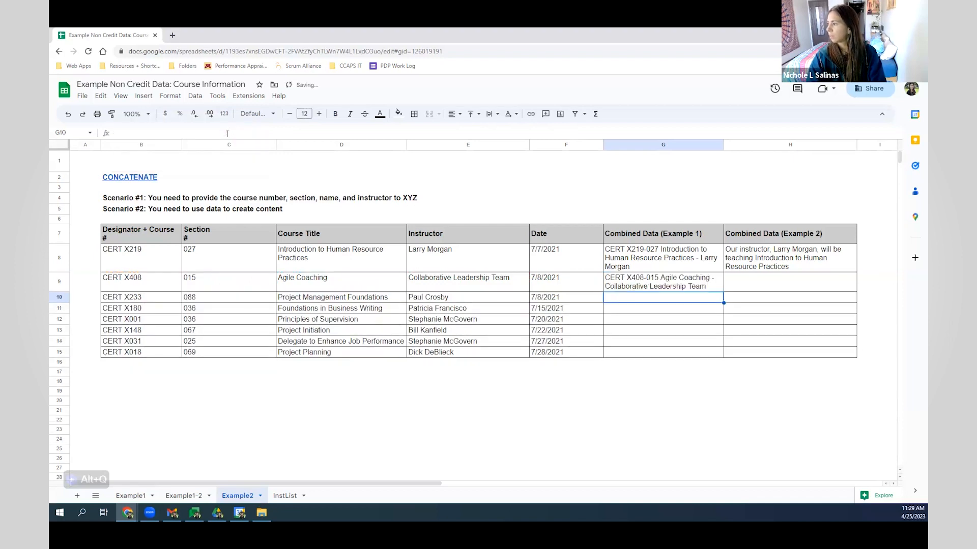
- Fill G9's combined-data formula down through G15 for every course row
click(646, 286)
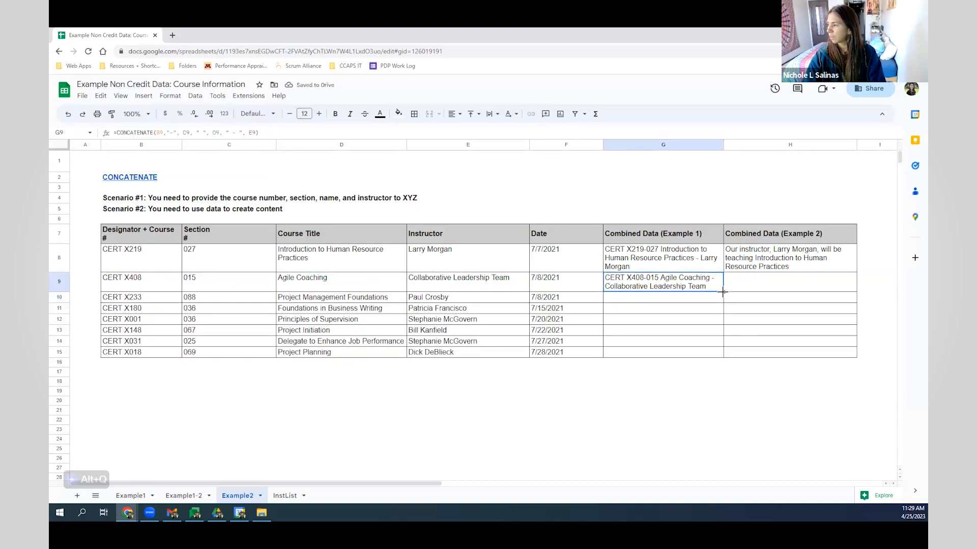
drag(723, 292, 676, 352)
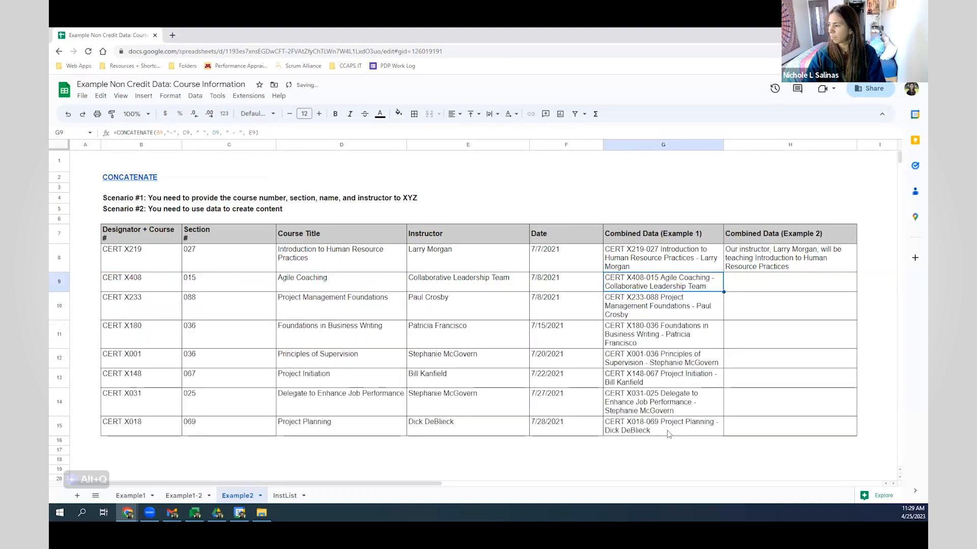
drag(723, 290, 706, 430)
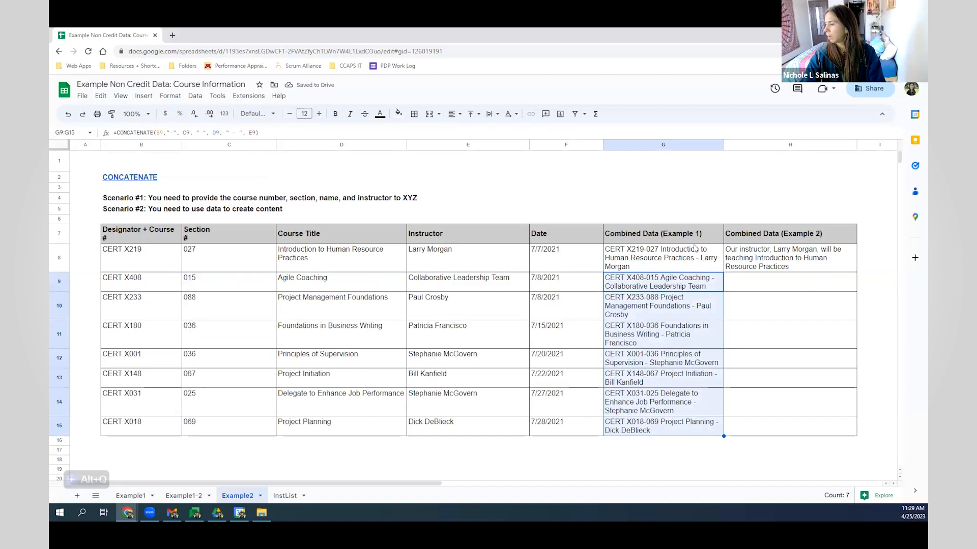
click(669, 286)
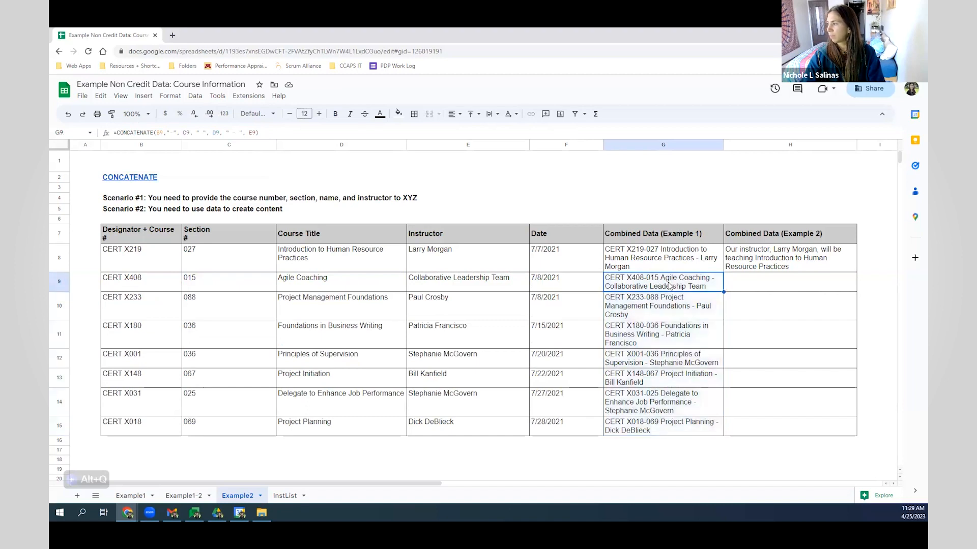
click(781, 262)
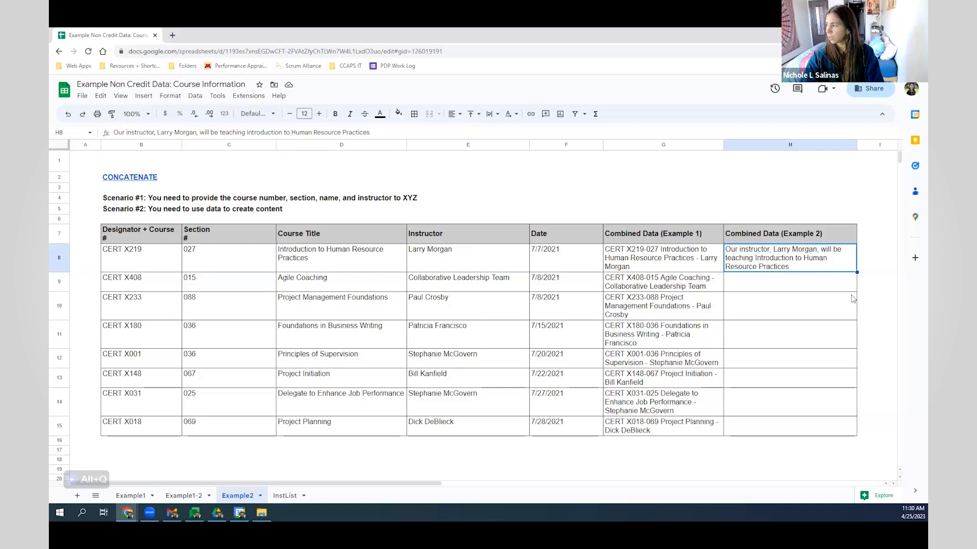
- Put =CONCATENATE("Our instructor, ", E9, ", is teaching ", D9) in H9 and autofill through H15
click(767, 283)
text(=)
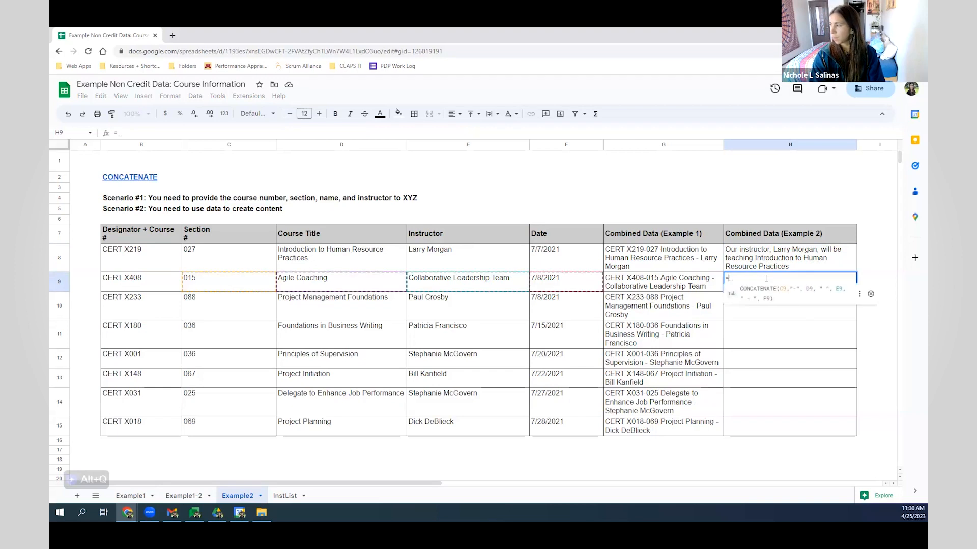
text(conco)
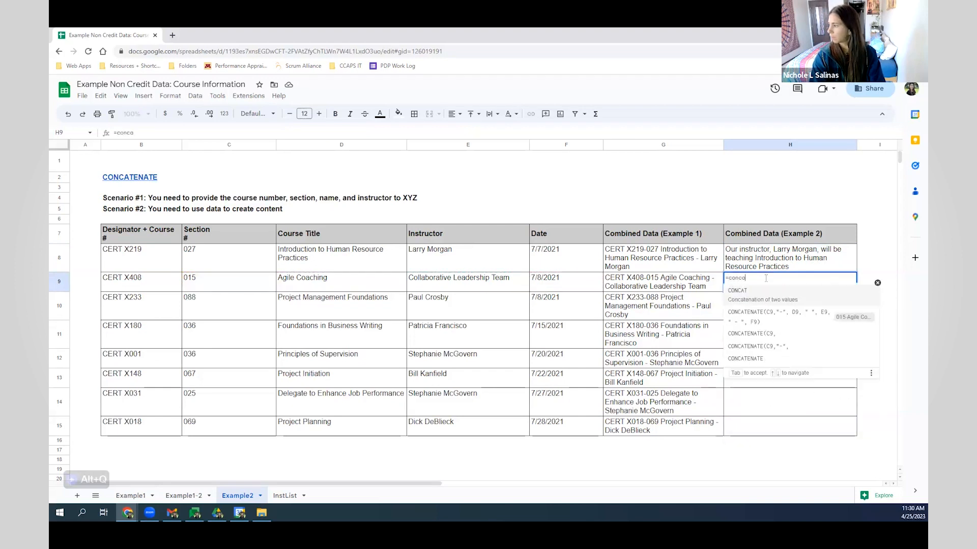
click(777, 358)
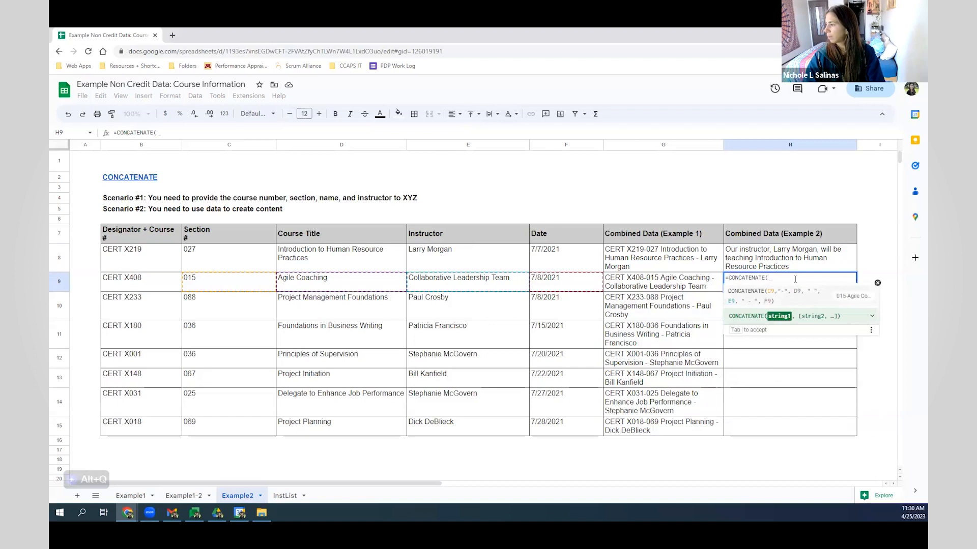
text("Out)
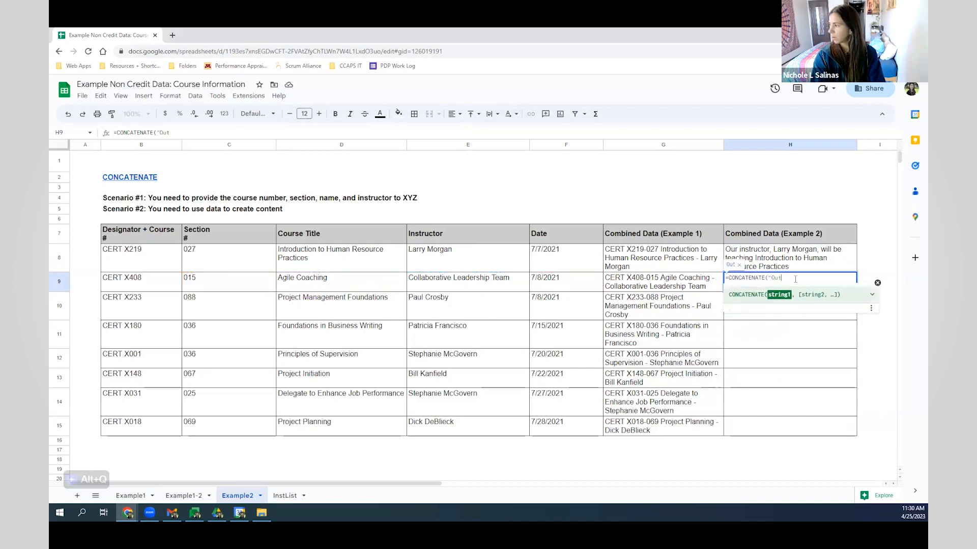
key(BackSpace)
text(r ins)
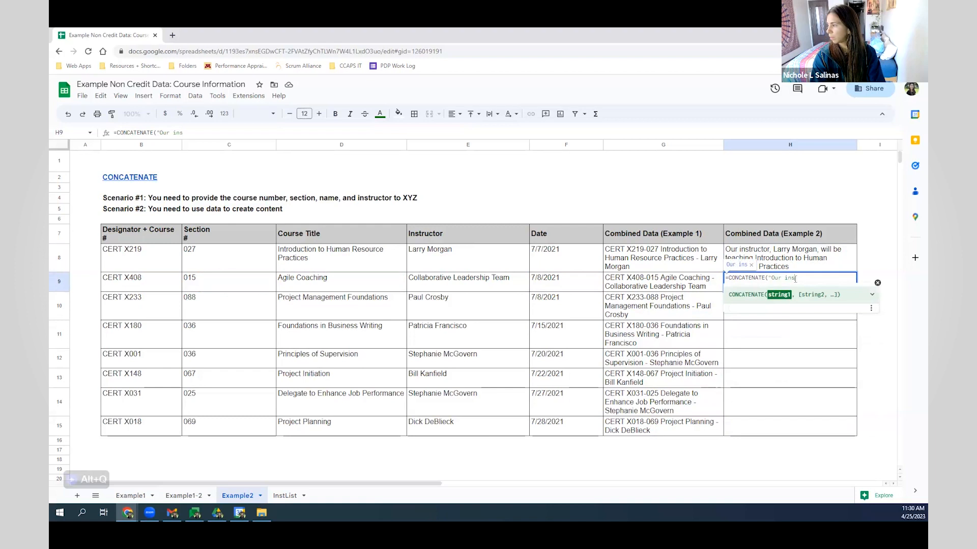
text(tructor, )
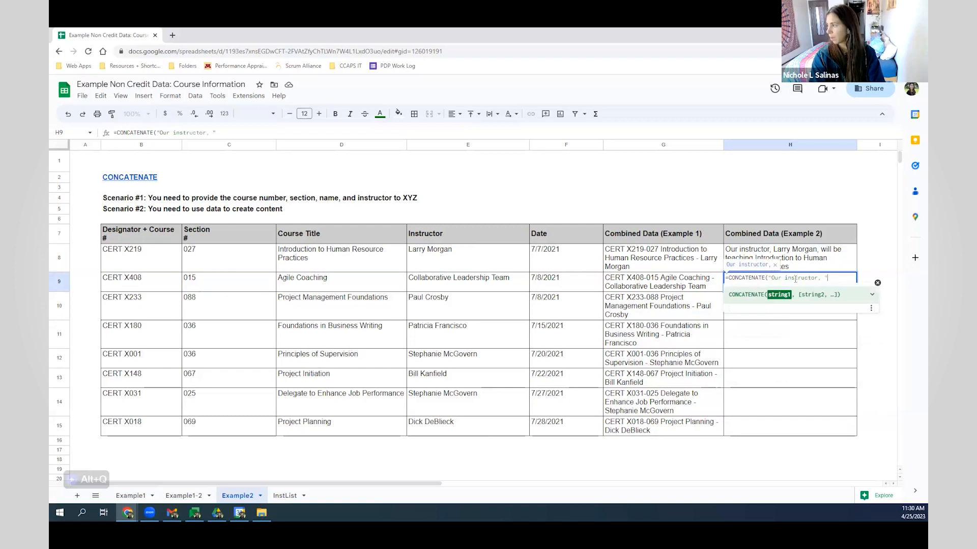
text(,)
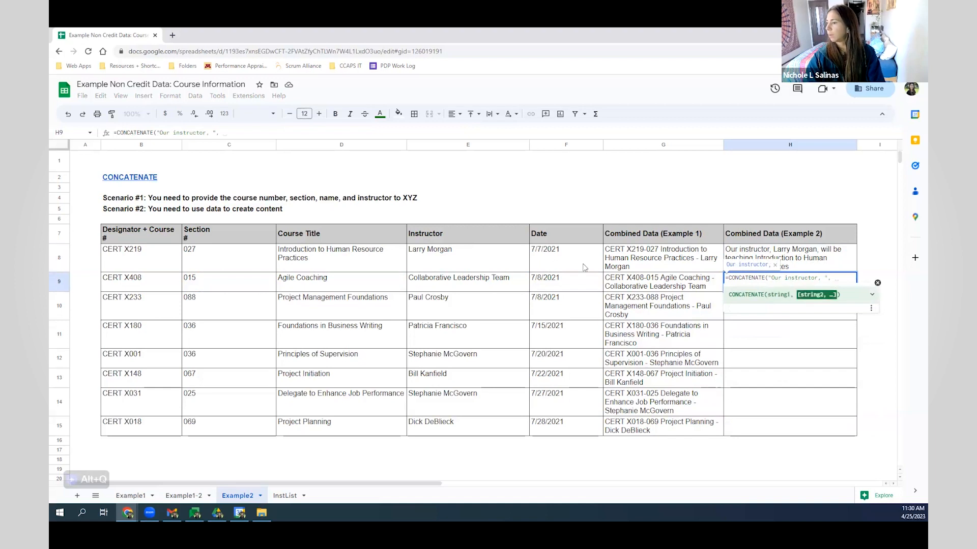
click(482, 283)
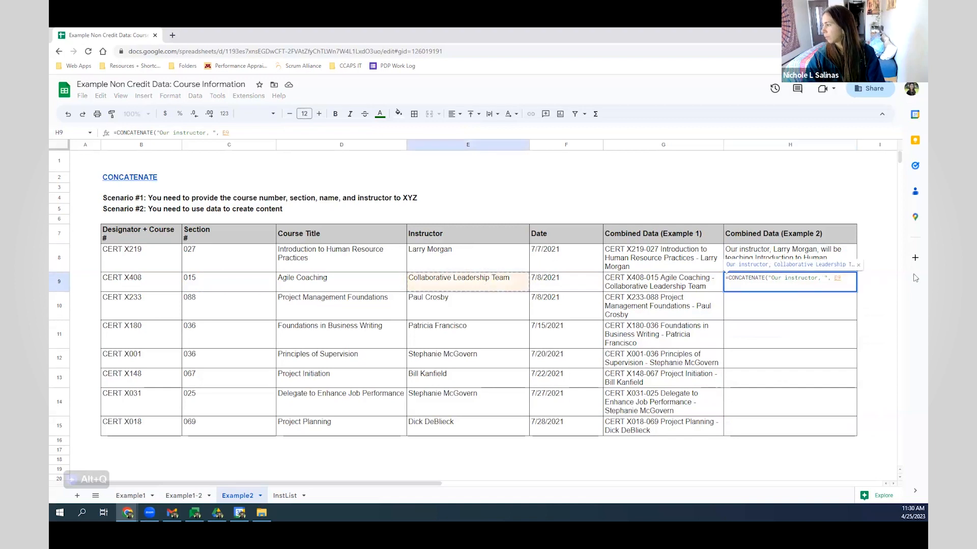
text(, ")
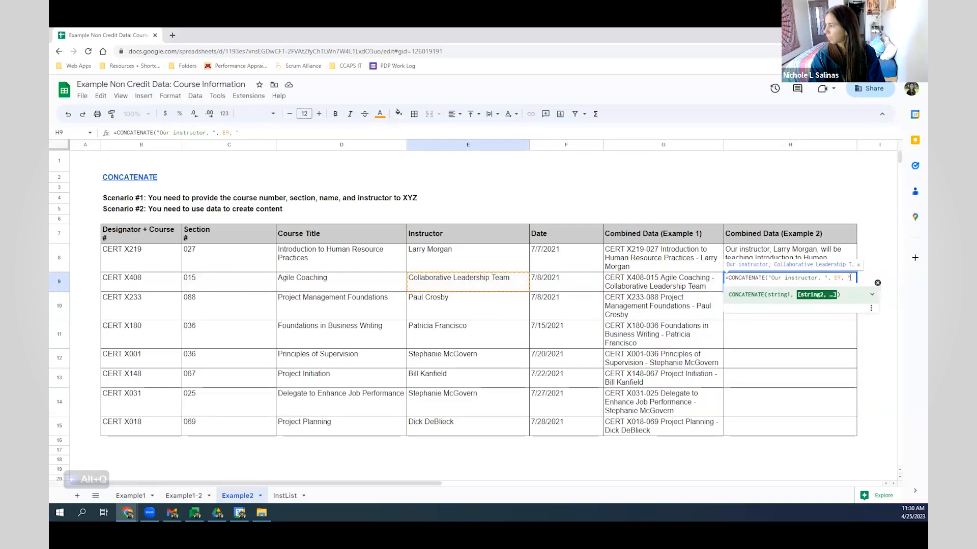
text(, E9, ")
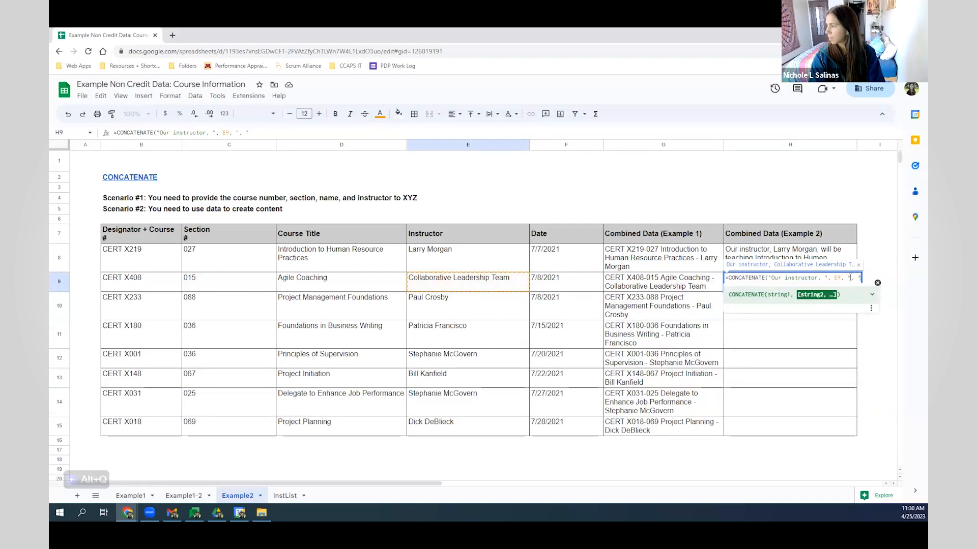
text(,)
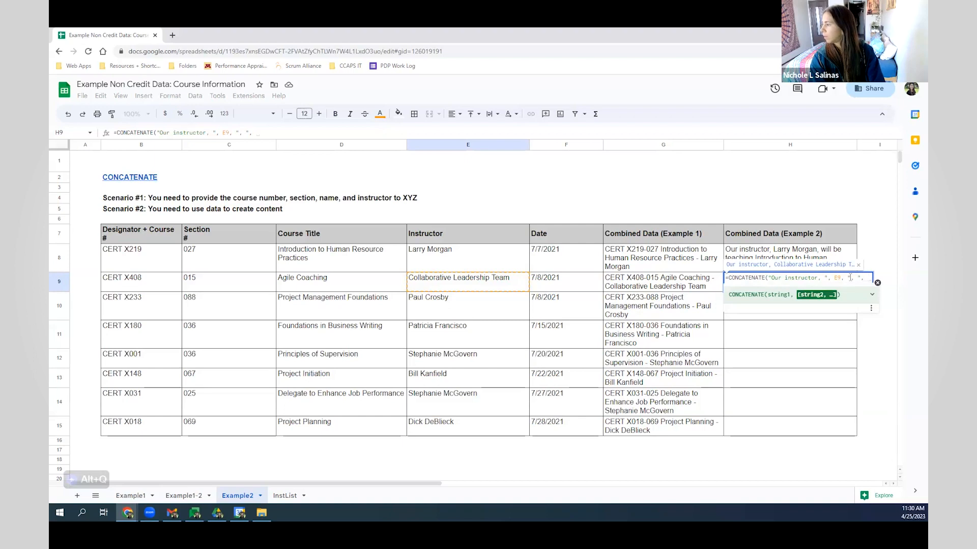
key(BackSpace)
key(BackSpace)
key(BackSpace)
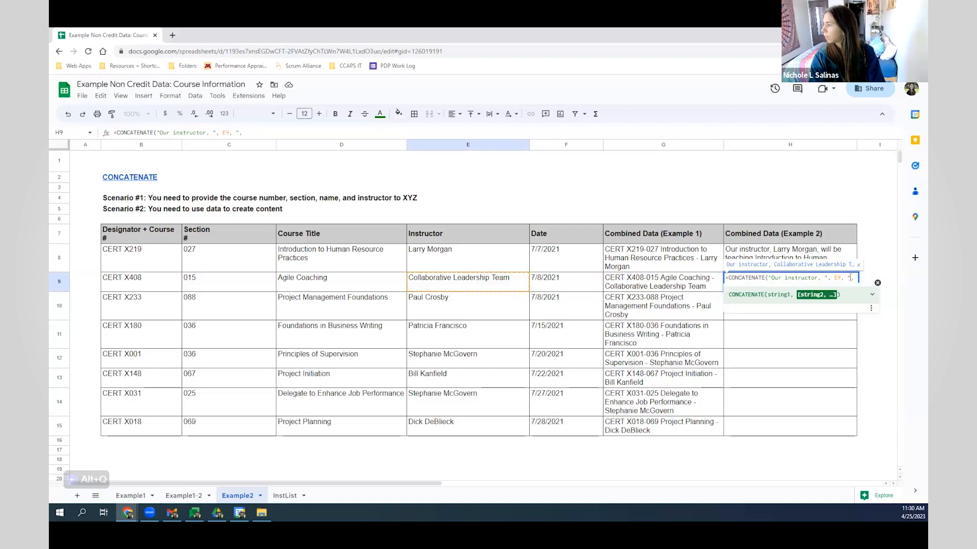
text(is tea)
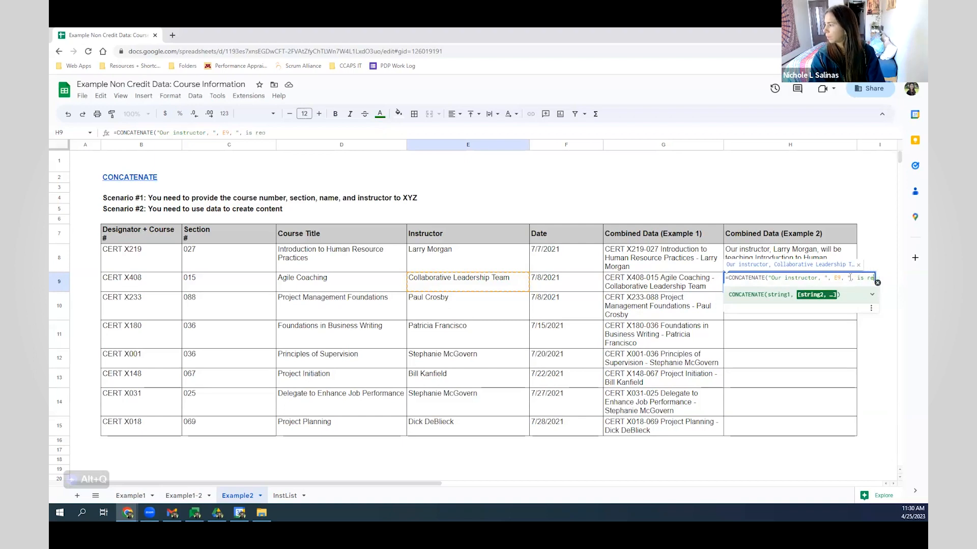
text(ching)
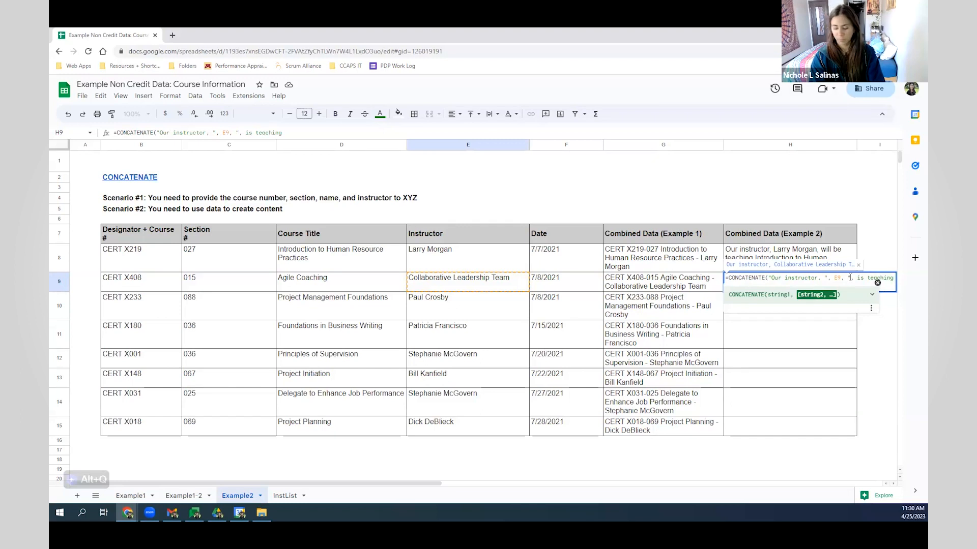
text( ",)
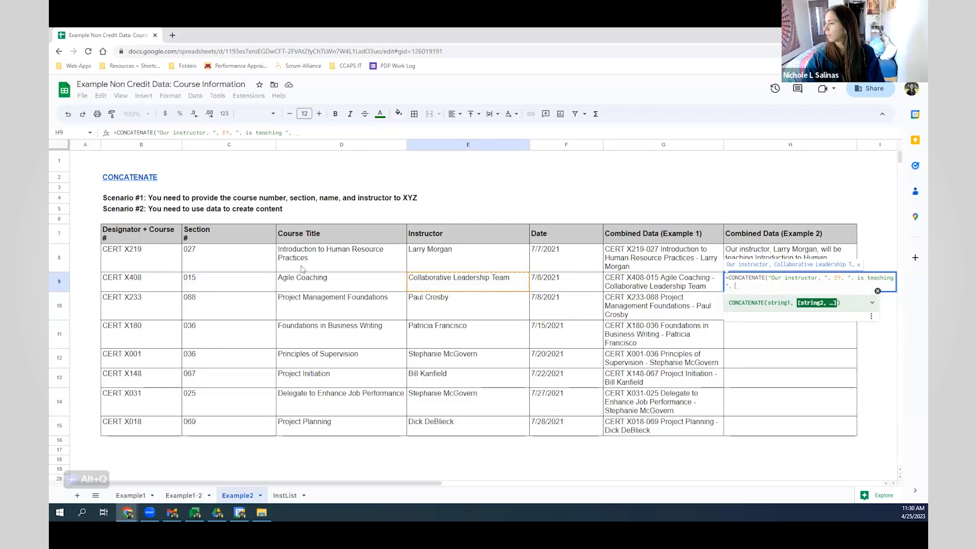
click(308, 287)
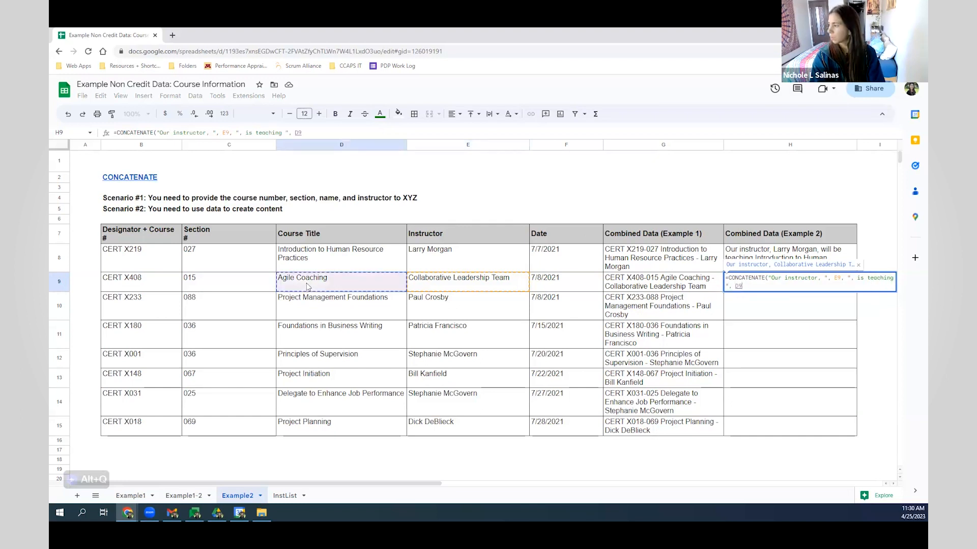
key(Return)
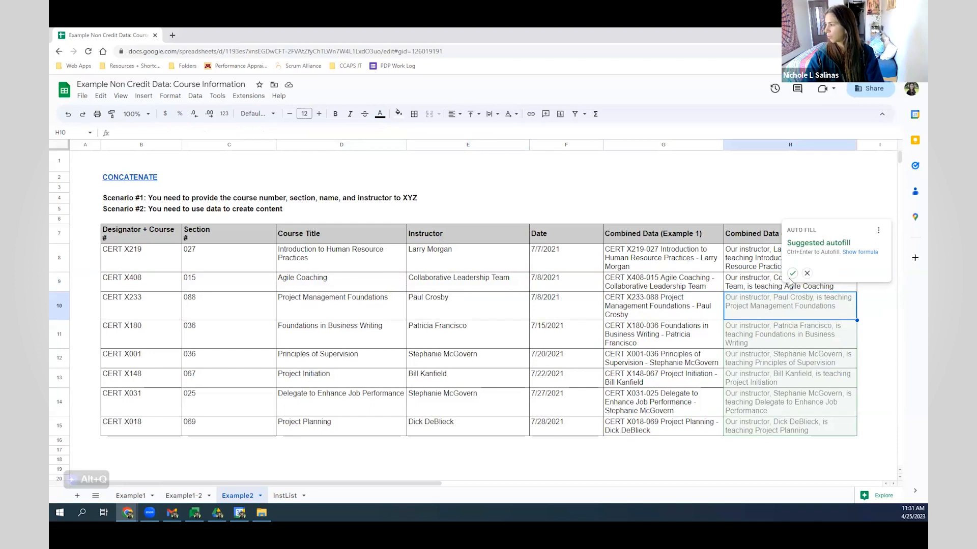
click(792, 275)
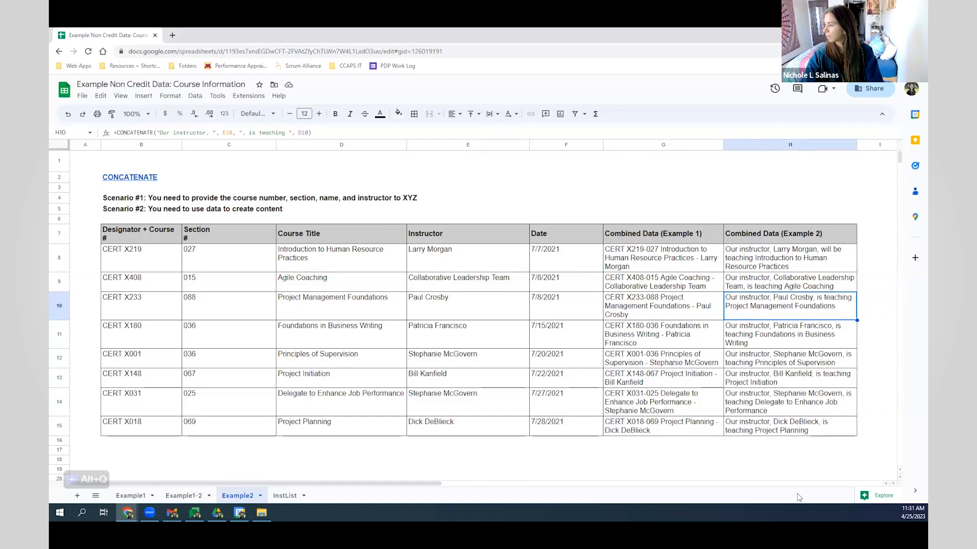
click(339, 200)
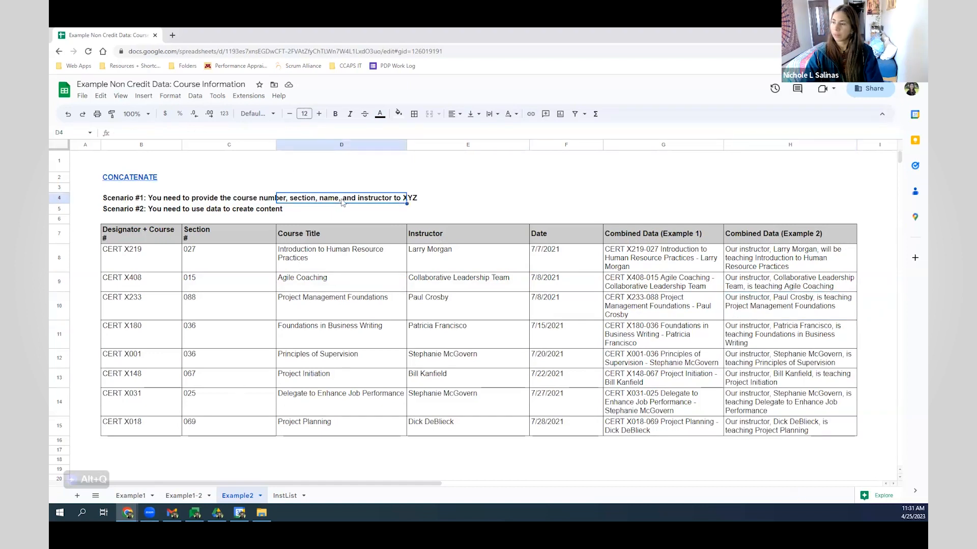
- Review the JOIN example value CERT X219-027 and its course and section cells
scroll(341, 202, down, 5)
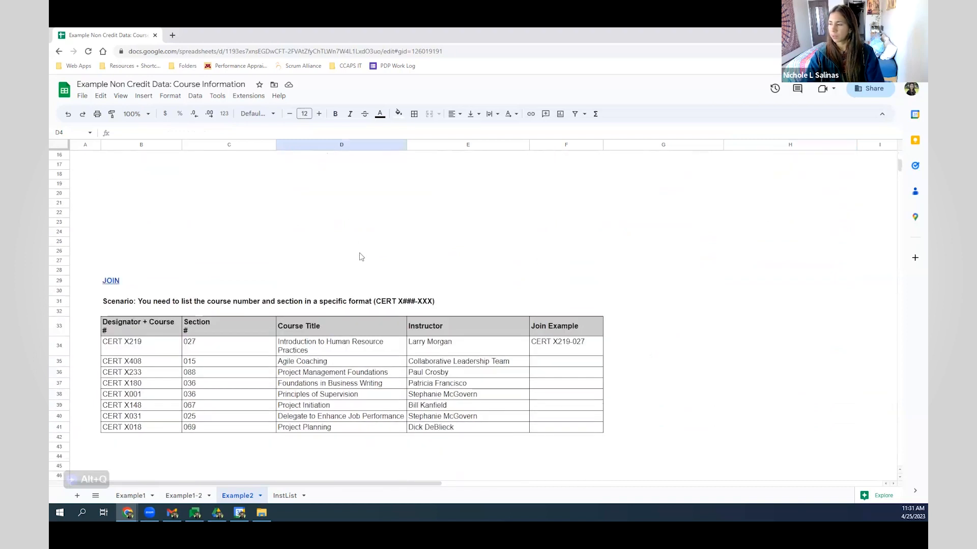
scroll(360, 257, down, 2)
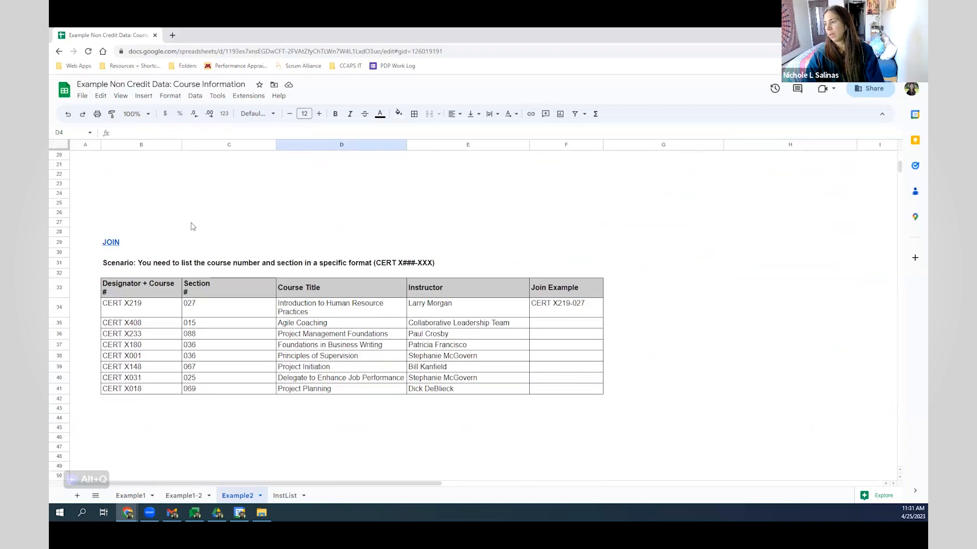
scroll(191, 223, down, 1)
scroll(219, 278, up, 1)
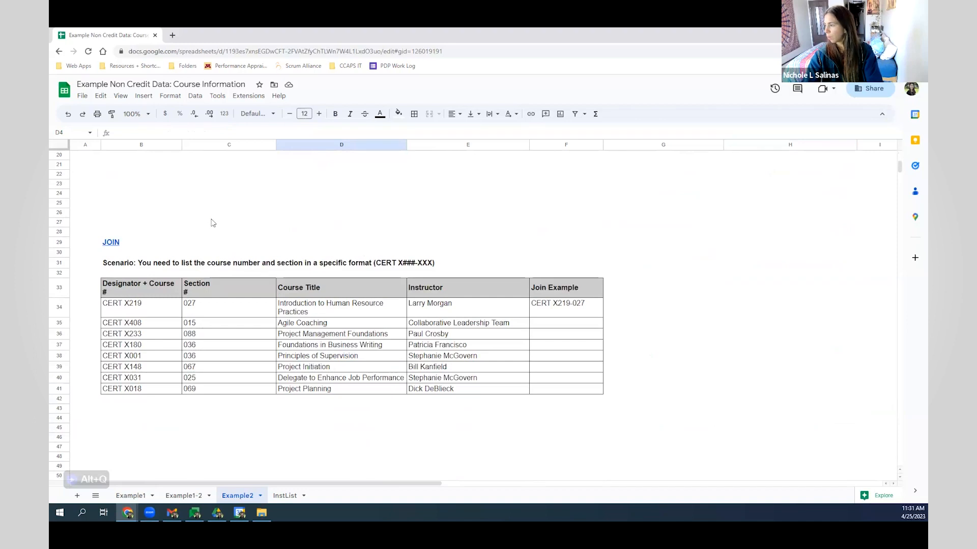
click(586, 310)
click(137, 311)
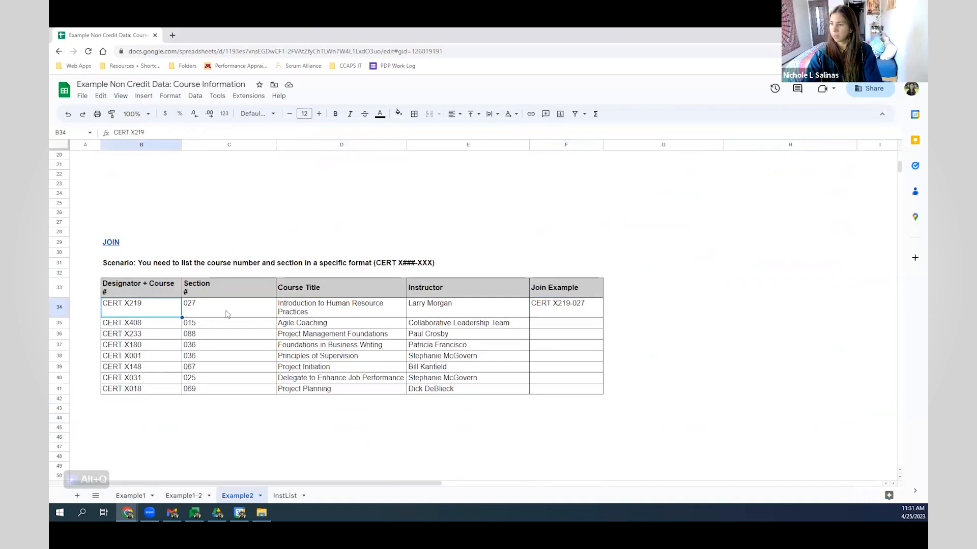
click(264, 306)
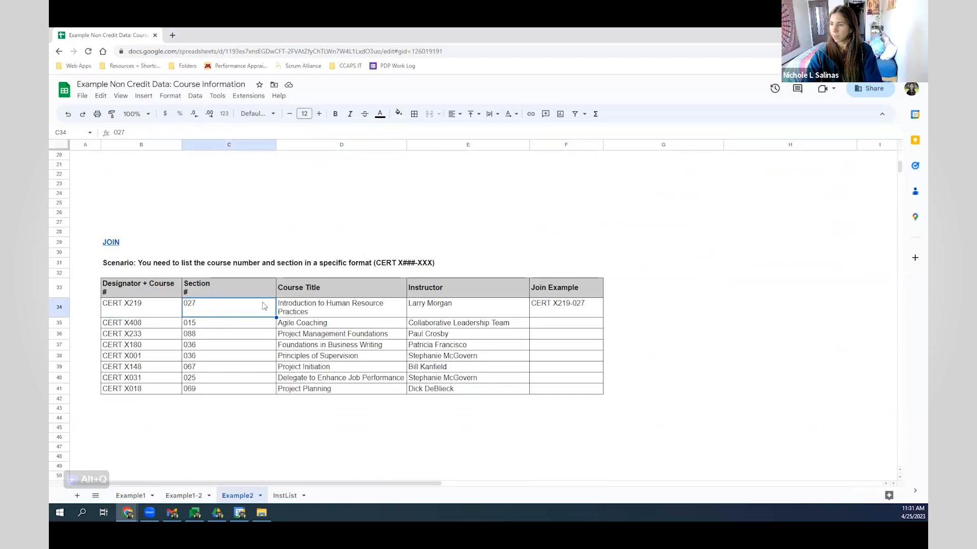
- Enter =JOIN("-",B35:C35) in F35 and autofill it down through F41
click(583, 326)
text(=JOIN()
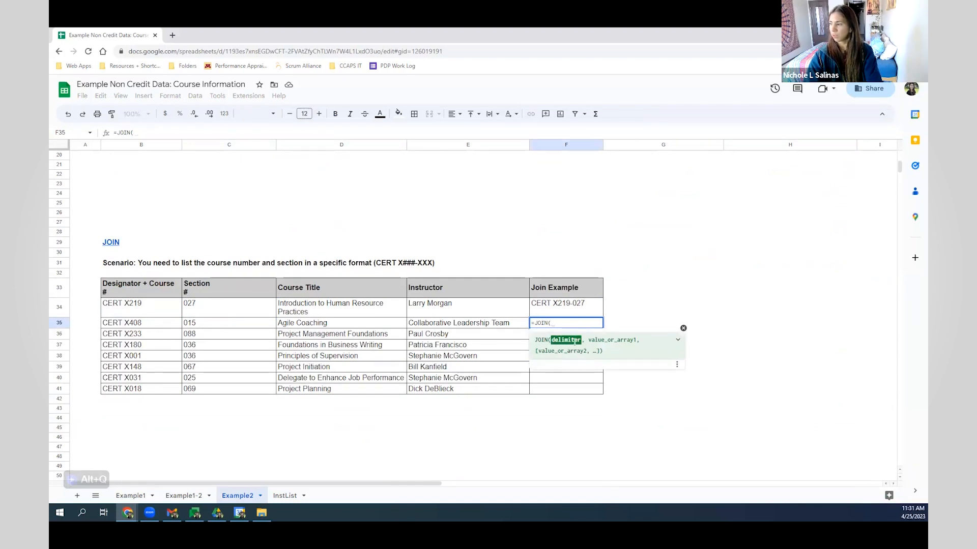
text("-",)
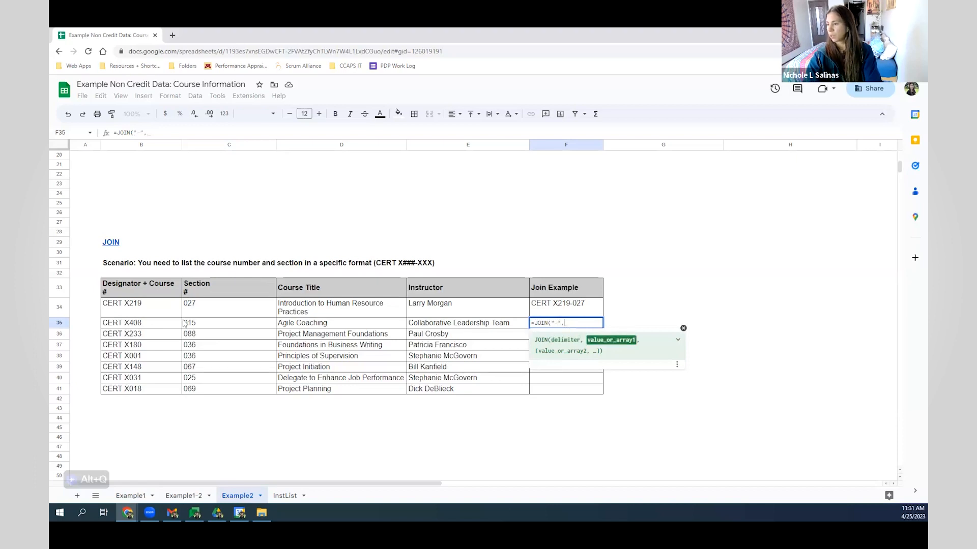
drag(171, 325, 206, 325)
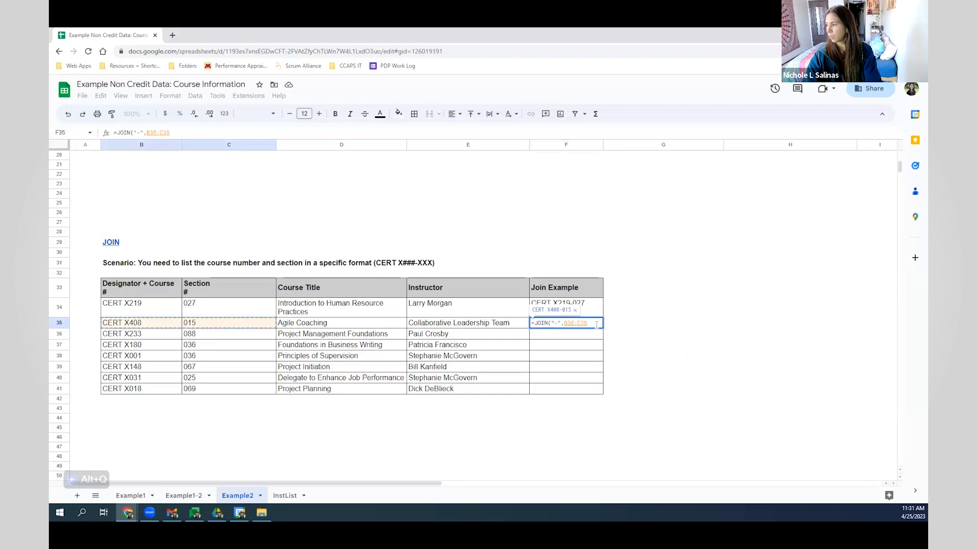
key(Return)
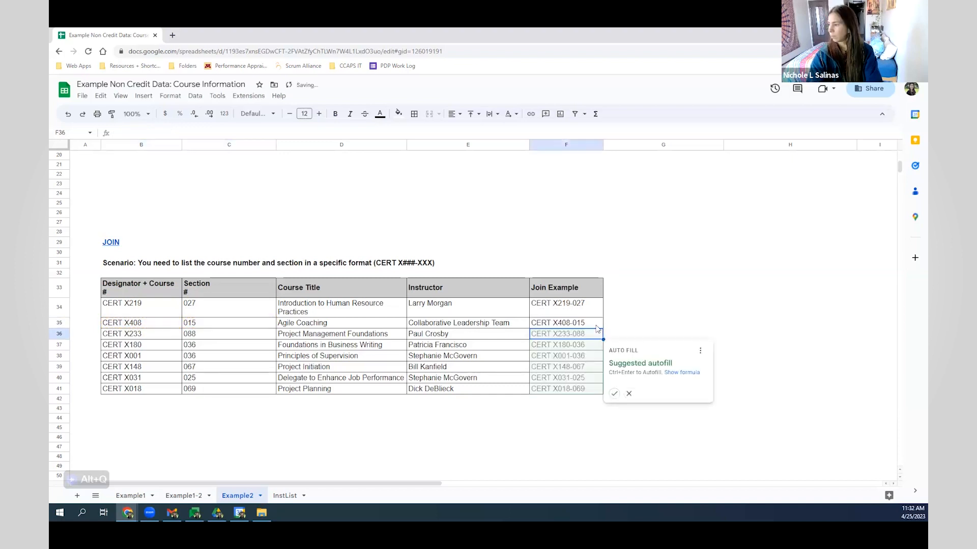
click(614, 394)
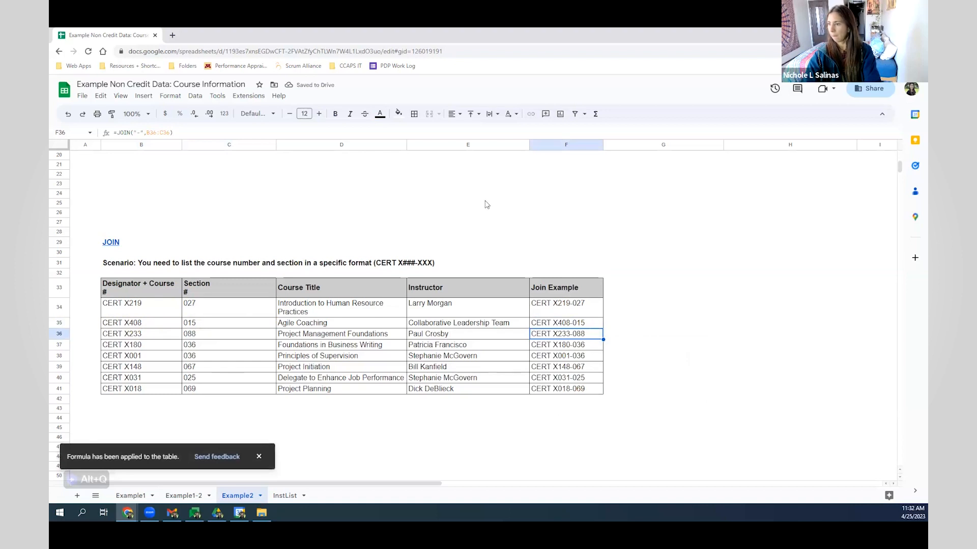
scroll(605, 257, down, 2)
scroll(612, 324, down, 4)
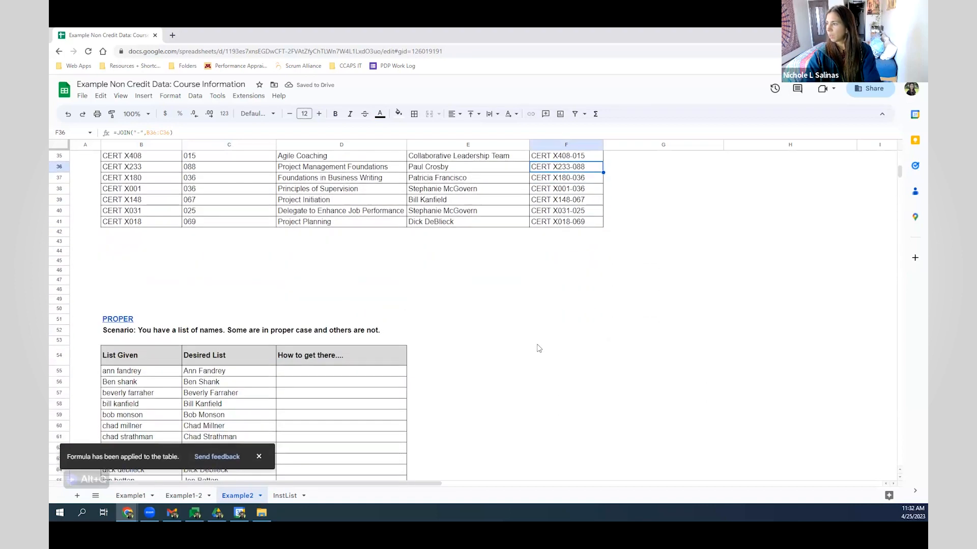
scroll(613, 294, down, 2)
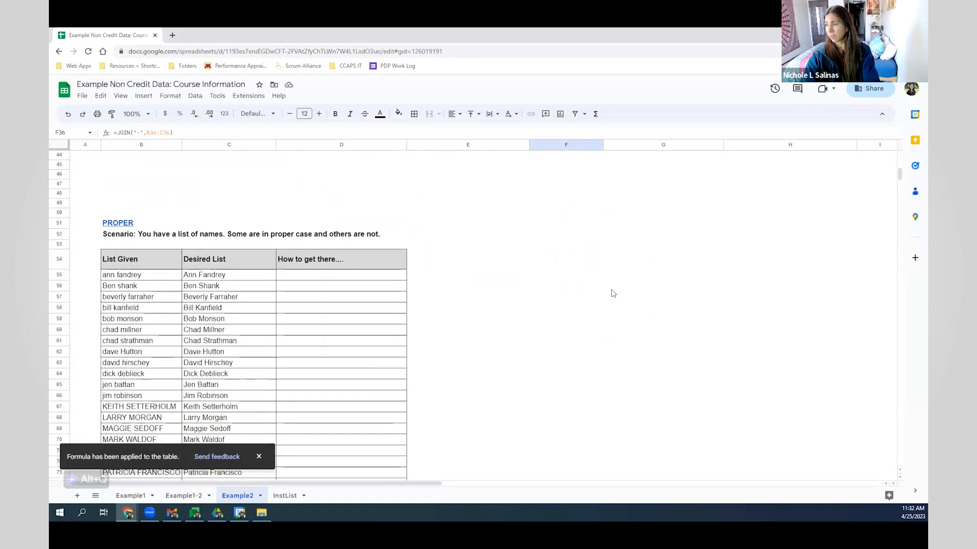
scroll(613, 294, down, 1)
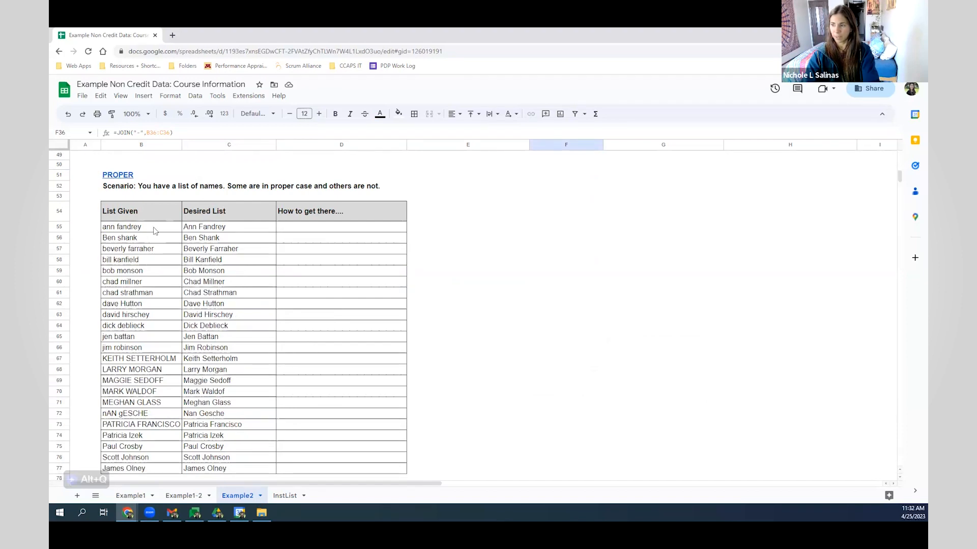
mouse_move(128, 175)
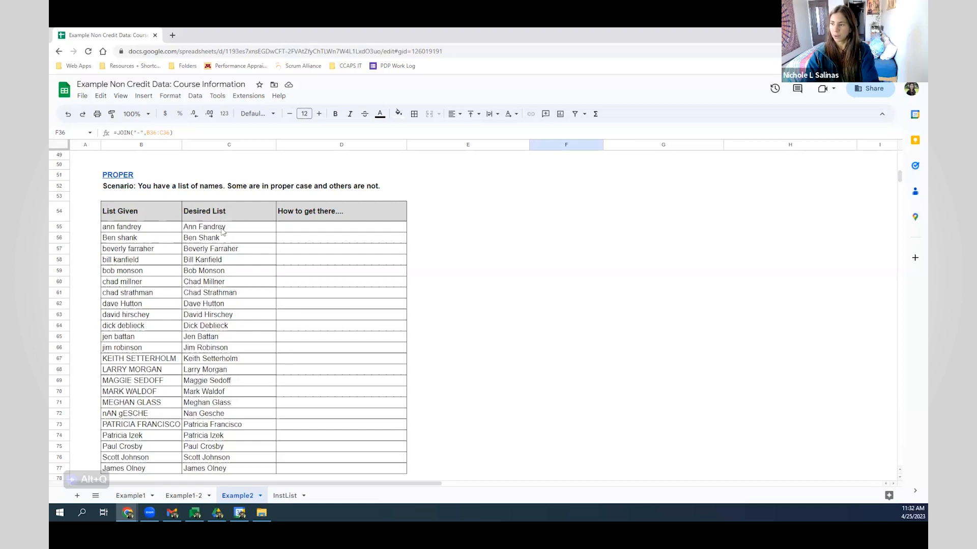
click(314, 236)
click(147, 226)
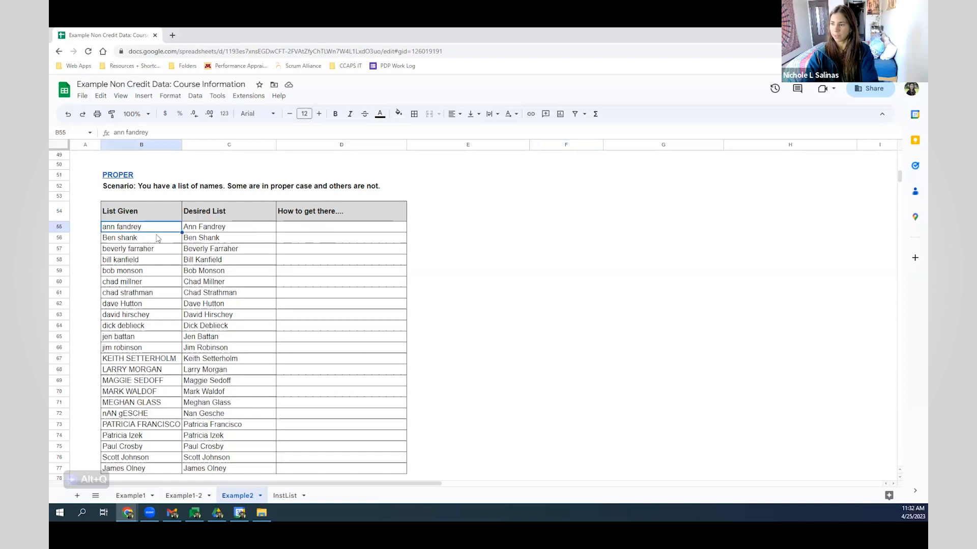
scroll(157, 226, down, 1)
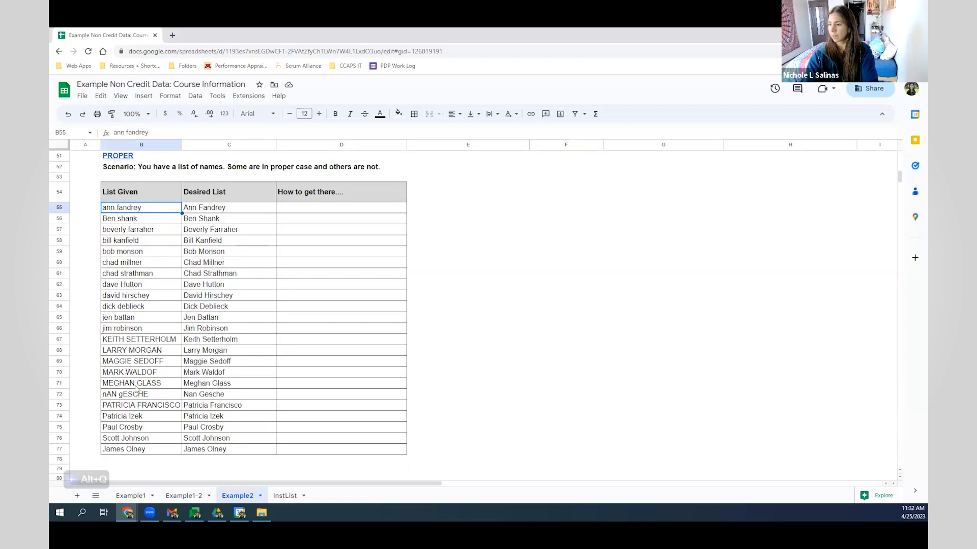
- Enter =PROPER(B55) in D55 and autofill it down through D77
click(313, 212)
text(=pr)
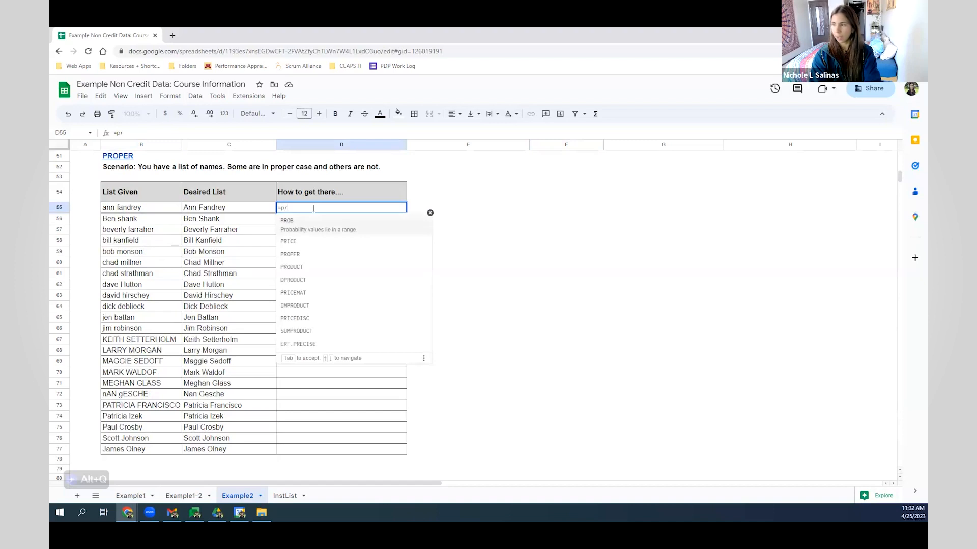
text(oper)
key(Tab)
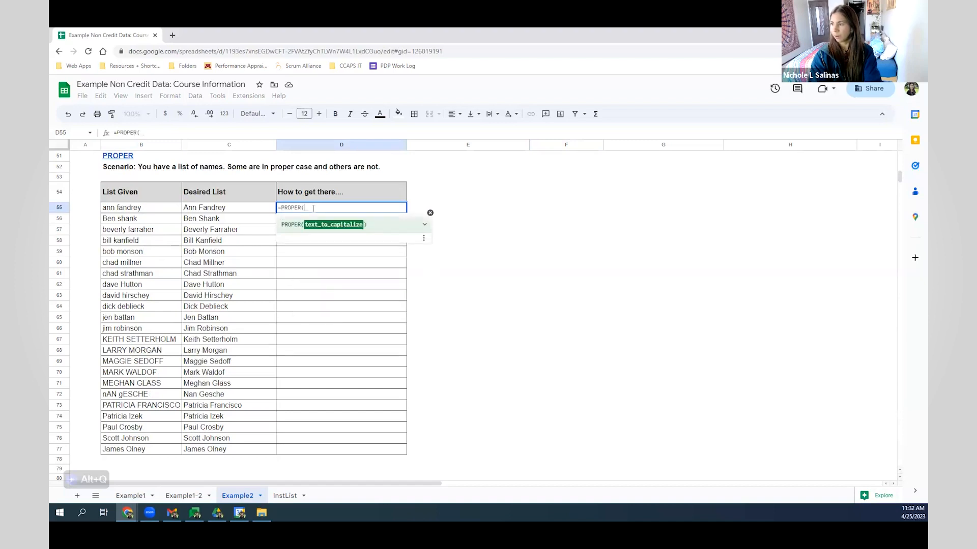
click(142, 207)
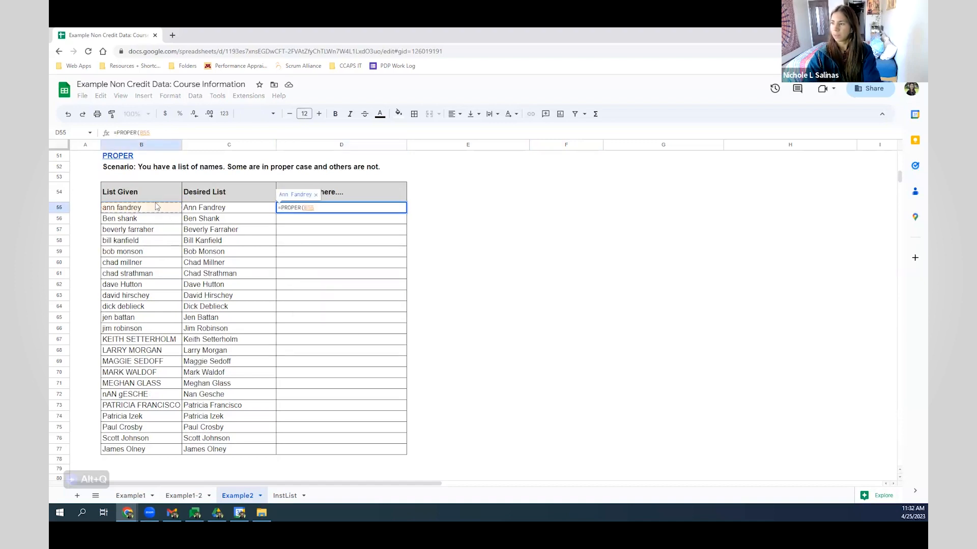
text())
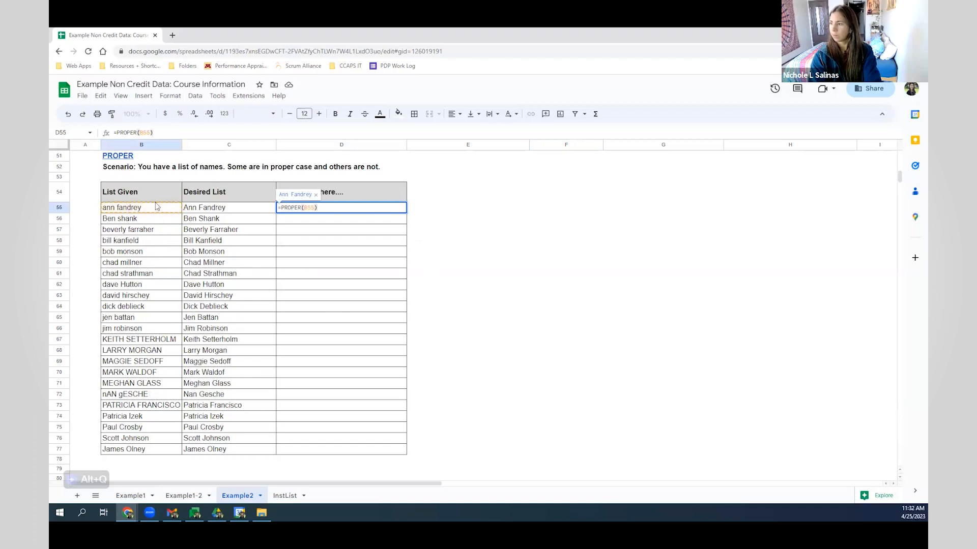
key(Return)
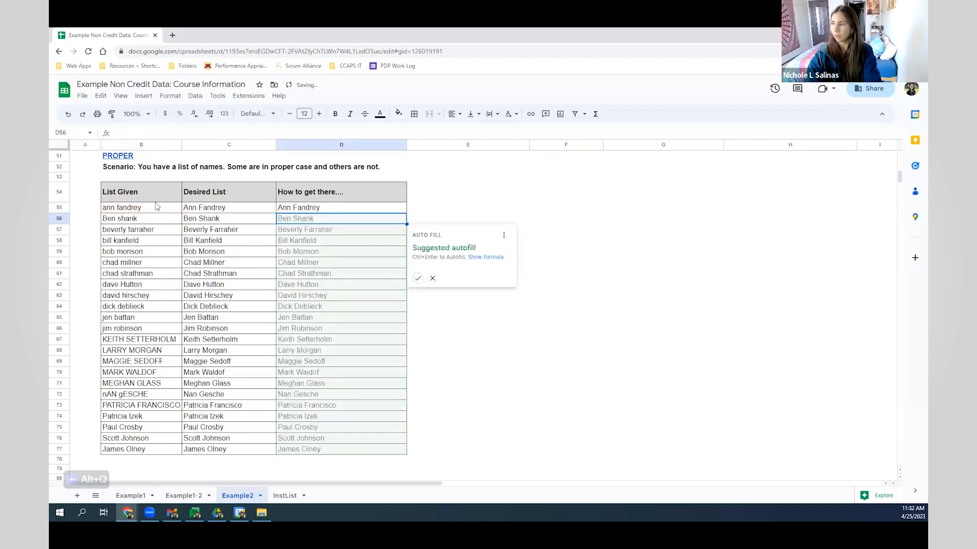
click(417, 278)
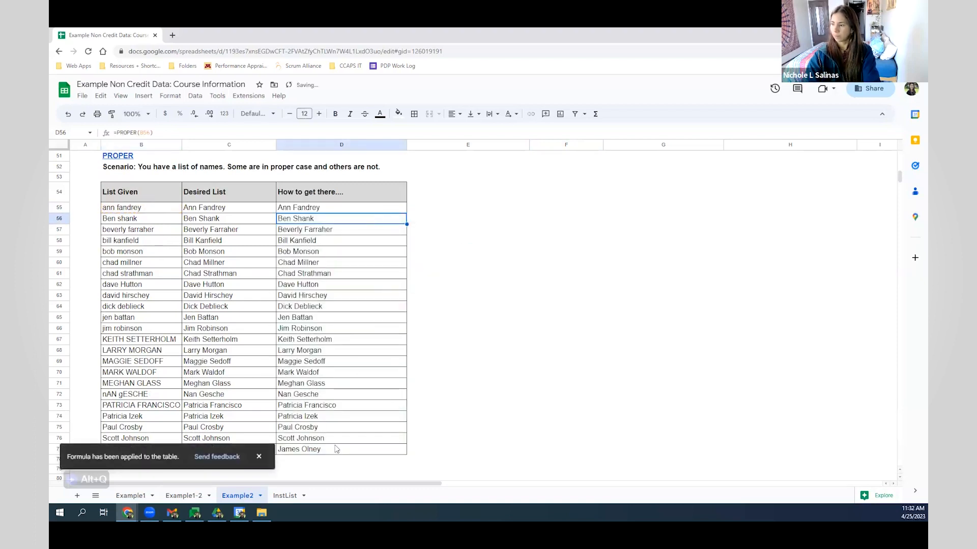
click(165, 407)
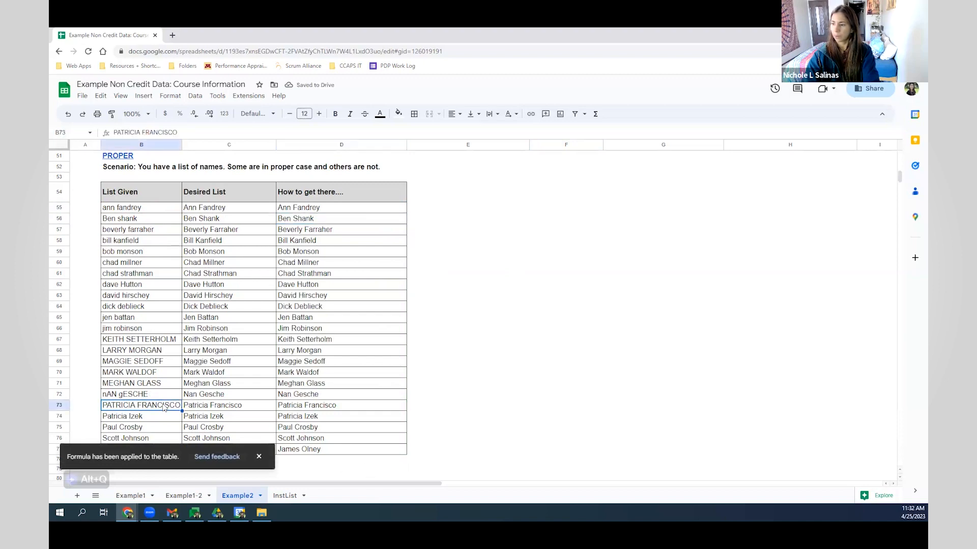
click(322, 410)
click(167, 407)
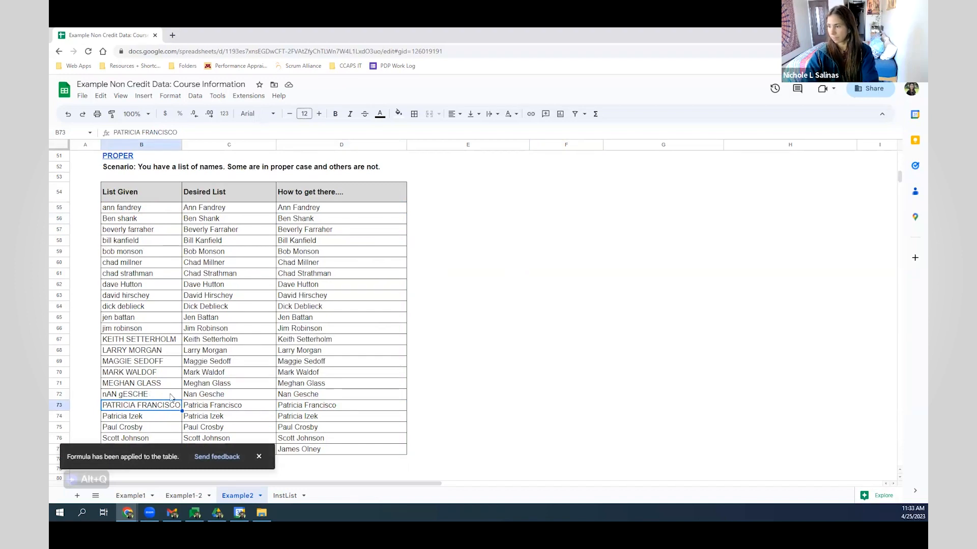
click(373, 308)
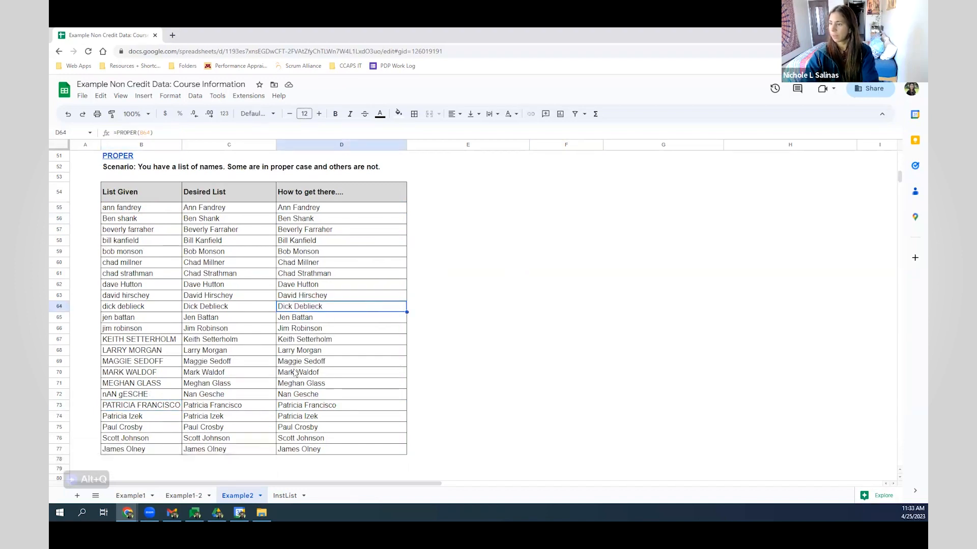
- Scroll down to the Split text to columns example and select the 24 names in B92:B115
scroll(218, 301, down, 5)
scroll(224, 287, down, 5)
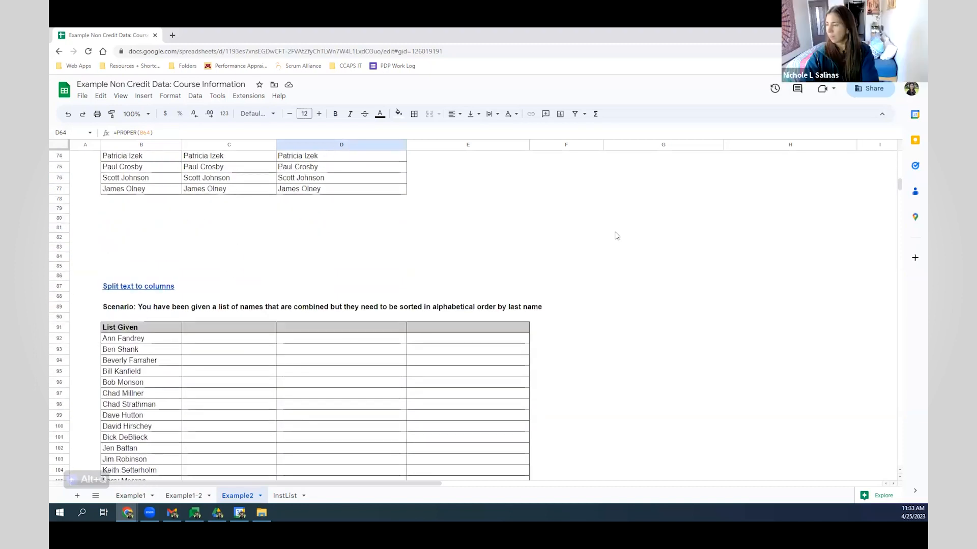
scroll(240, 242, down, 3)
scroll(240, 242, down, 1)
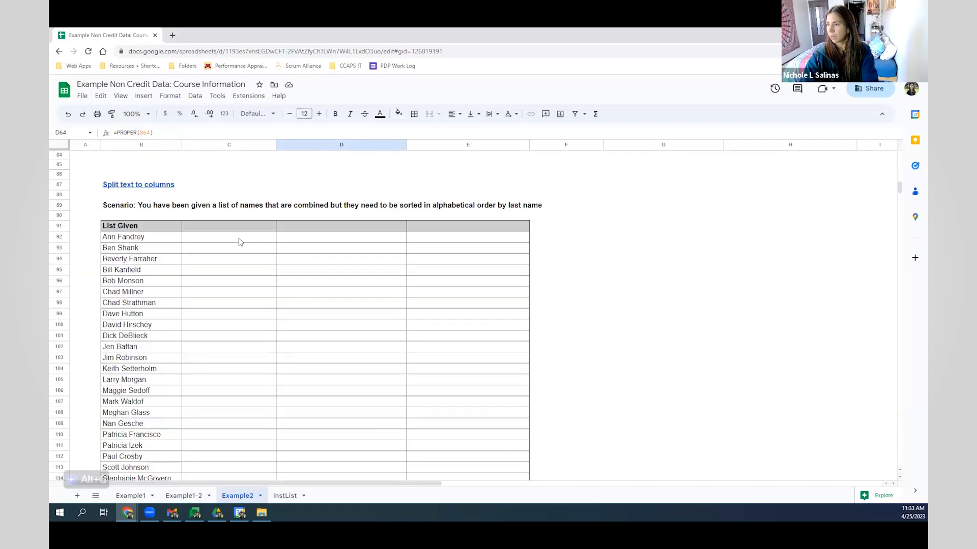
scroll(240, 242, down, 1)
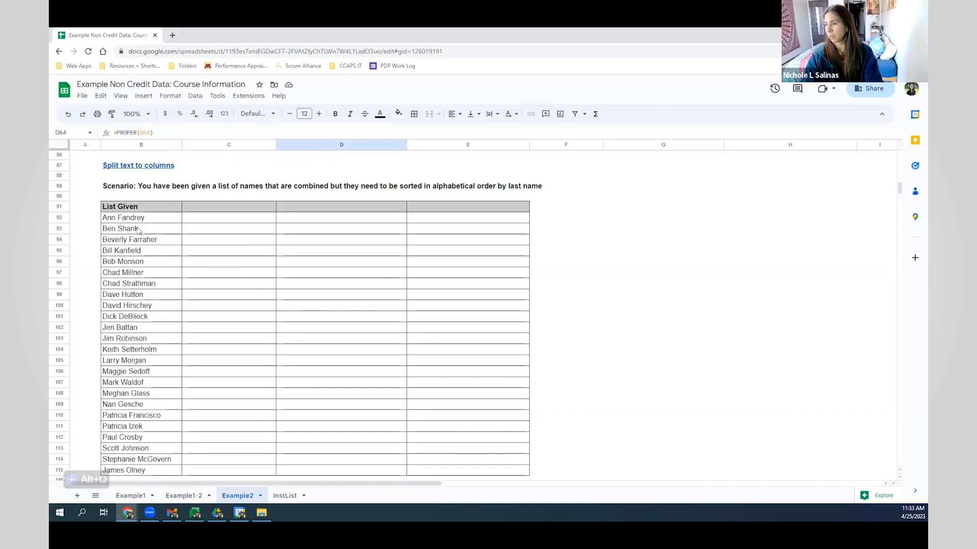
scroll(155, 257, down, 2)
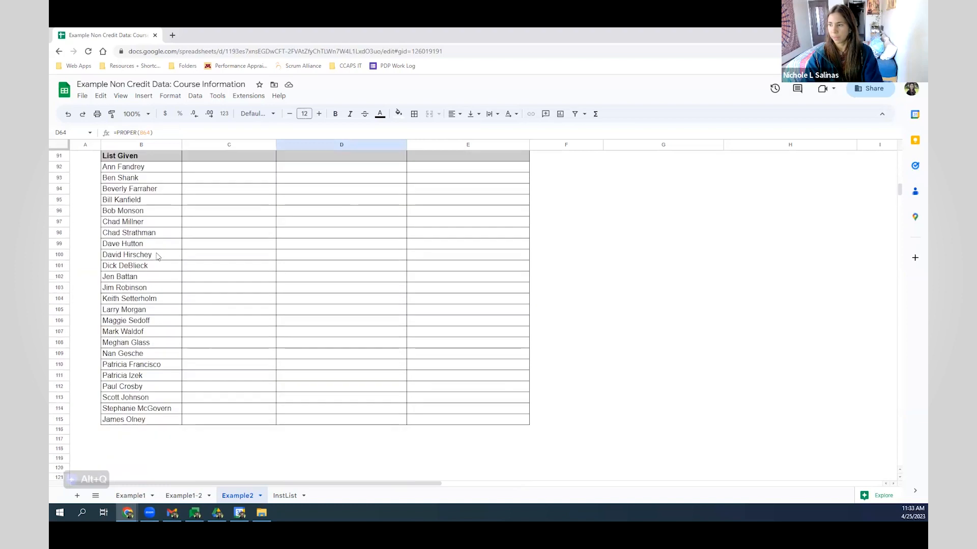
scroll(157, 257, up, 1)
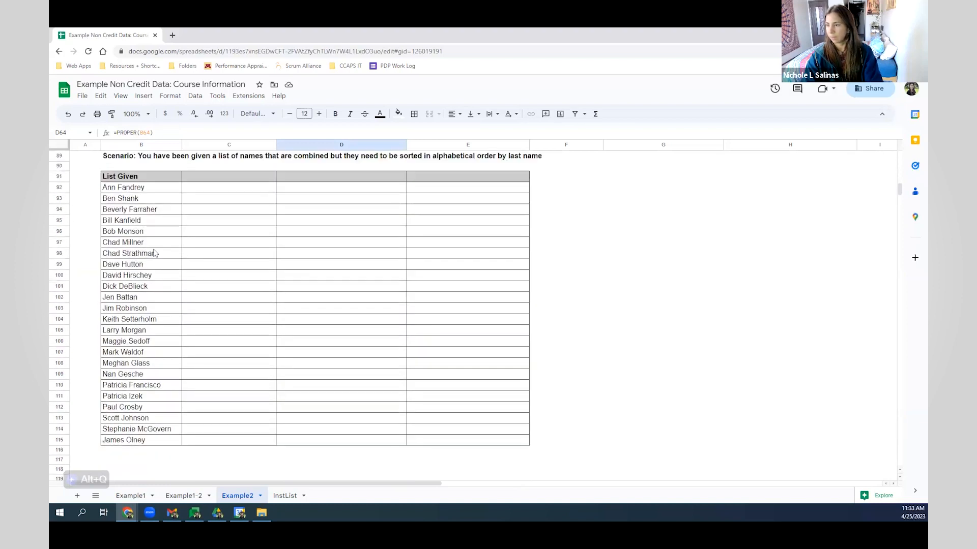
drag(169, 191, 164, 442)
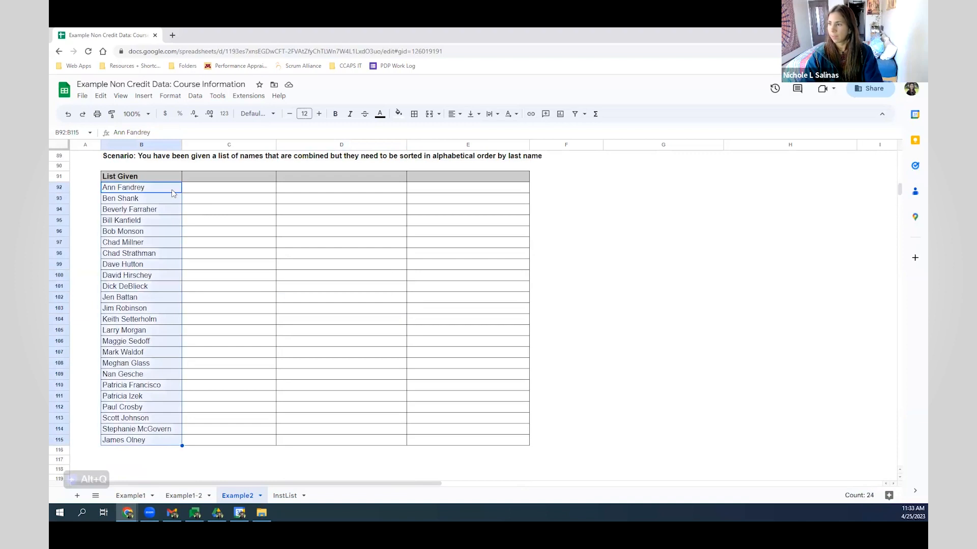
- Split the selected full names into two columns using Space as the separator
click(196, 96)
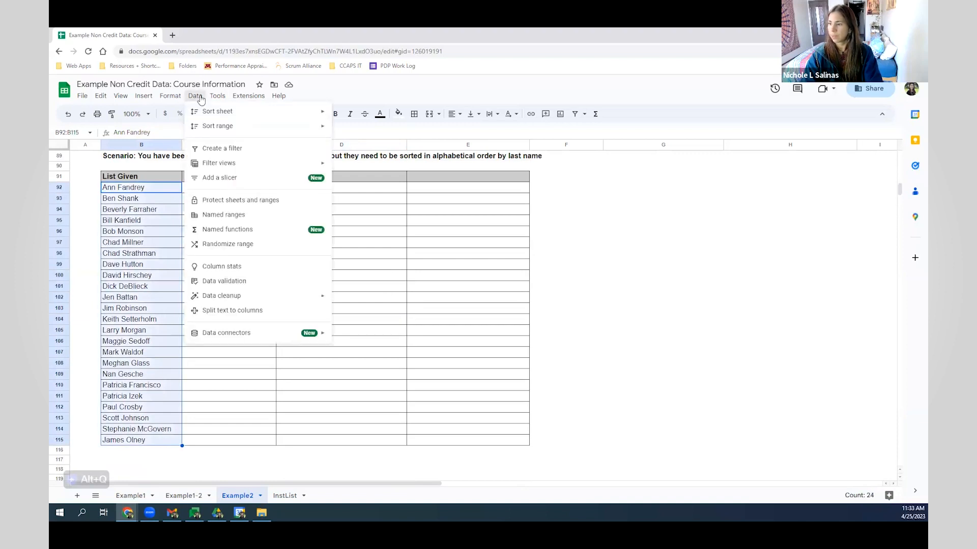
click(288, 317)
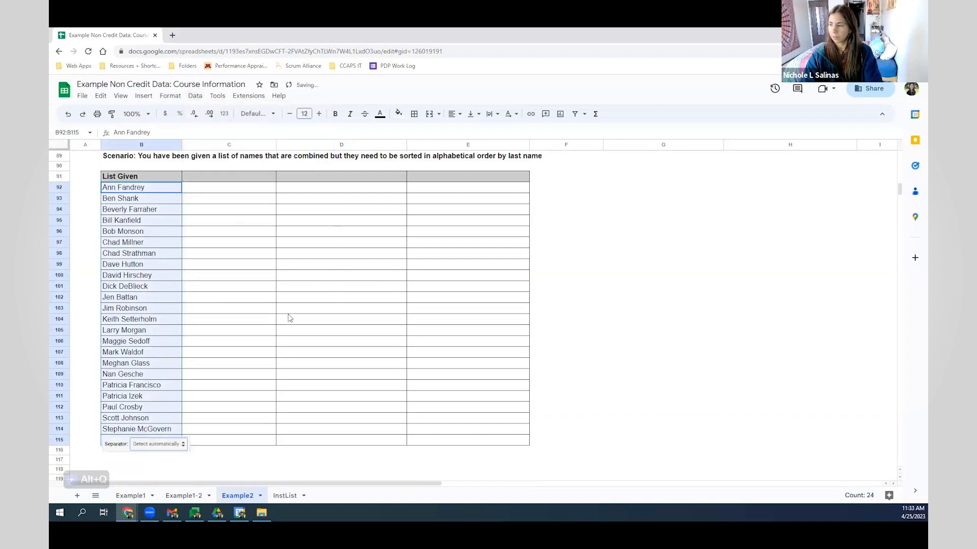
click(185, 446)
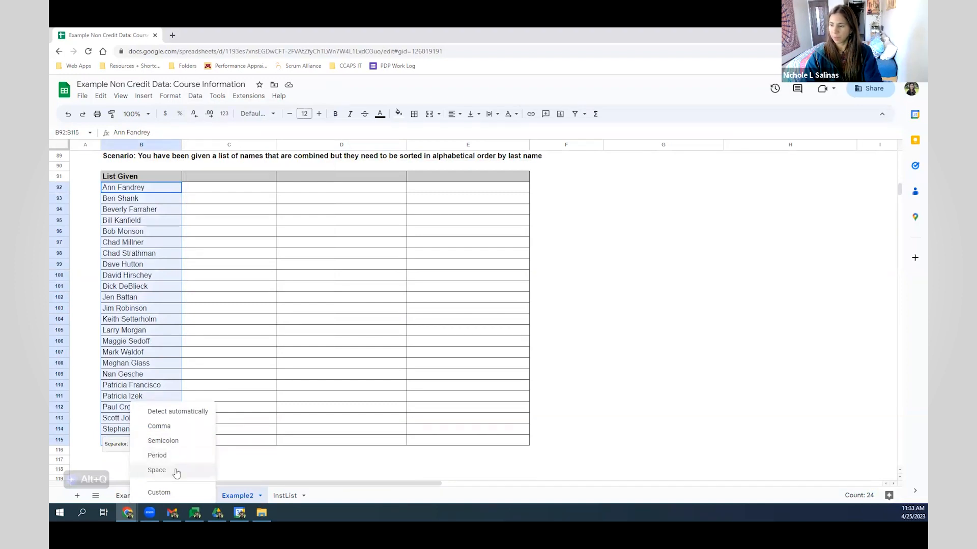
click(176, 470)
click(359, 245)
click(223, 209)
- Rename the name headers to First and Last and add a filter to the table
click(207, 178)
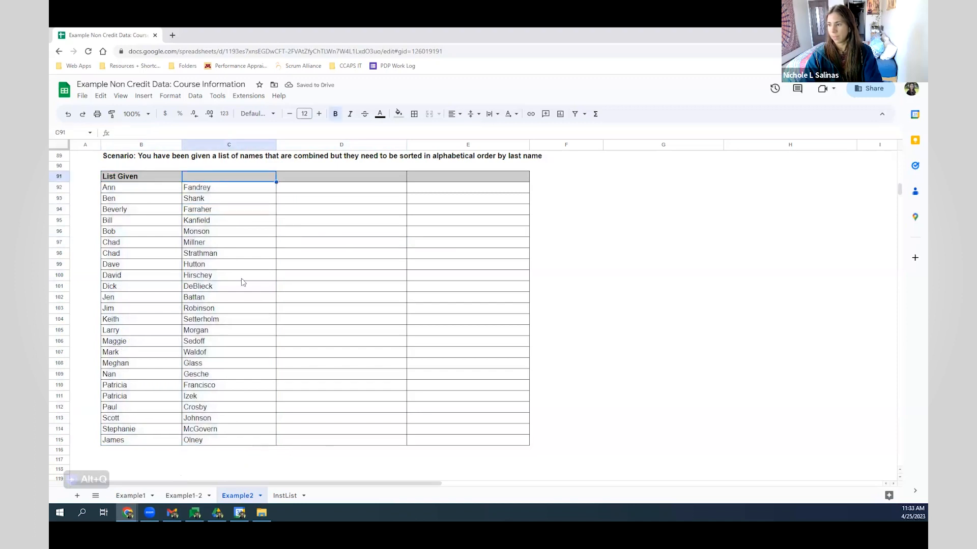
click(129, 179)
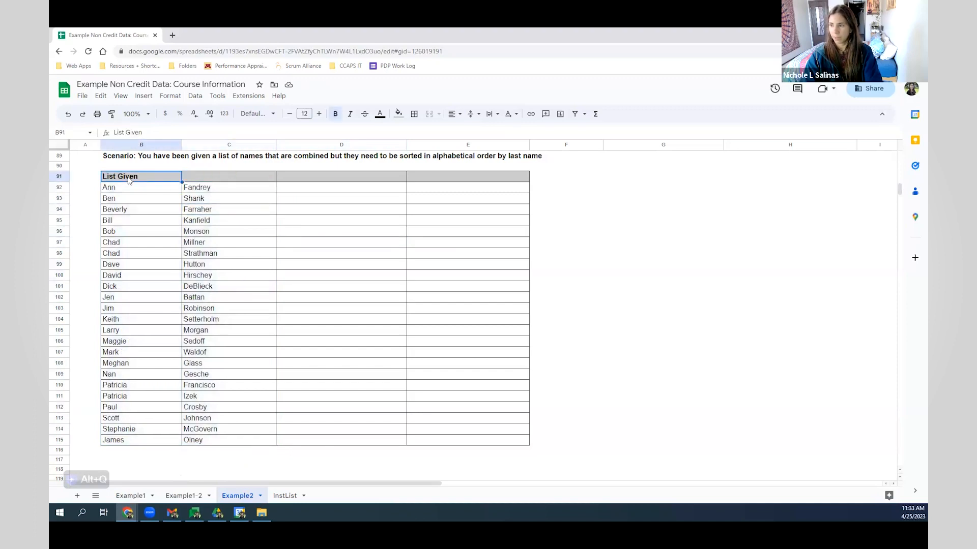
text(First)
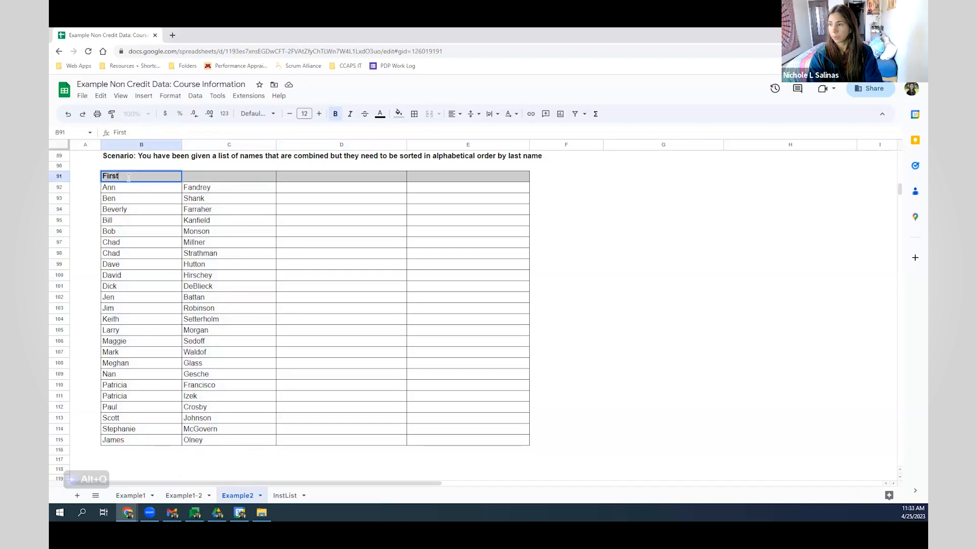
key(Tab)
text(Last)
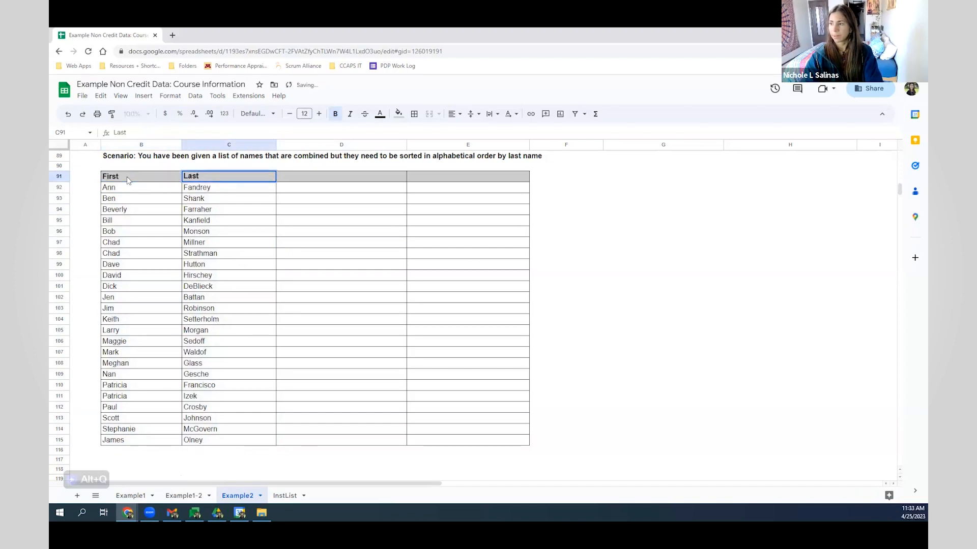
click(244, 255)
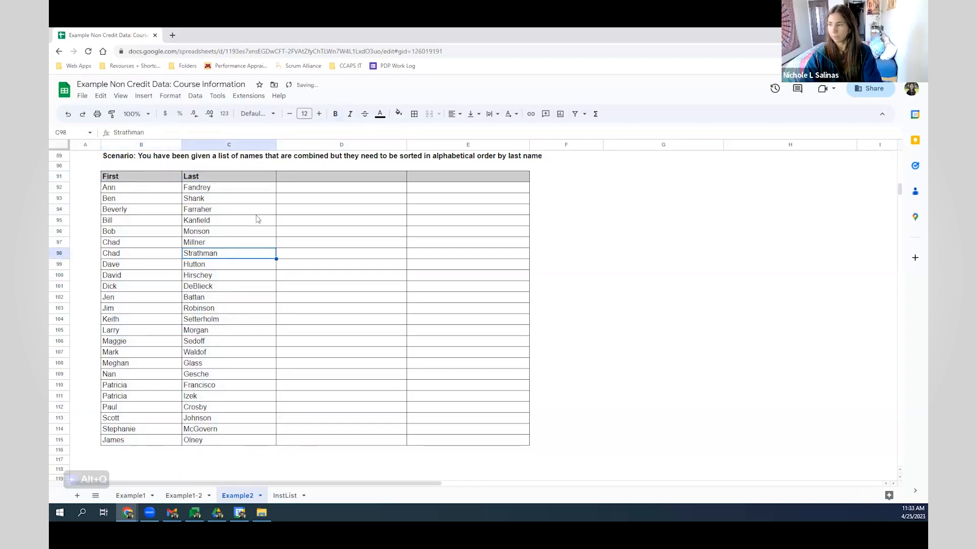
drag(236, 176, 168, 178)
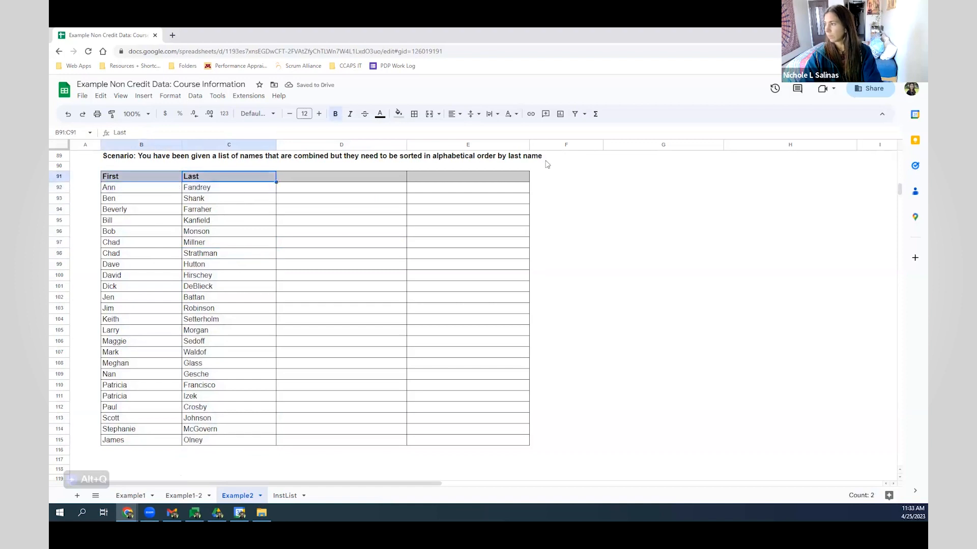
click(575, 113)
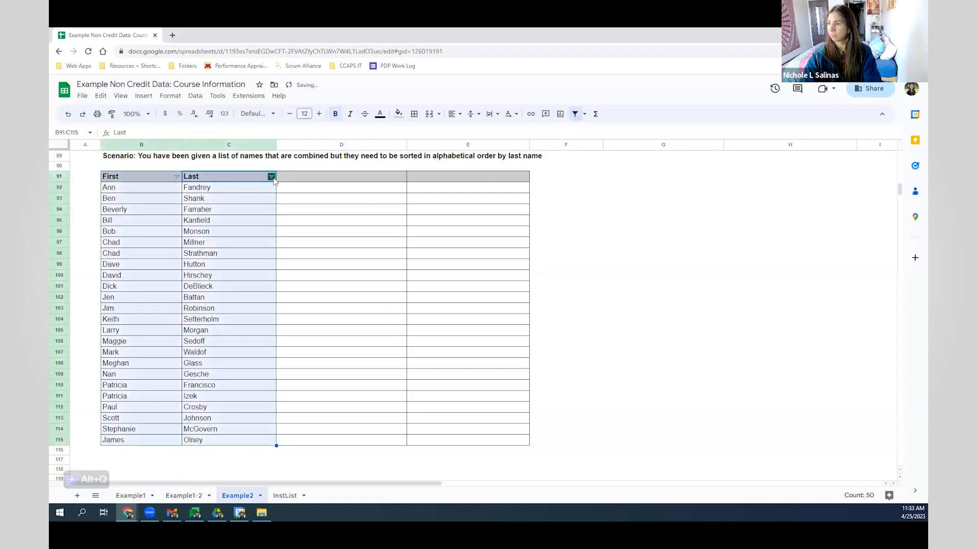
click(271, 177)
click(167, 190)
click(327, 309)
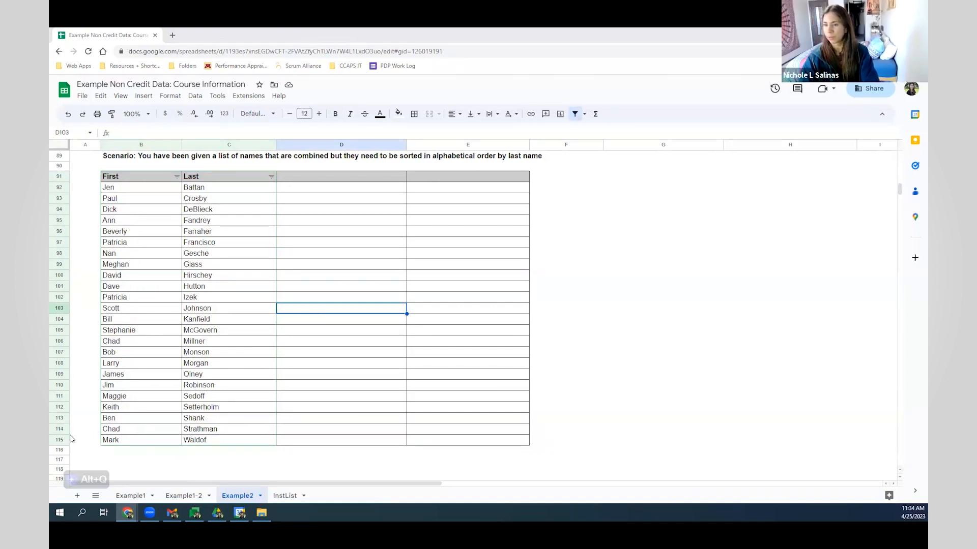
click(215, 374)
scroll(370, 336, up, 1)
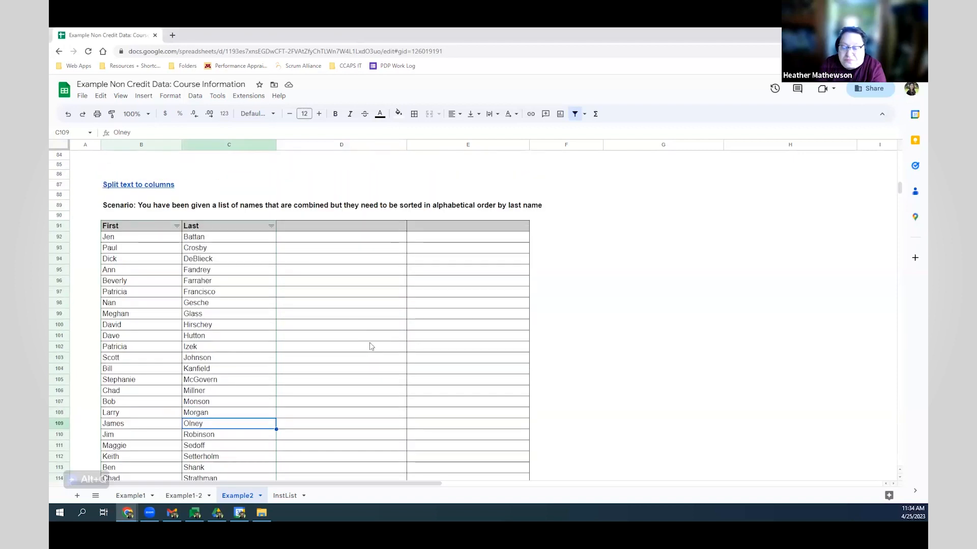
scroll(353, 303, down, 1)
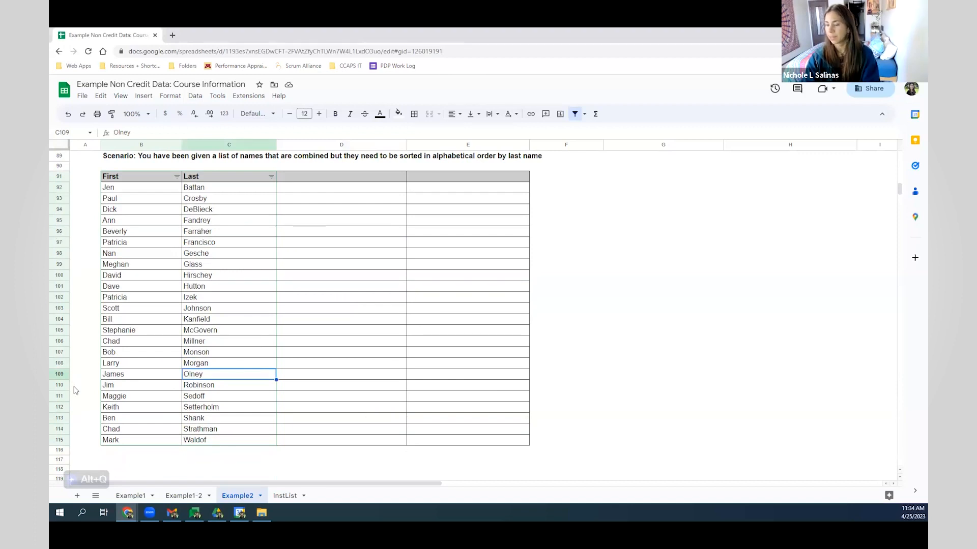
- Copy the Example1 course table from the headers through row 13 (A1:P13)
click(126, 496)
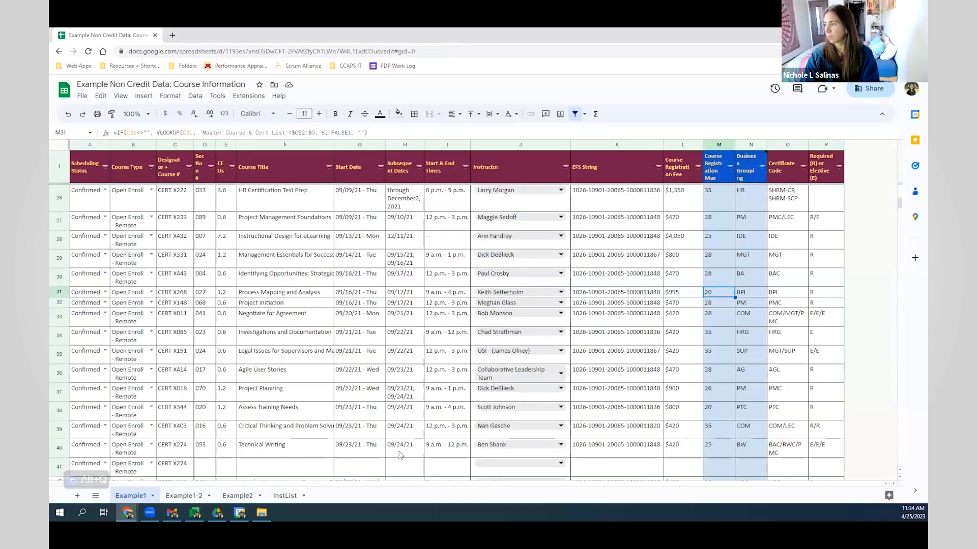
scroll(351, 358, up, 5)
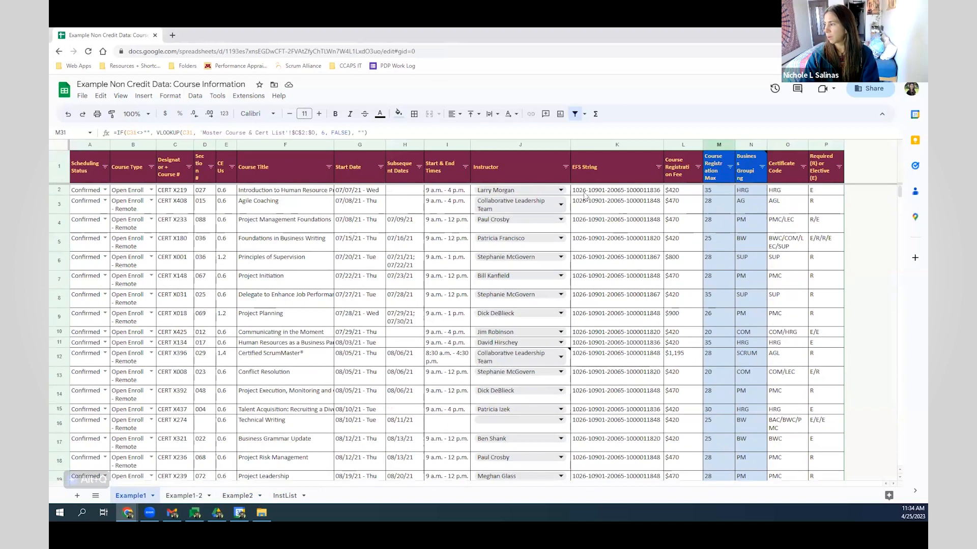
drag(102, 173, 834, 377)
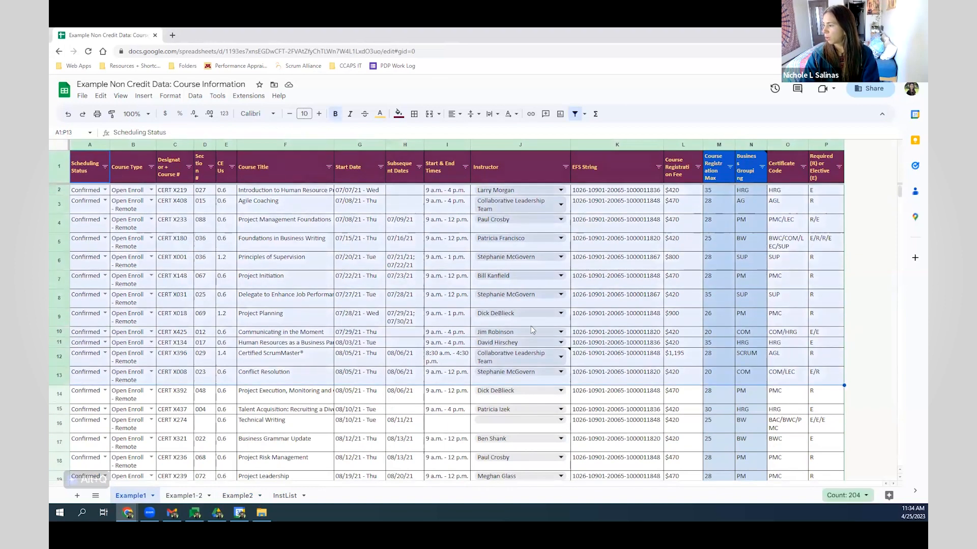
- Create a new blank spreadsheet via sheets.new in a second tab and select cell A2
click(172, 35)
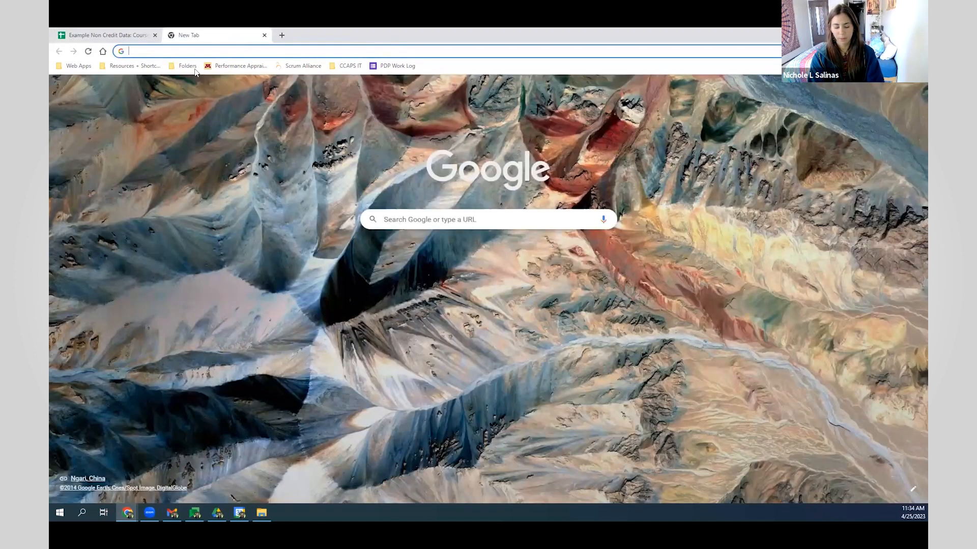
text(sheet)
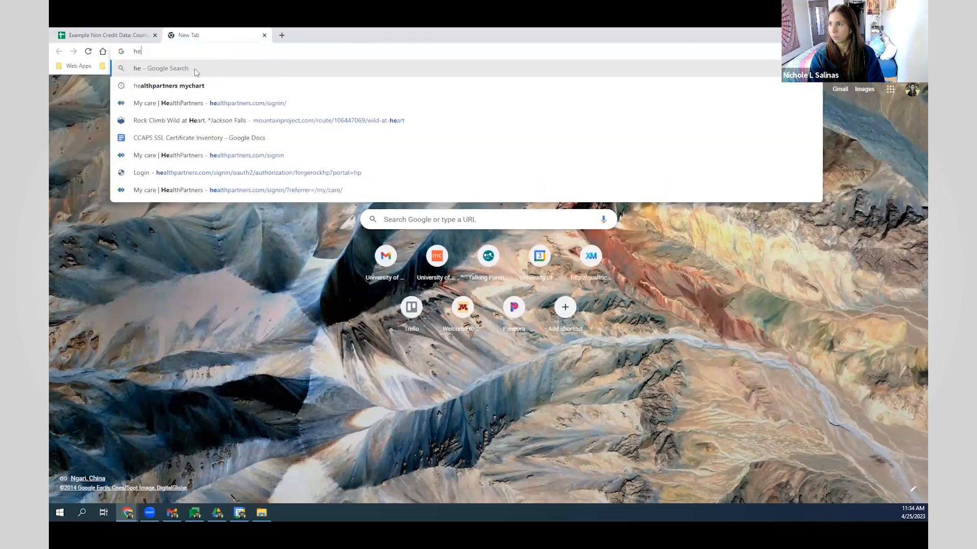
key(Return)
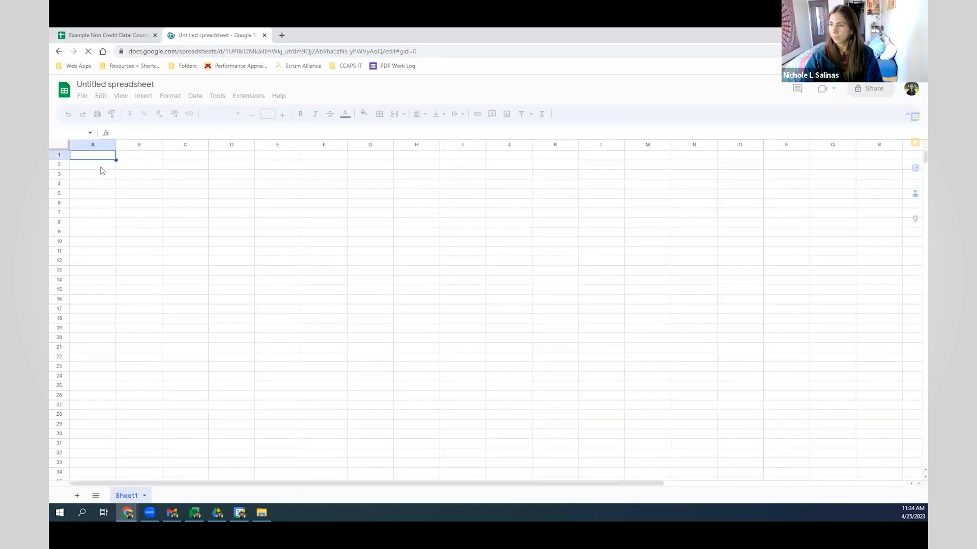
click(100, 167)
key(alt+q)
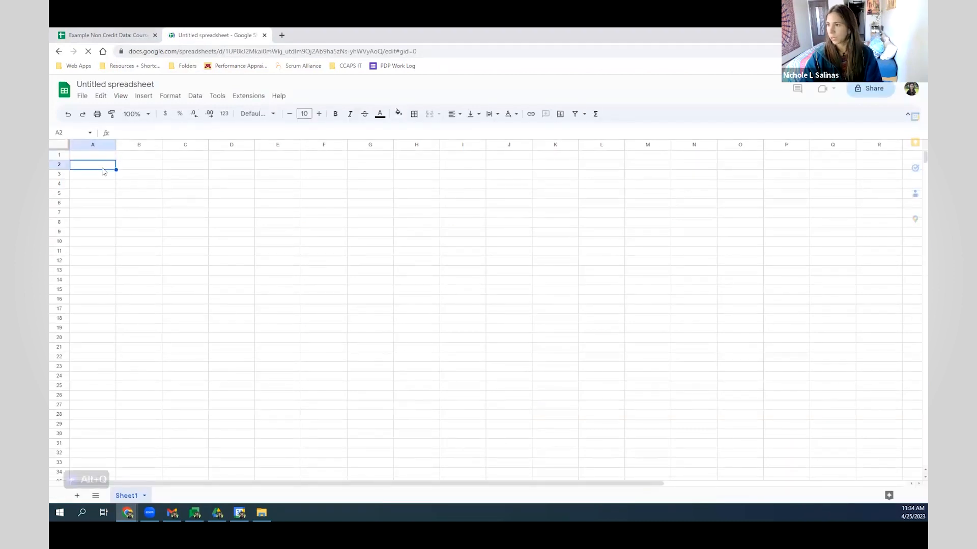
- Paste the course table into A2 and inspect the VLOOKUP formulas returning #REF! in E3 and E4
key(ctrl+v)
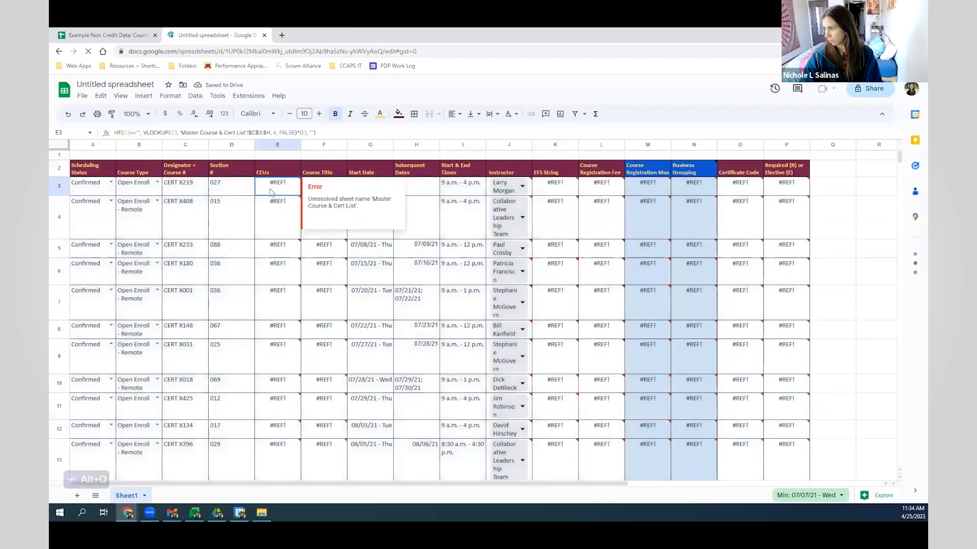
click(270, 192)
key(Down)
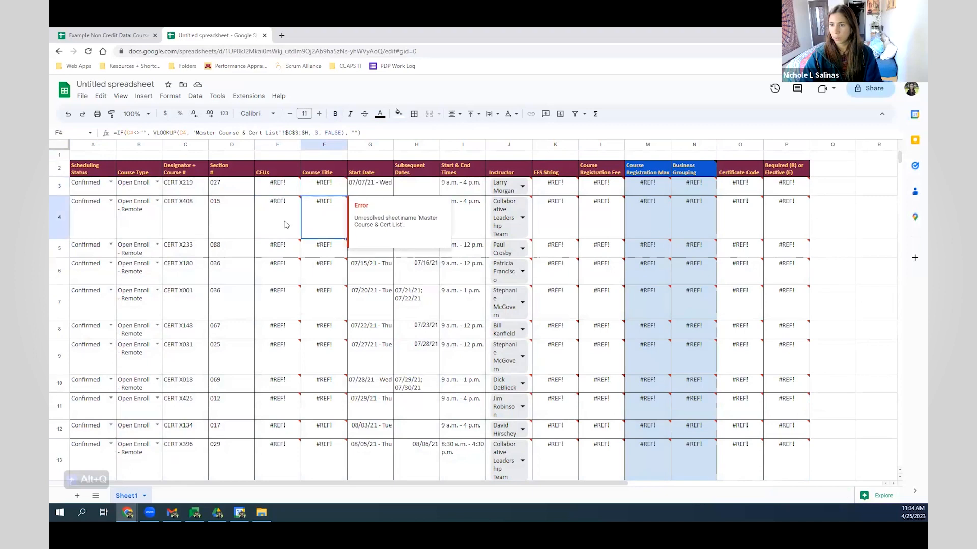
click(285, 194)
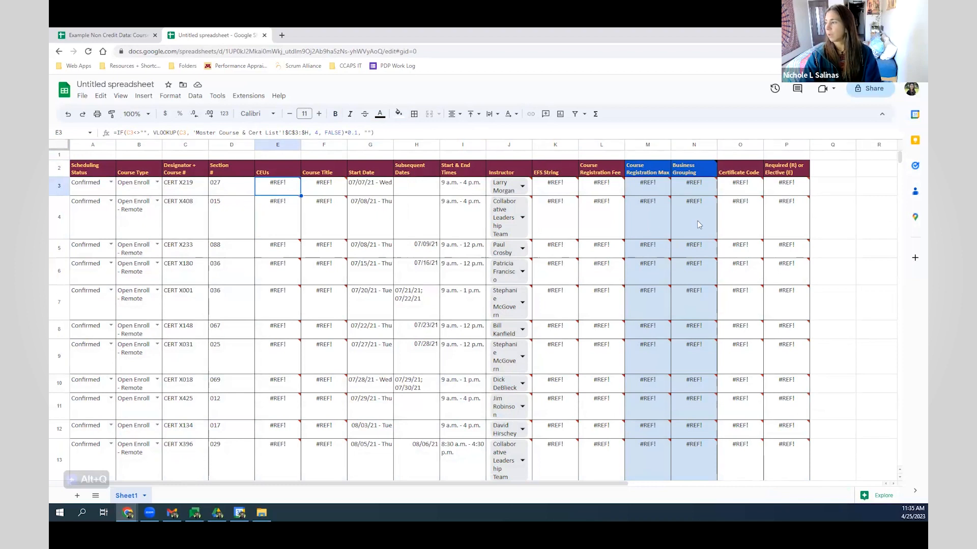
mouse_move(699, 222)
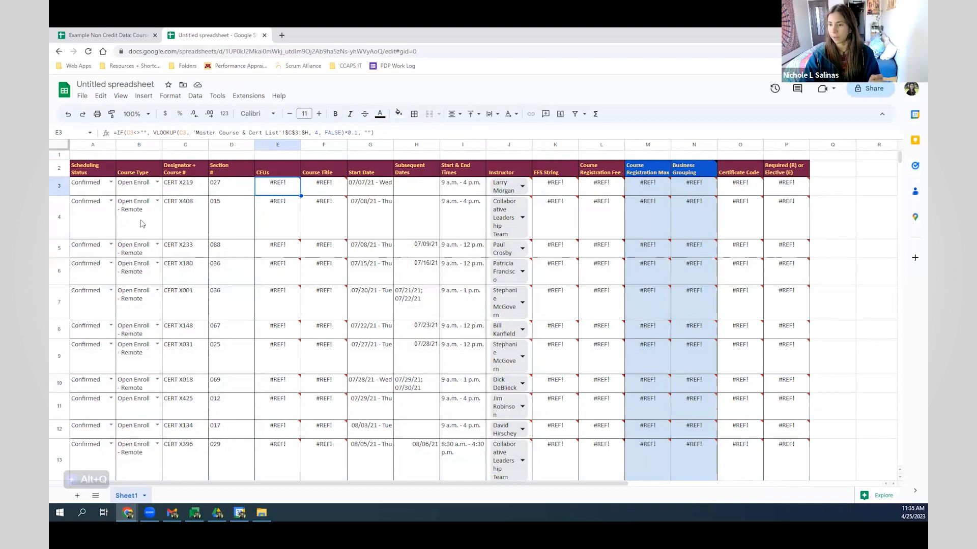
- Re-paste the course table at A2 as values only, replacing the #REF! errors
click(97, 175)
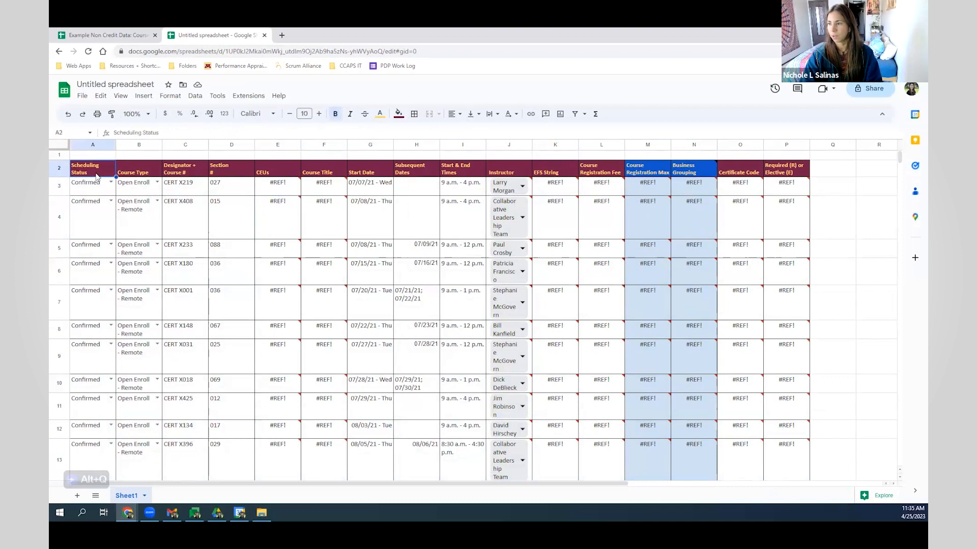
key(ctrl+v)
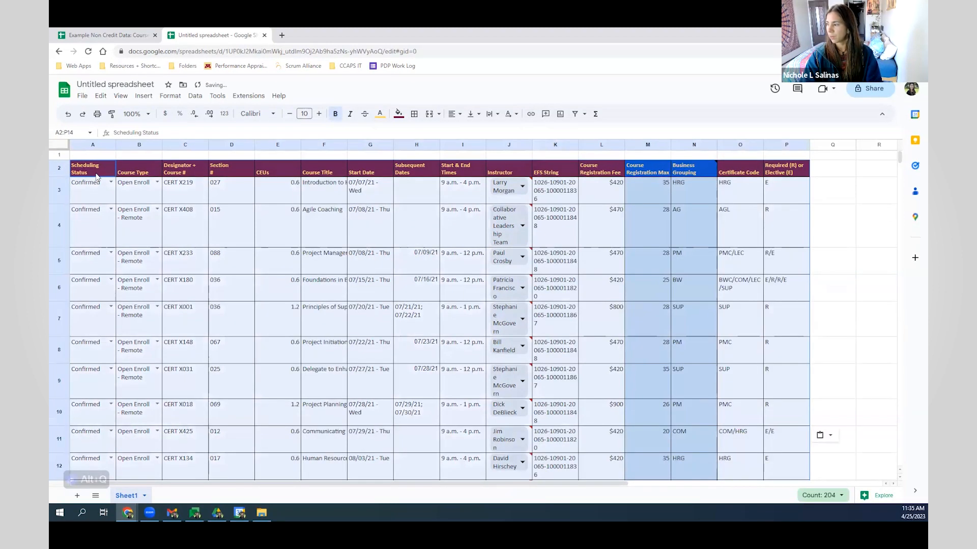
drag(93, 201, 782, 478)
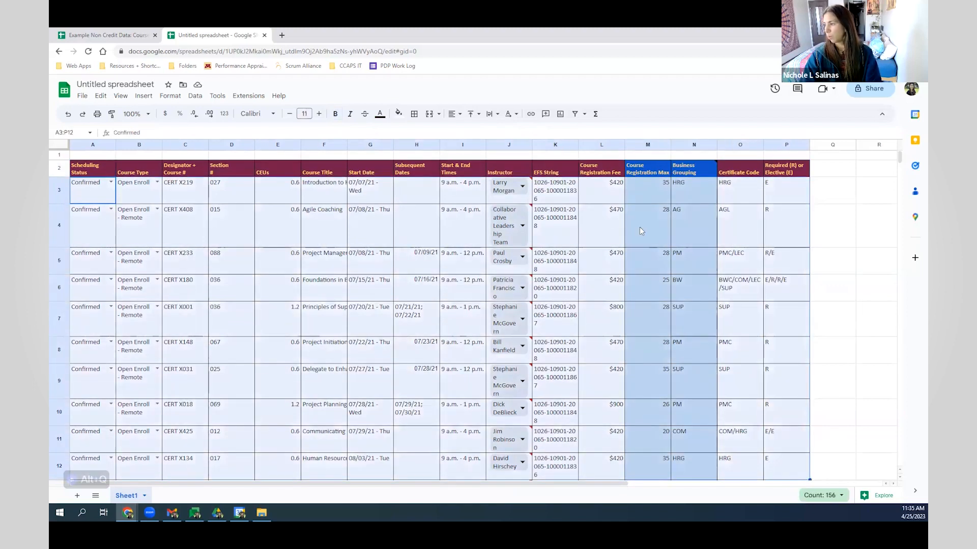
- Widen the Instructor column J so the full instructor names fit
click(519, 192)
drag(671, 145, 651, 146)
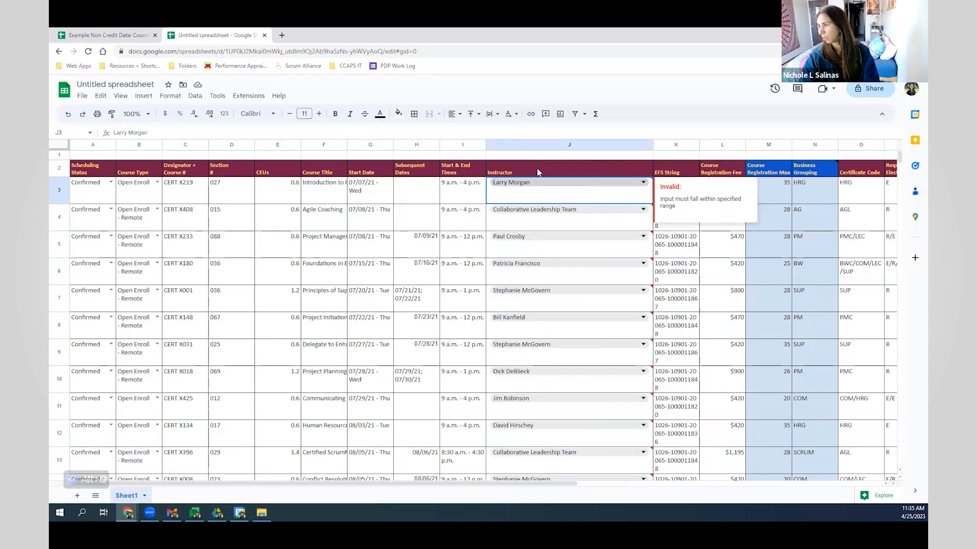
scroll(458, 310, down, 3)
scroll(464, 325, up, 3)
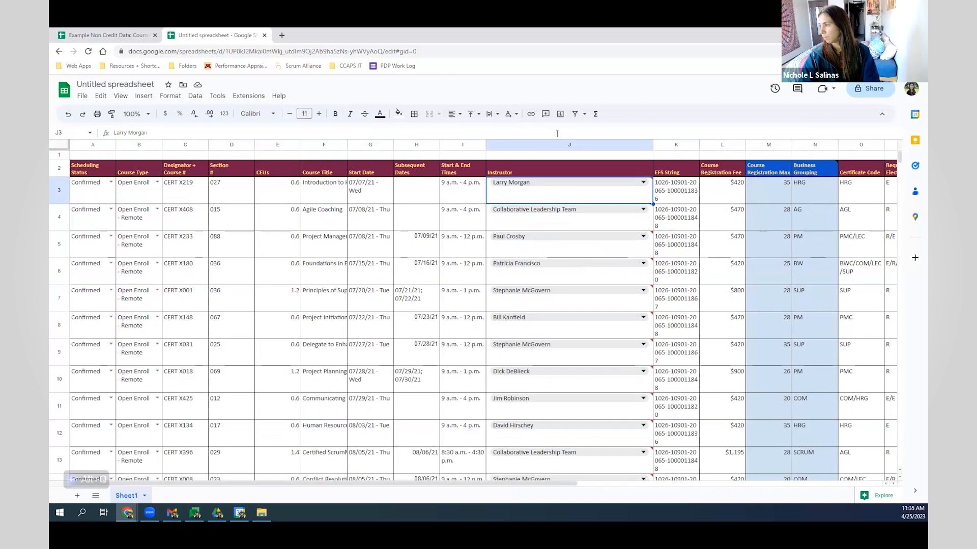
- Delete the Instructor column J's dropdown validation rule, leaving only the A3:A14 and B3:B14 rules
click(561, 145)
right_click(573, 181)
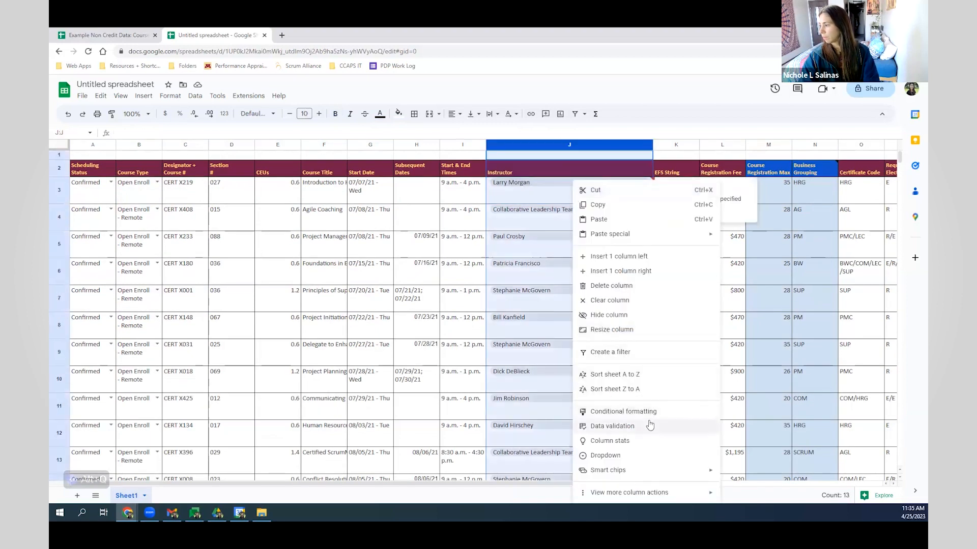
click(649, 426)
click(885, 231)
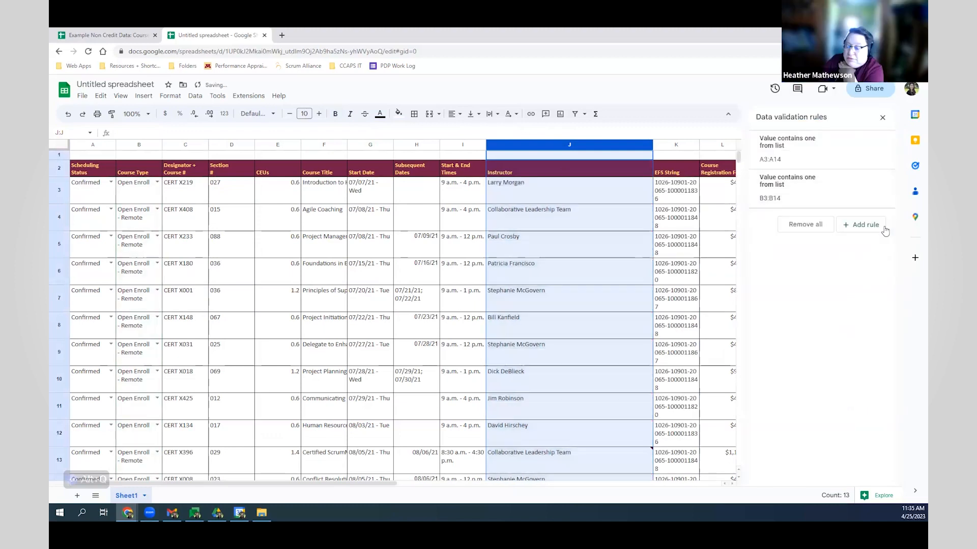
click(881, 116)
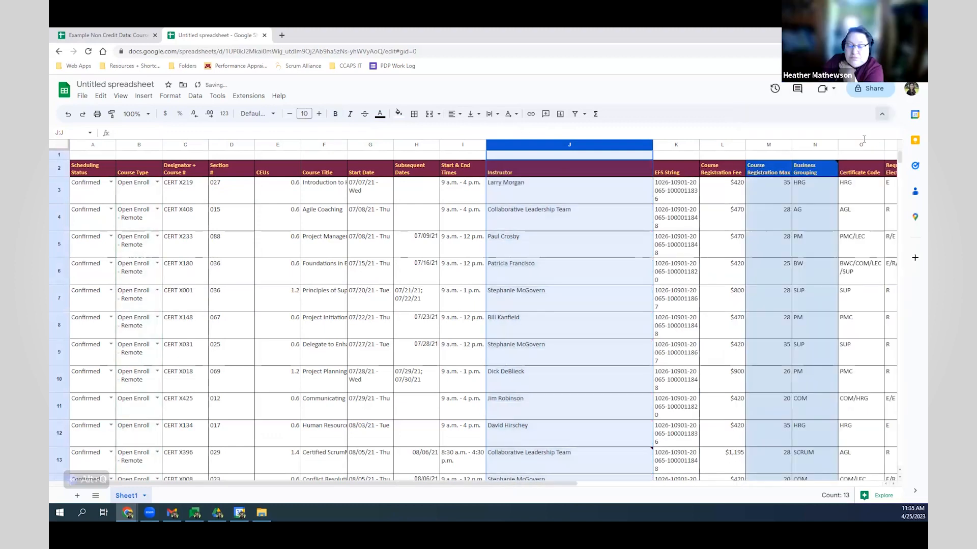
click(424, 281)
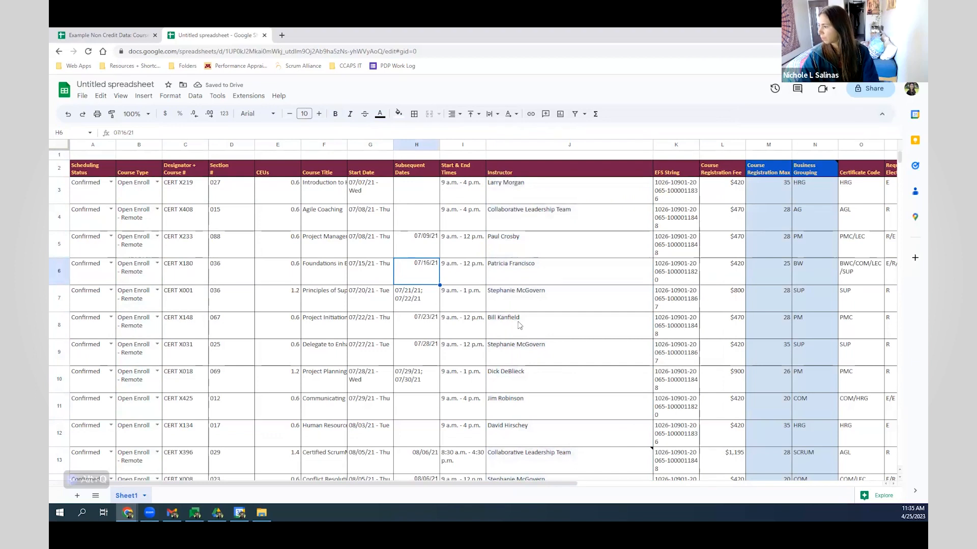
click(560, 314)
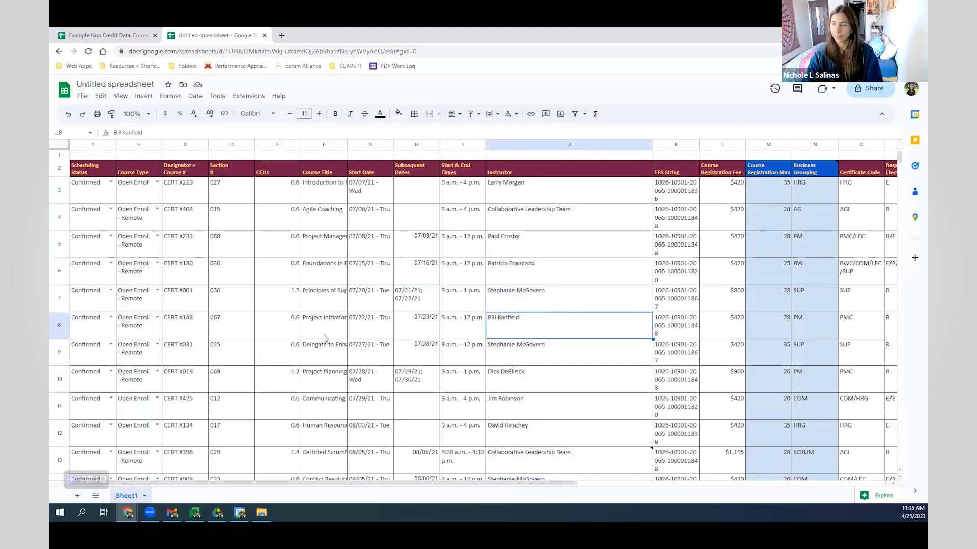
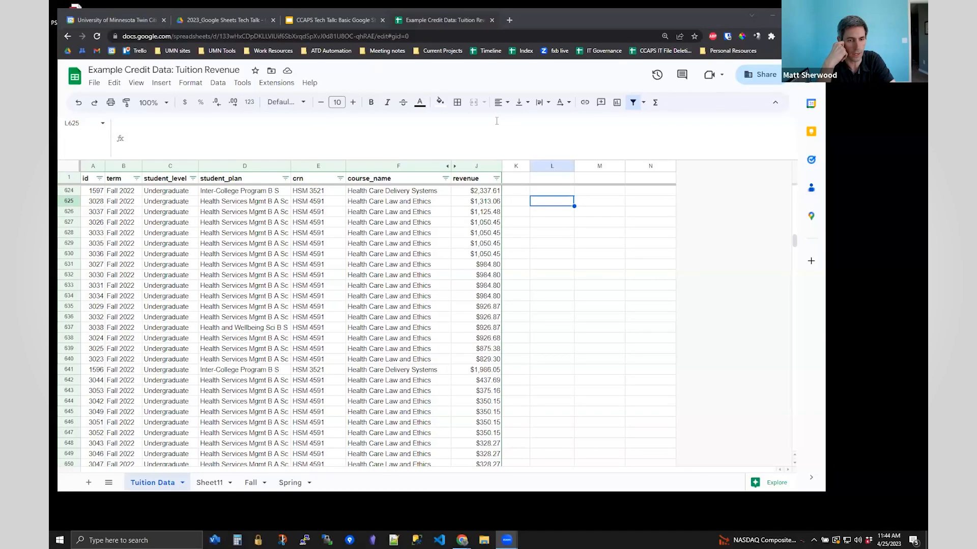
- Use the Data menu to turn on a filter for the Tuition Data header row
click(496, 121)
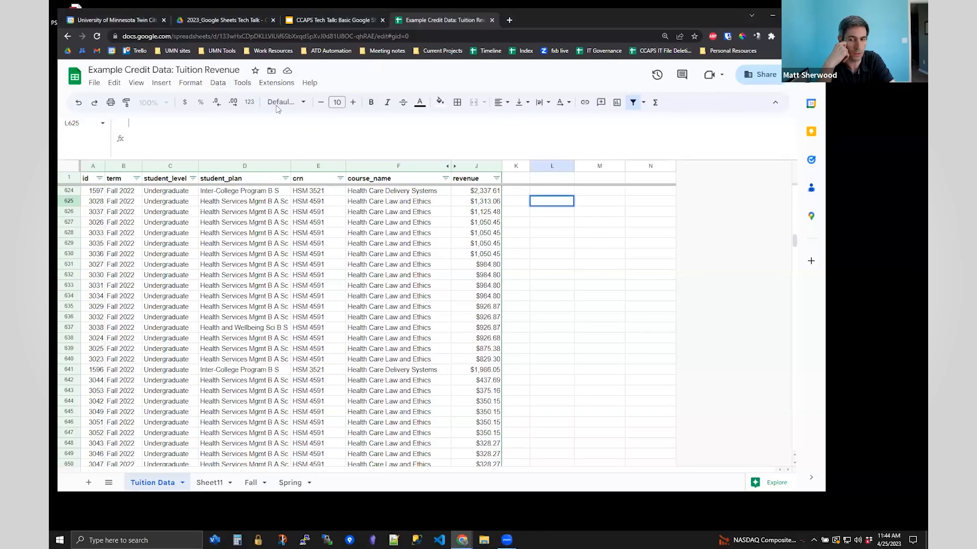
click(223, 85)
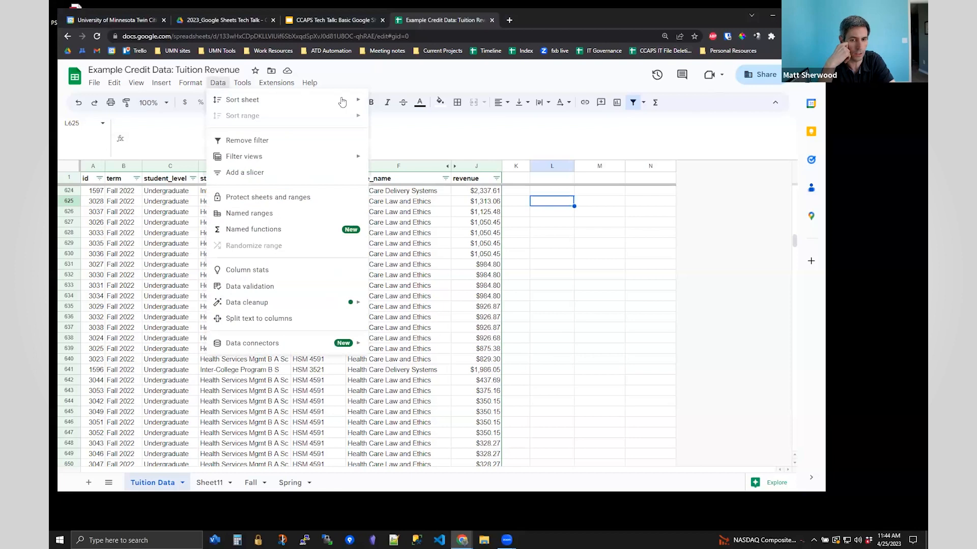
click(638, 106)
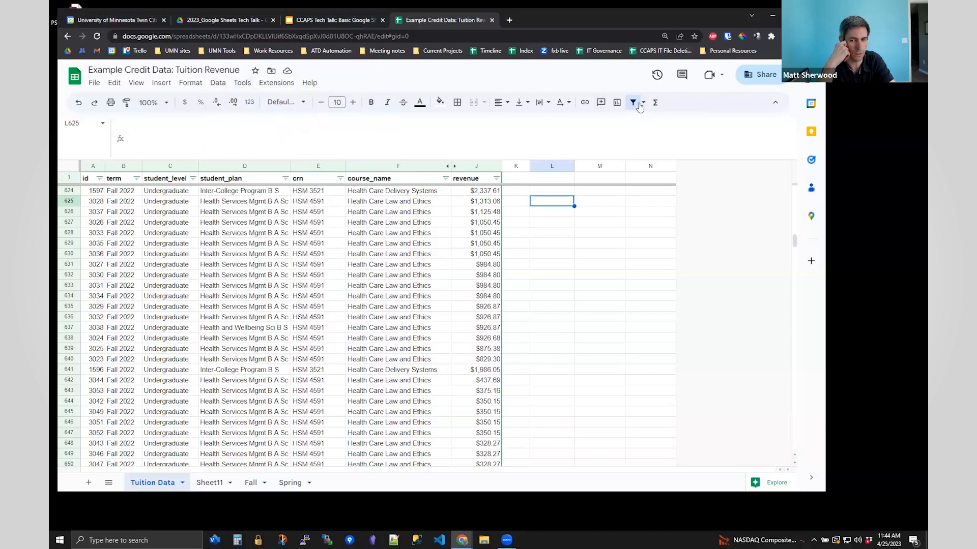
- Create a new filter view on the tuition data and give it a name
click(643, 104)
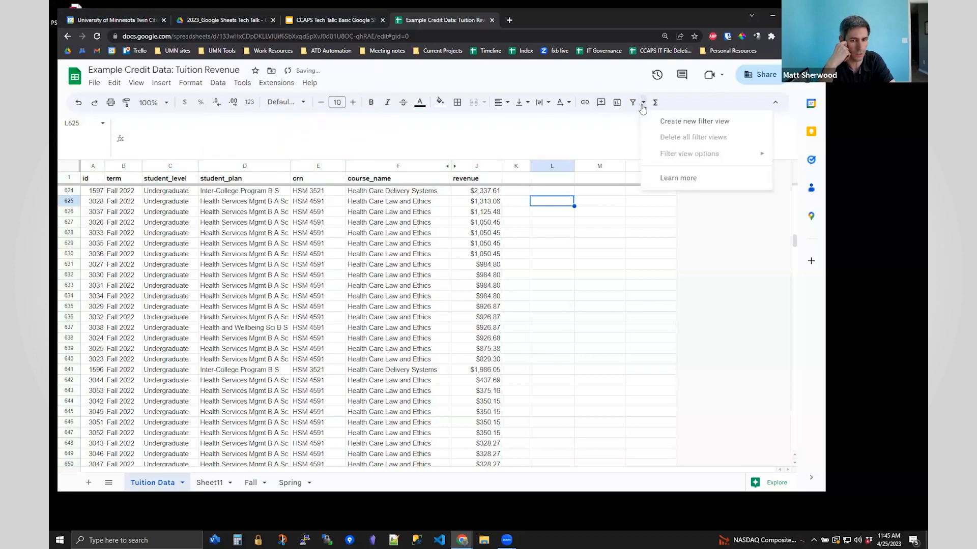
click(667, 127)
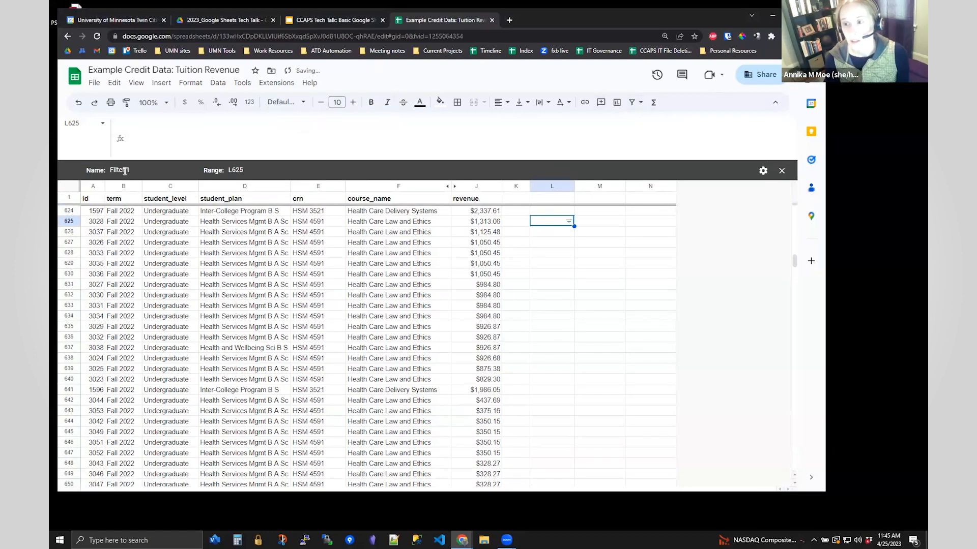
click(188, 200)
click(192, 186)
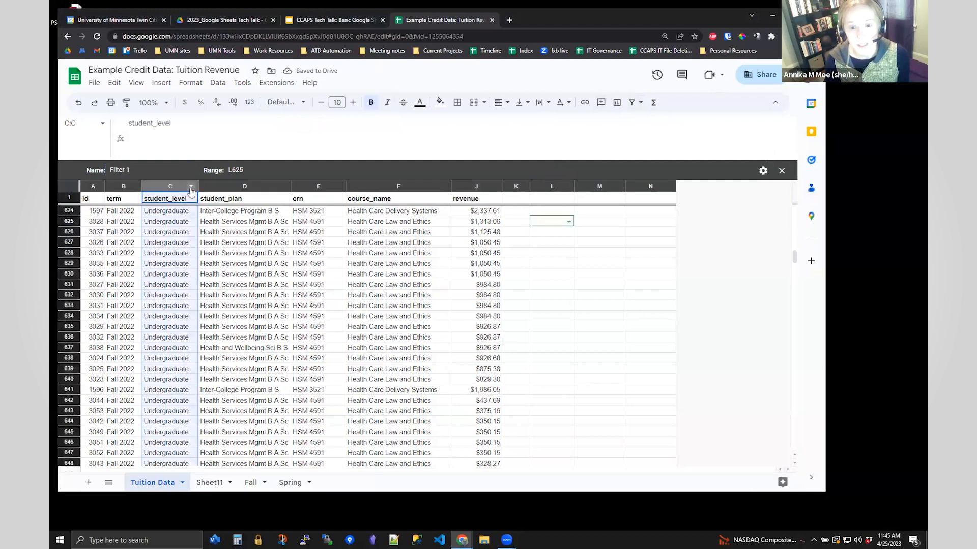
key(Escape)
click(128, 169)
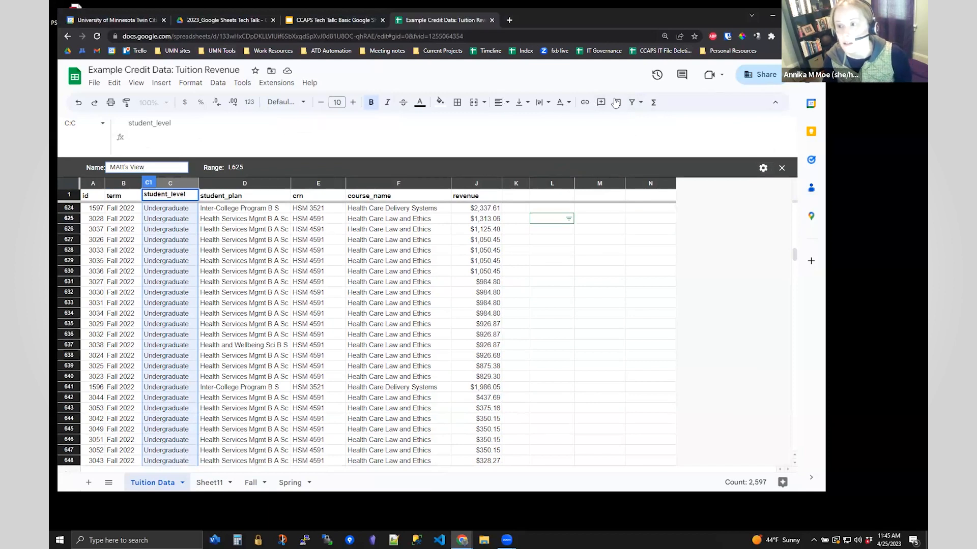
click(650, 195)
- Exit to the normal sheet, then reapply the saved named view from Data > Filter views
click(219, 83)
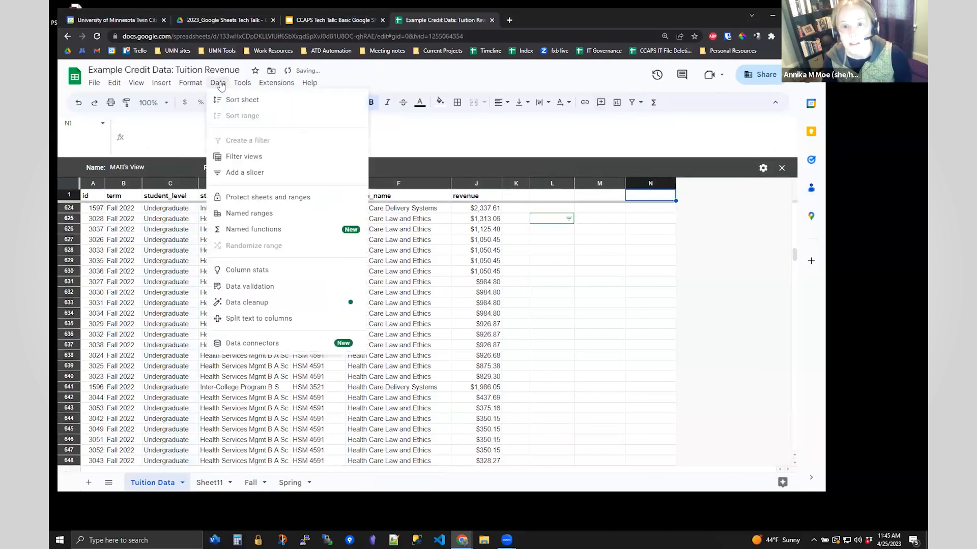
click(781, 170)
click(781, 169)
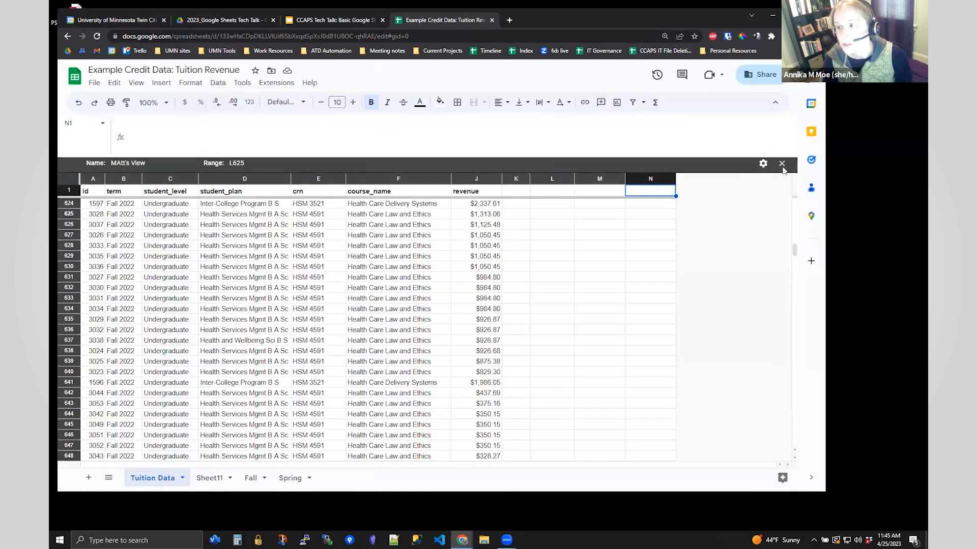
click(219, 83)
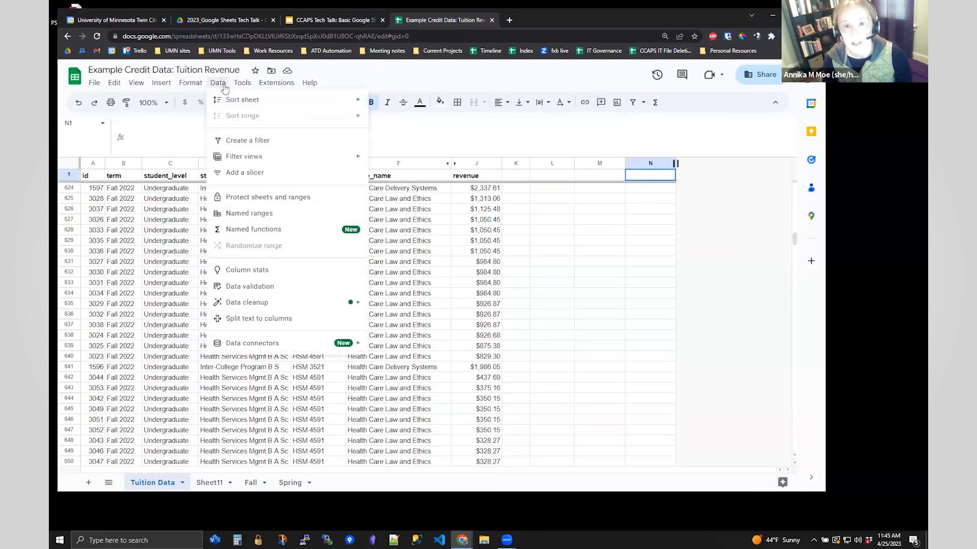
mouse_move(249, 165)
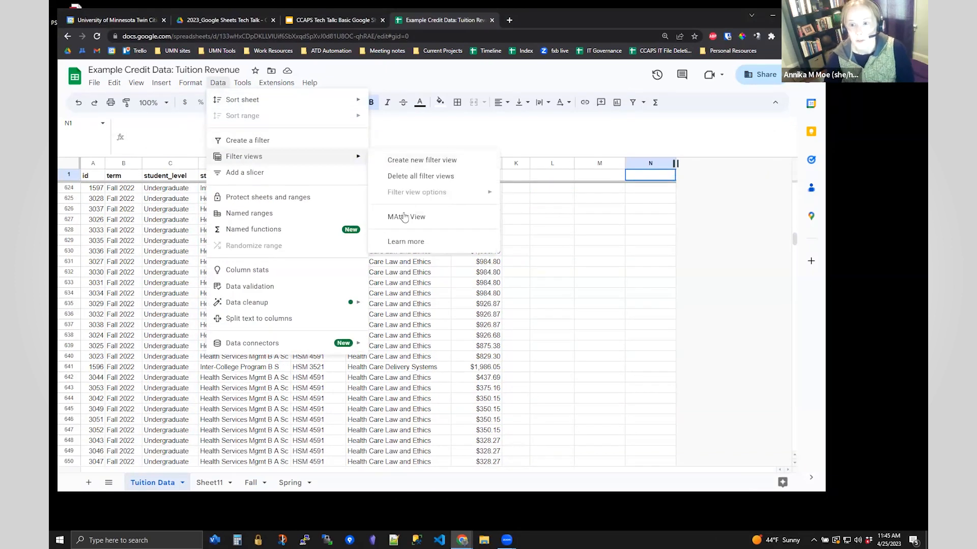
click(423, 218)
click(763, 169)
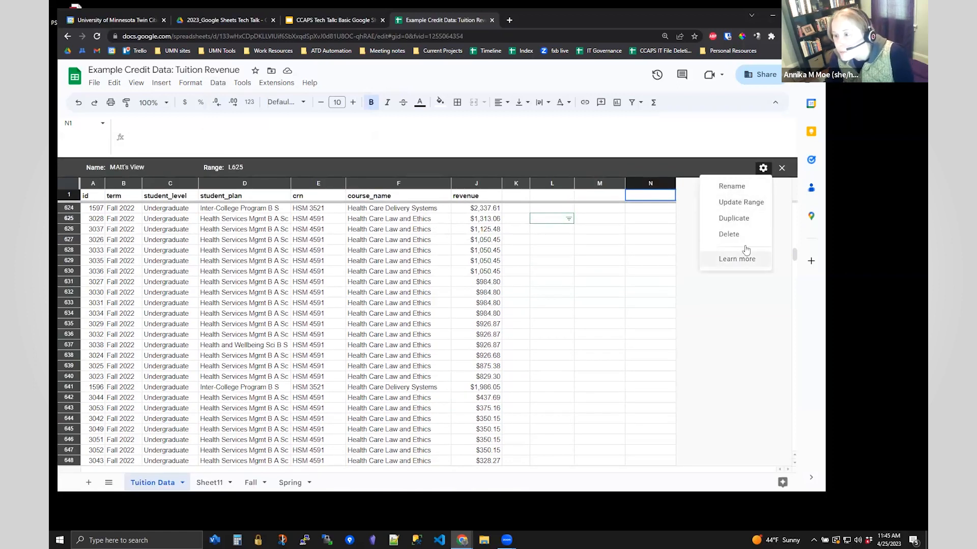
click(477, 124)
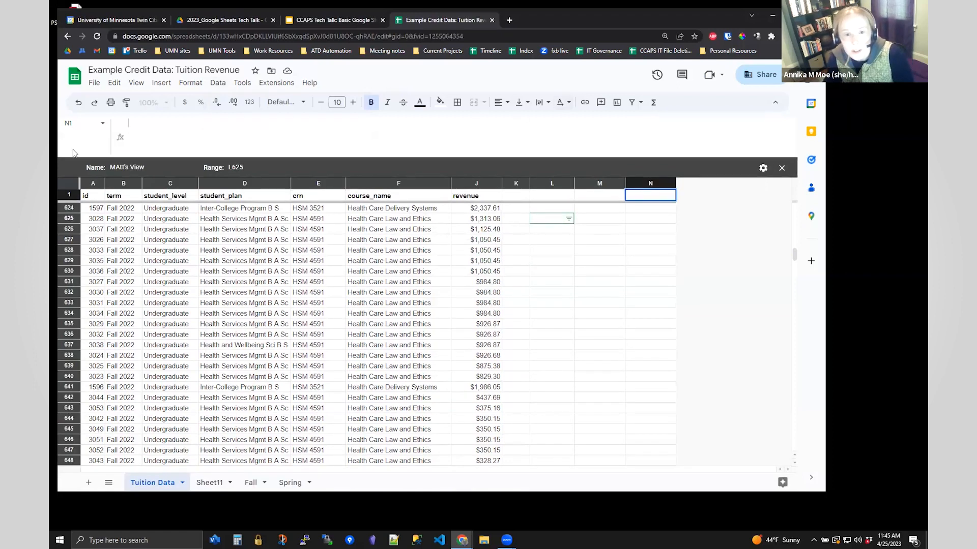
- Review the filter views list, then open the spreadsheet's Share settings
click(633, 104)
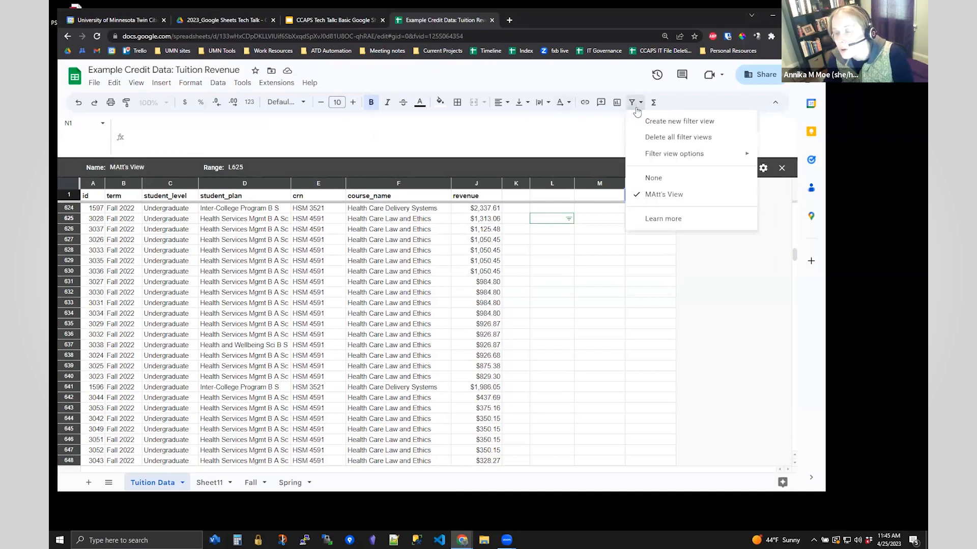
mouse_move(689, 160)
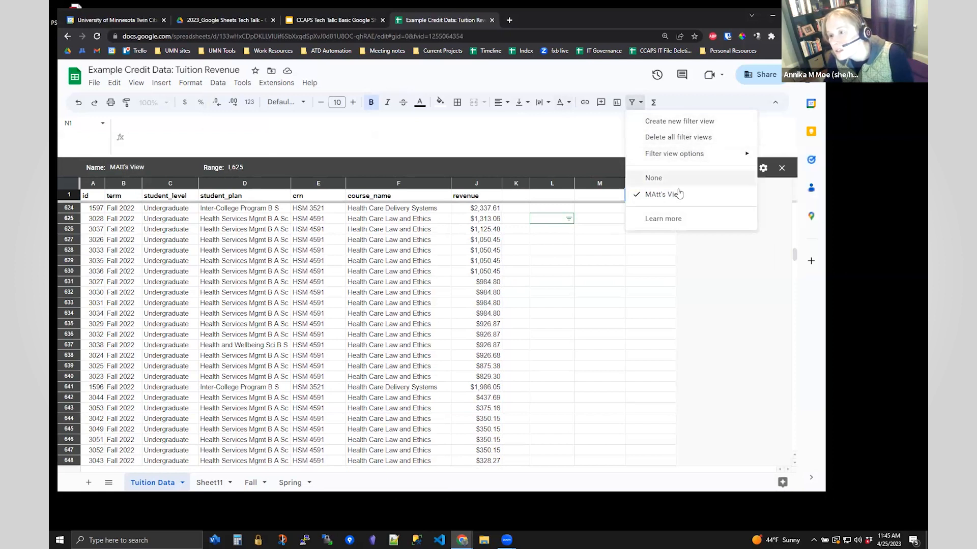
click(651, 282)
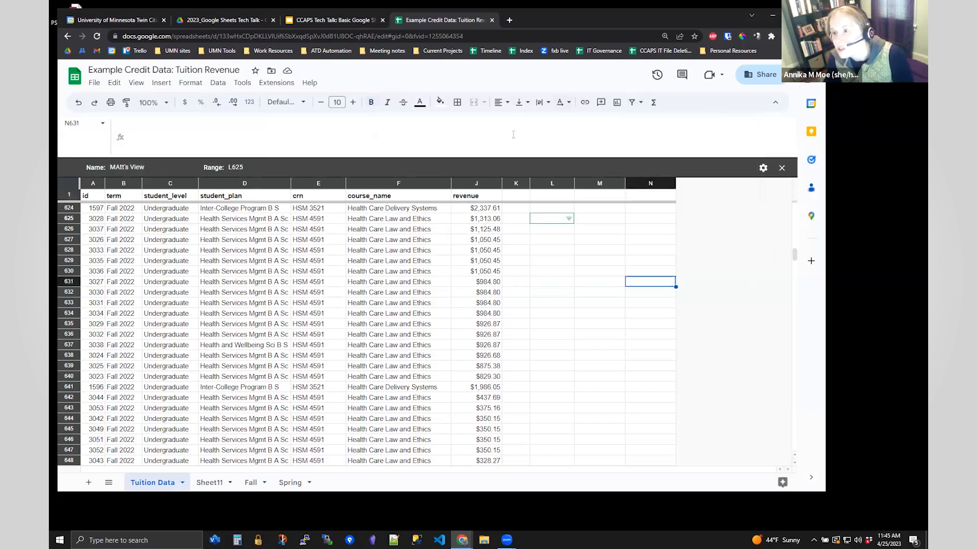
click(763, 75)
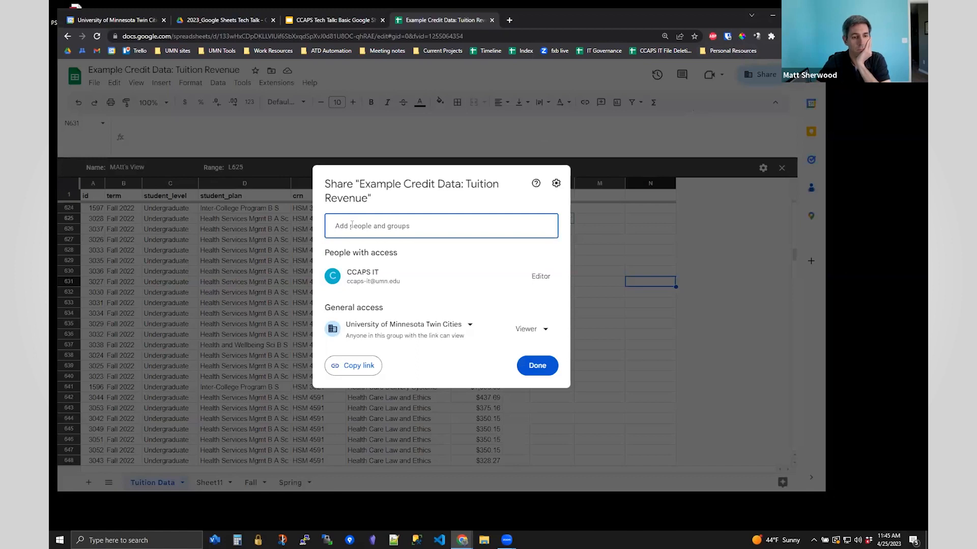
- Add a colleague with the Editor role, send the invite, and close the filter view bar
click(352, 225)
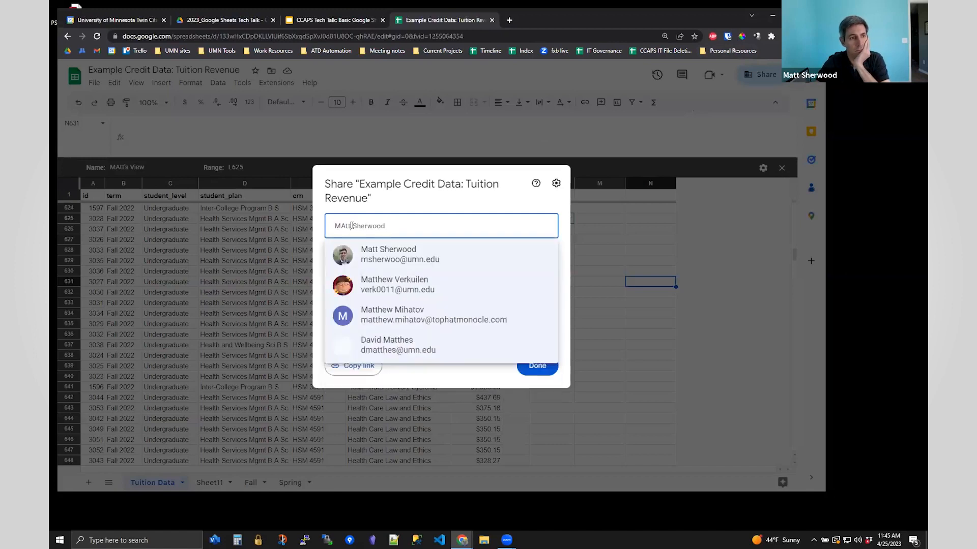
click(429, 265)
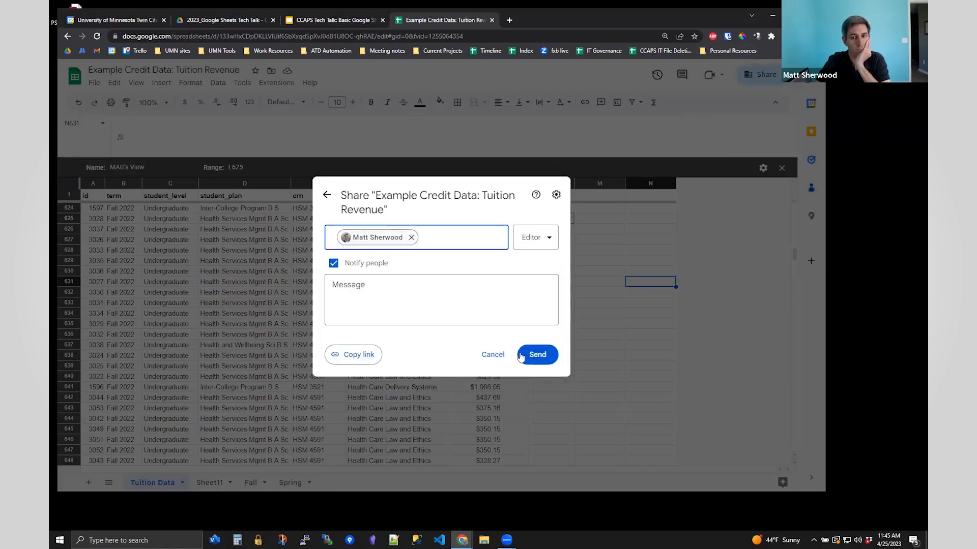
click(537, 354)
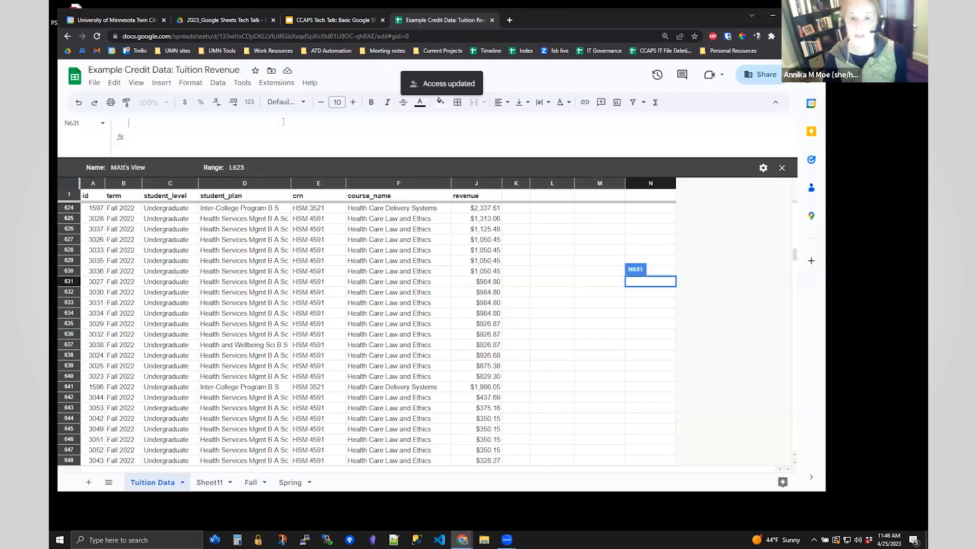
click(781, 167)
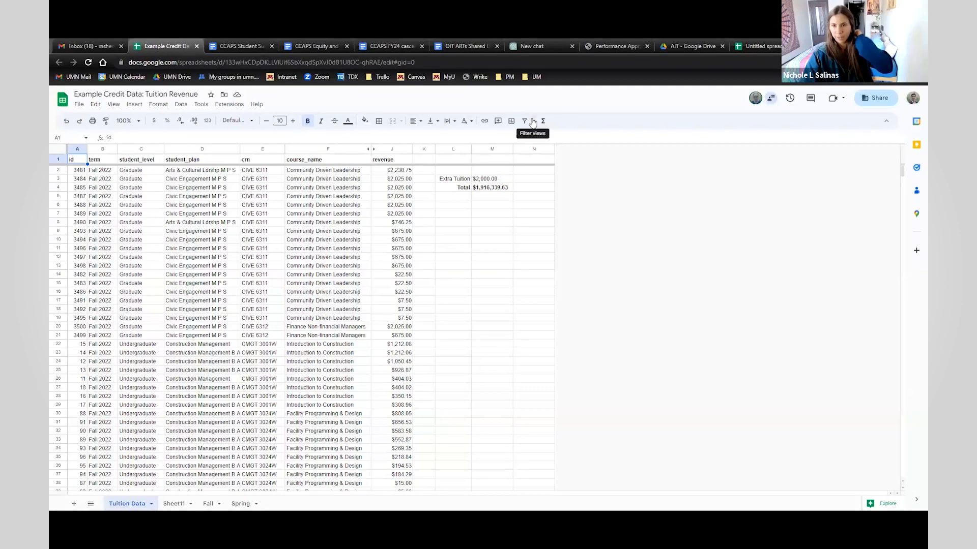
- Pick the saved named view from the toolbar's Filter views list
click(533, 122)
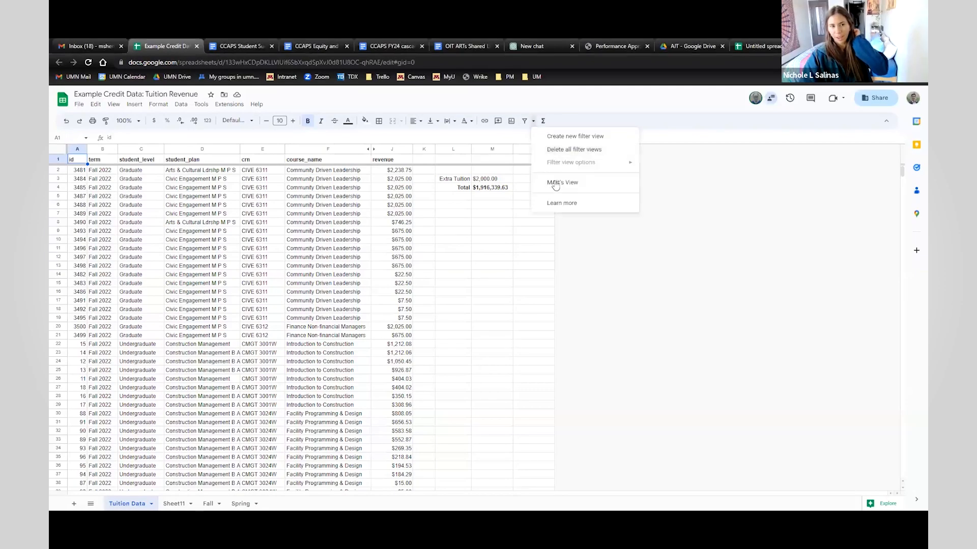
click(560, 181)
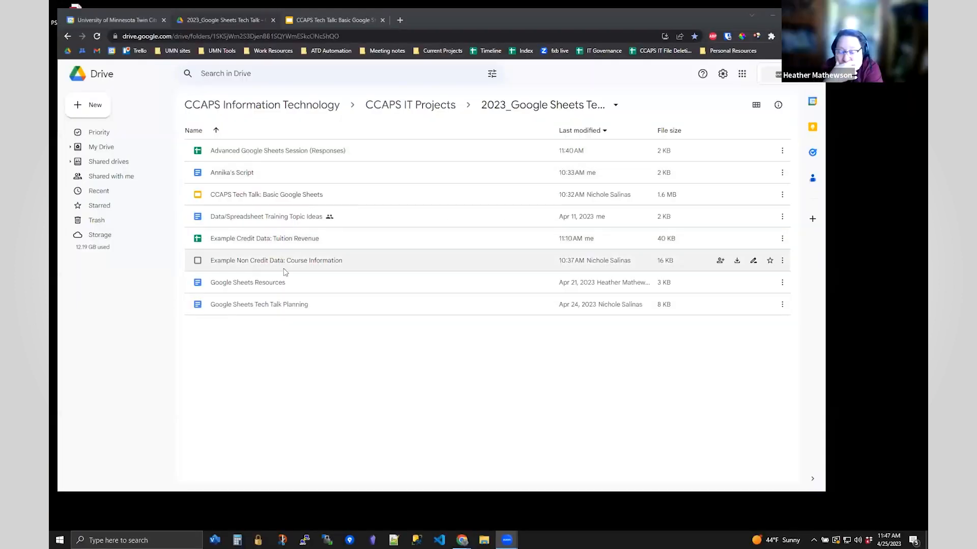
- Reopen 'Example Credit Data: Tuition Revenue' from the 2023_Google Sheets Tech Talk Drive folder
double_click(234, 240)
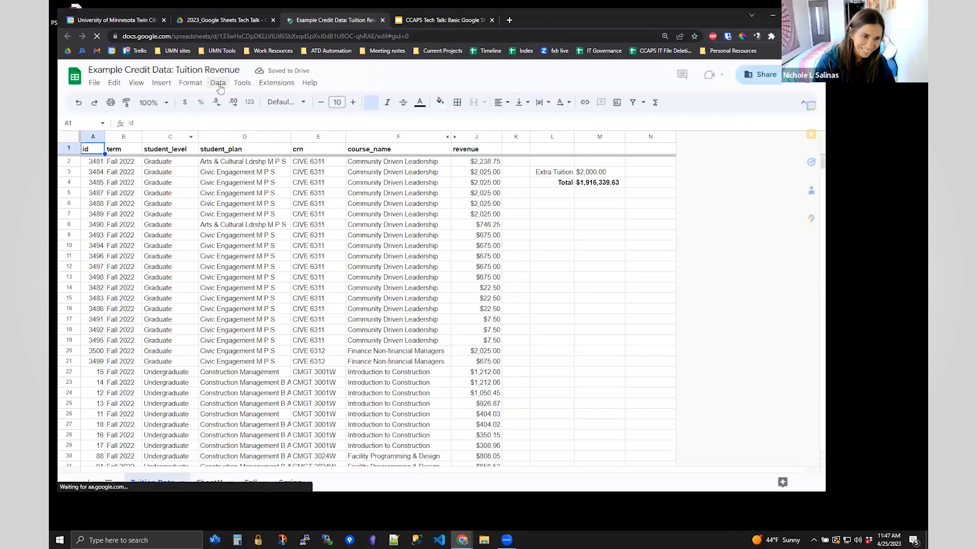
- Reapply the saved named filter view through Data > Filter views
click(219, 85)
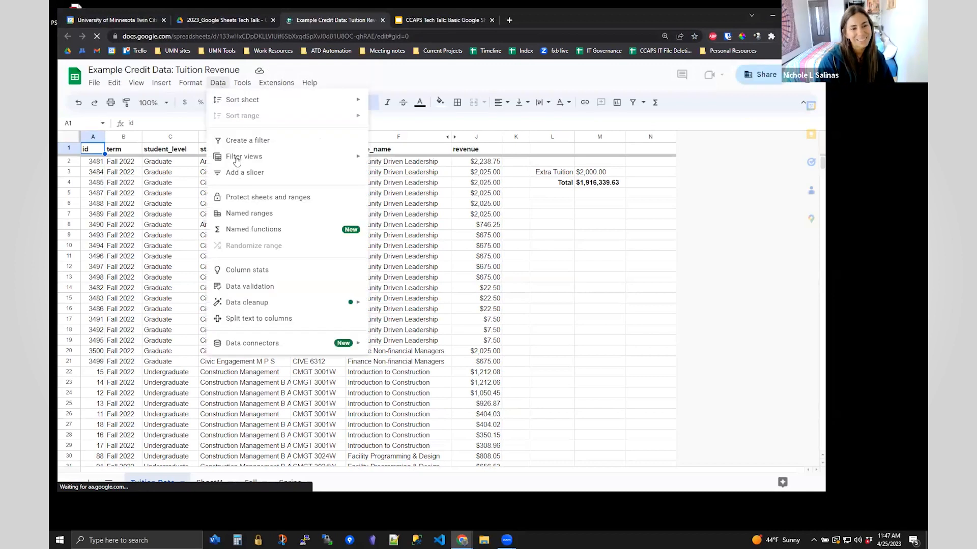
mouse_move(356, 159)
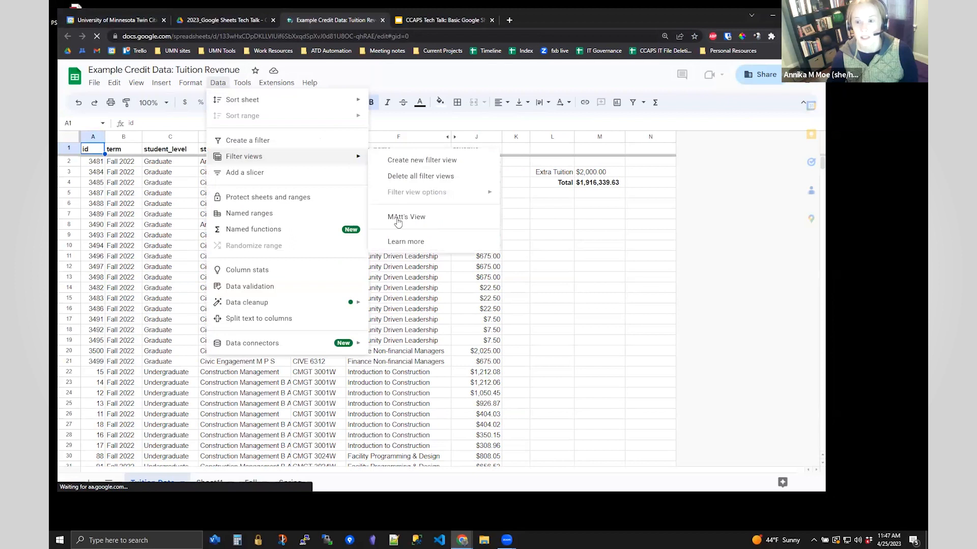
click(398, 219)
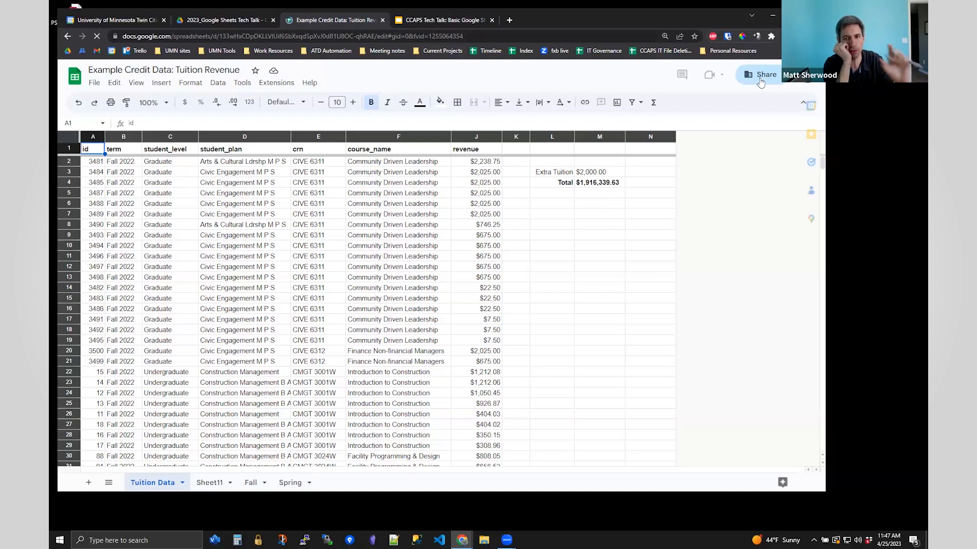
- Select the filter view's URL in the address bar, and open then close the Share dialog
drag(468, 36, 98, 41)
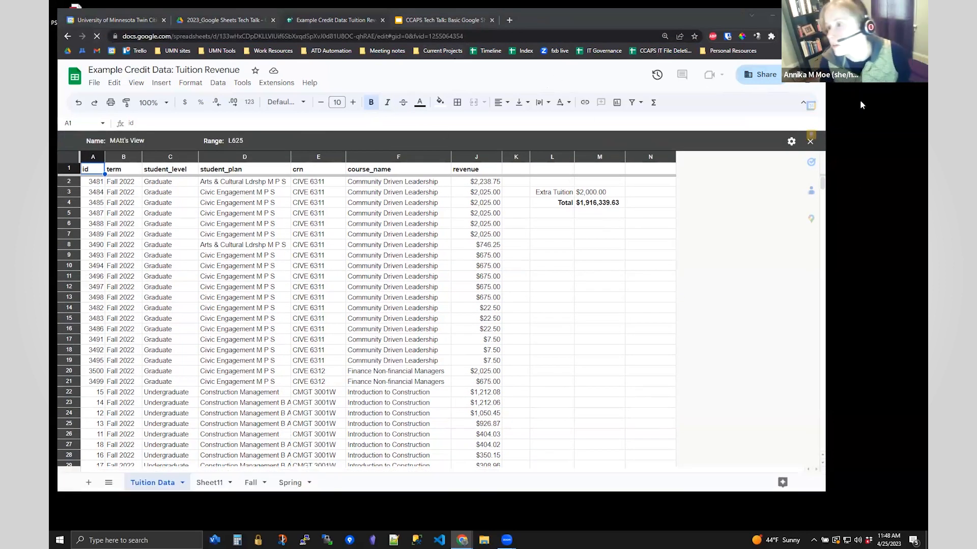
click(760, 79)
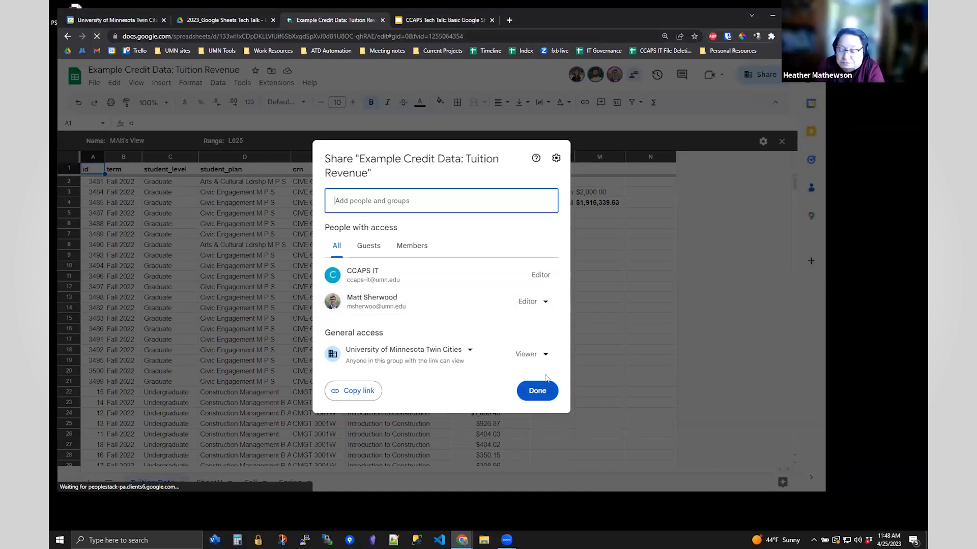
click(556, 158)
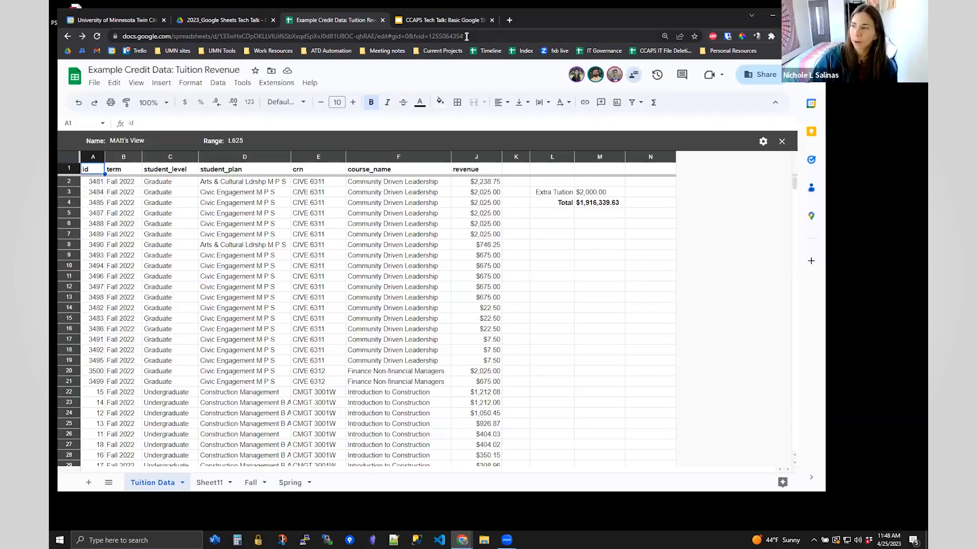
drag(471, 37, 115, 44)
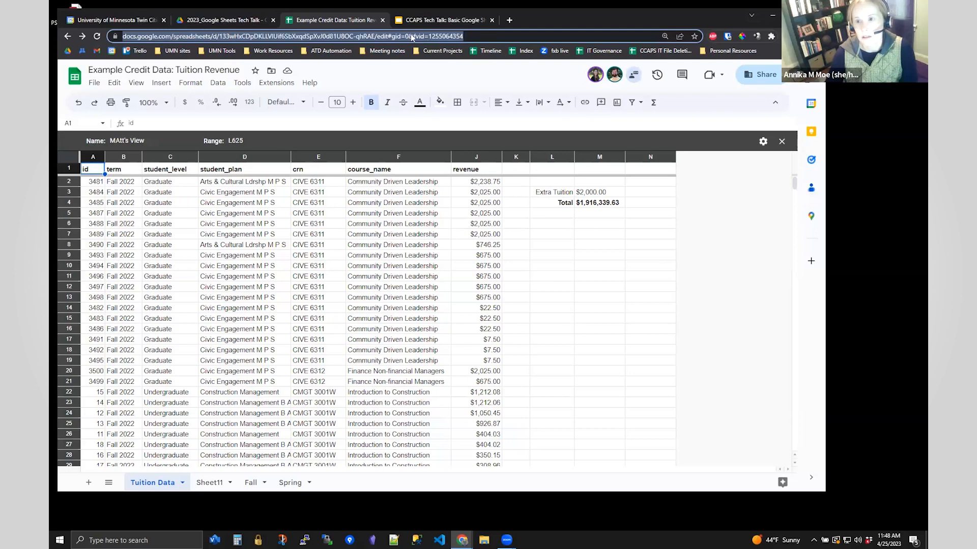
click(461, 73)
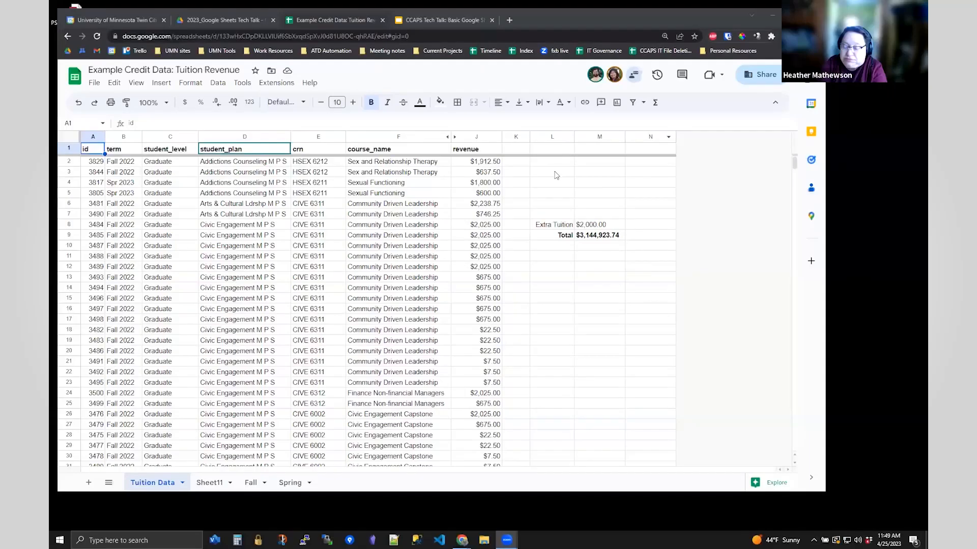
- Enter =UNIQUE(D:D) in cell L3 to list the distinct student plans
click(550, 174)
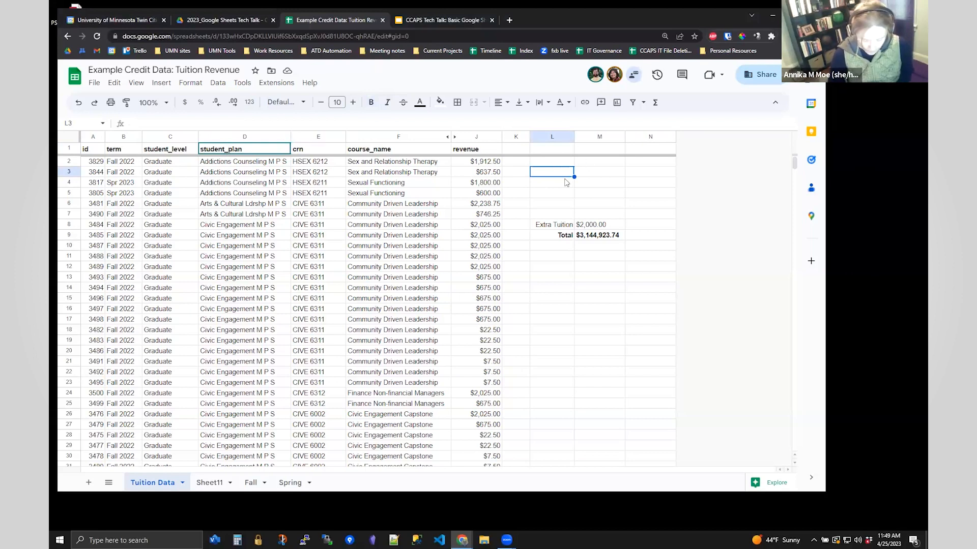
text(=UNIQUE())
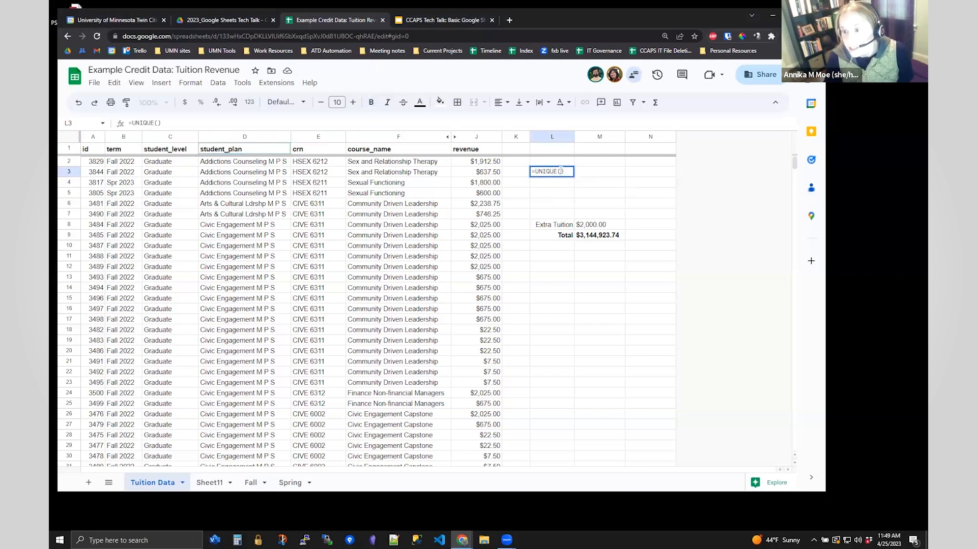
click(239, 137)
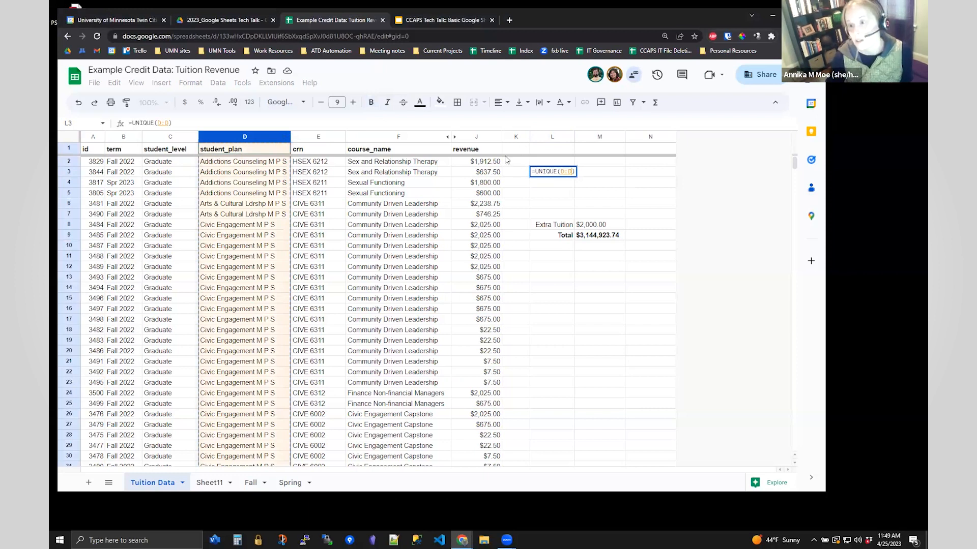
key(Return)
- Clear the Extra Tuition and Total cells, and widen columns K and L to fit the plan names
drag(558, 224, 597, 230)
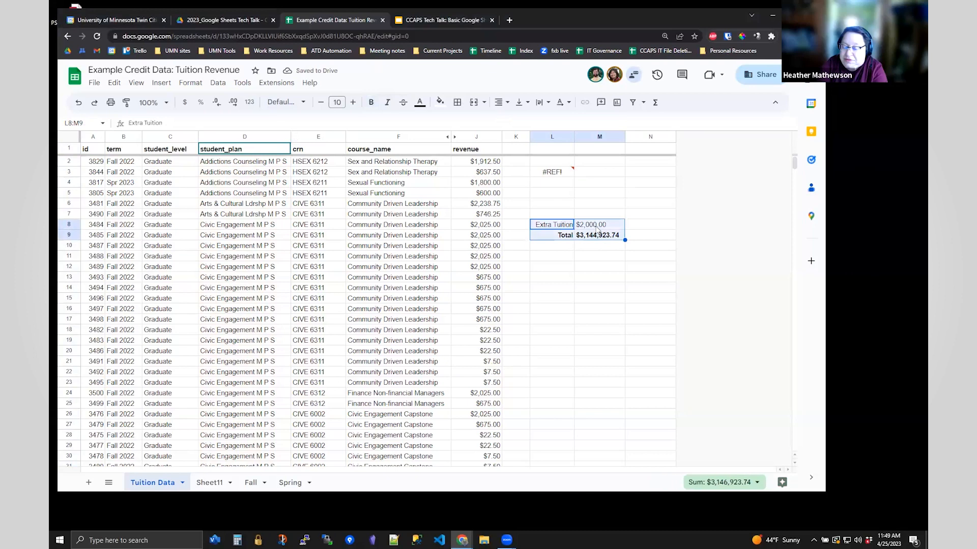
key(Delete)
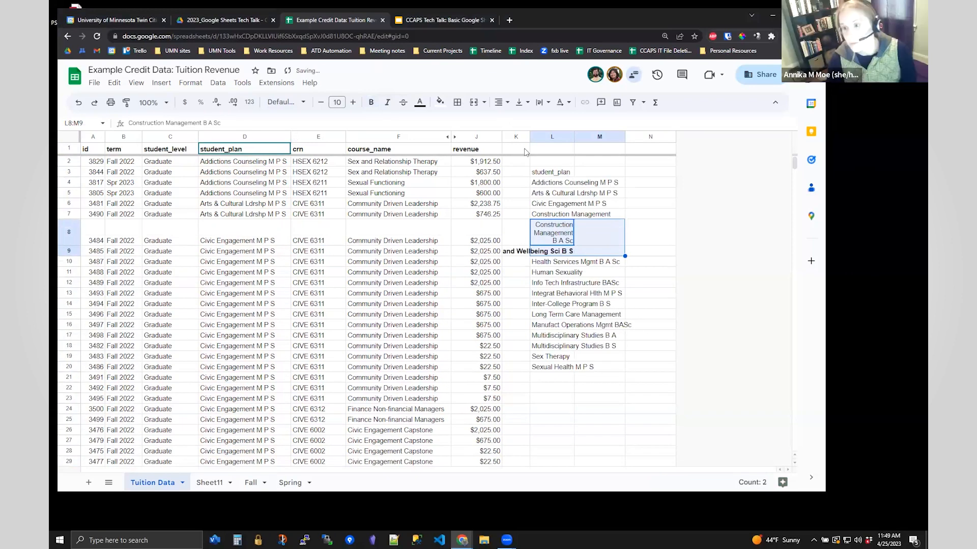
drag(560, 140, 577, 138)
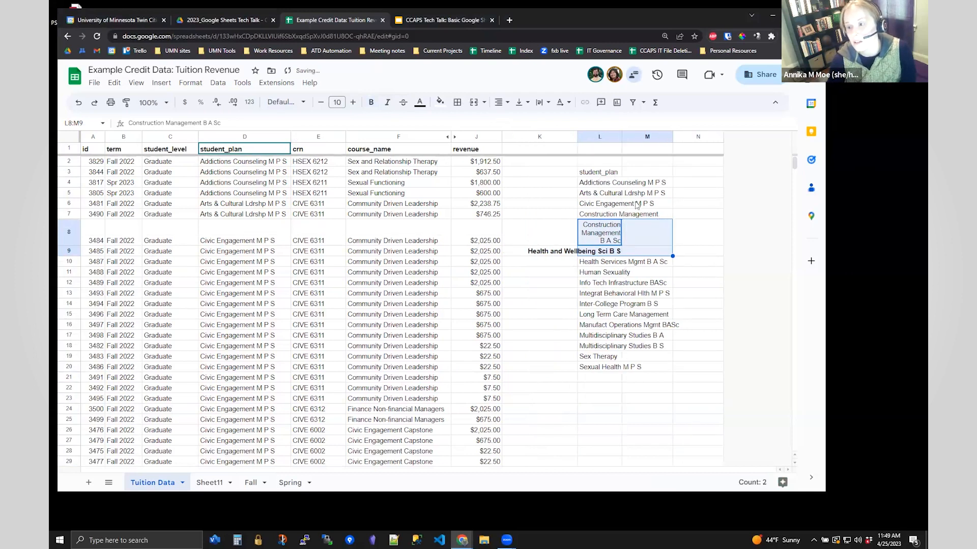
click(610, 409)
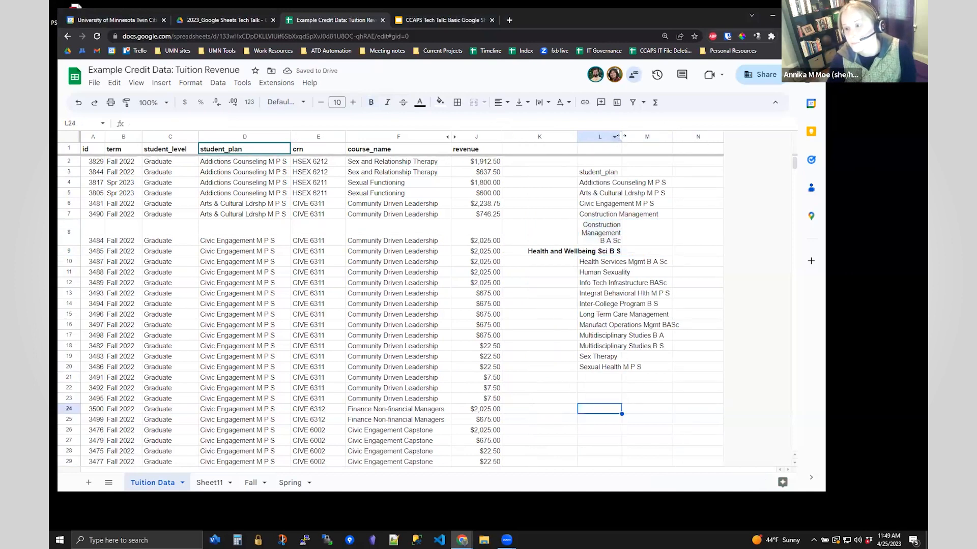
drag(623, 137, 692, 239)
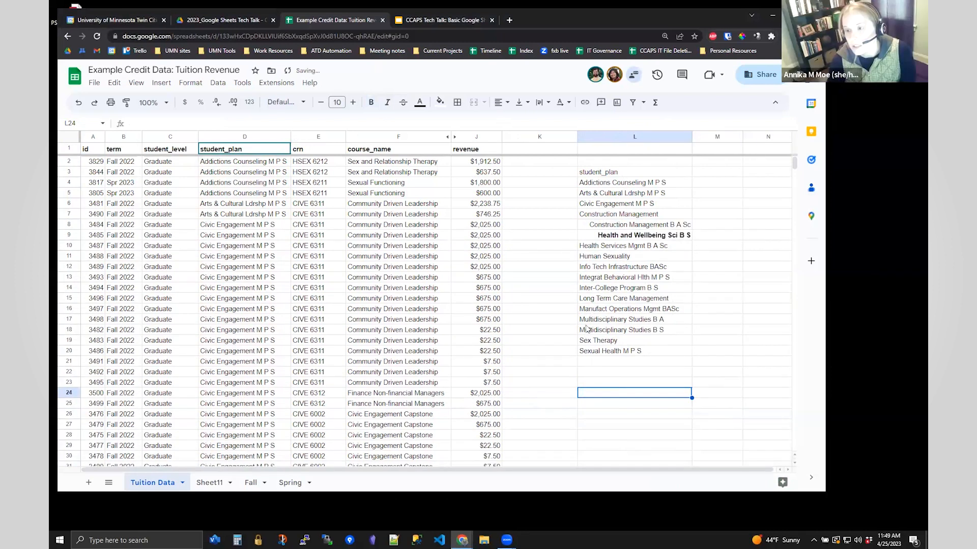
click(640, 355)
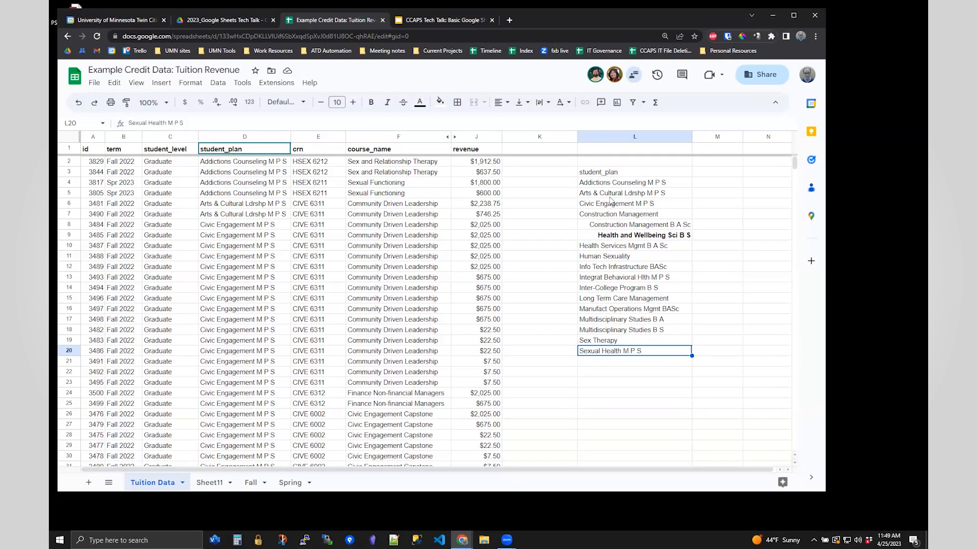
drag(629, 172, 630, 356)
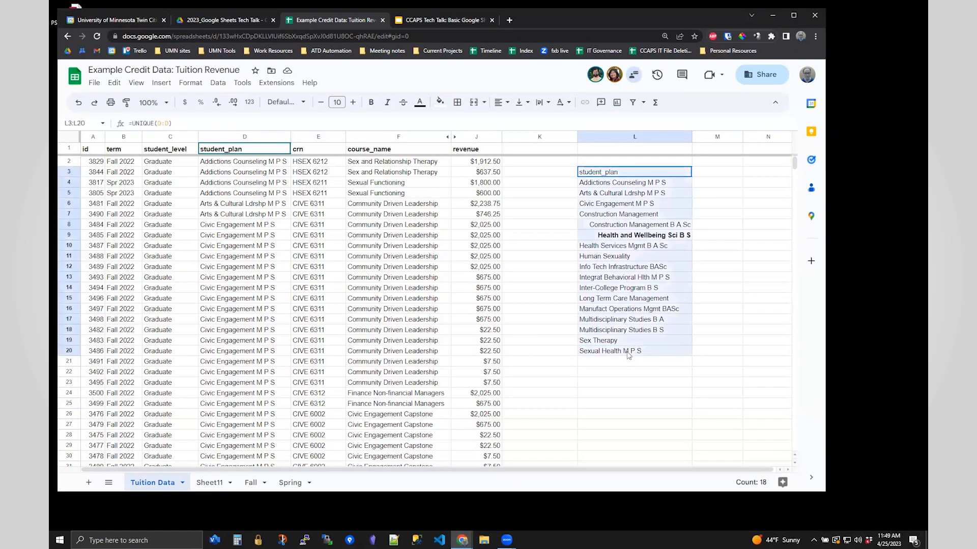
- Move the UNIQUE formula from L3 up into L2, then start editing it
click(637, 174)
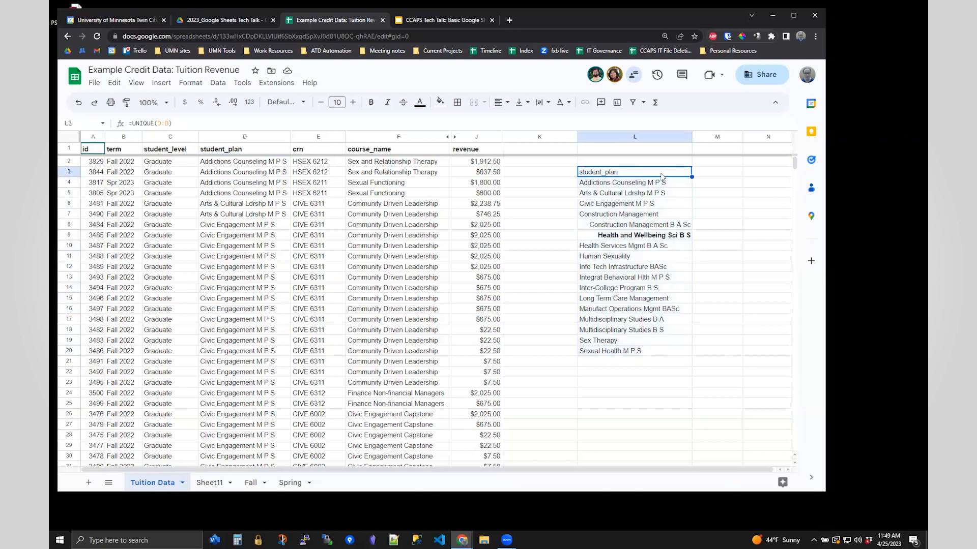
key(ctrl+c)
key(Up)
key(ctrl+v)
click(133, 123)
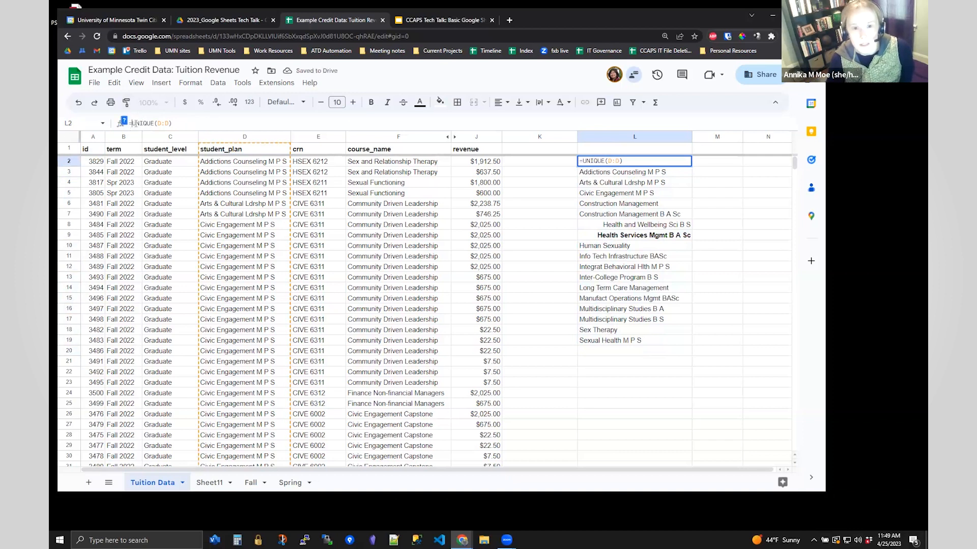
key(shift+End)
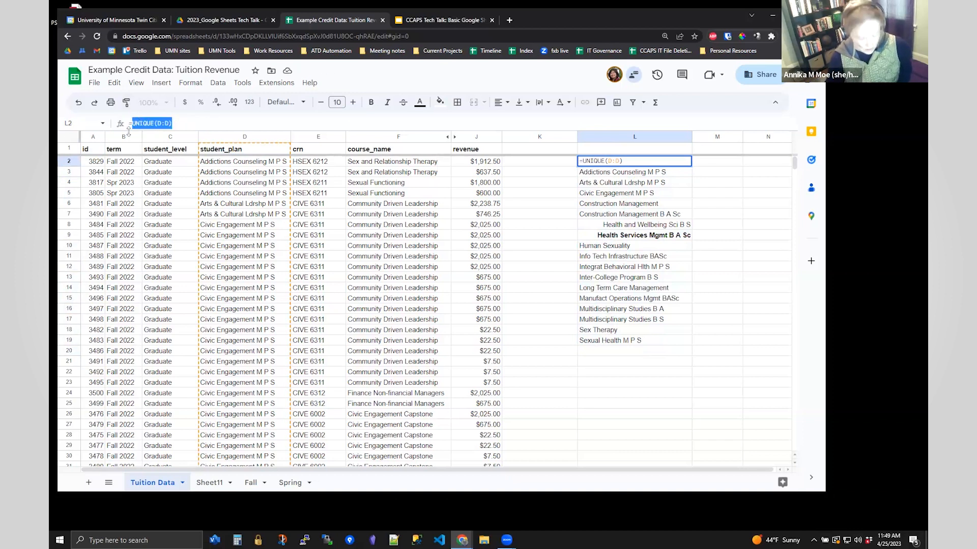
- Replace L2's formula with =DCOUNT(D:D) and commit it
text(COUNTD)
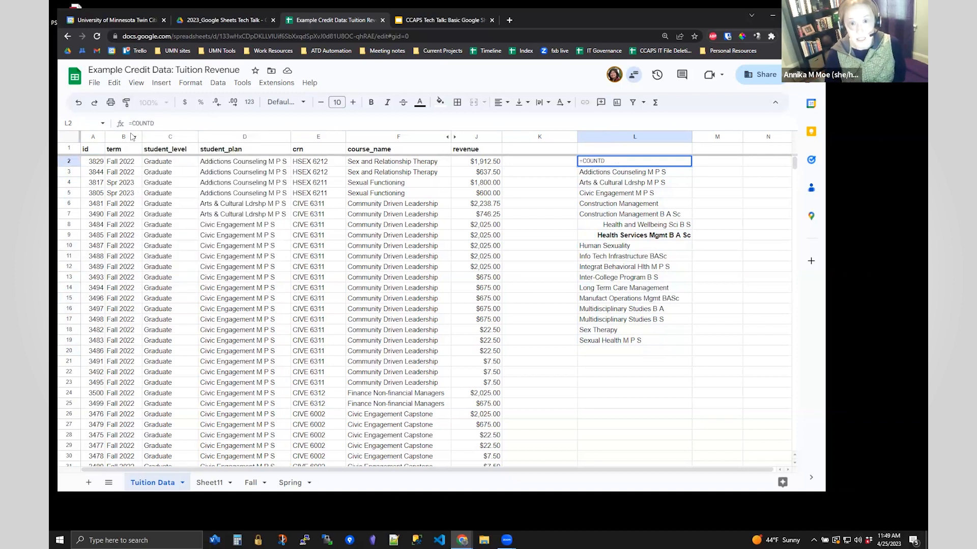
key(BackSpace)
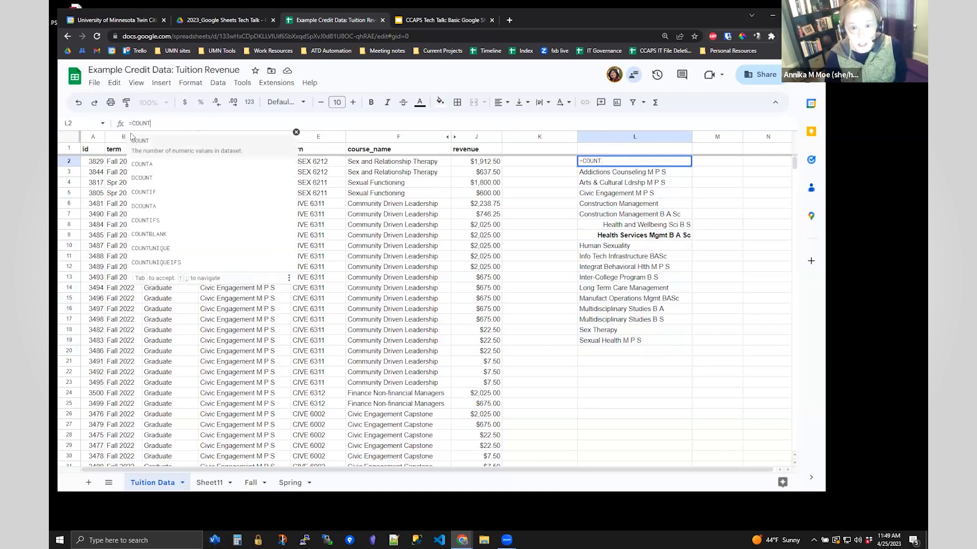
click(145, 192)
drag(174, 125, 135, 123)
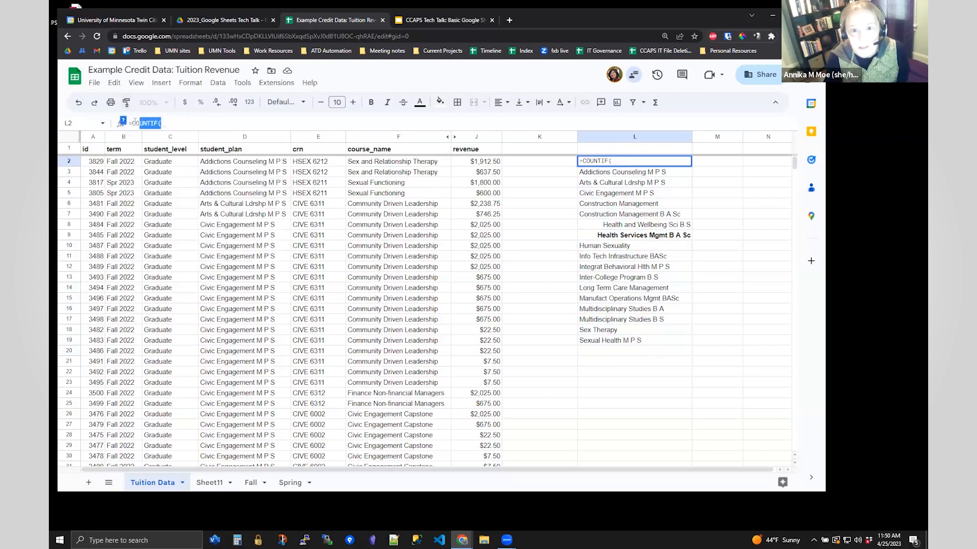
text(DCOUNT)
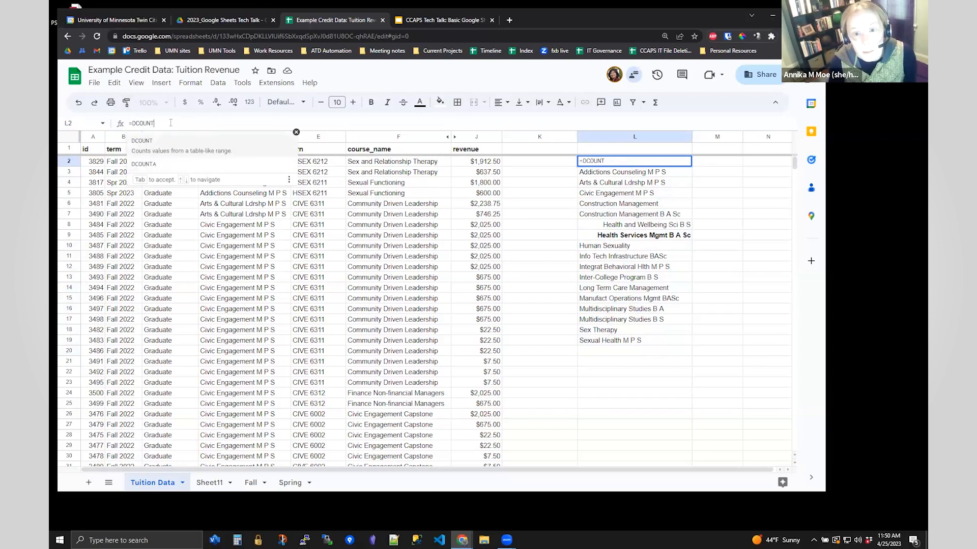
text(()
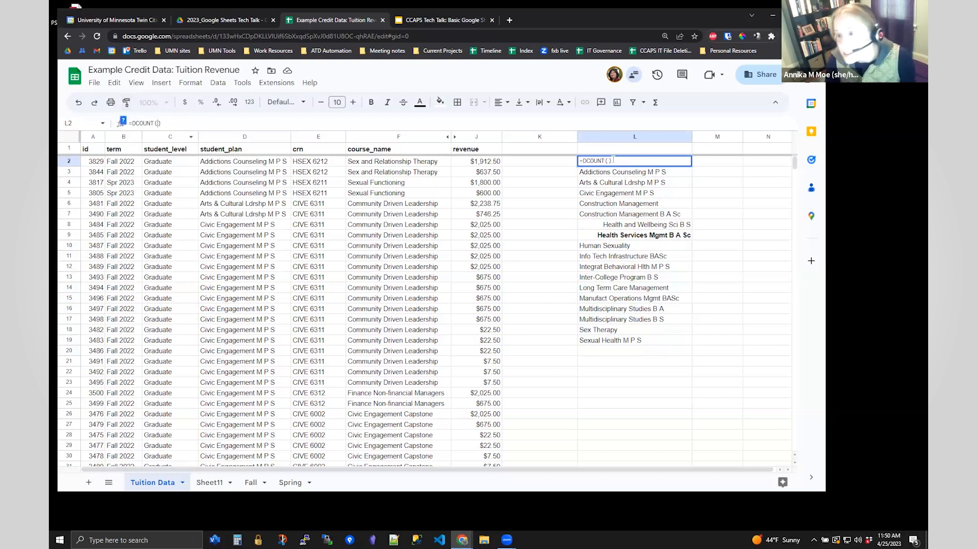
click(222, 137)
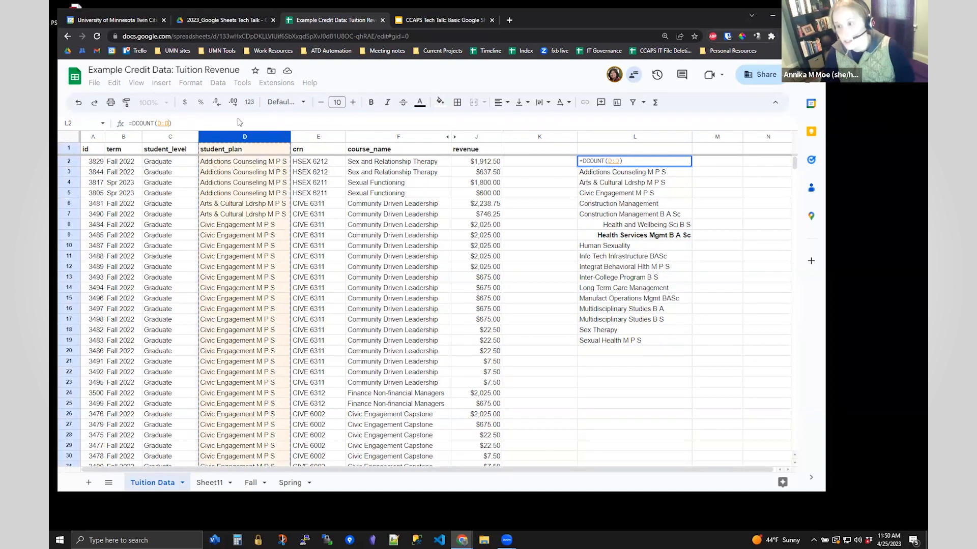
key(Return)
- Check L2's error, then expand the DCOUNT help and read its example and arguments
click(665, 164)
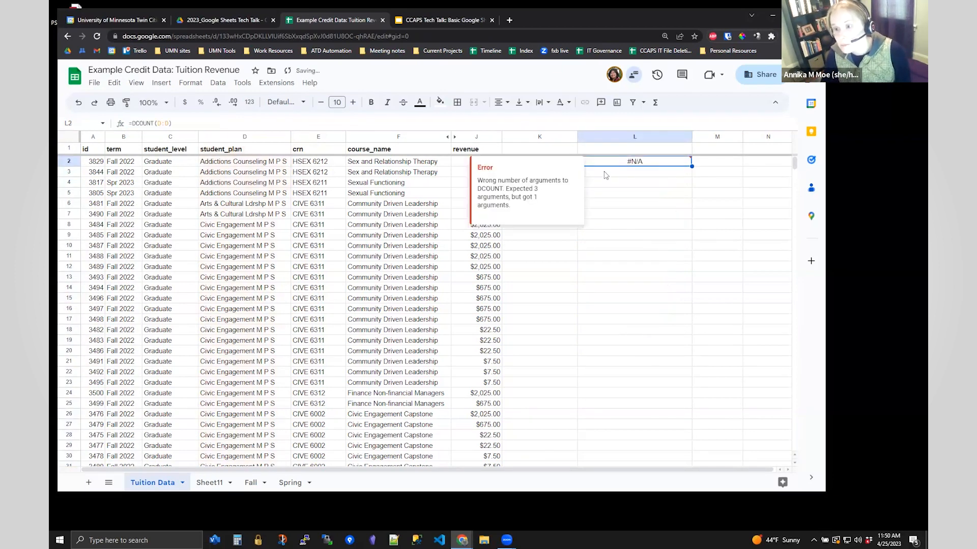
click(149, 123)
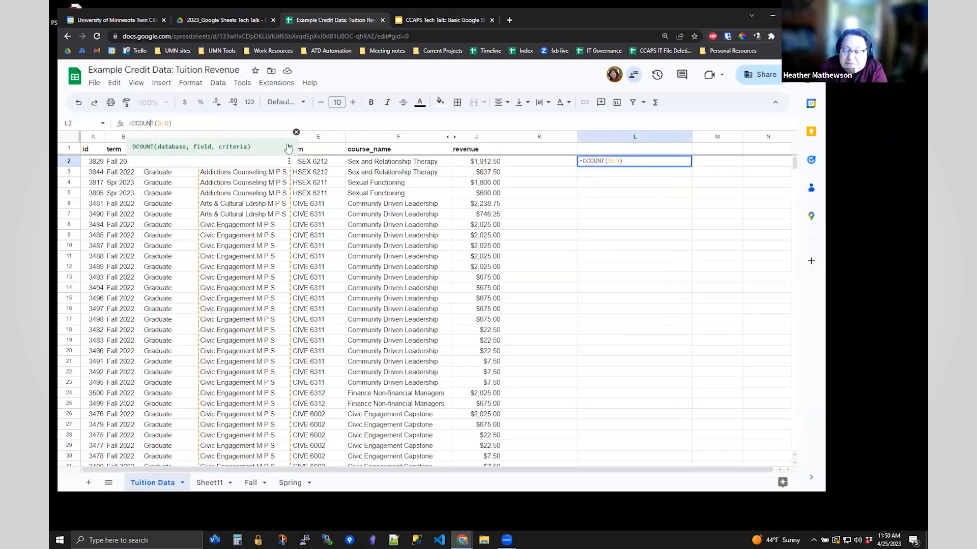
click(290, 147)
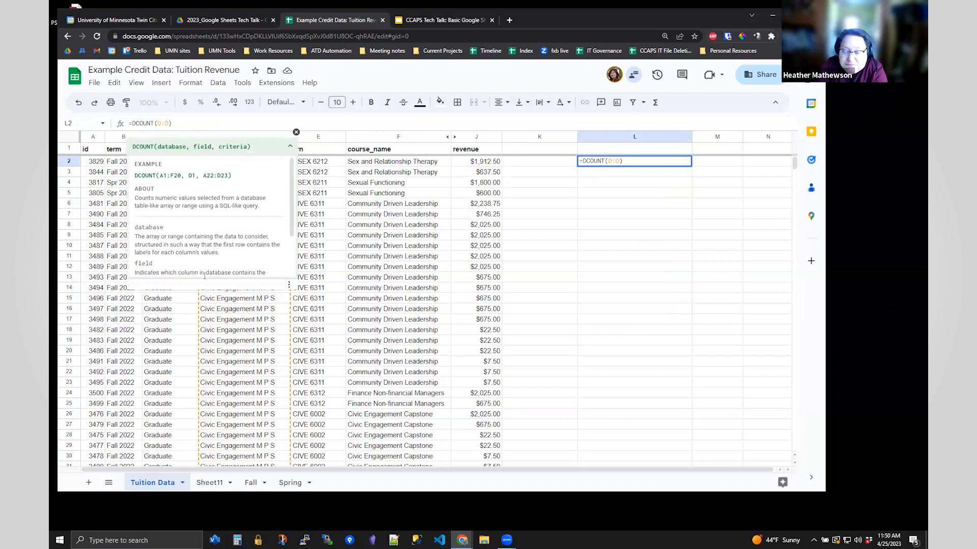
scroll(292, 275, down, 1)
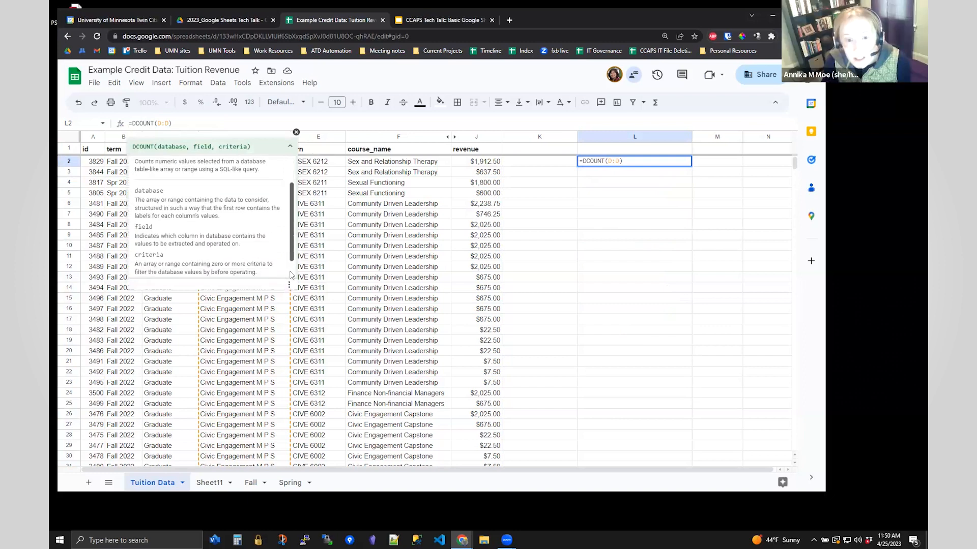
scroll(291, 274, down, 1)
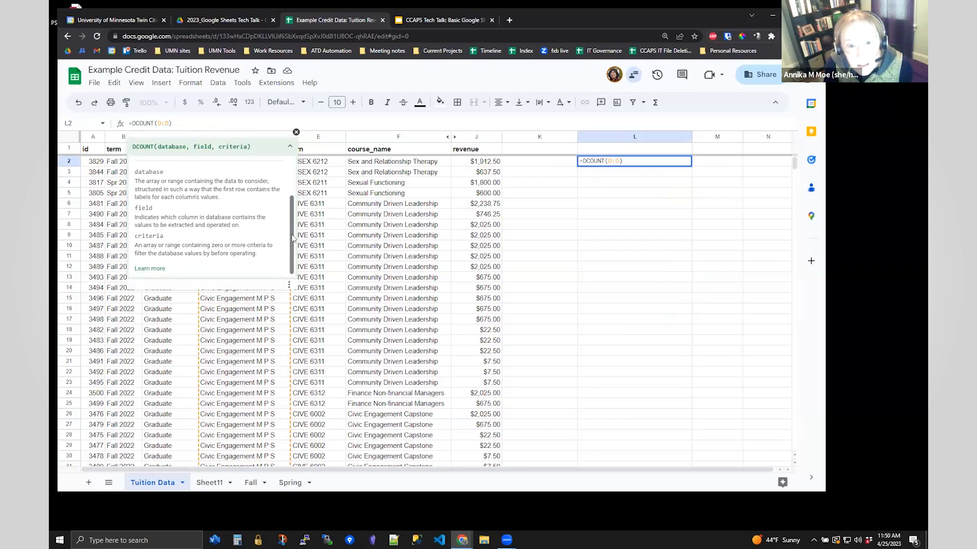
scroll(295, 226, up, 1)
scroll(295, 216, up, 1)
scroll(294, 198, up, 1)
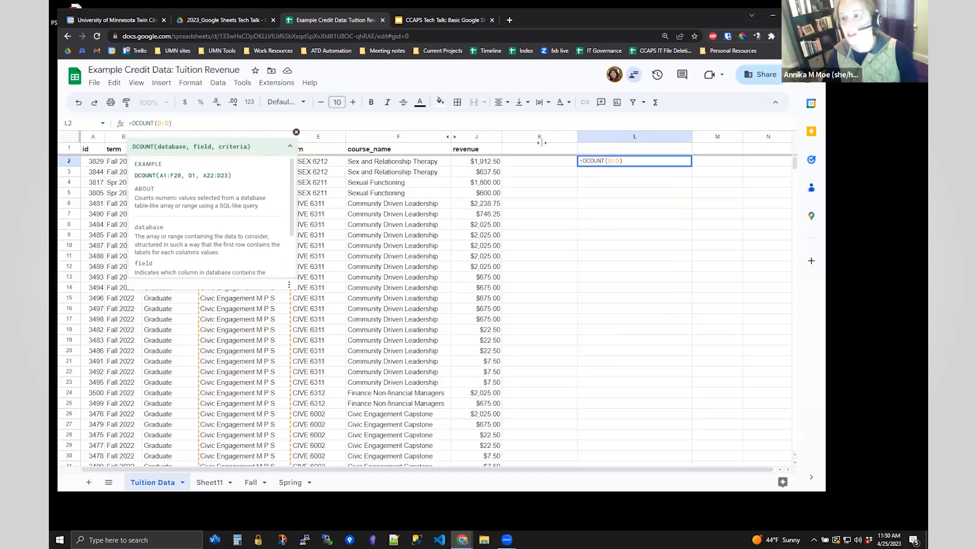
click(198, 118)
- Cancel the DCOUNT edit, enter =COUNT(UNIQUE(D:D)) in L2, and reopen the formula
key(Escape)
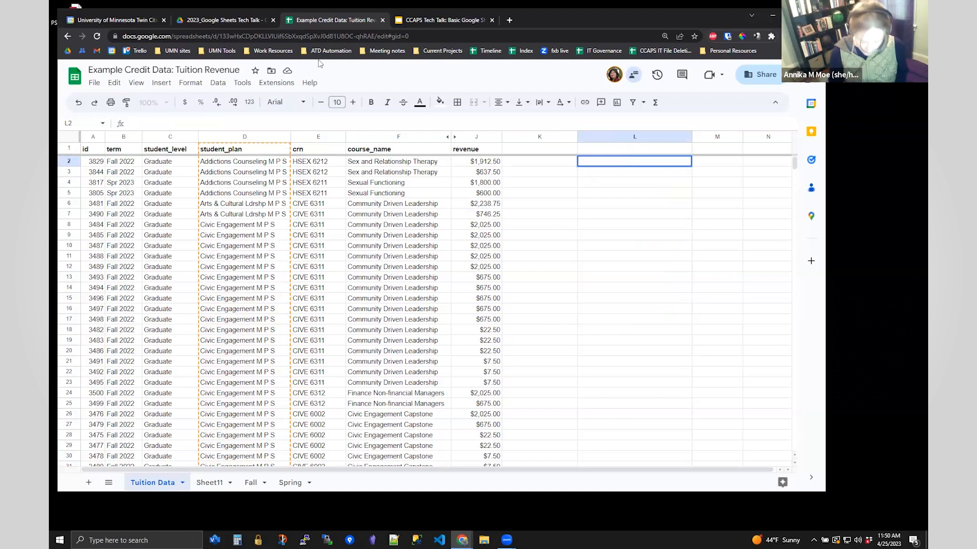
text(=COUNT)
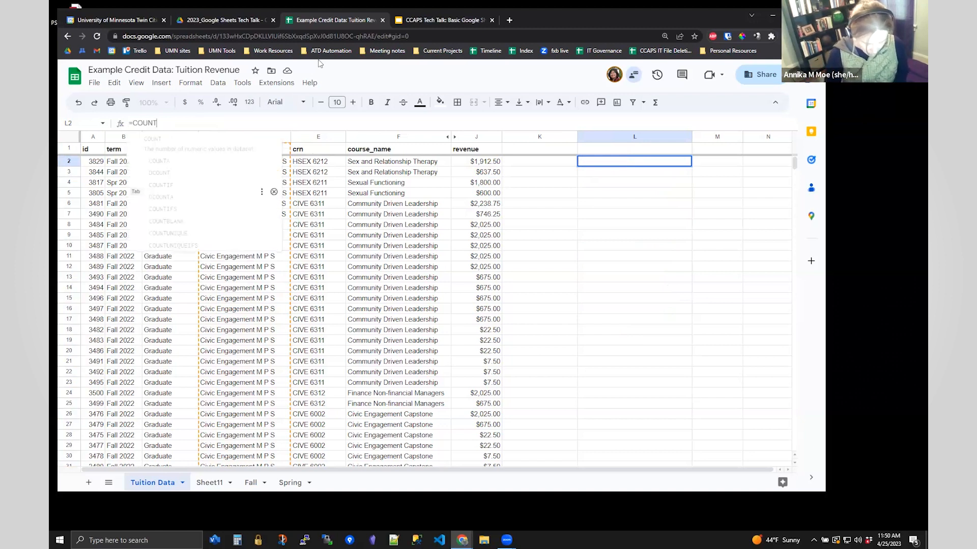
text((UNIQU)
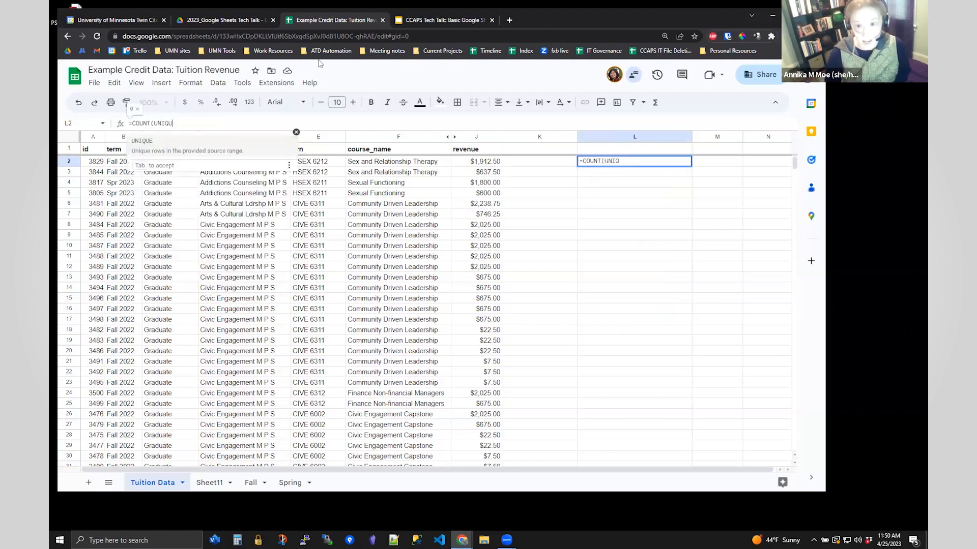
text(E()
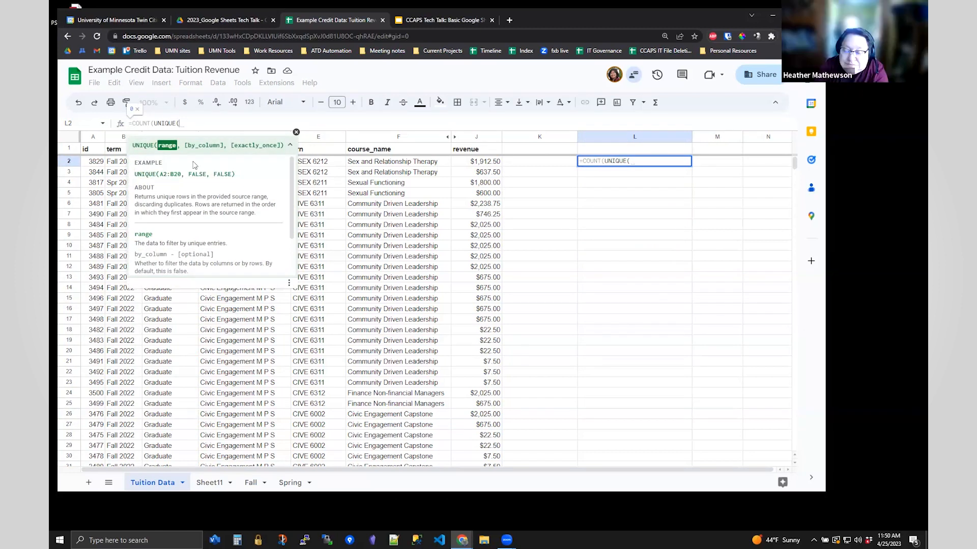
key(ctrl+a)
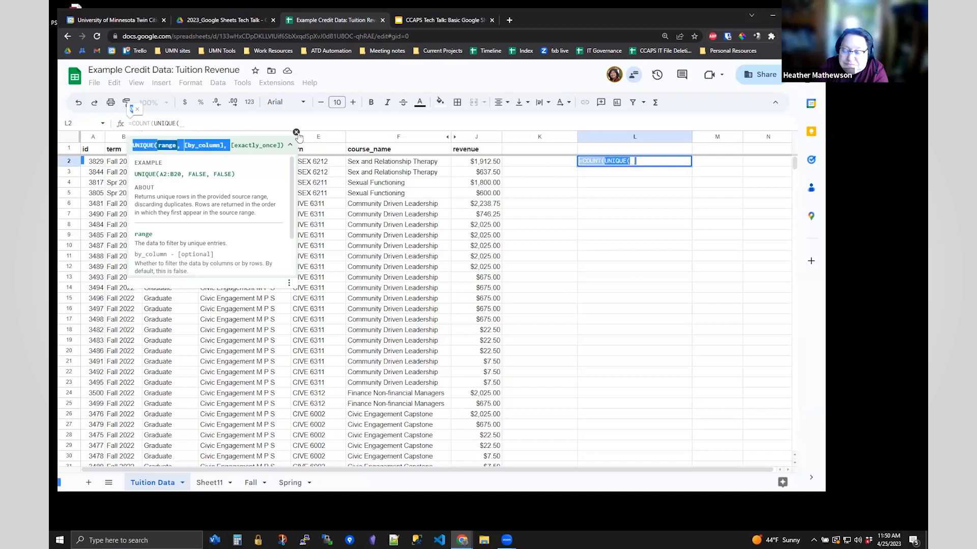
click(296, 132)
click(222, 136)
text()))
key(Return)
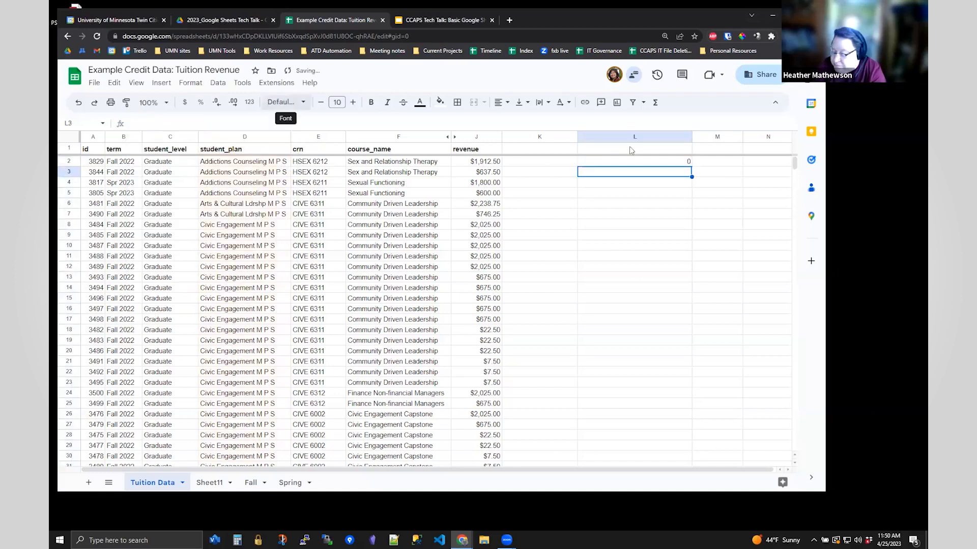
click(678, 162)
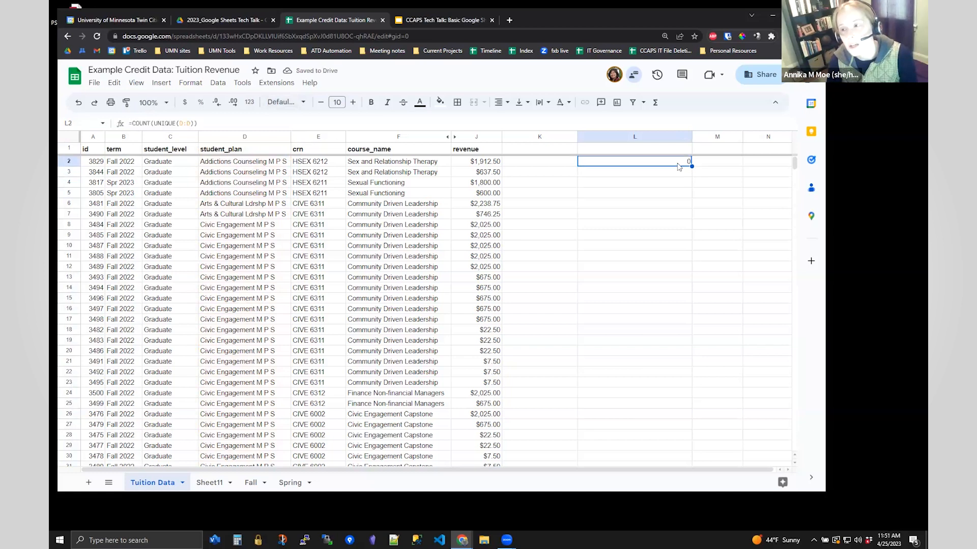
double_click(678, 162)
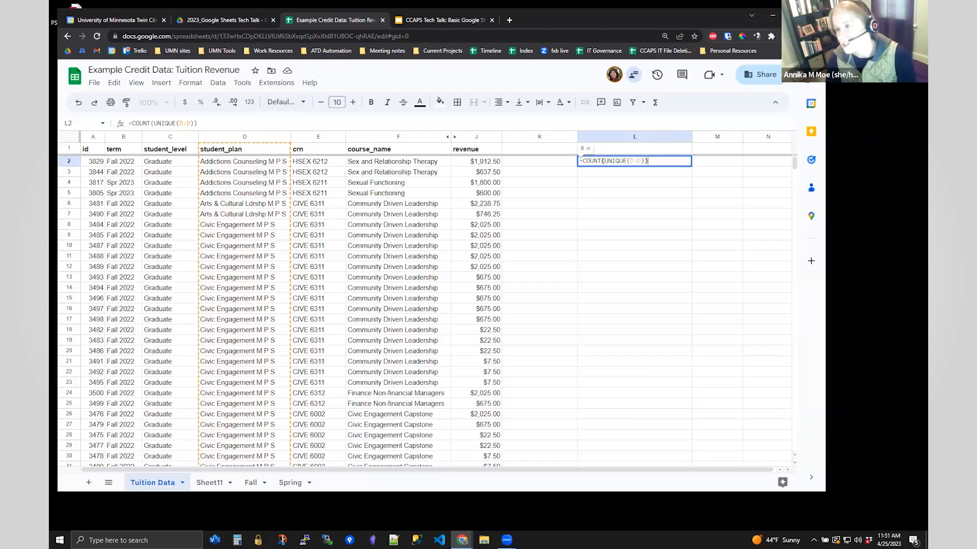
- In a new tab, search 'count distinct values in a sheet column', then return to the spreadsheet
click(509, 20)
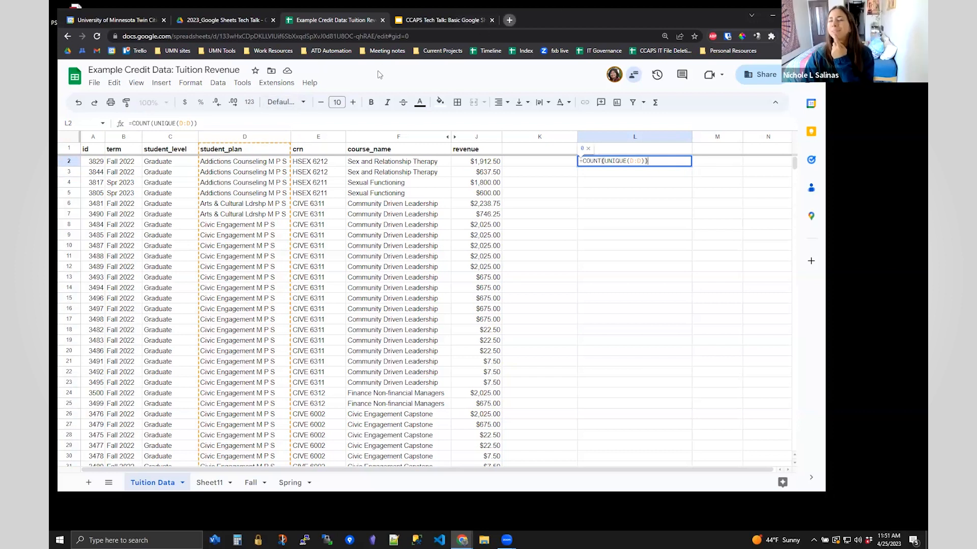
click(372, 35)
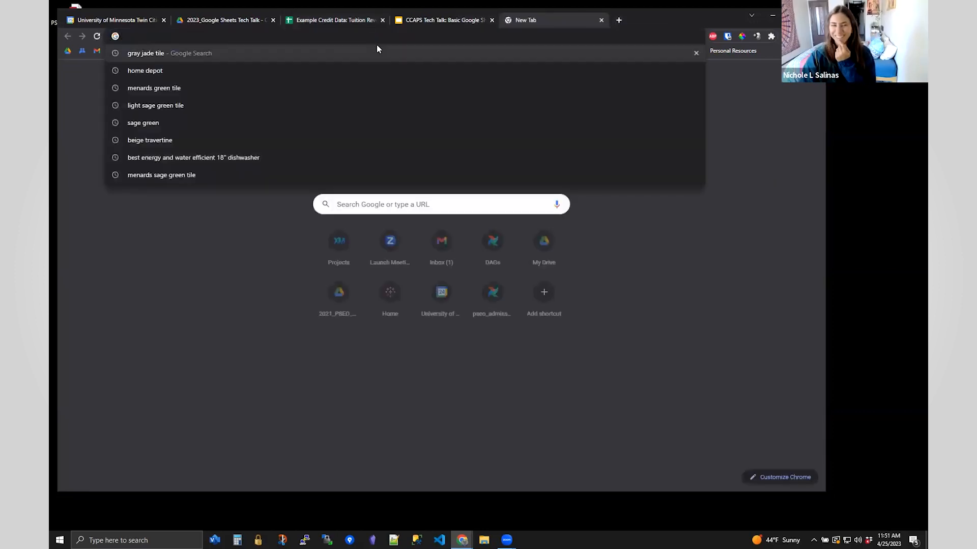
text(count dis)
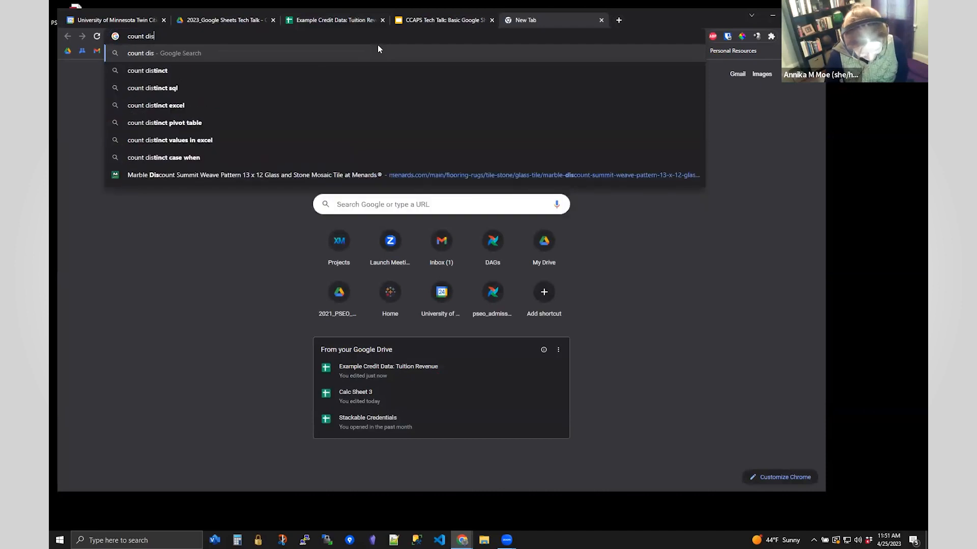
text(tinct values)
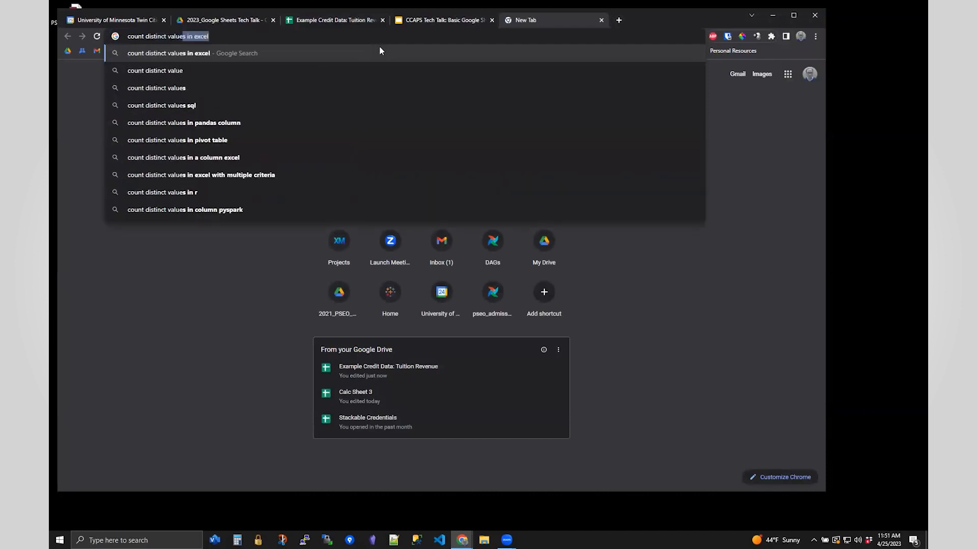
text( in a sheet )
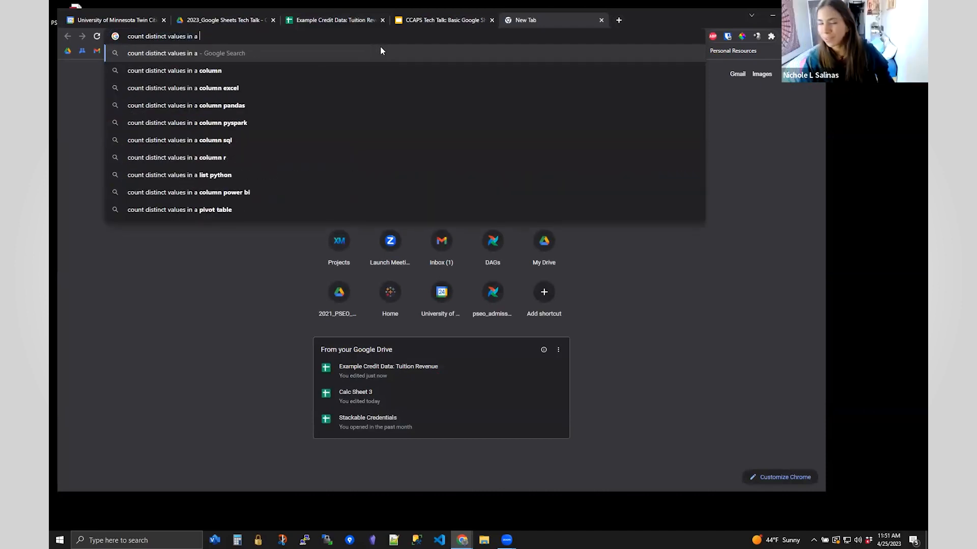
text(column)
key(Return)
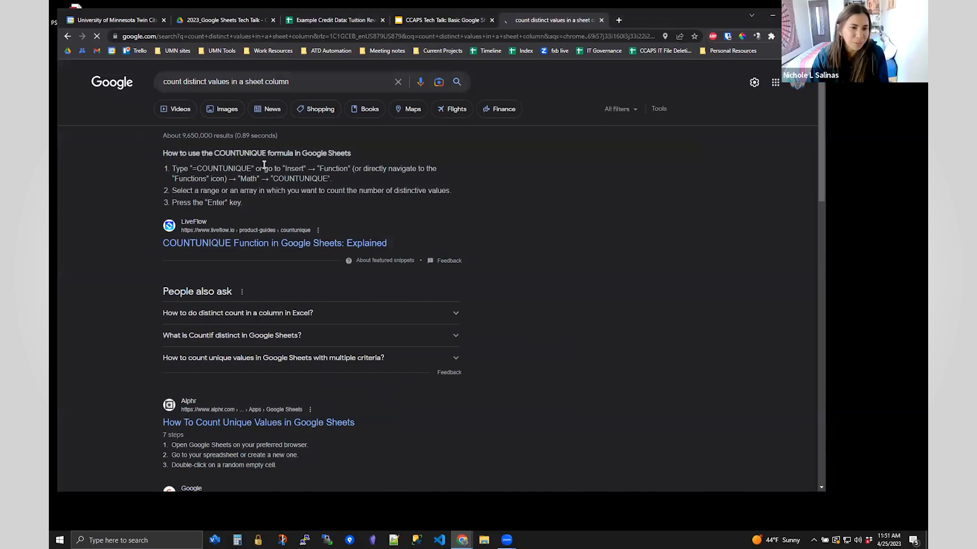
click(342, 20)
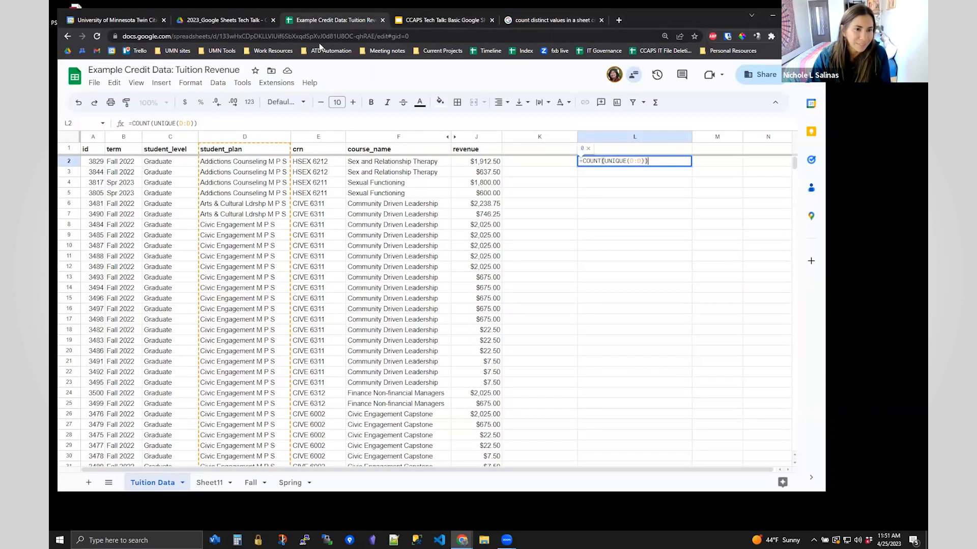
- Change L2's formula to =COUNTUNIQUE(D:D) so it counts 18 distinct student plans
click(156, 124)
key(BackSpace)
key(BackSpace)
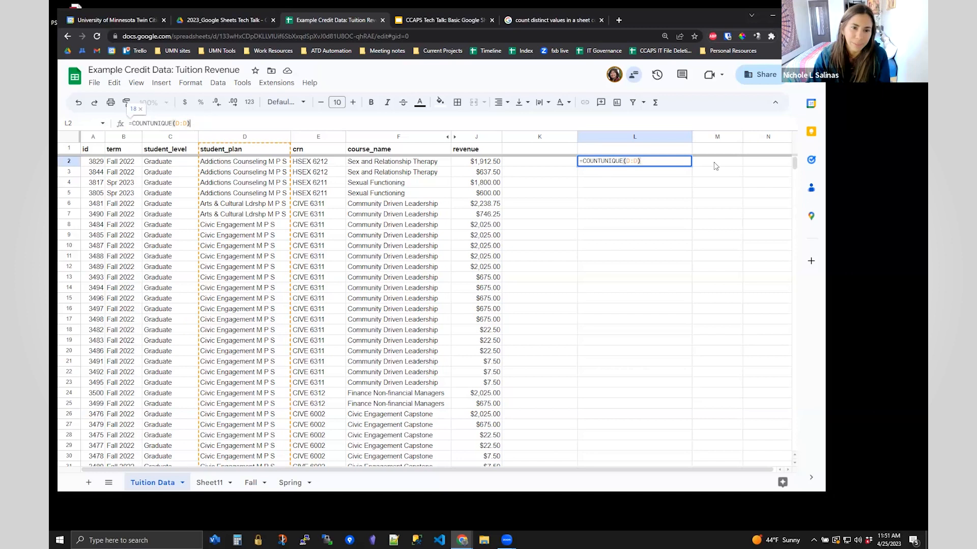
key(Return)
key(Up)
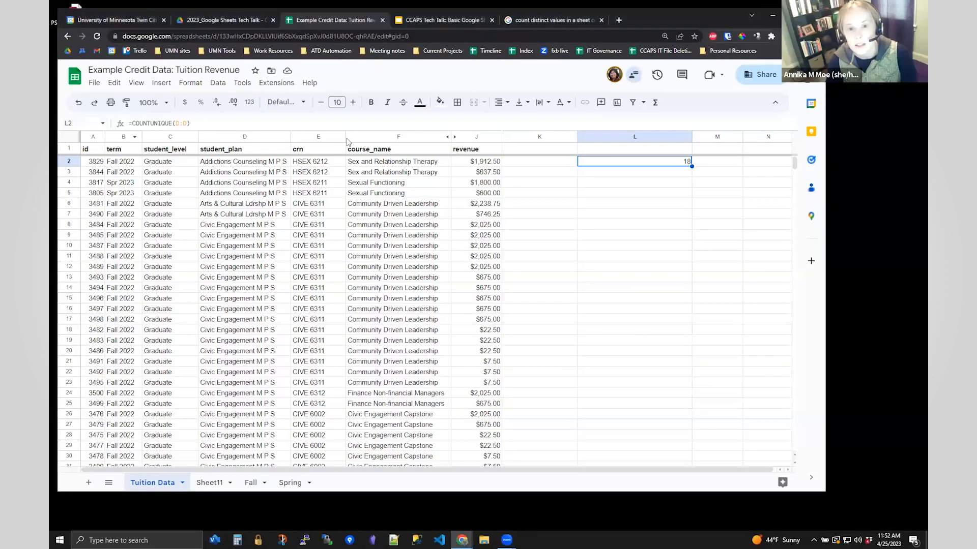
- Select revenue column J and view its summary statistics from the Sum chip
drag(92, 137, 363, 137)
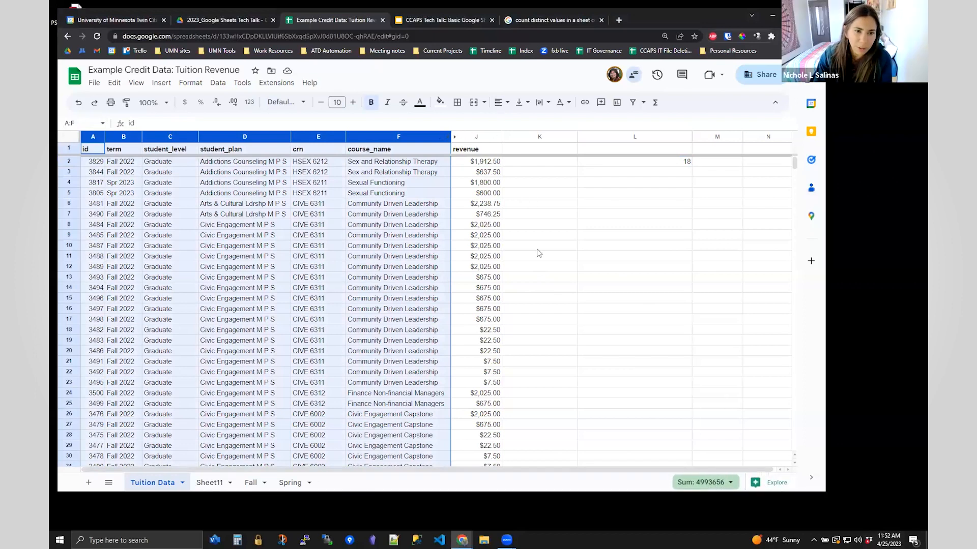
click(475, 135)
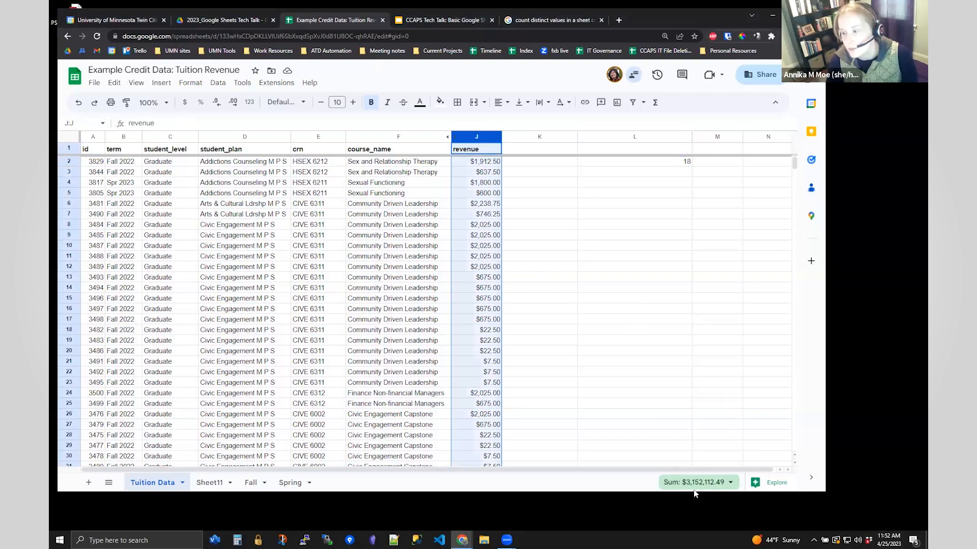
click(731, 484)
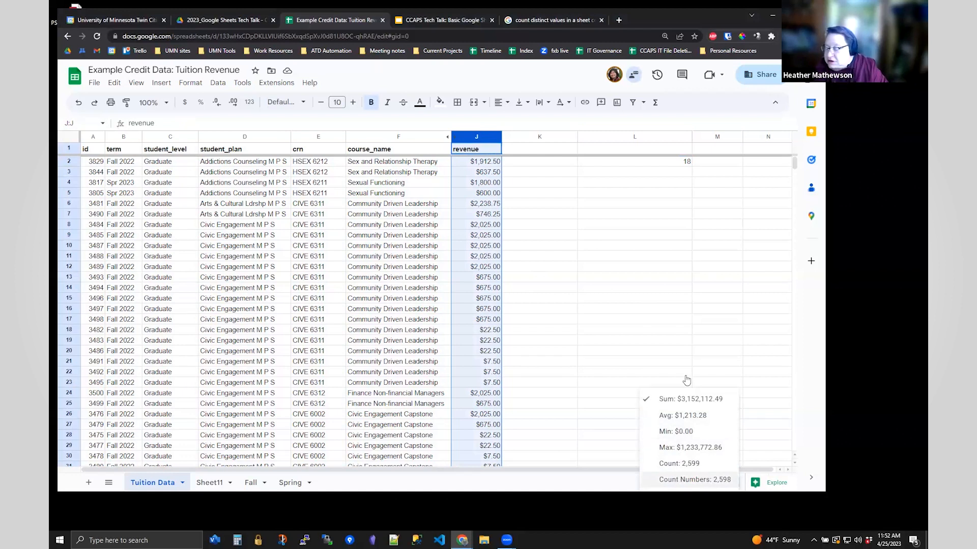
- Delete the COUNTUNIQUE formula from cell L2
click(638, 301)
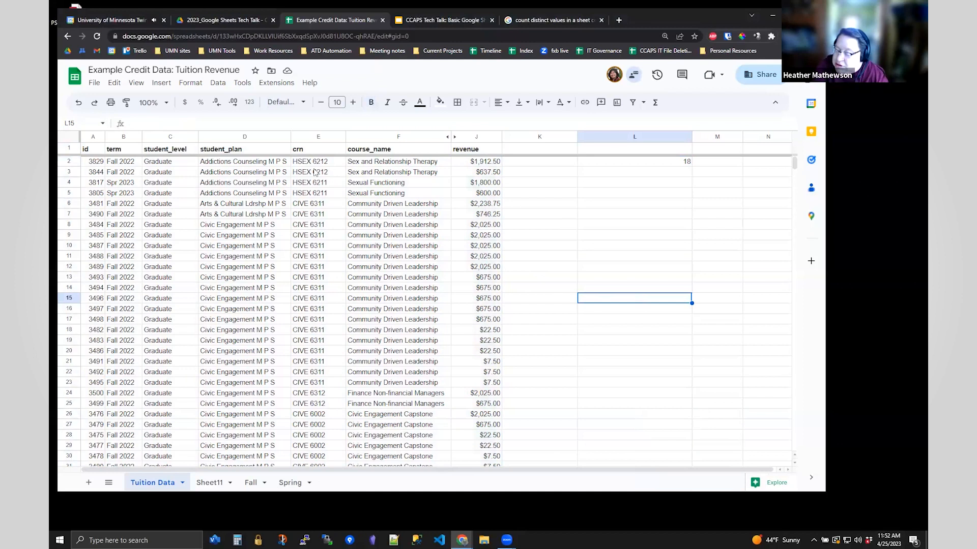
click(647, 163)
key(Delete)
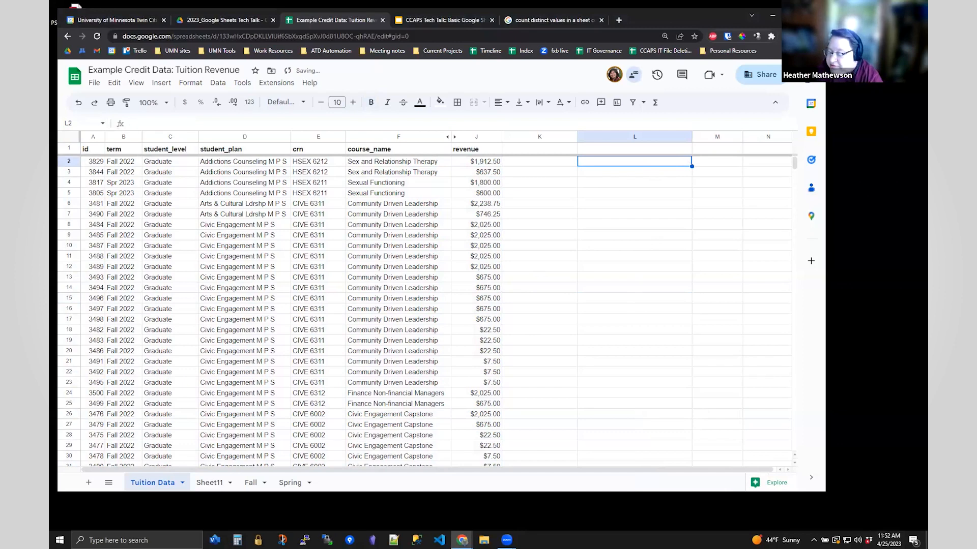